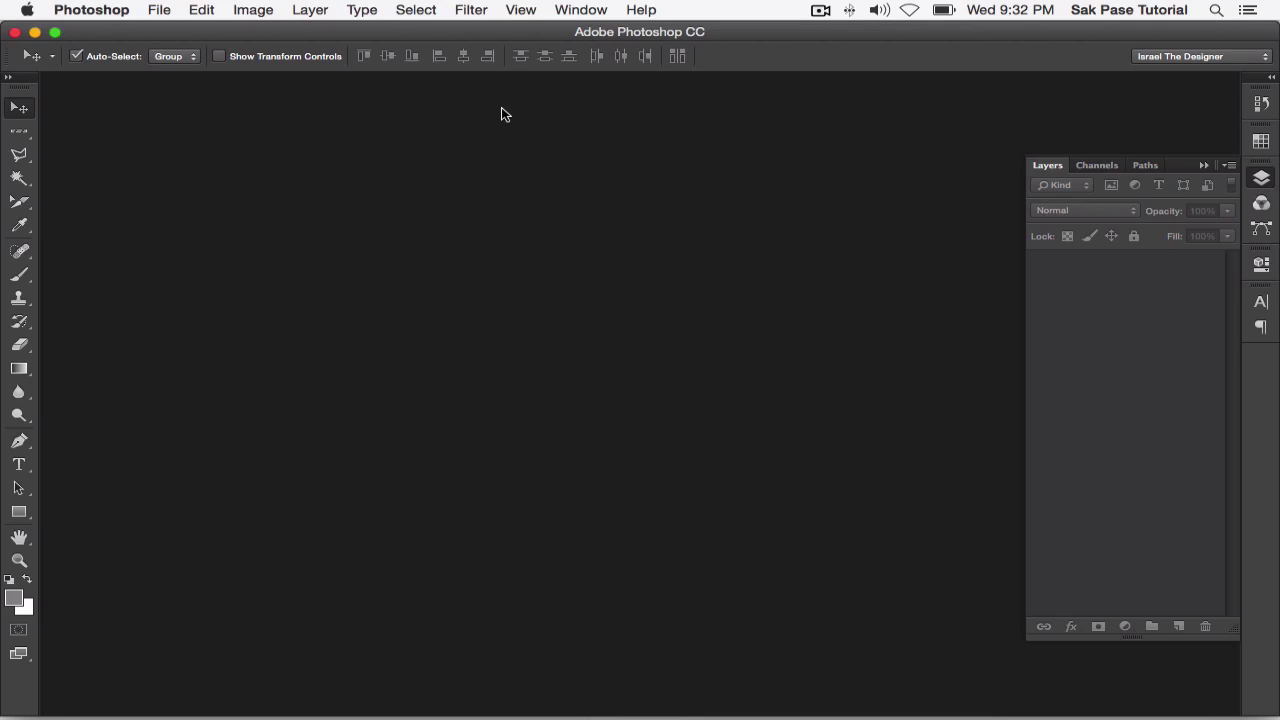
Step: Create a 640×640 px document named SocialArtwork and save its settings as the 'Social Media' preset
click(155, 12)
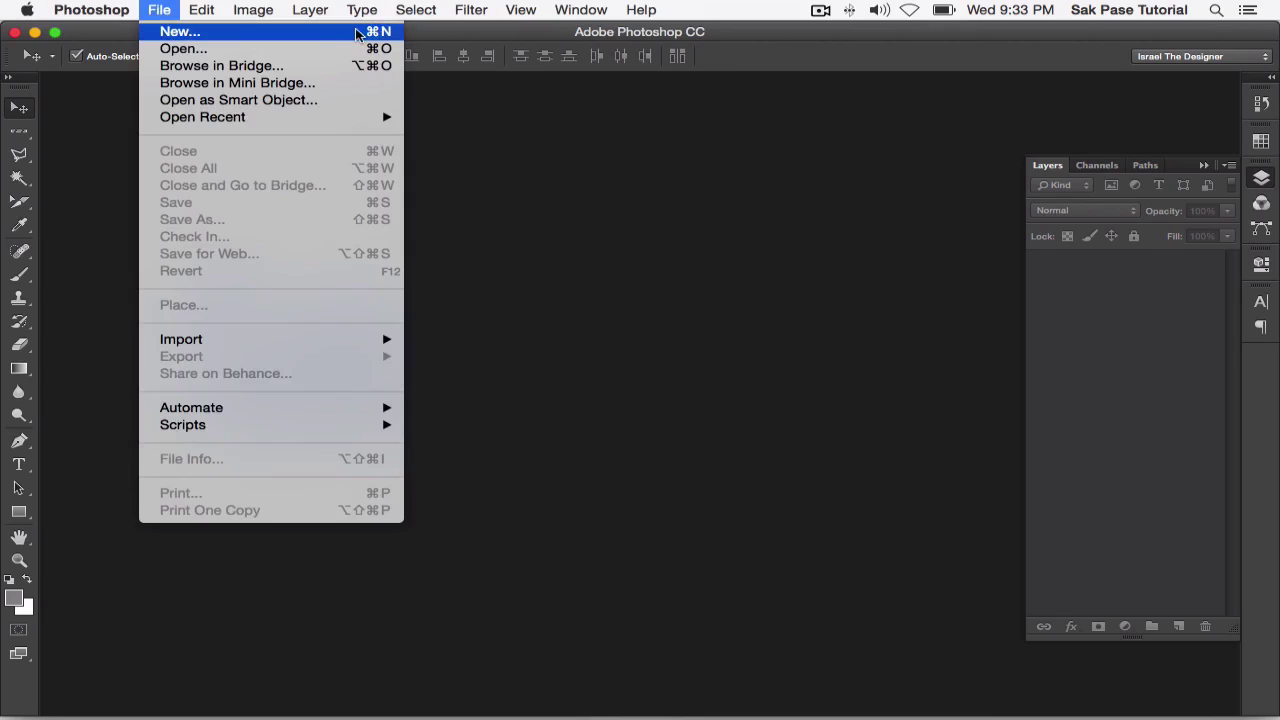
click(357, 35)
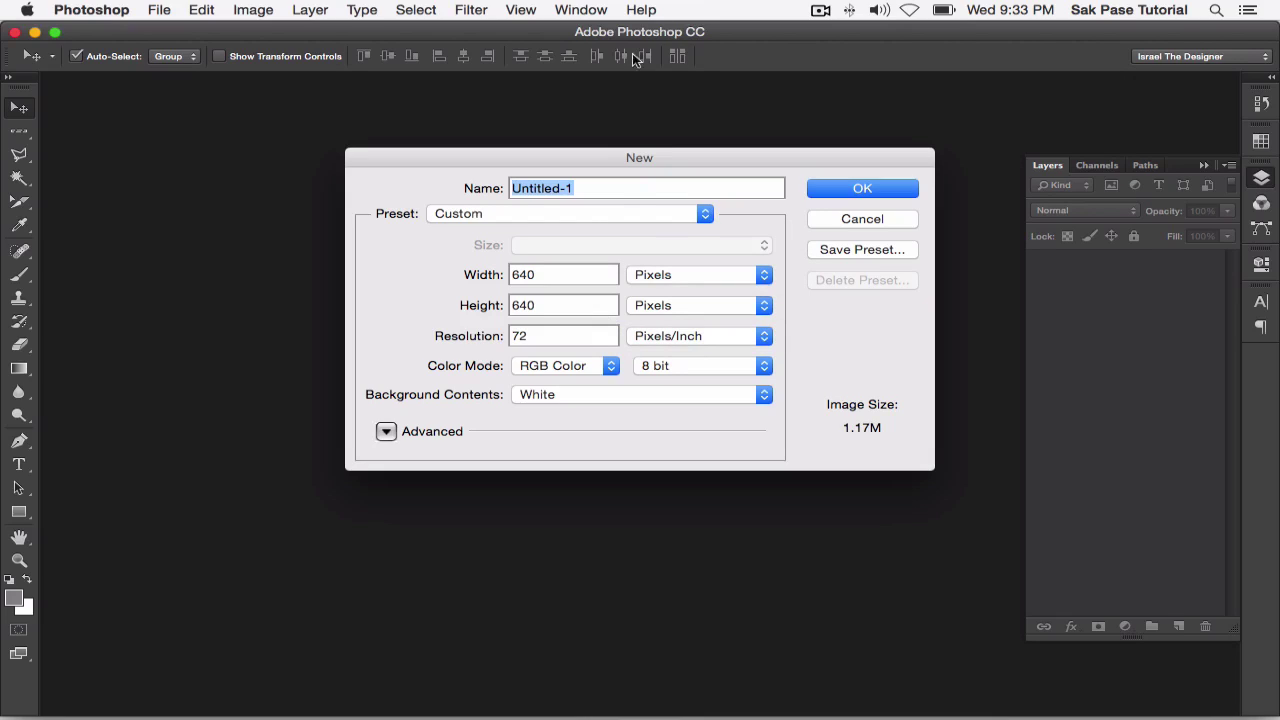
text(Social)
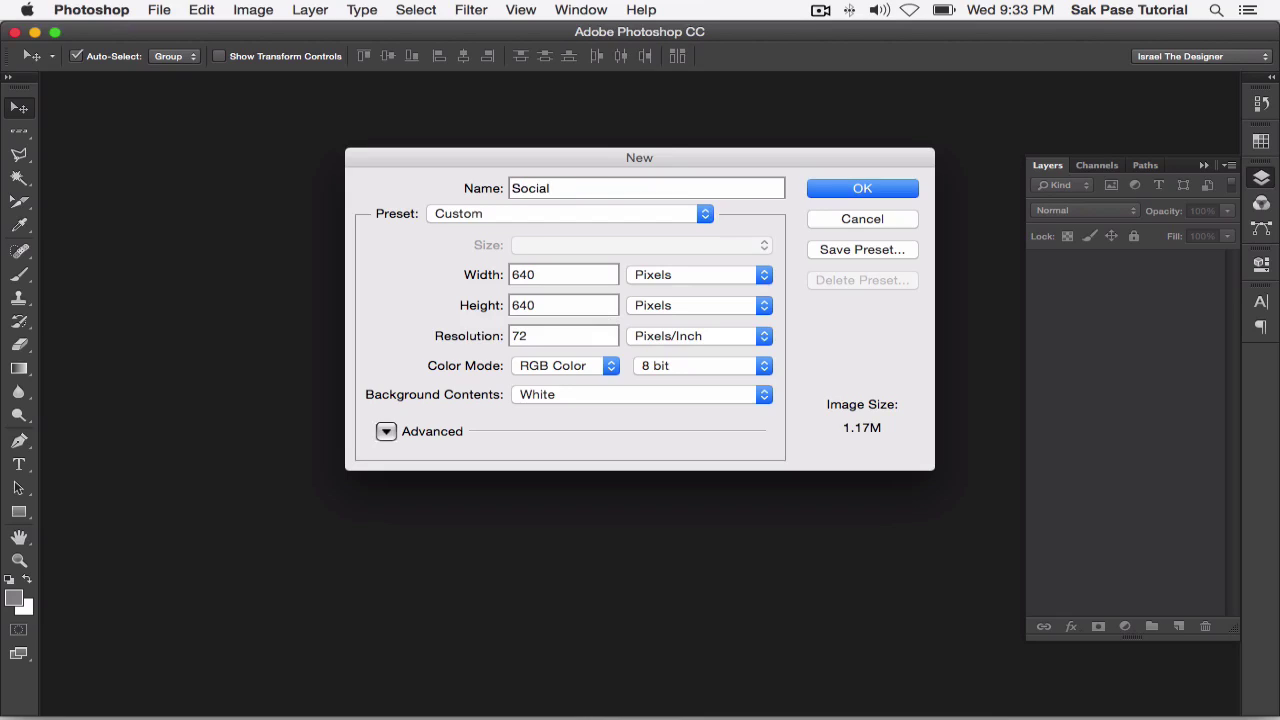
text(Art)
text(work)
click(898, 252)
text(S)
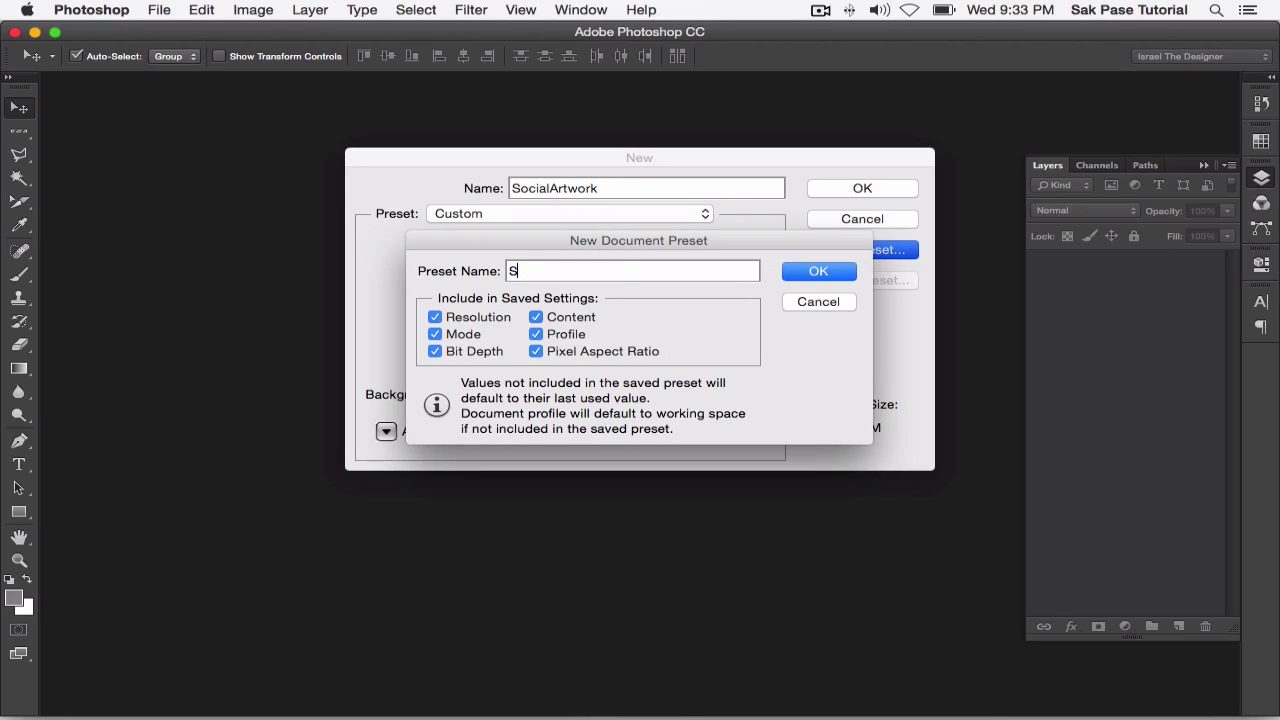
text(ocial Me)
text(dia)
click(790, 272)
click(860, 192)
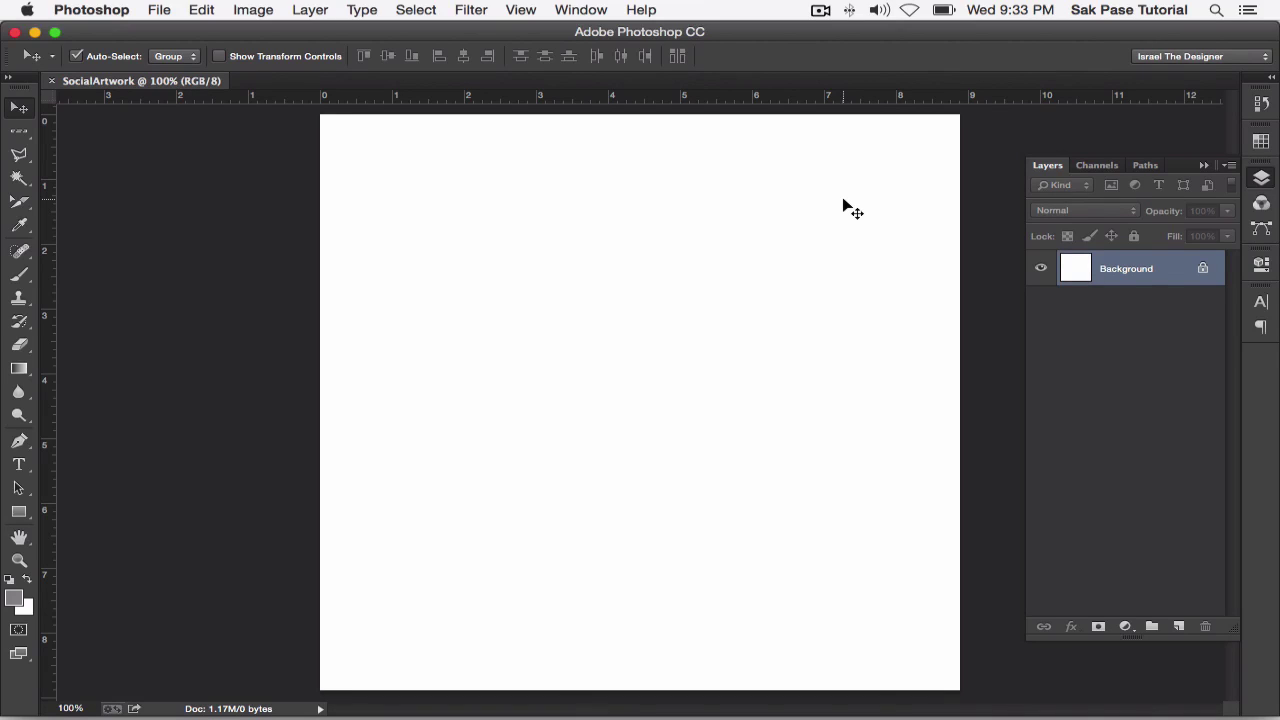
key(ctrl+n)
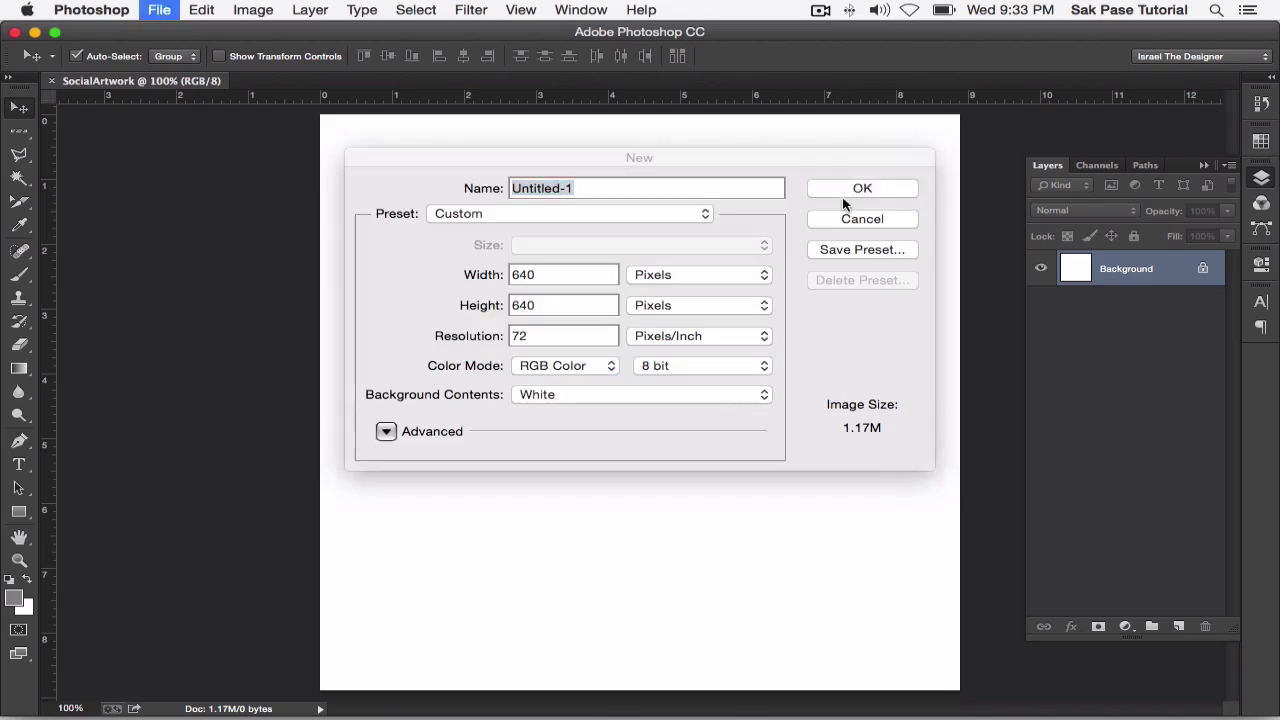
click(574, 213)
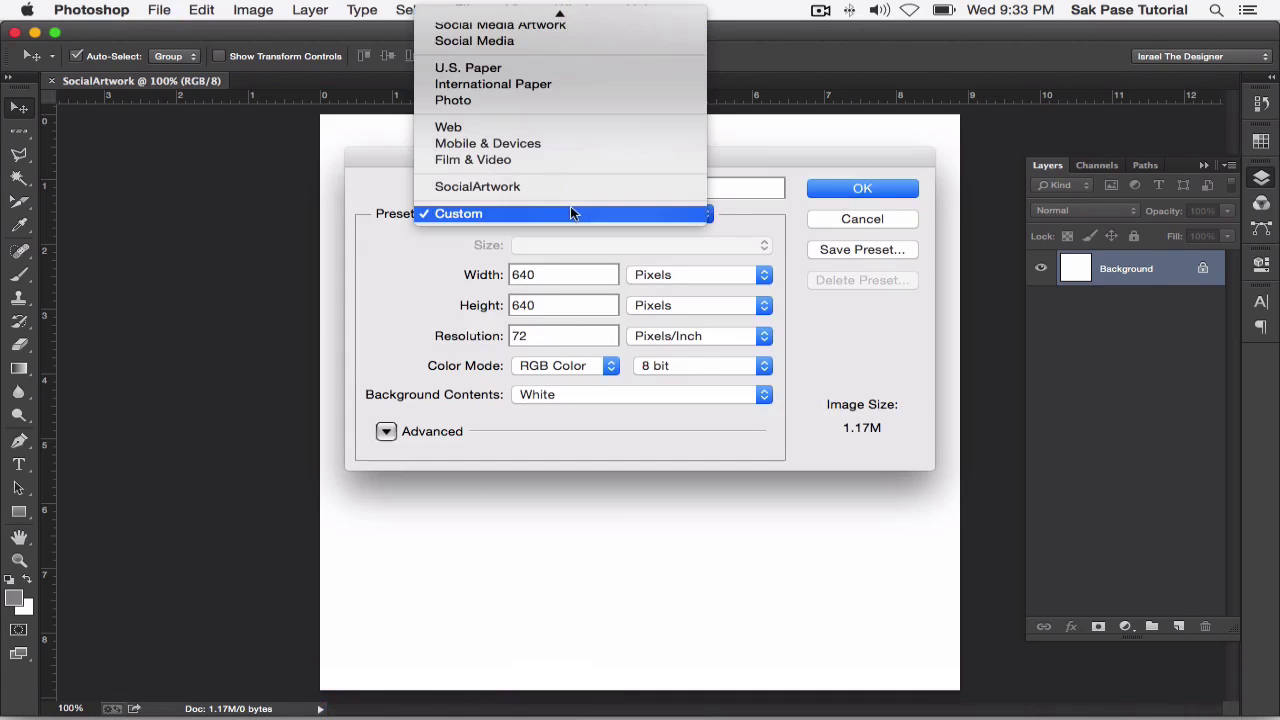
click(511, 62)
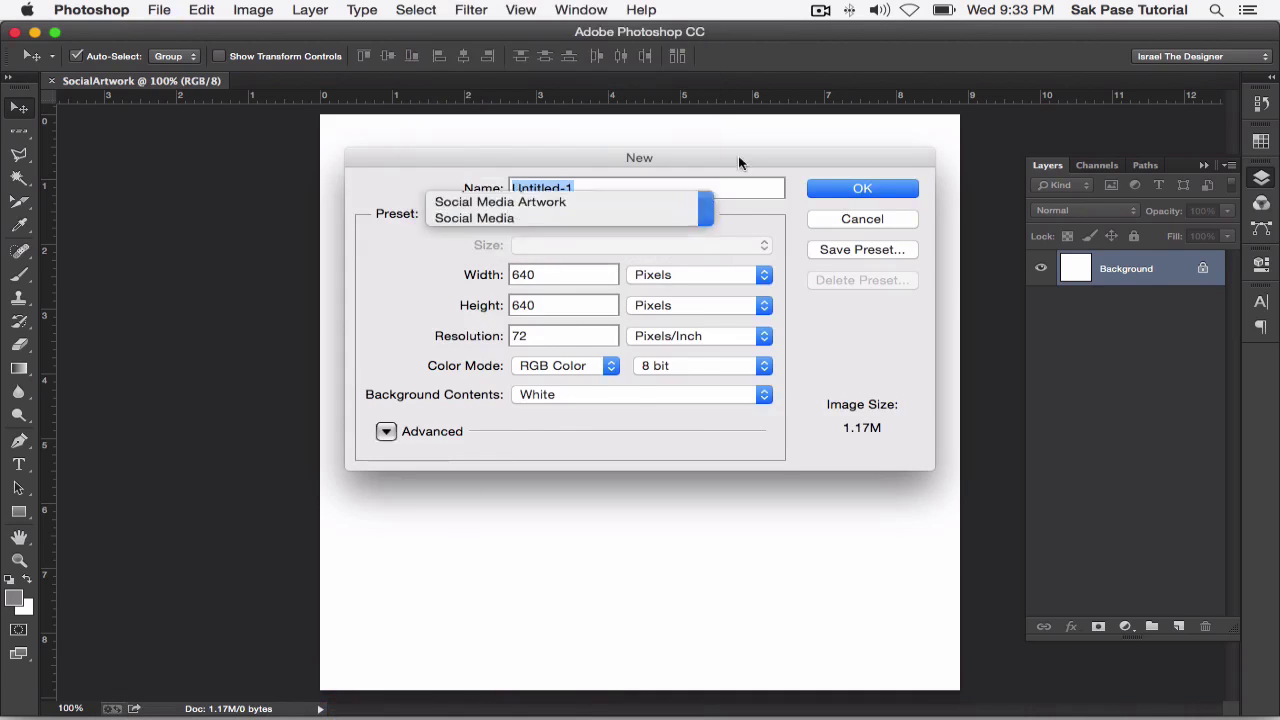
click(902, 220)
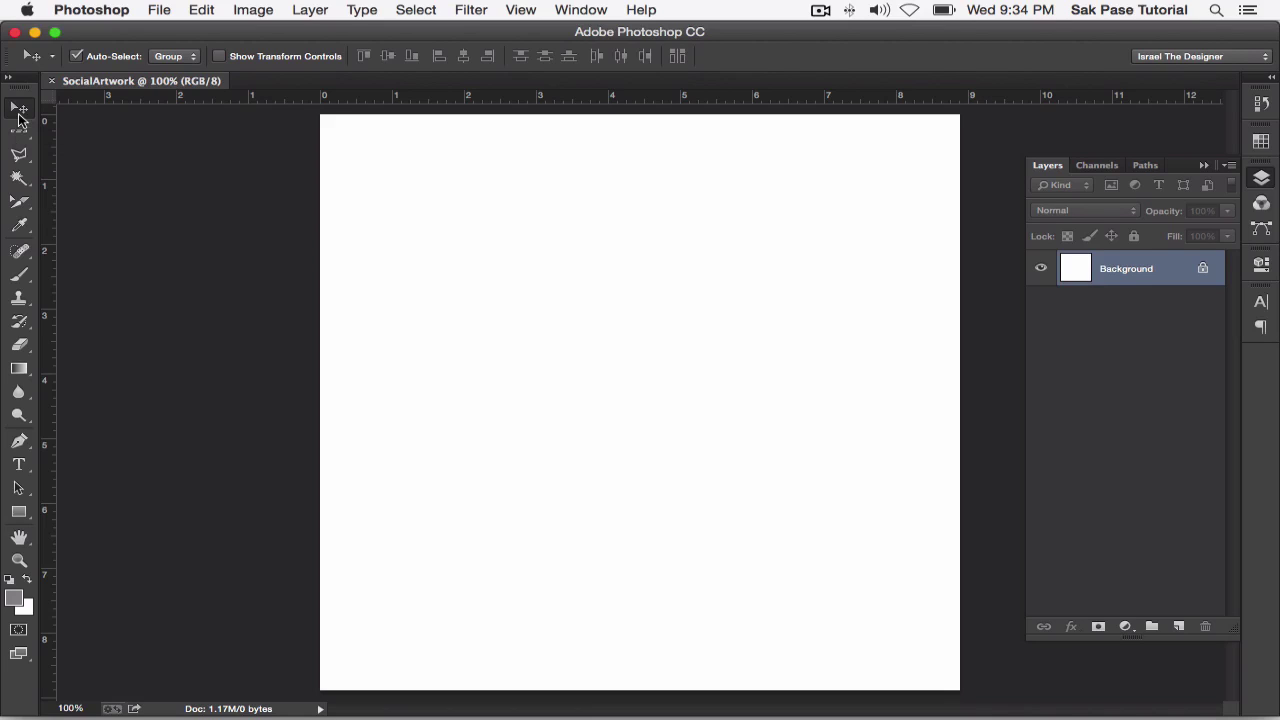
Step: Draw a gray square and move it toward the top left of the canvas
click(24, 320)
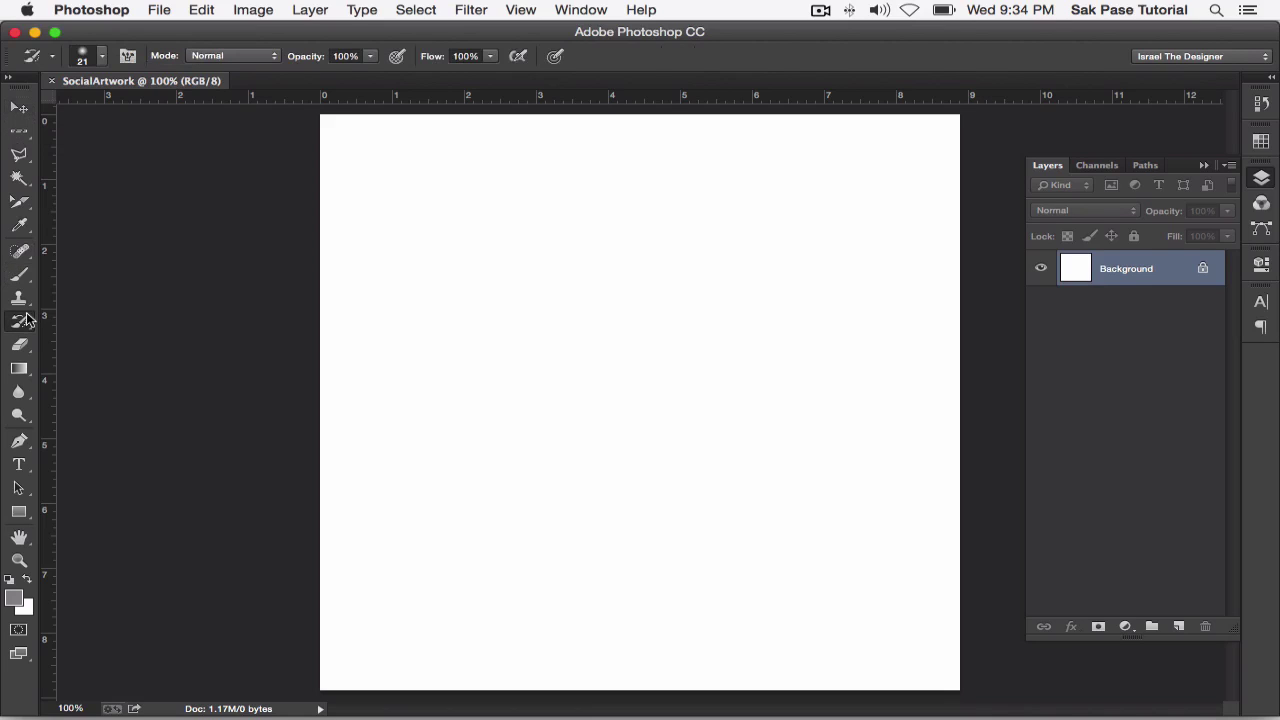
key(v)
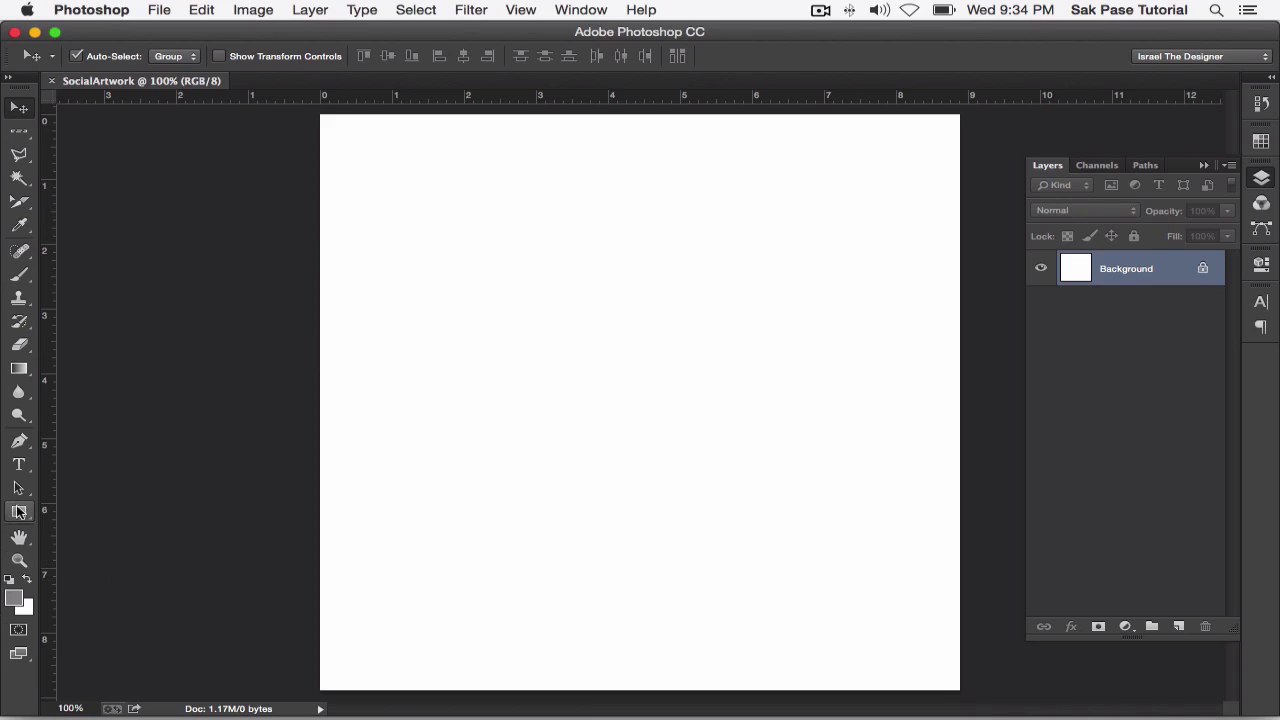
click(19, 511)
click(63, 507)
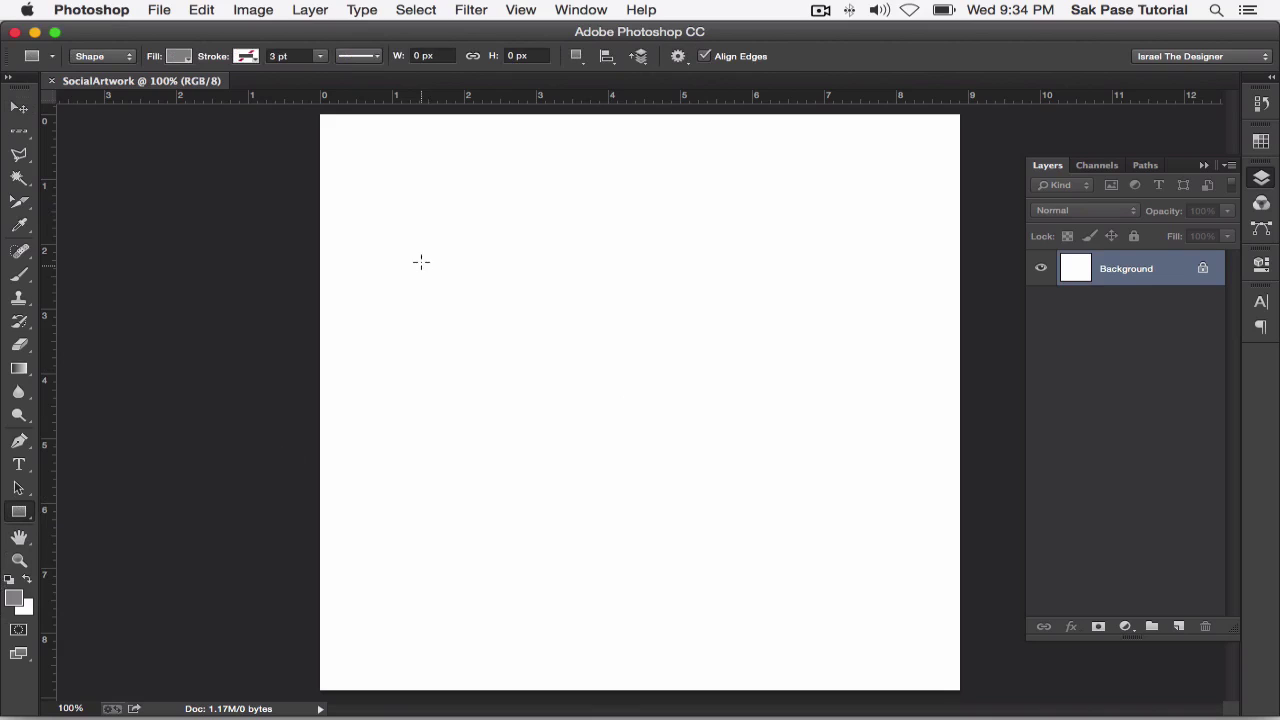
drag(410, 231, 743, 624)
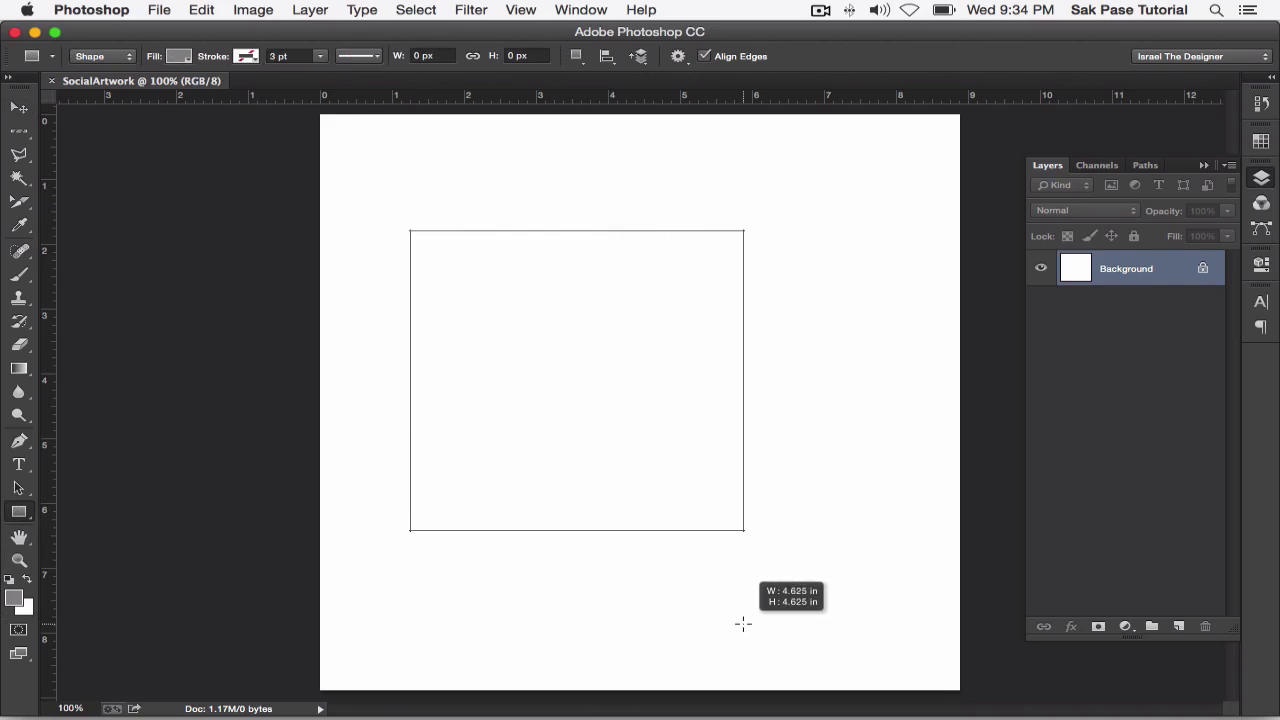
drag(743, 624, 743, 624)
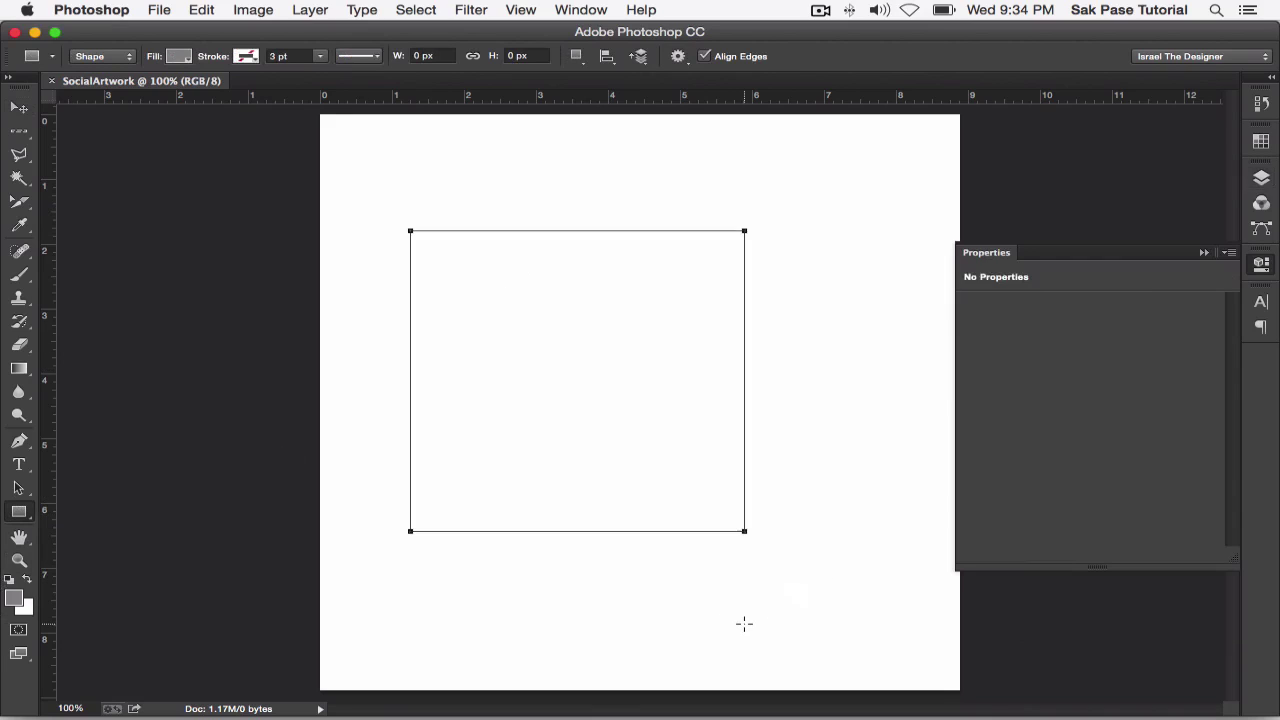
click(19, 107)
drag(608, 416, 572, 358)
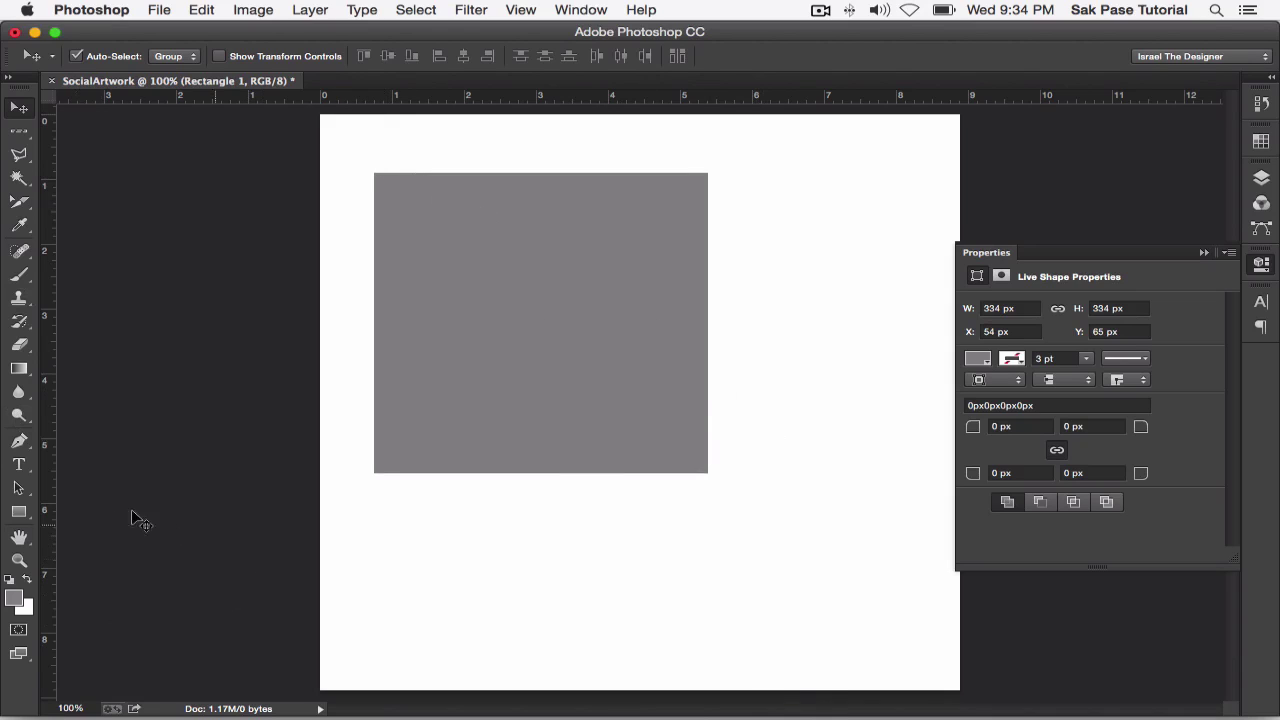
Step: Add a second gray rectangle with an exact size of 334×334 px
click(20, 511)
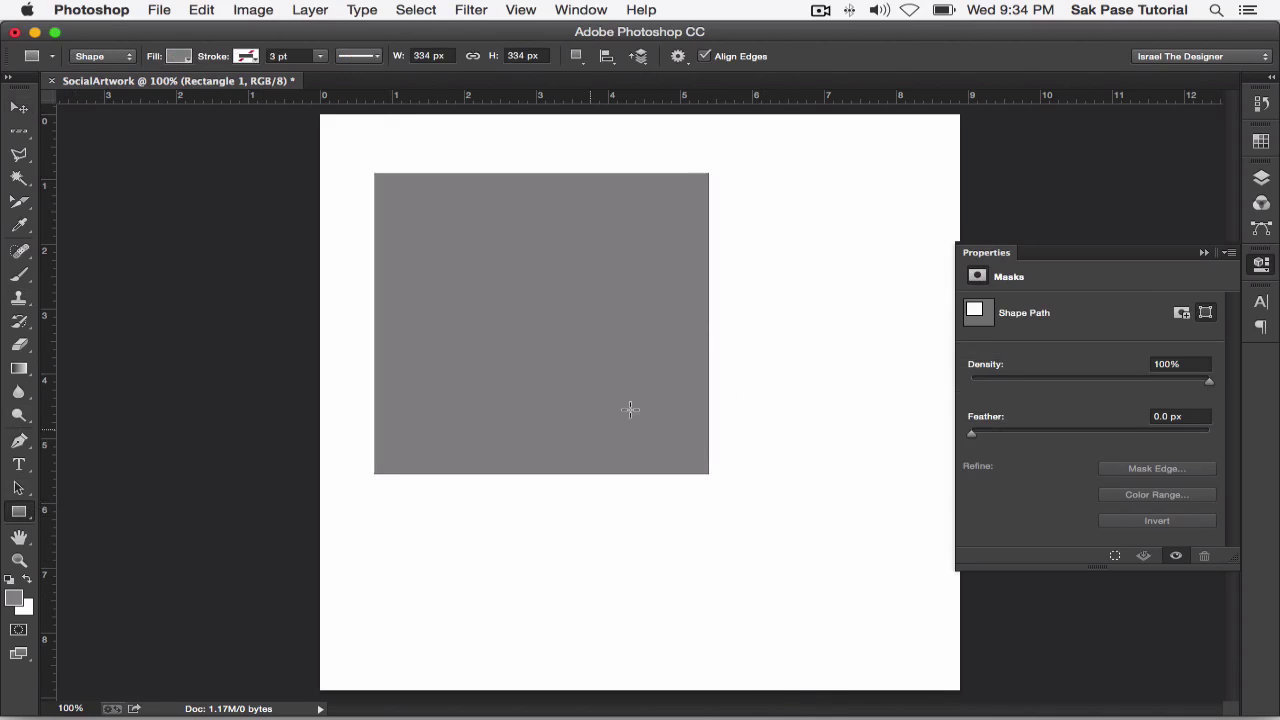
click(792, 281)
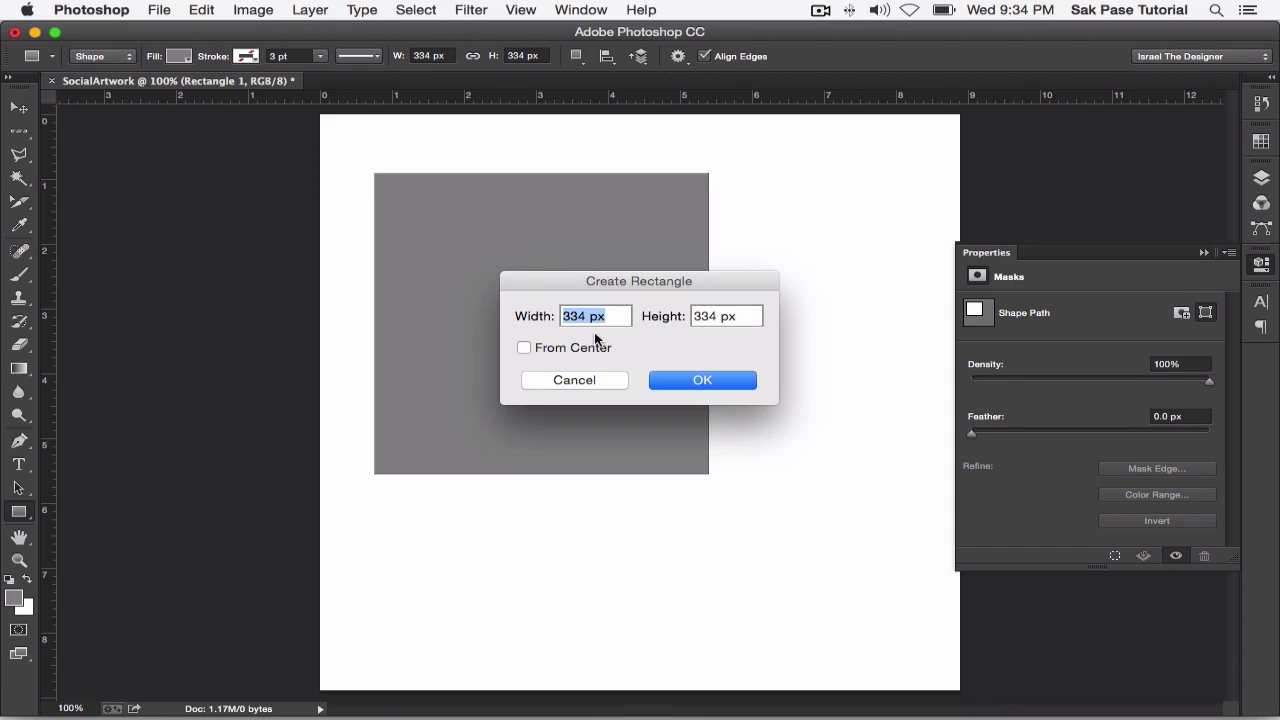
click(686, 378)
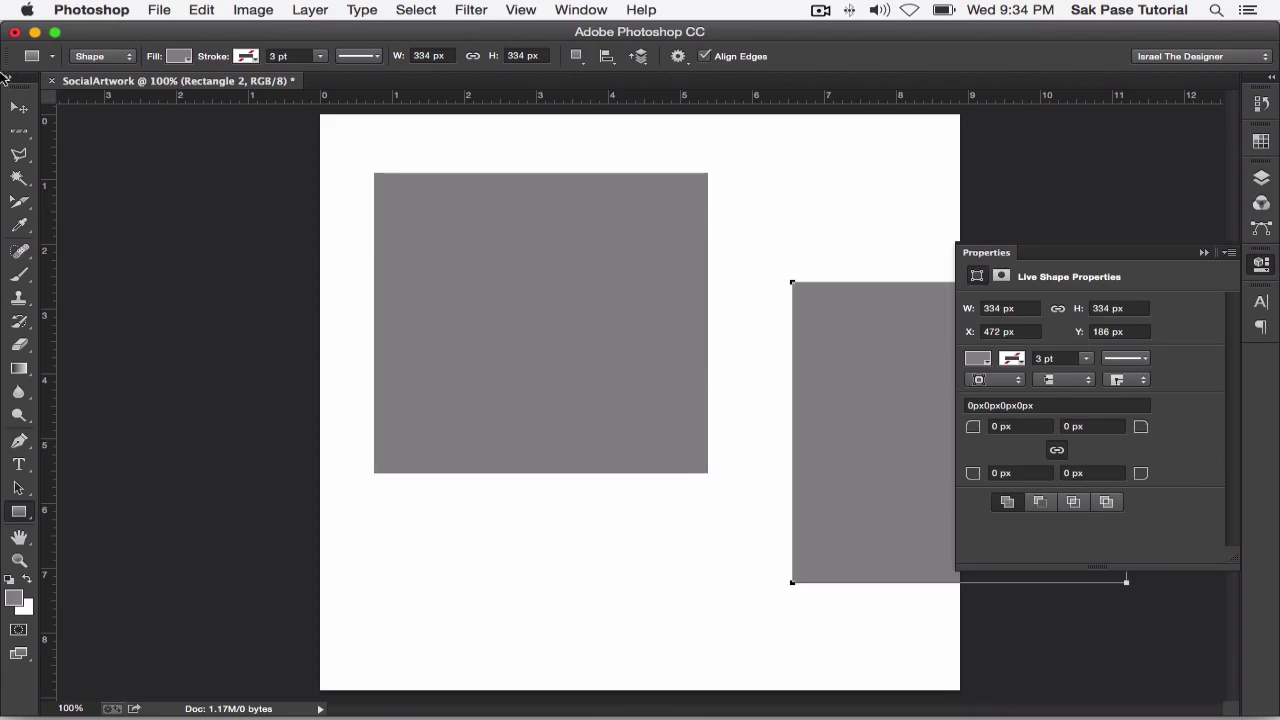
click(19, 107)
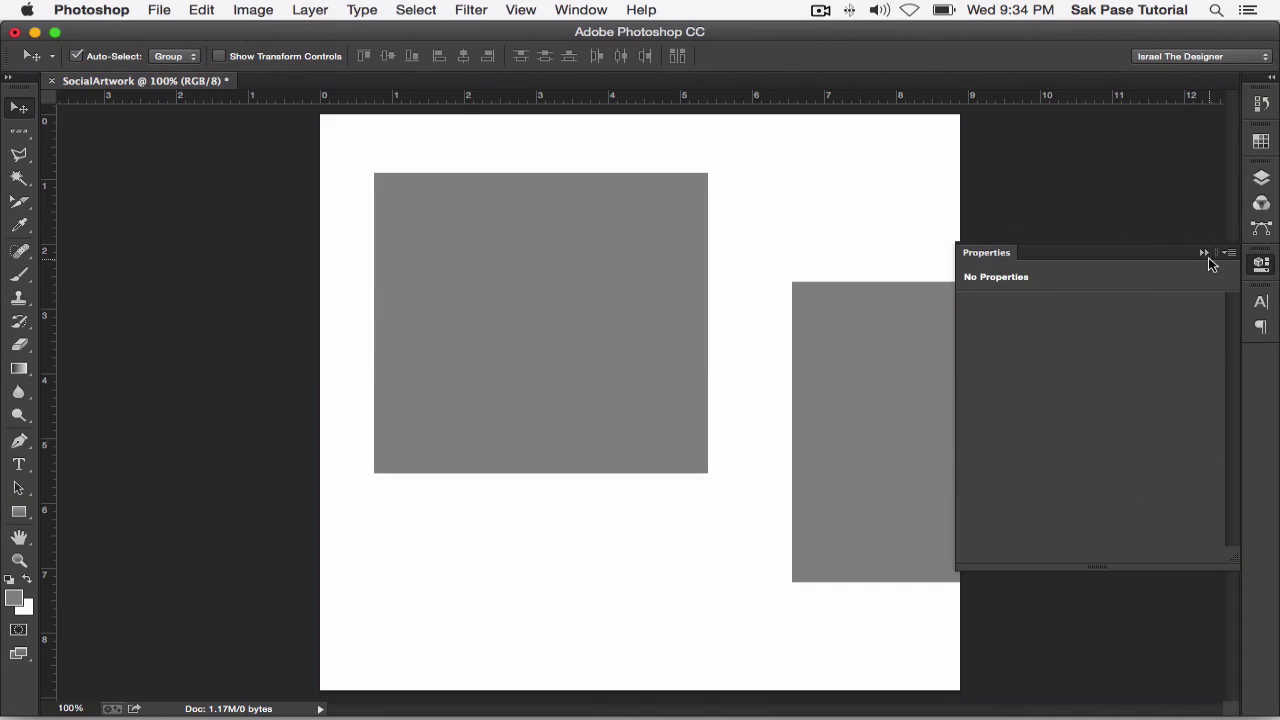
click(1206, 254)
Step: Set Auto-Select to Layer and position the second square over the first
mouse_move(890, 481)
mouse_down()
mouse_move(590, 509)
mouse_move(677, 495)
mouse_up()
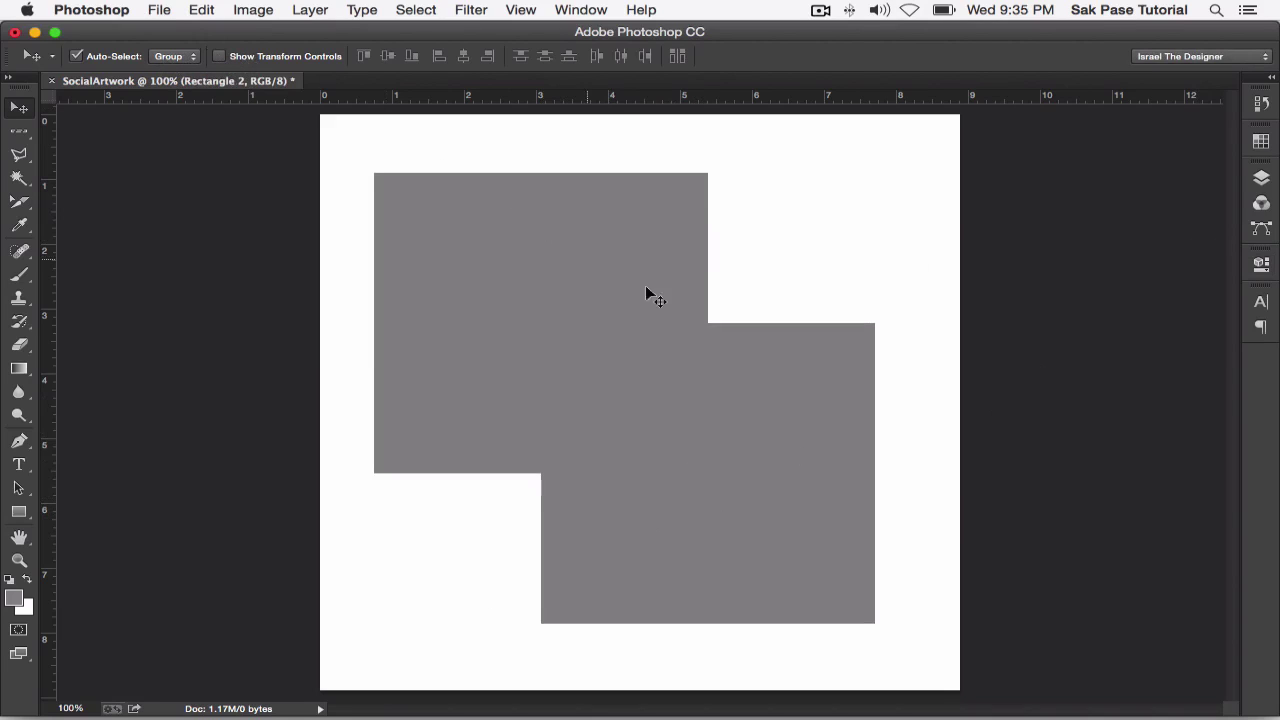
drag(695, 432, 753, 372)
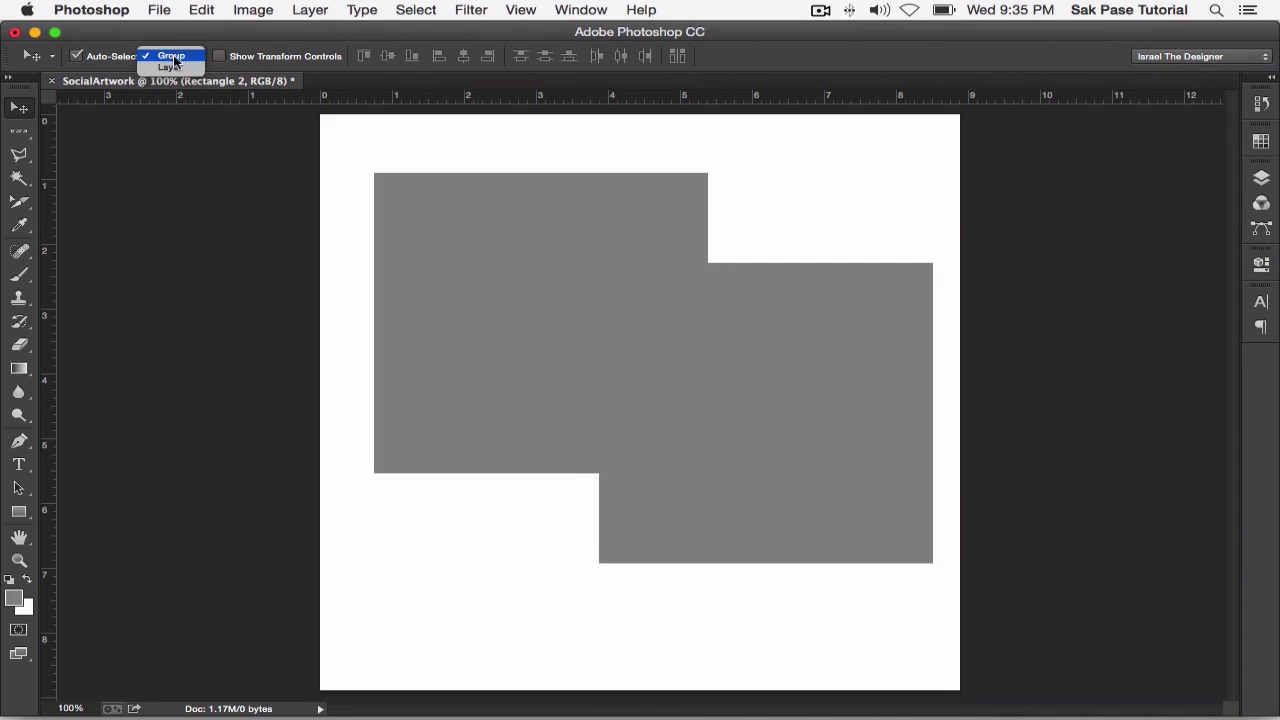
click(172, 66)
mouse_move(757, 434)
mouse_down()
mouse_move(637, 483)
mouse_move(807, 414)
mouse_up()
Step: Change Rectangle 2's fill colour to dark red
click(1261, 178)
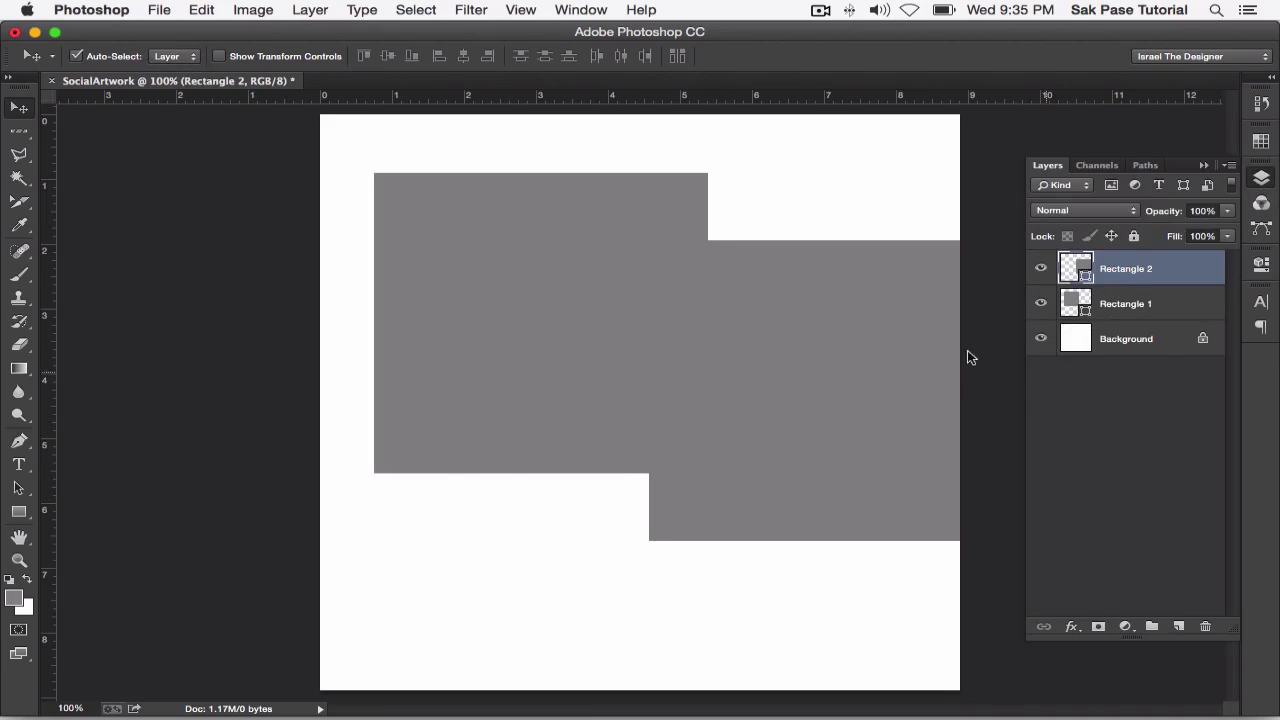
double_click(1083, 274)
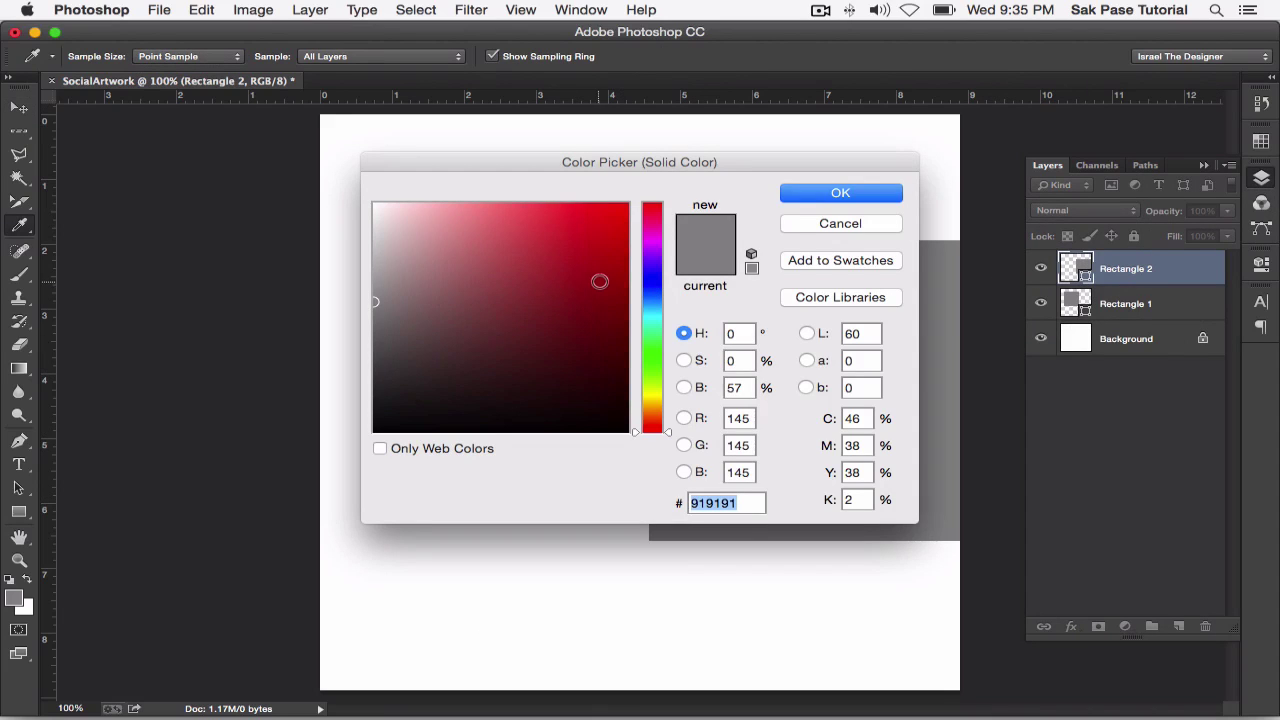
click(599, 281)
click(832, 190)
Step: Shift the red square left and the gray square slightly right and down so they overlap
drag(796, 400, 715, 403)
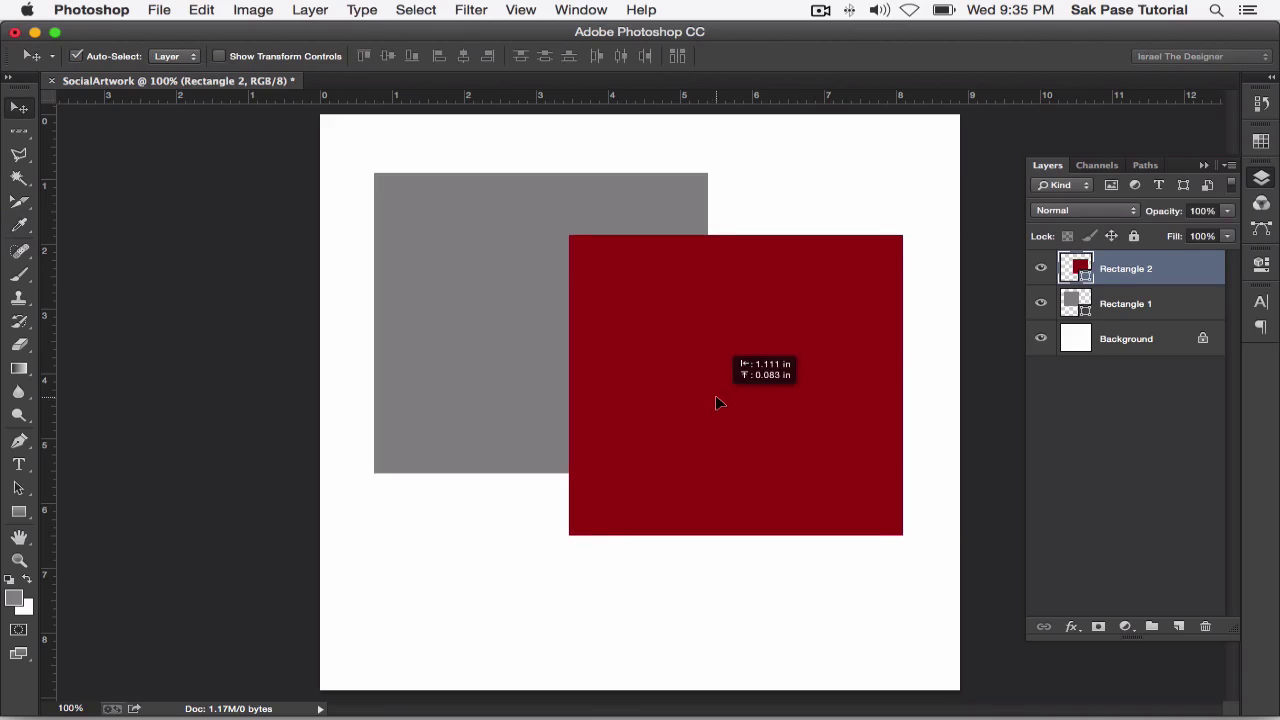
mouse_move(695, 456)
mouse_down()
mouse_move(607, 463)
mouse_move(594, 425)
mouse_up()
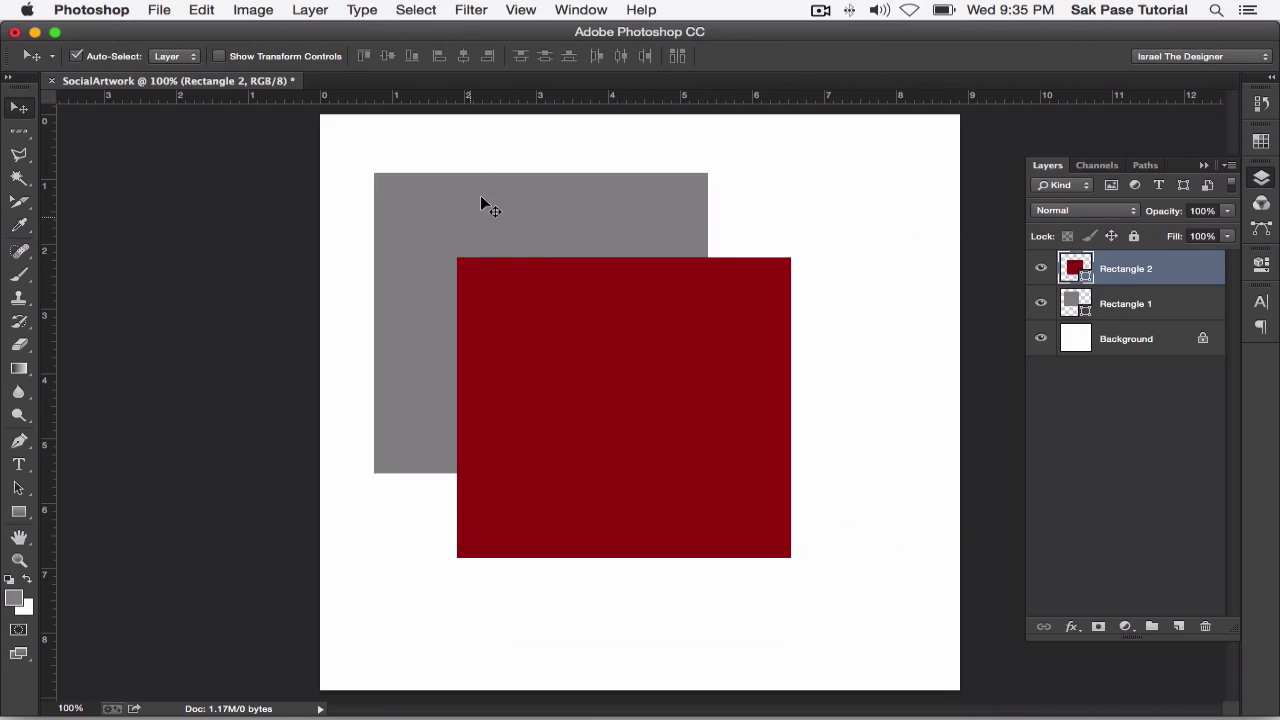
drag(480, 198, 568, 230)
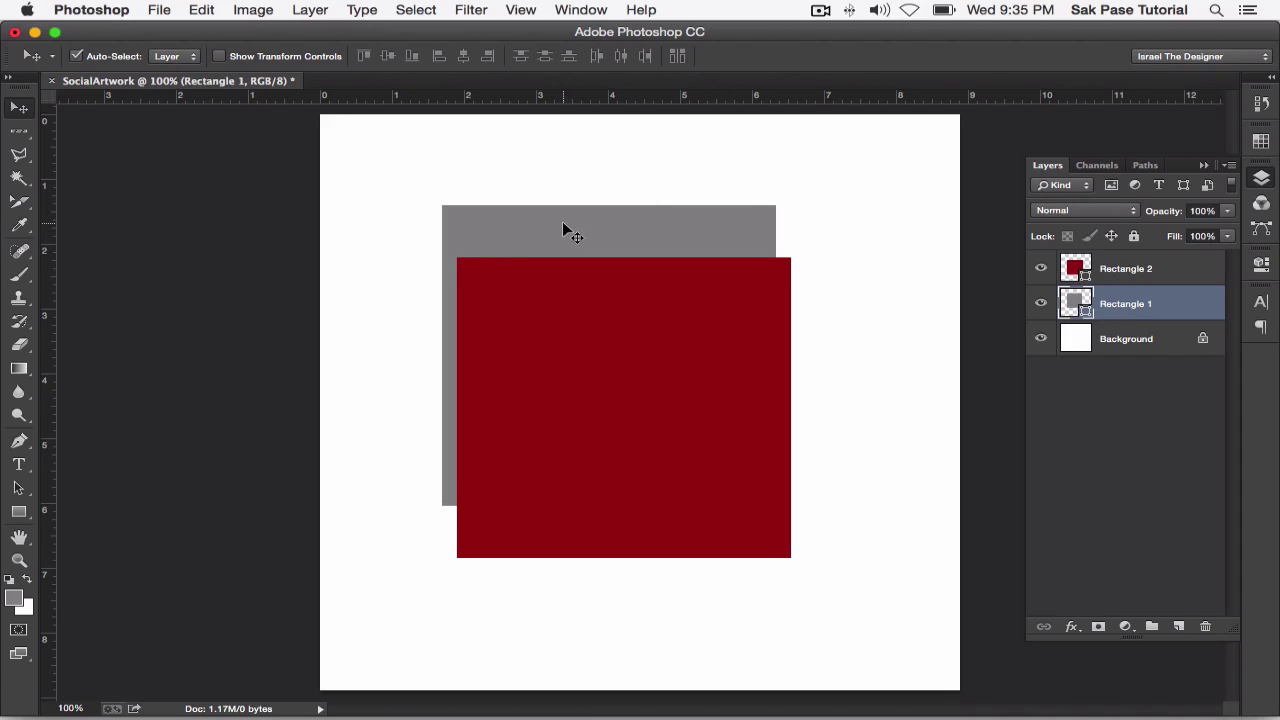
Step: Turn on transform controls and try resizing the gray square from its corner
click(245, 58)
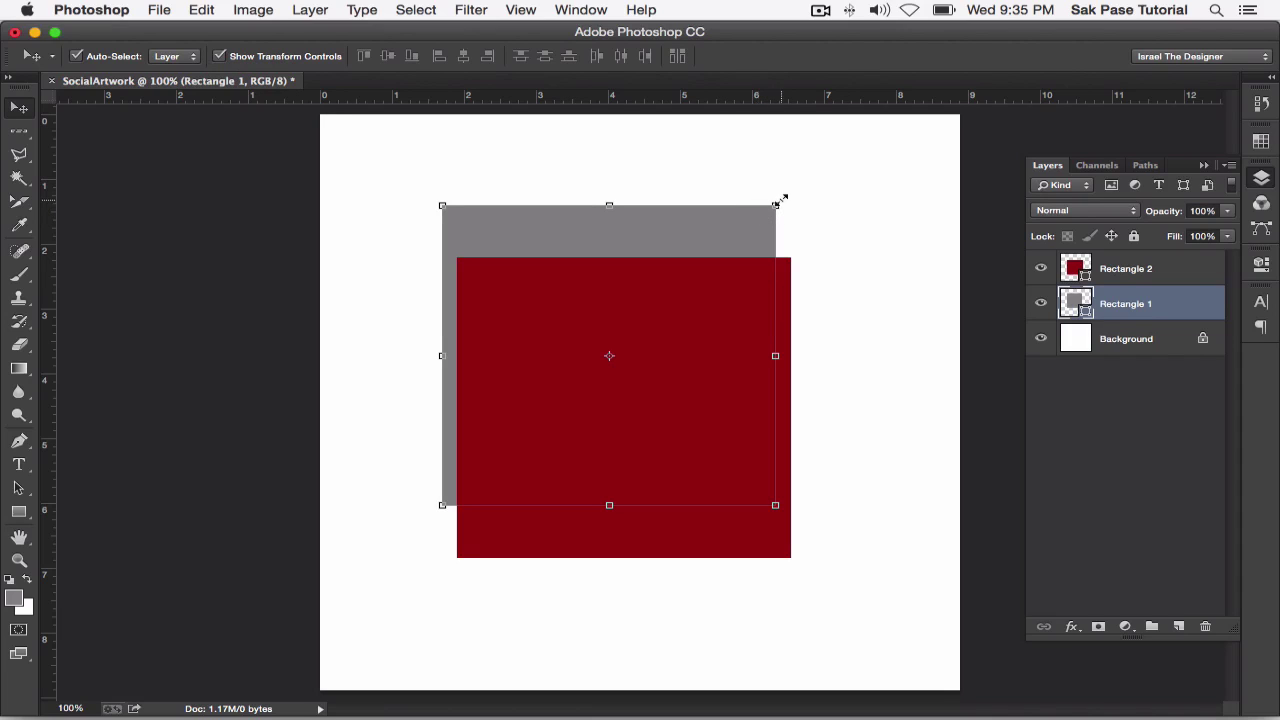
drag(776, 203, 790, 218)
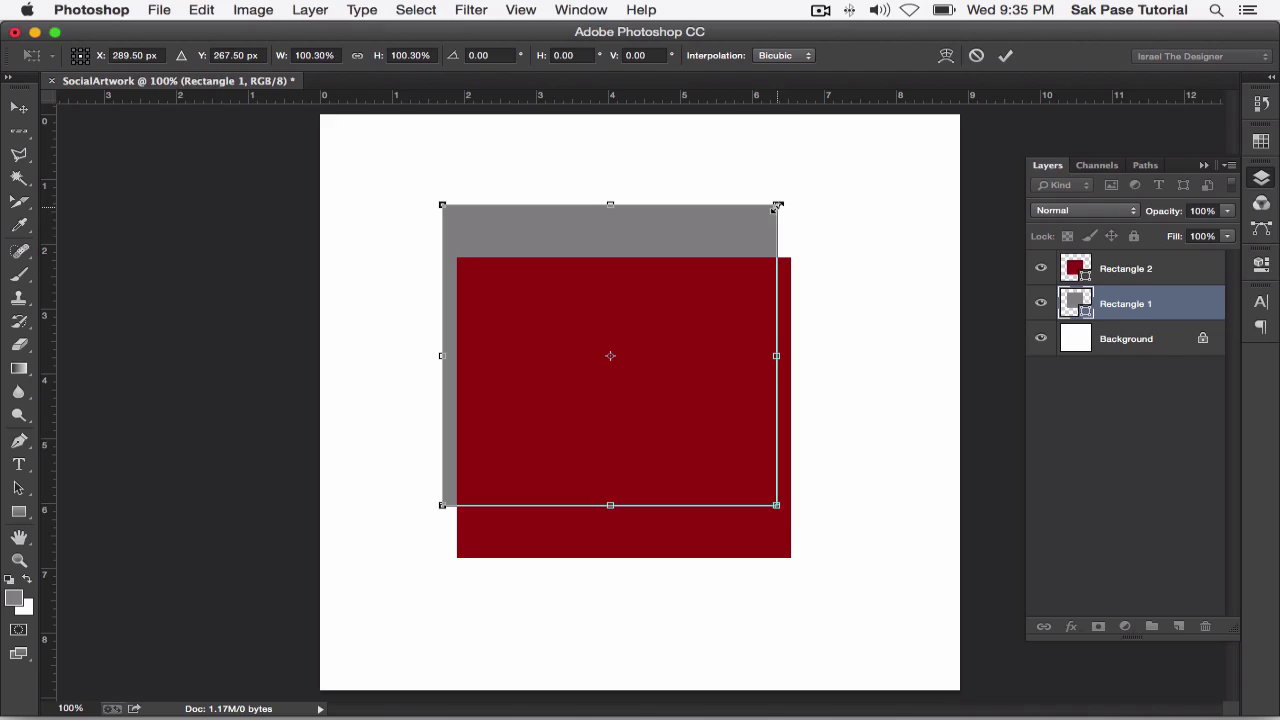
mouse_move(778, 207)
mouse_down()
mouse_move(826, 267)
mouse_move(873, 80)
mouse_move(686, 211)
mouse_move(471, 449)
mouse_move(423, 294)
mouse_move(598, 216)
mouse_move(886, 206)
mouse_move(963, 160)
mouse_move(894, 115)
mouse_move(918, 115)
mouse_up()
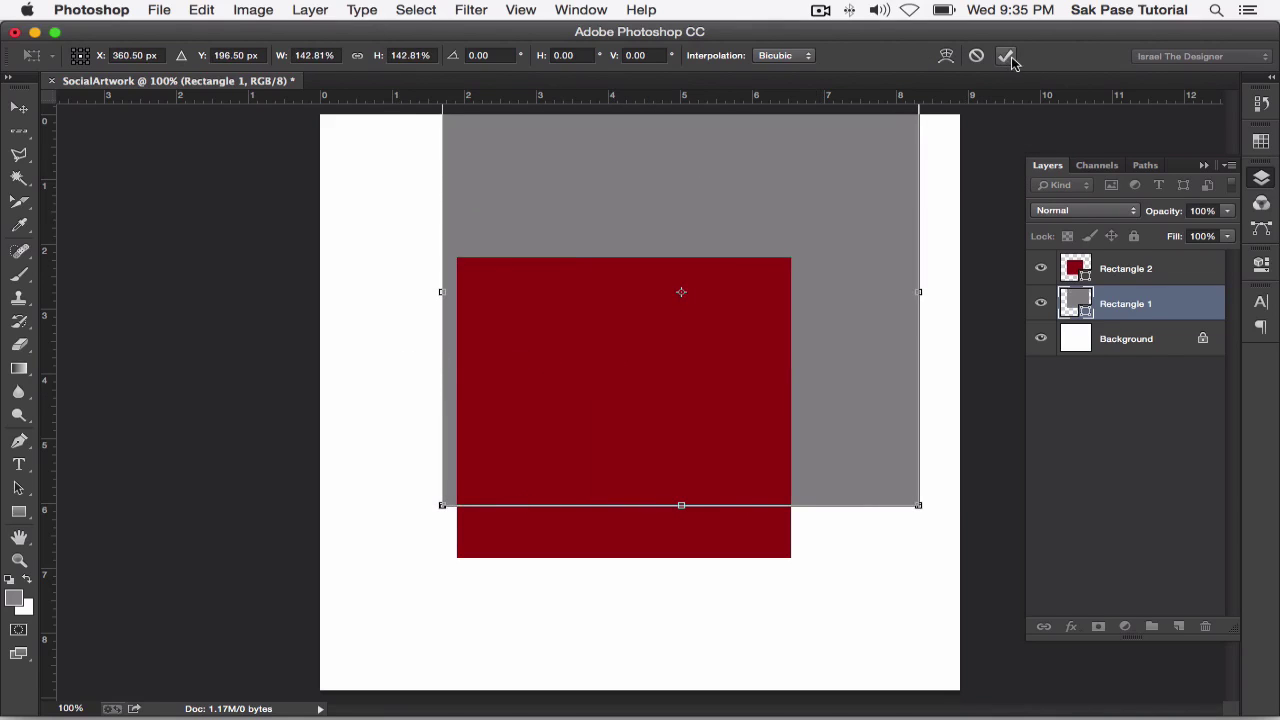
Step: Warp the gray rectangle's lower corners, then cancel the warp to restore it
click(946, 58)
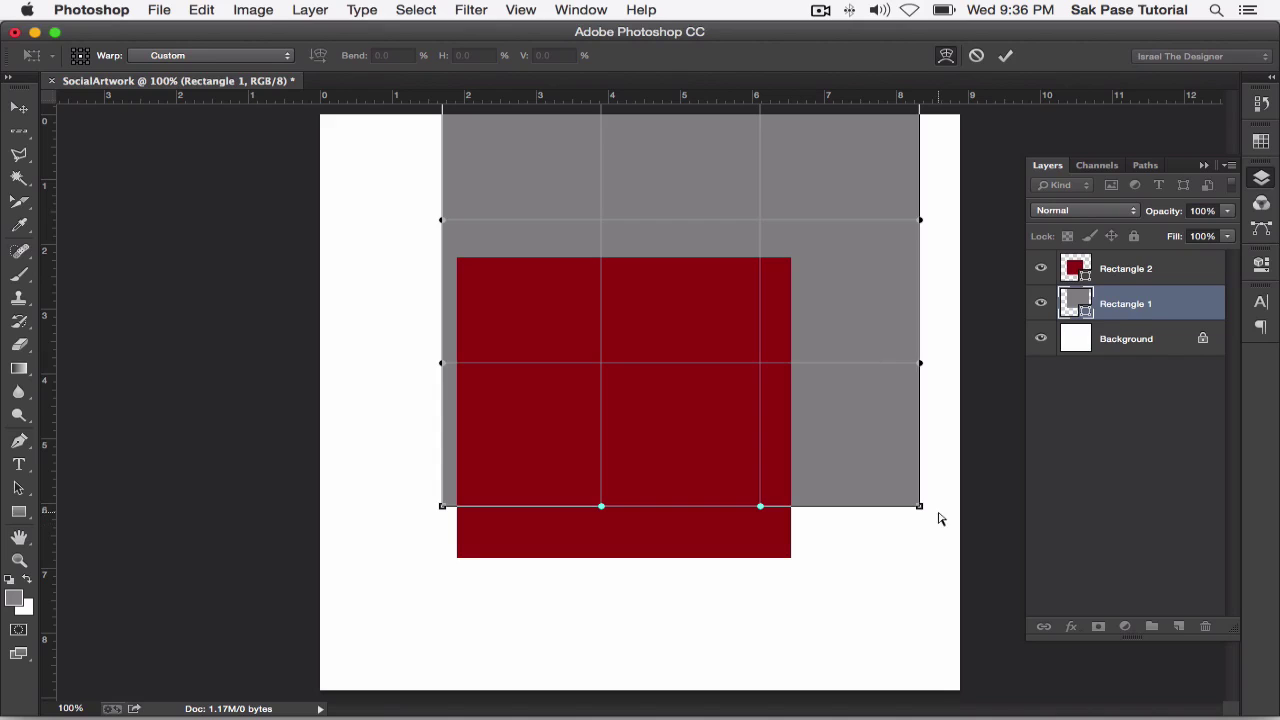
drag(918, 506, 810, 411)
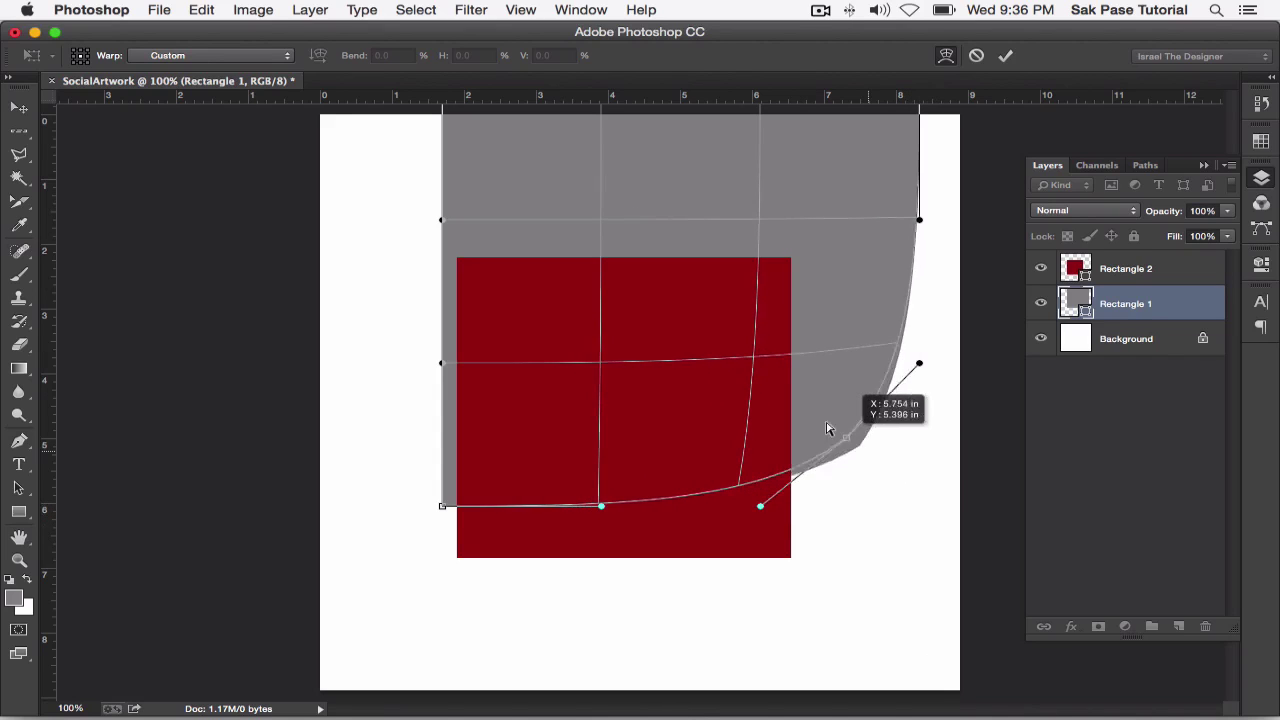
drag(441, 506, 513, 449)
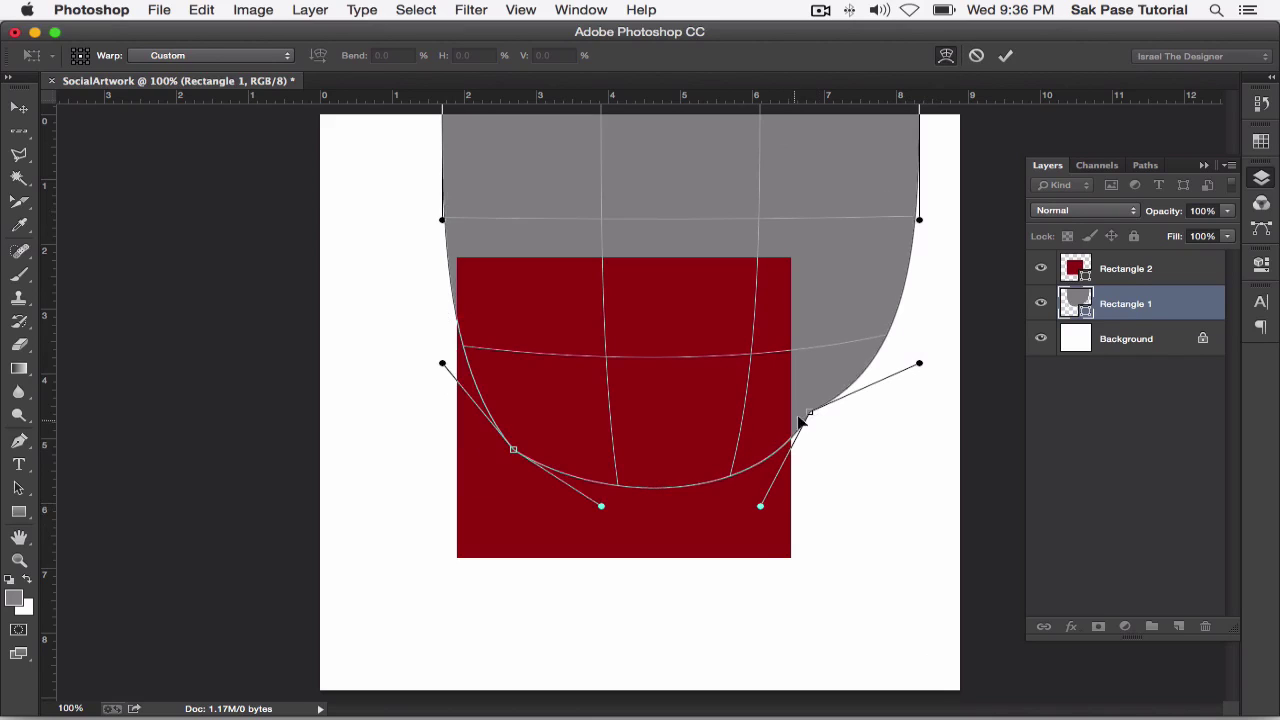
drag(810, 412, 835, 450)
click(976, 55)
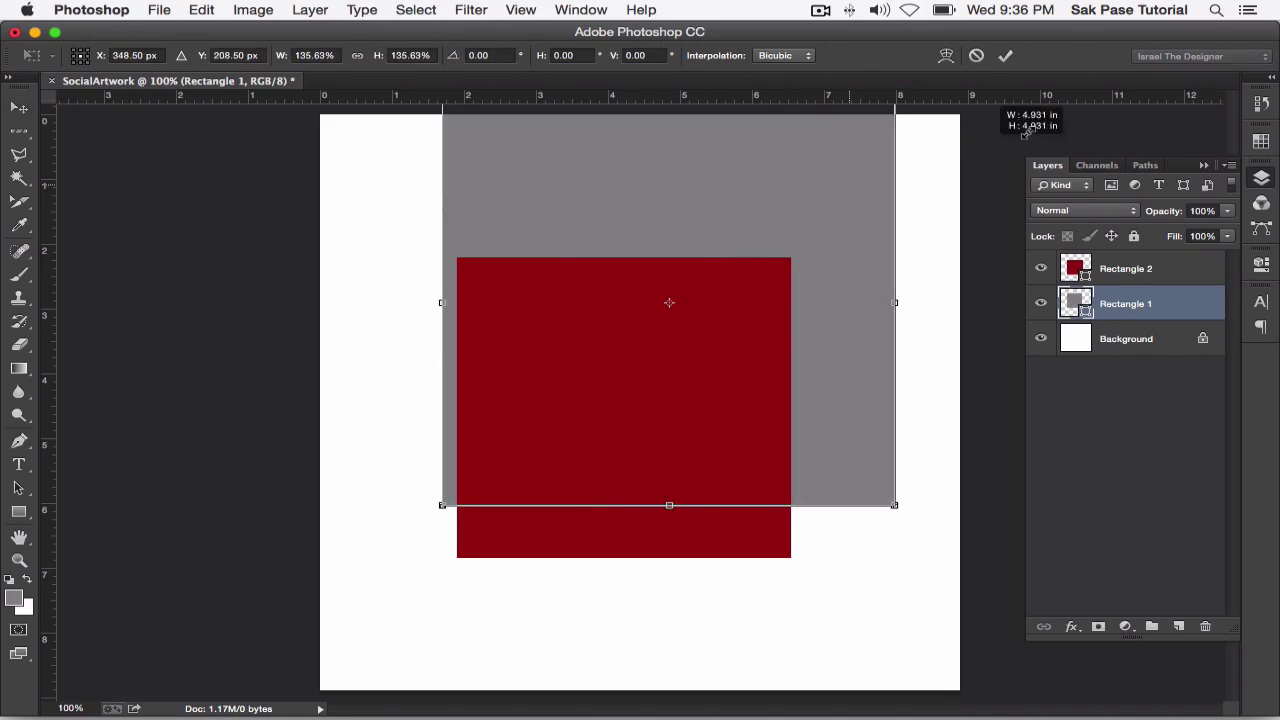
Step: Scale the gray rectangle up proportionally to about 156% and commit
drag(777, 210, 960, 50)
mouse_move(831, 326)
mouse_down()
mouse_move(799, 389)
mouse_move(774, 358)
mouse_up()
click(1005, 55)
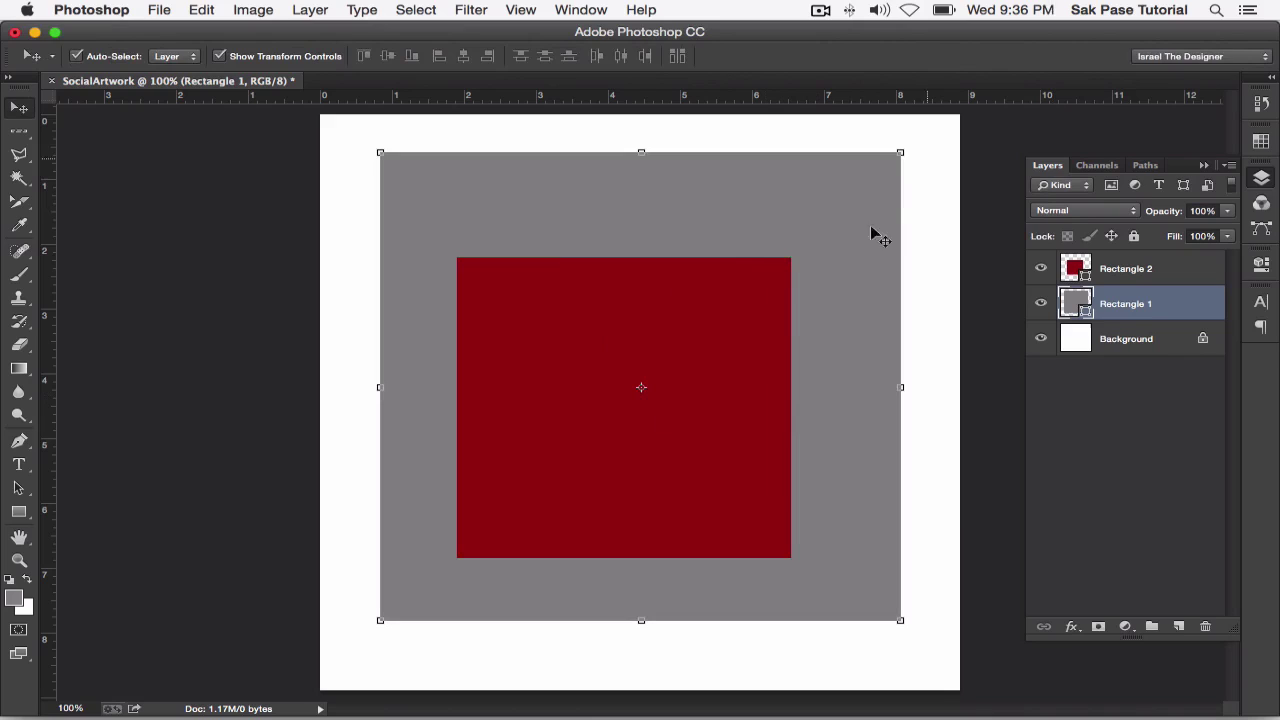
Step: Cancel the transform, hide transform controls and reposition the red square by hand
click(923, 166)
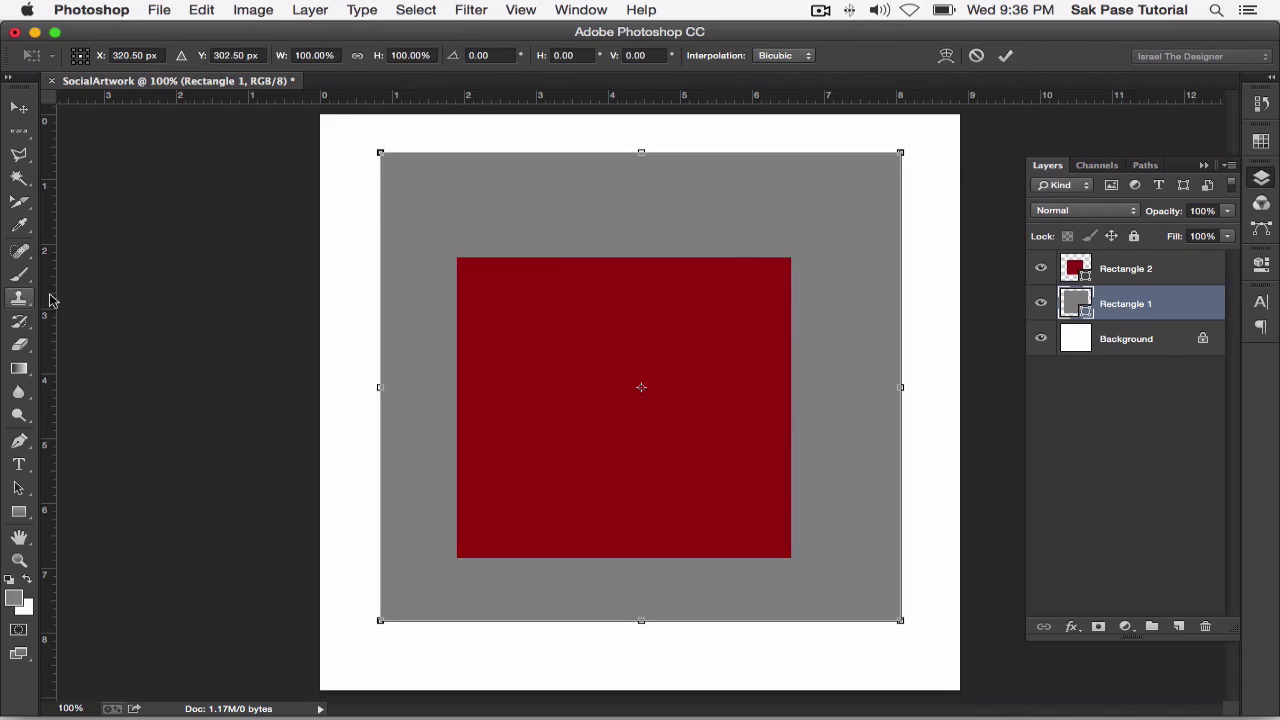
click(18, 104)
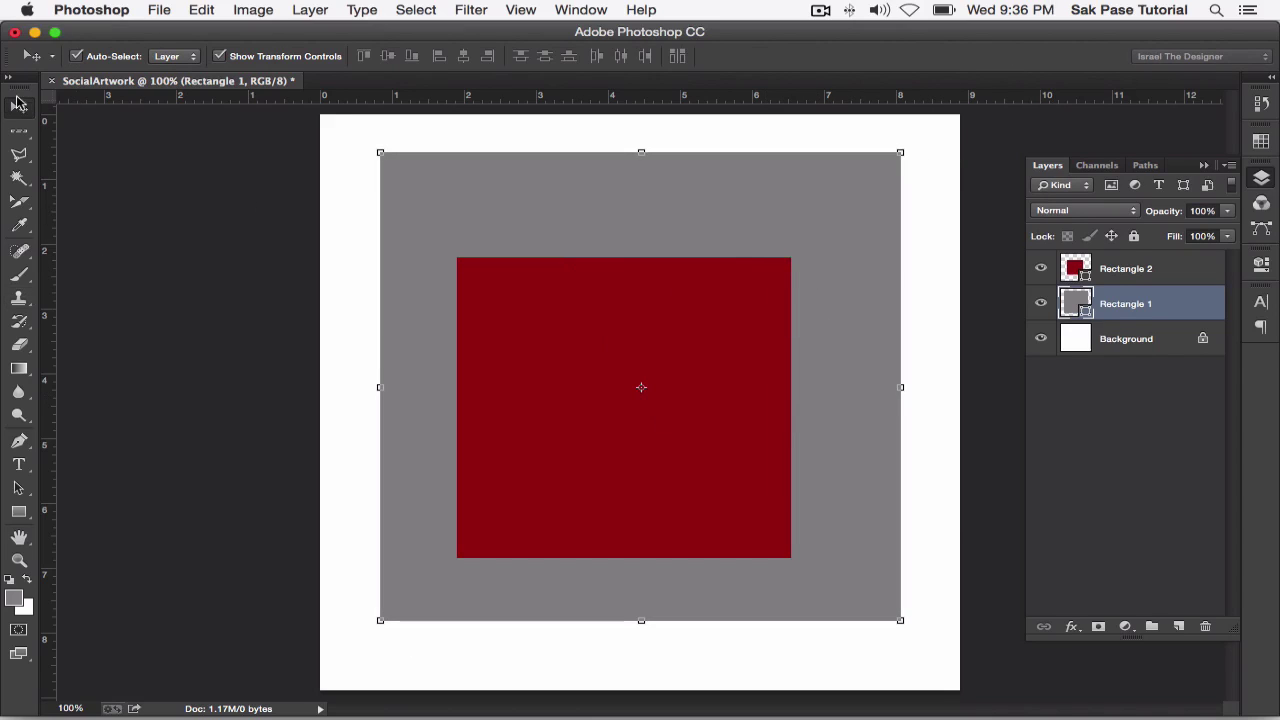
click(269, 60)
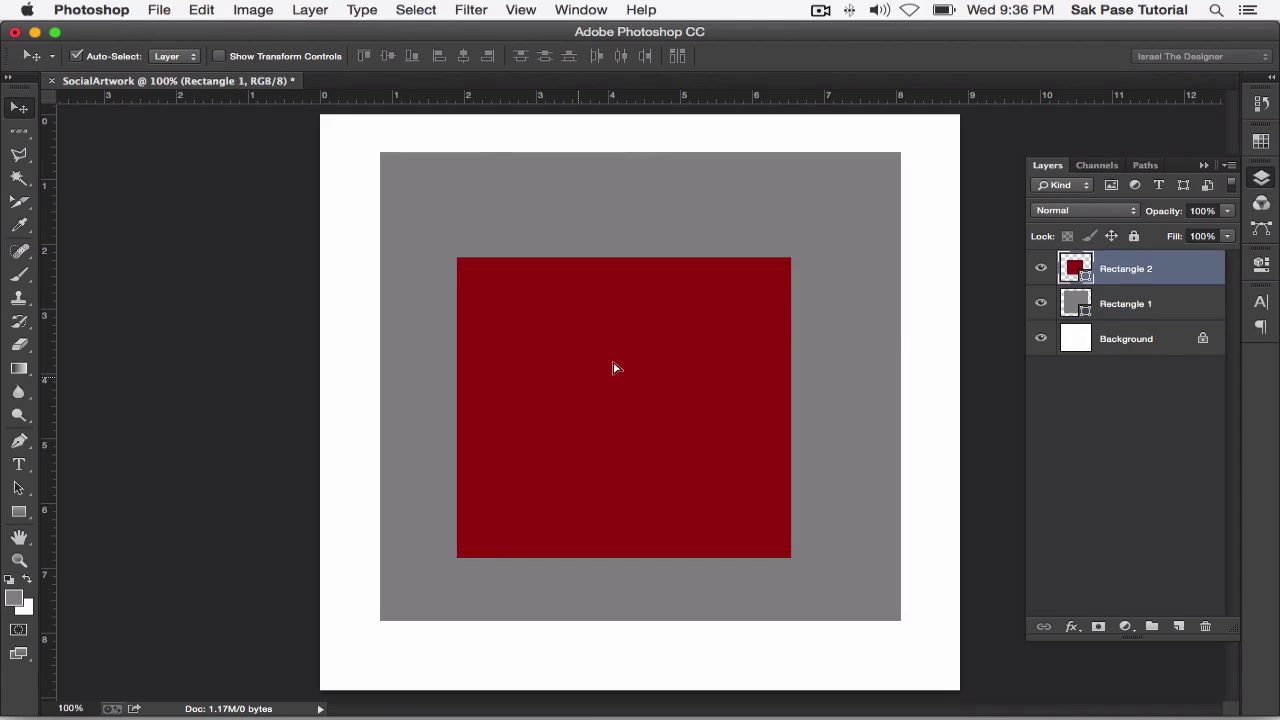
drag(614, 366, 586, 362)
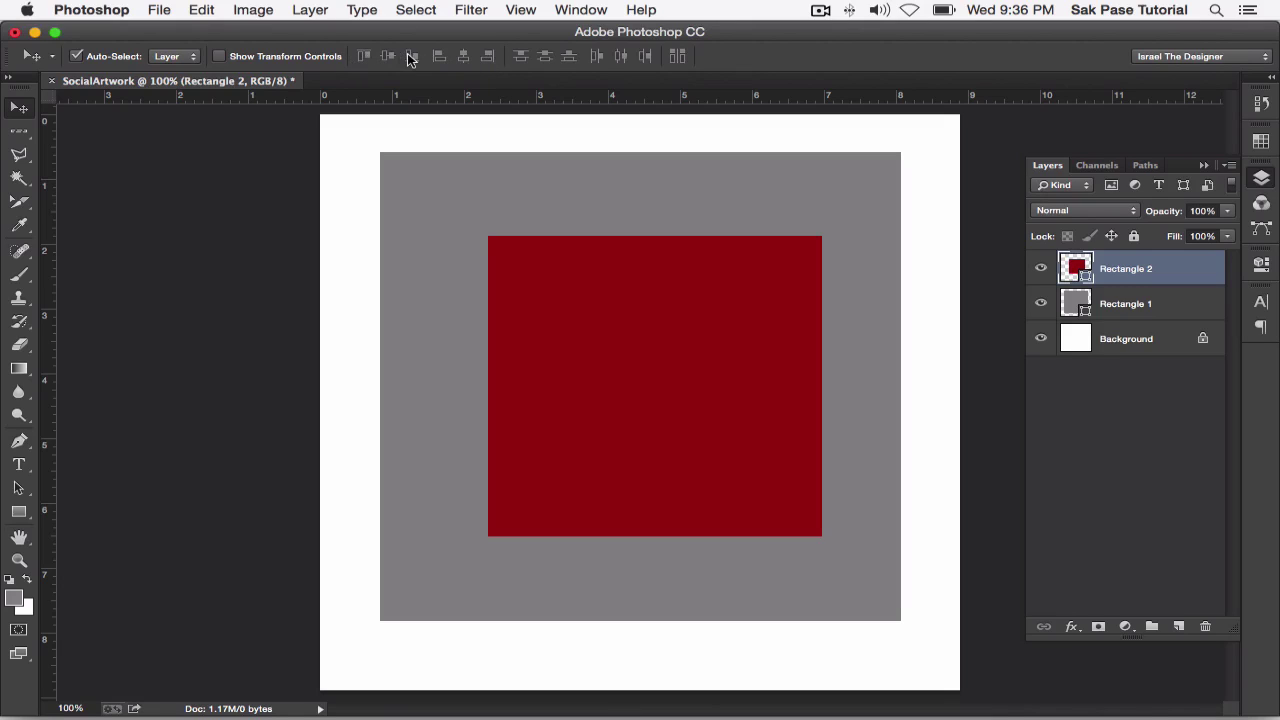
drag(631, 449, 570, 470)
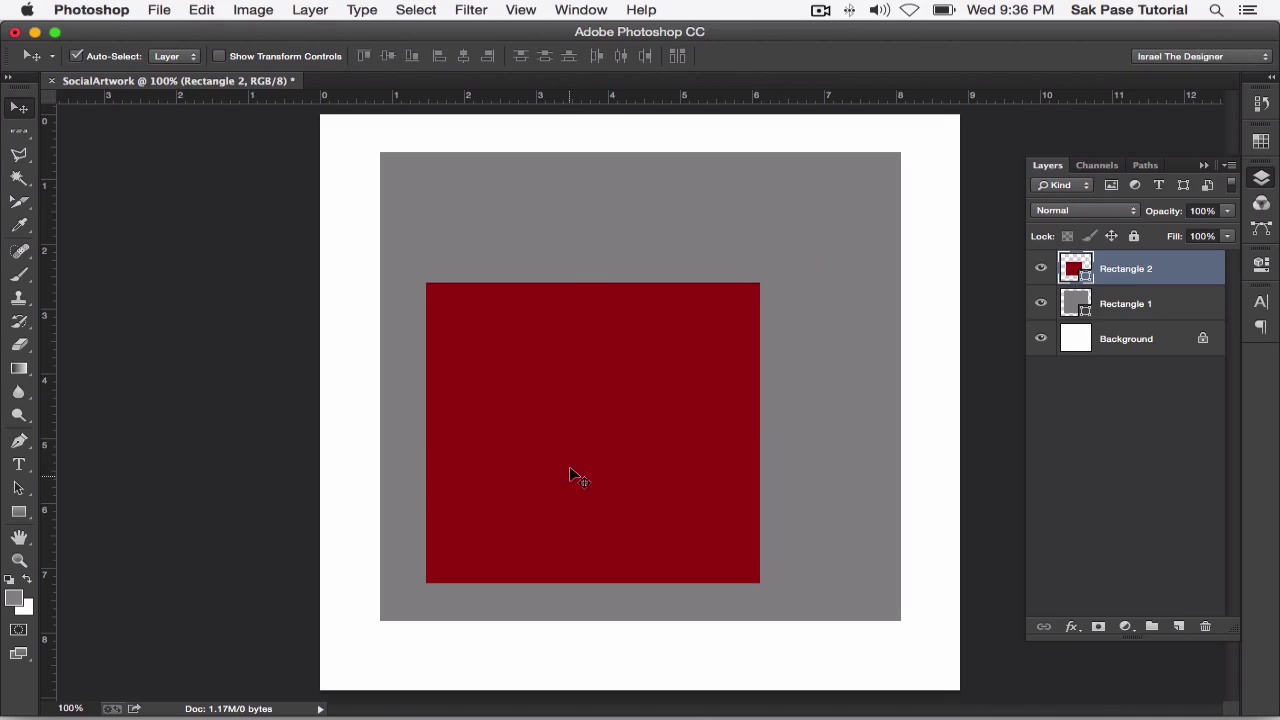
mouse_move(568, 409)
mouse_down()
mouse_move(620, 311)
mouse_move(530, 289)
mouse_up()
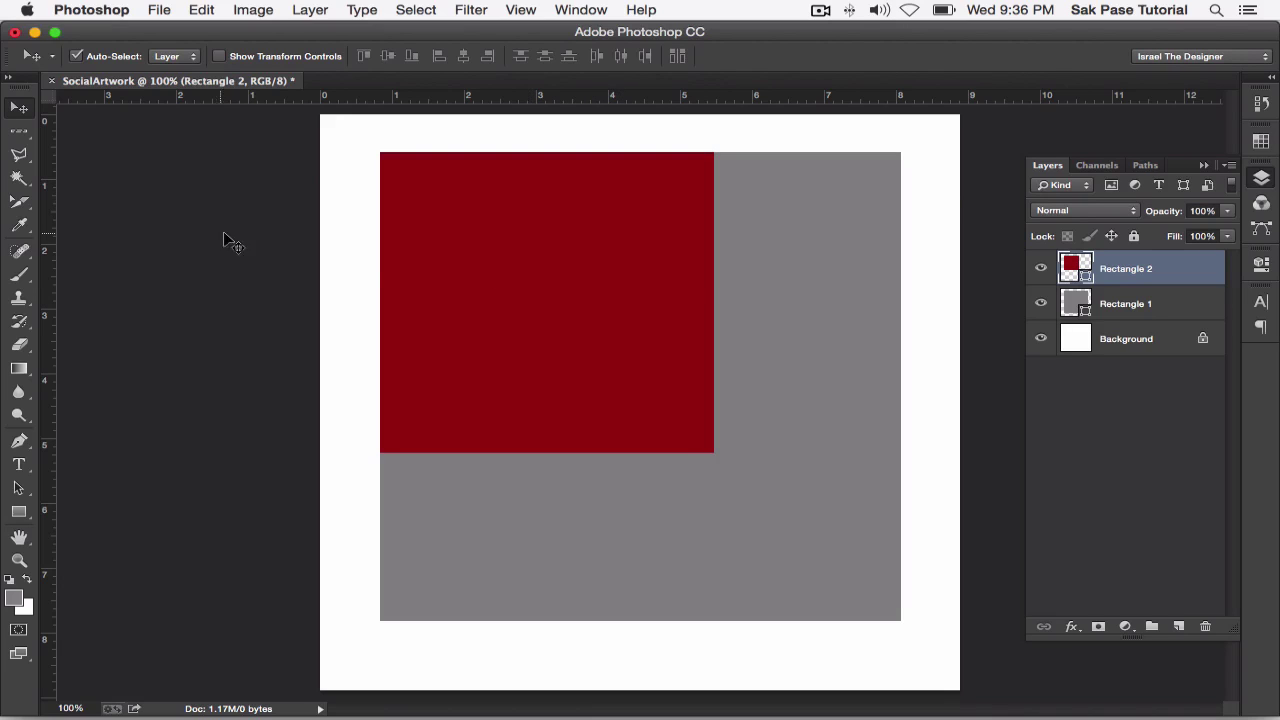
mouse_move(585, 348)
mouse_down()
mouse_move(767, 490)
mouse_move(620, 343)
mouse_up()
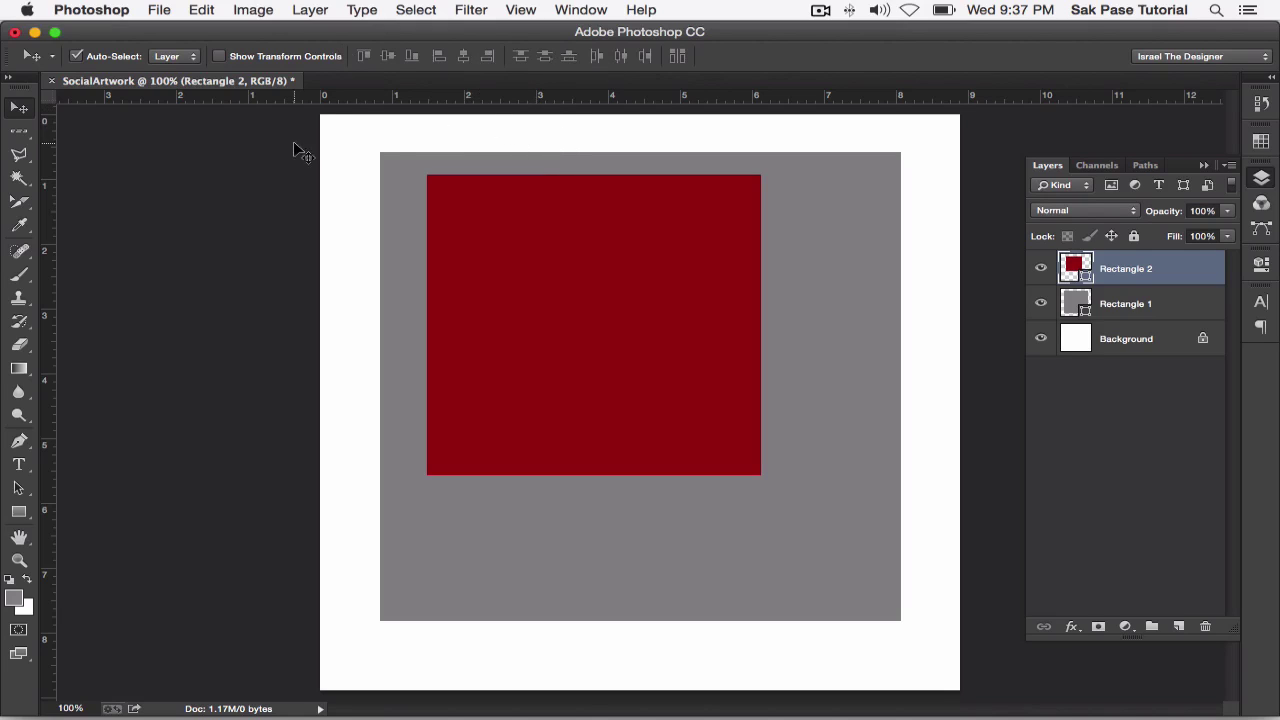
Step: Align the red square's top with the gray rectangle, then move the red square down
drag(321, 128, 666, 334)
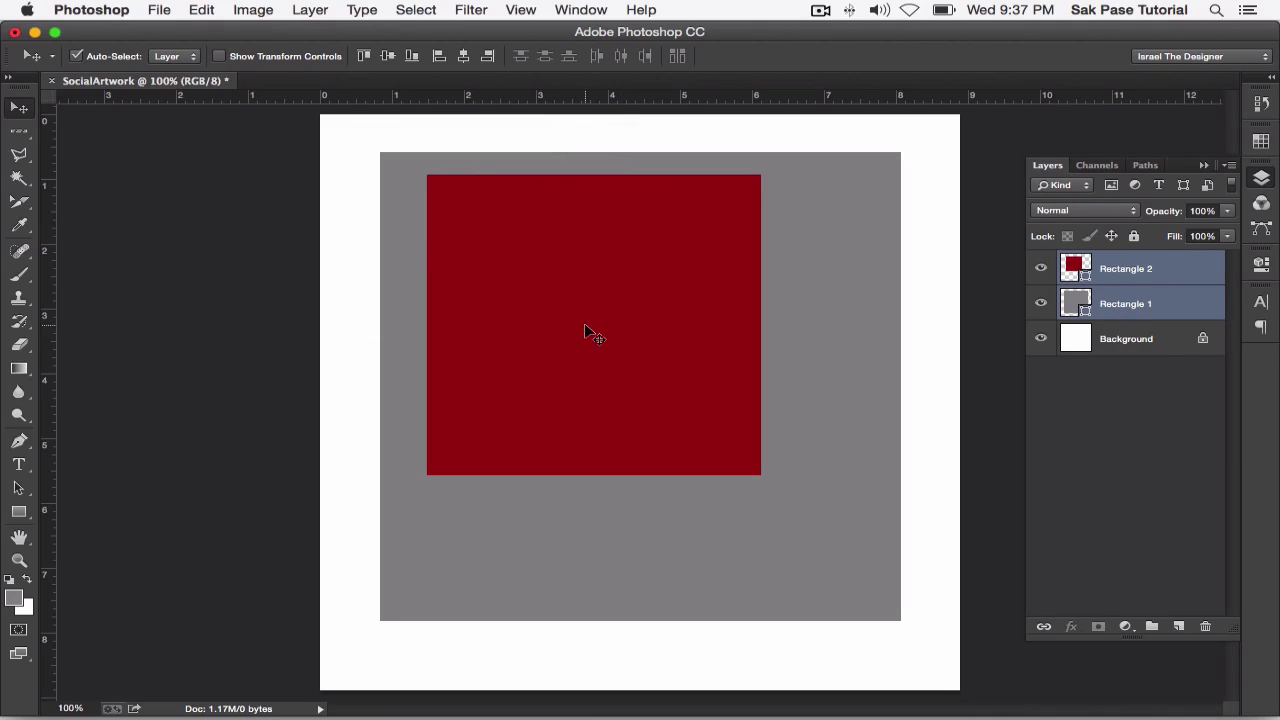
click(364, 56)
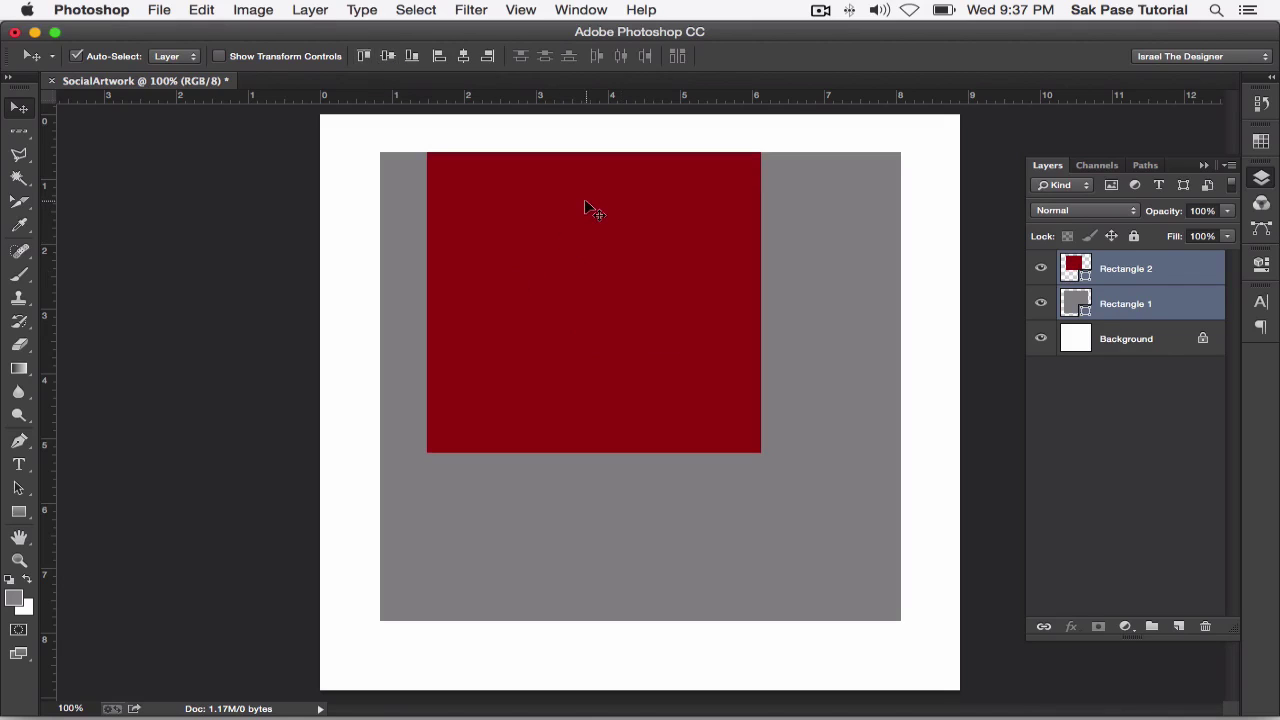
drag(646, 346, 666, 360)
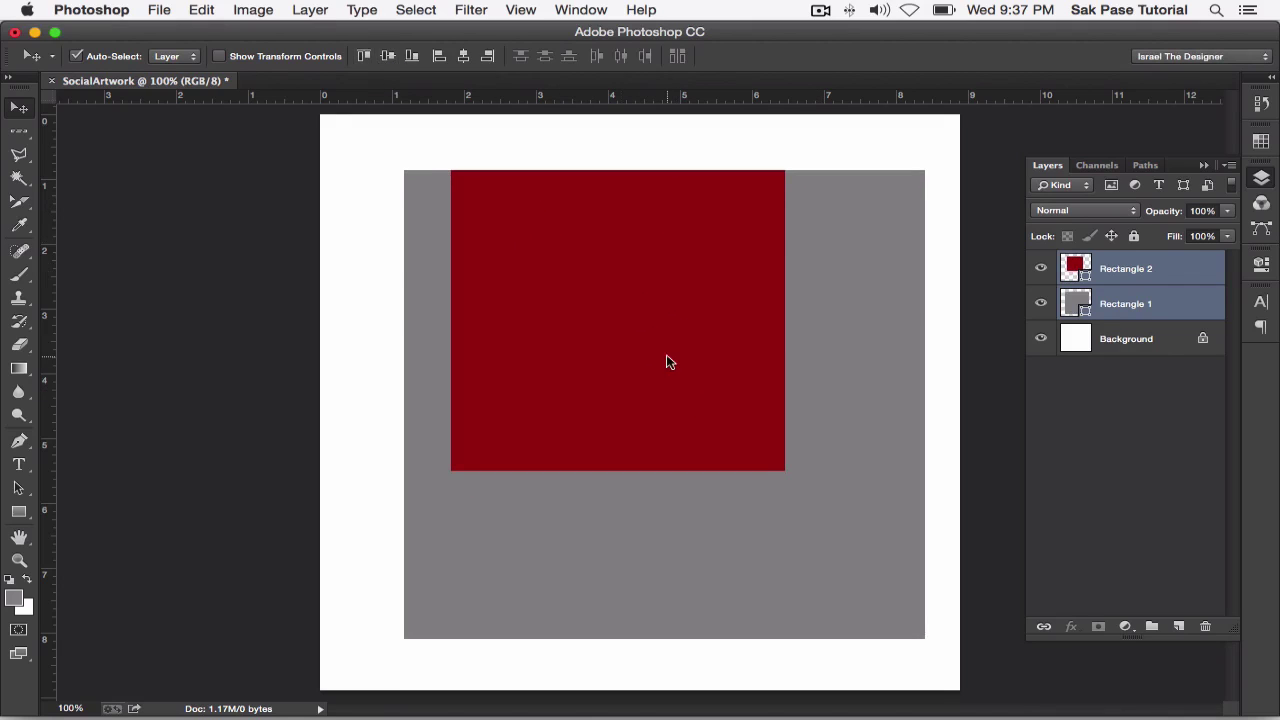
key(super+z)
drag(571, 332, 684, 500)
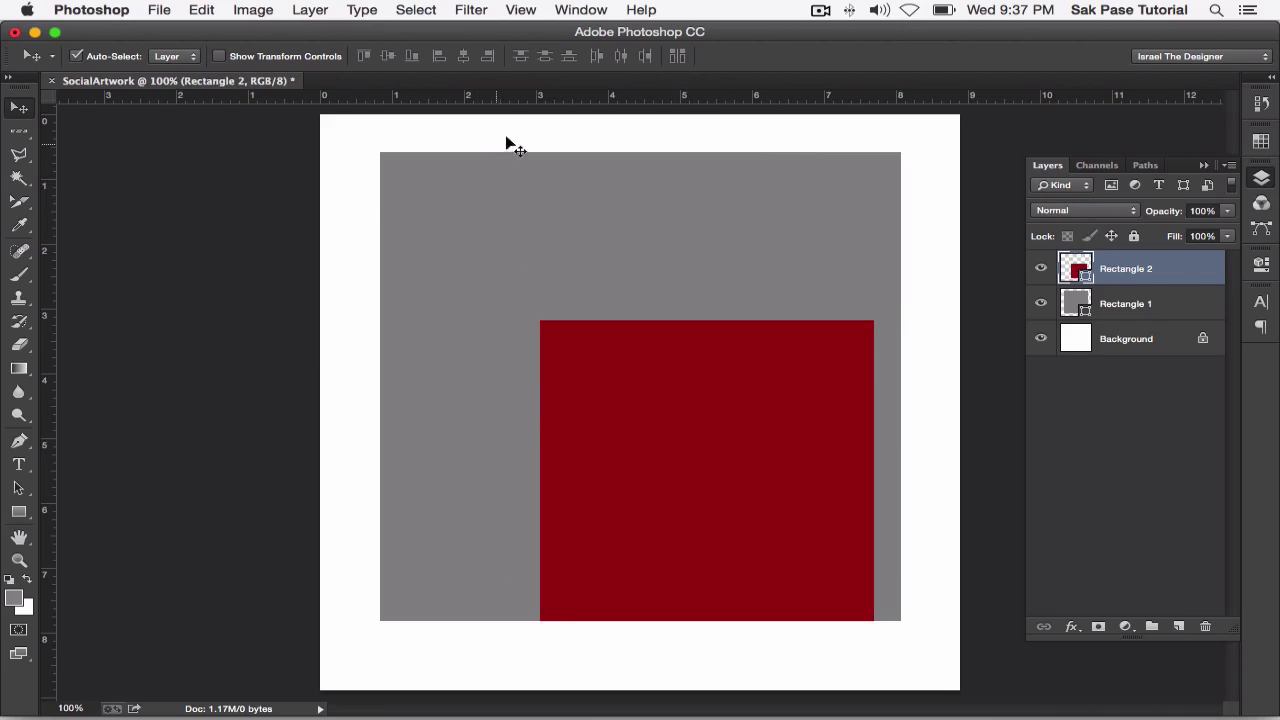
shift+click(1150, 303)
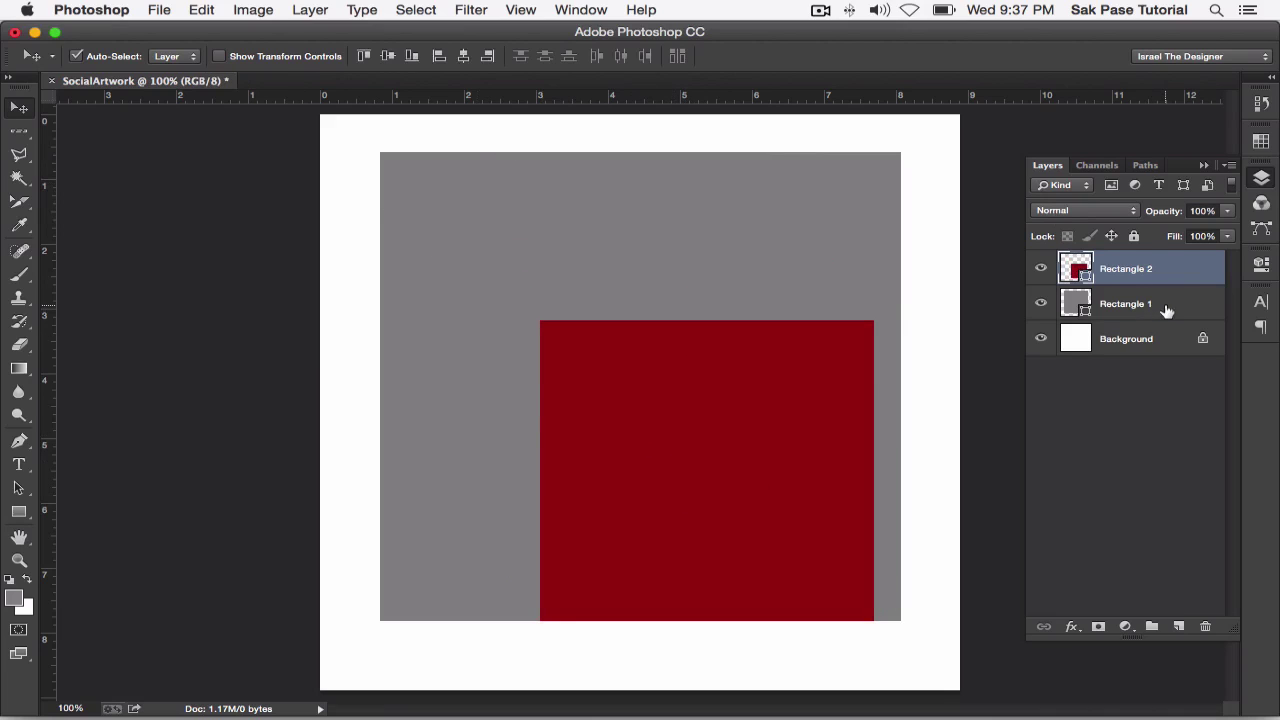
click(367, 57)
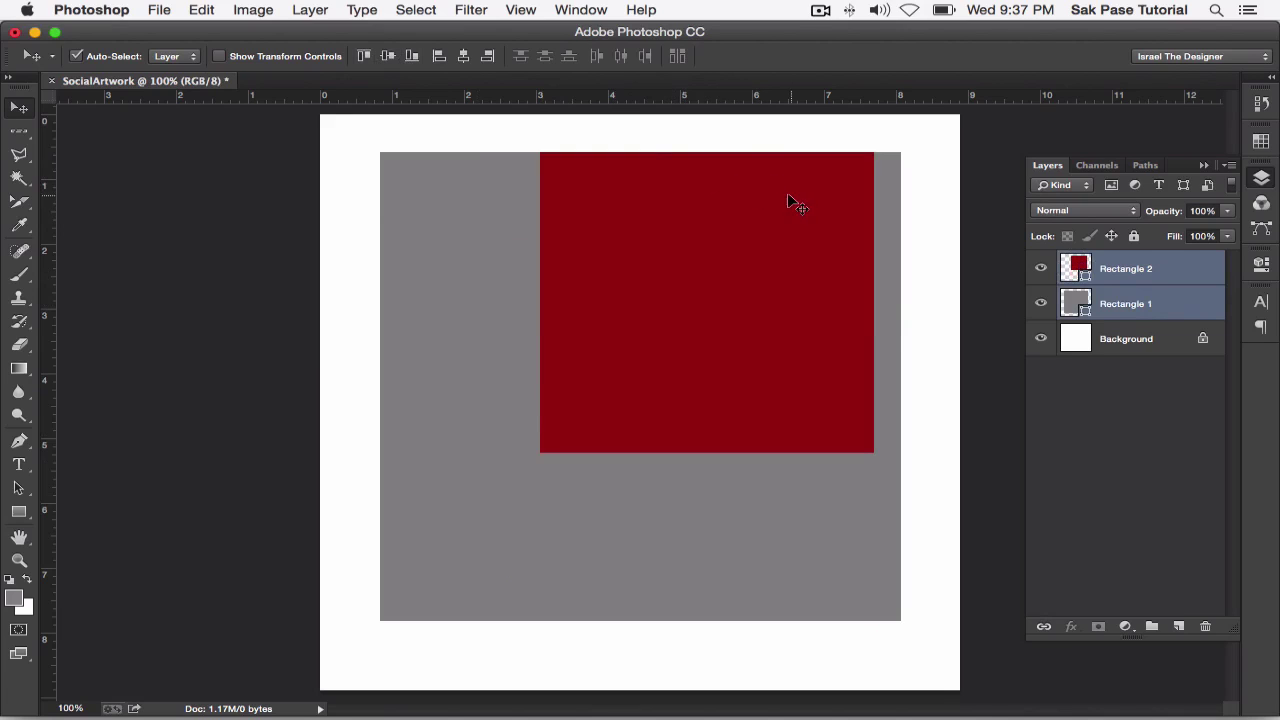
click(1044, 377)
mouse_move(741, 385)
mouse_down()
mouse_move(599, 582)
mouse_move(609, 562)
mouse_up()
Step: Try vertical-centre, bottom, left and horizontal-centre alignments on both squares
drag(342, 491, 543, 578)
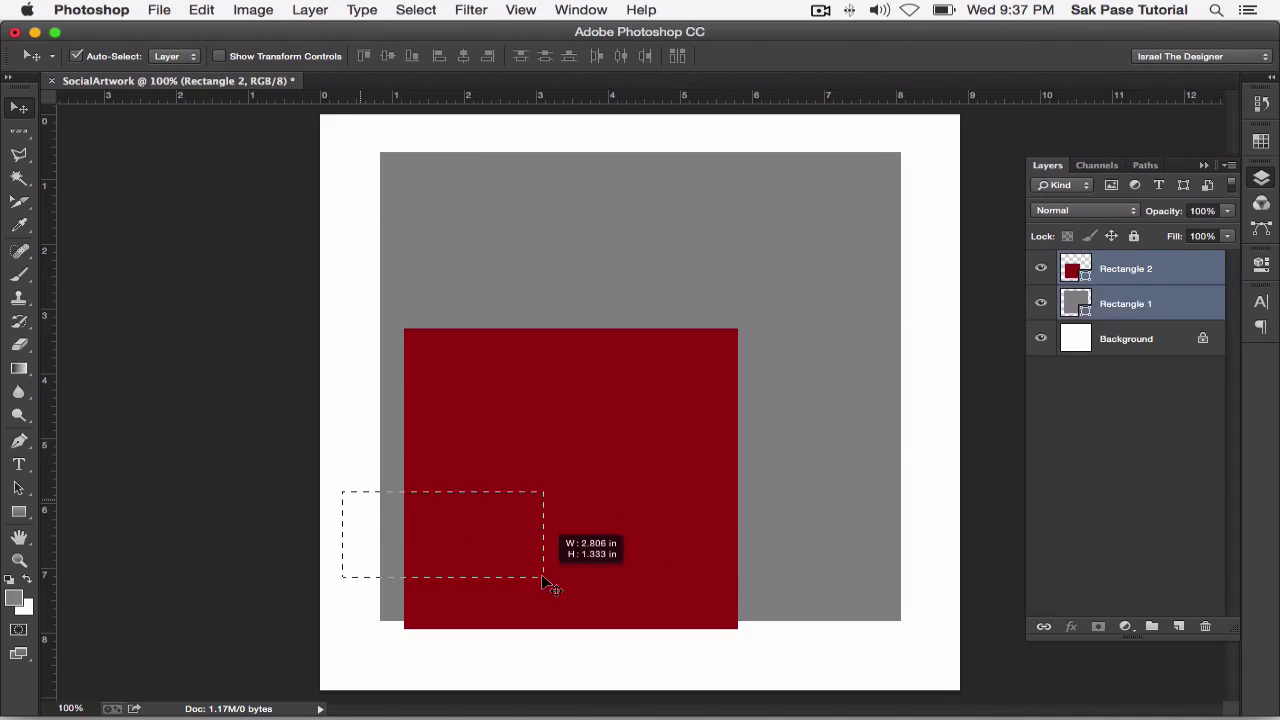
click(388, 56)
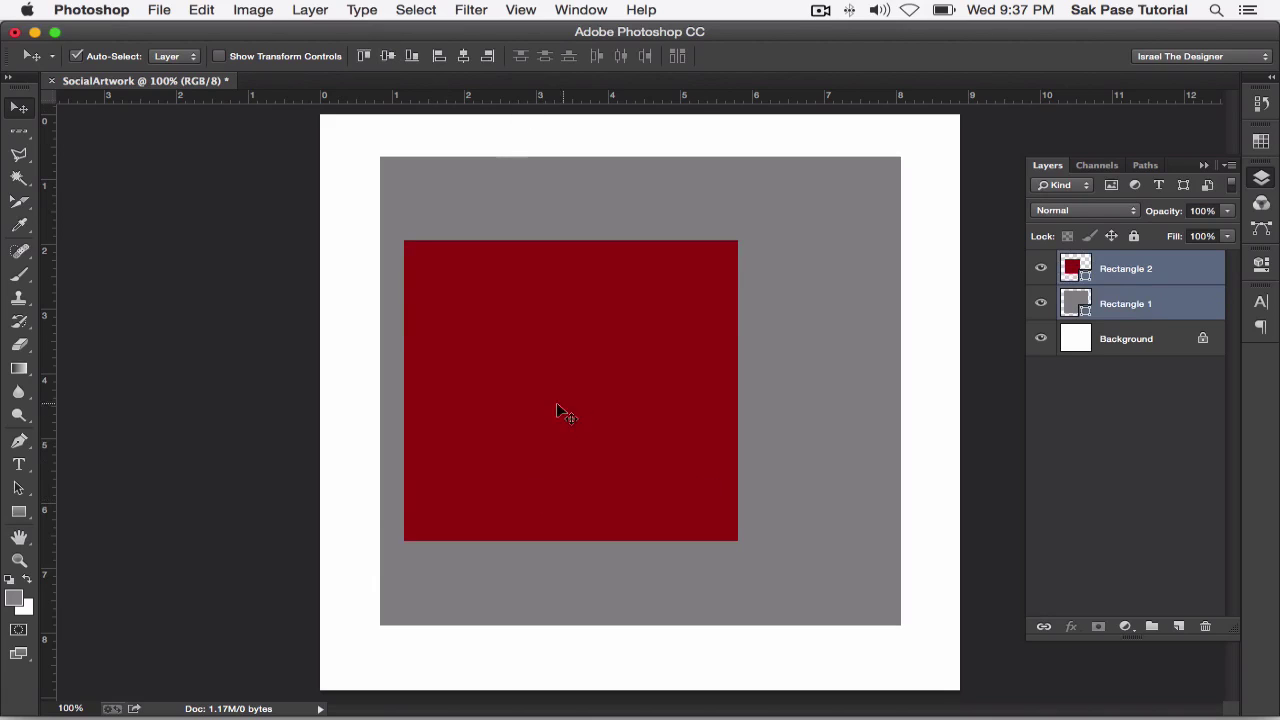
drag(360, 491, 599, 592)
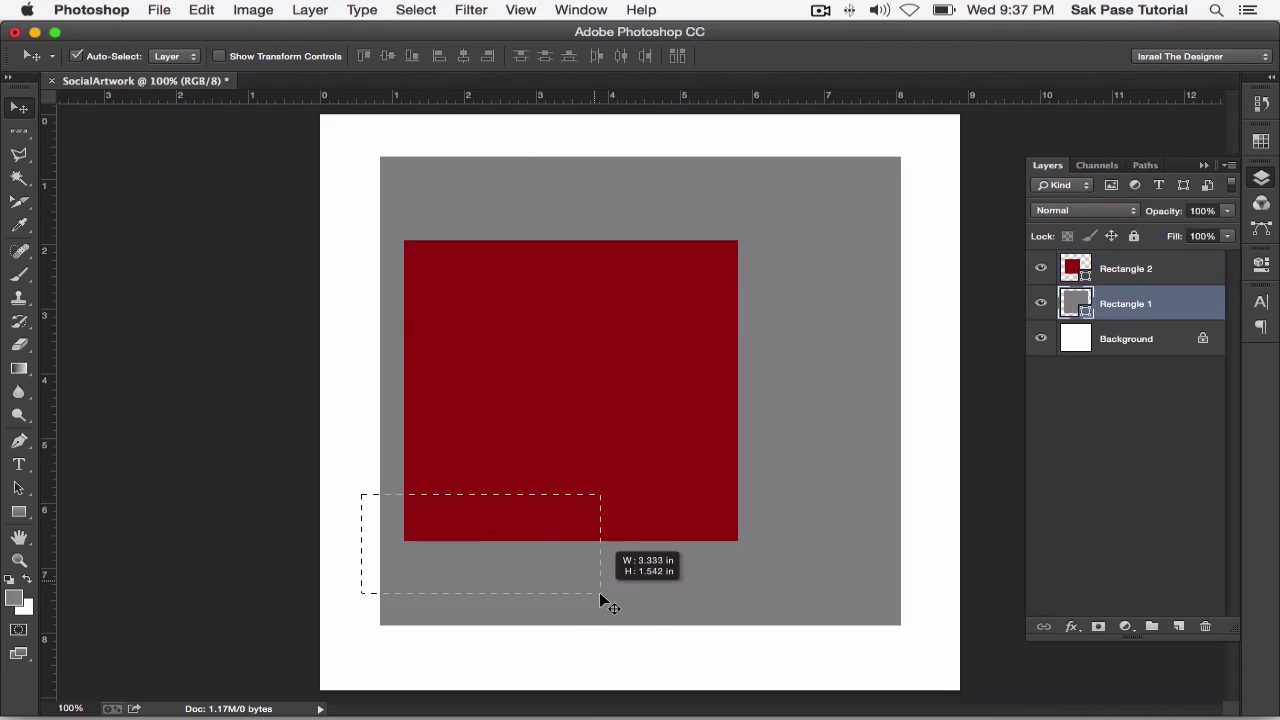
click(411, 56)
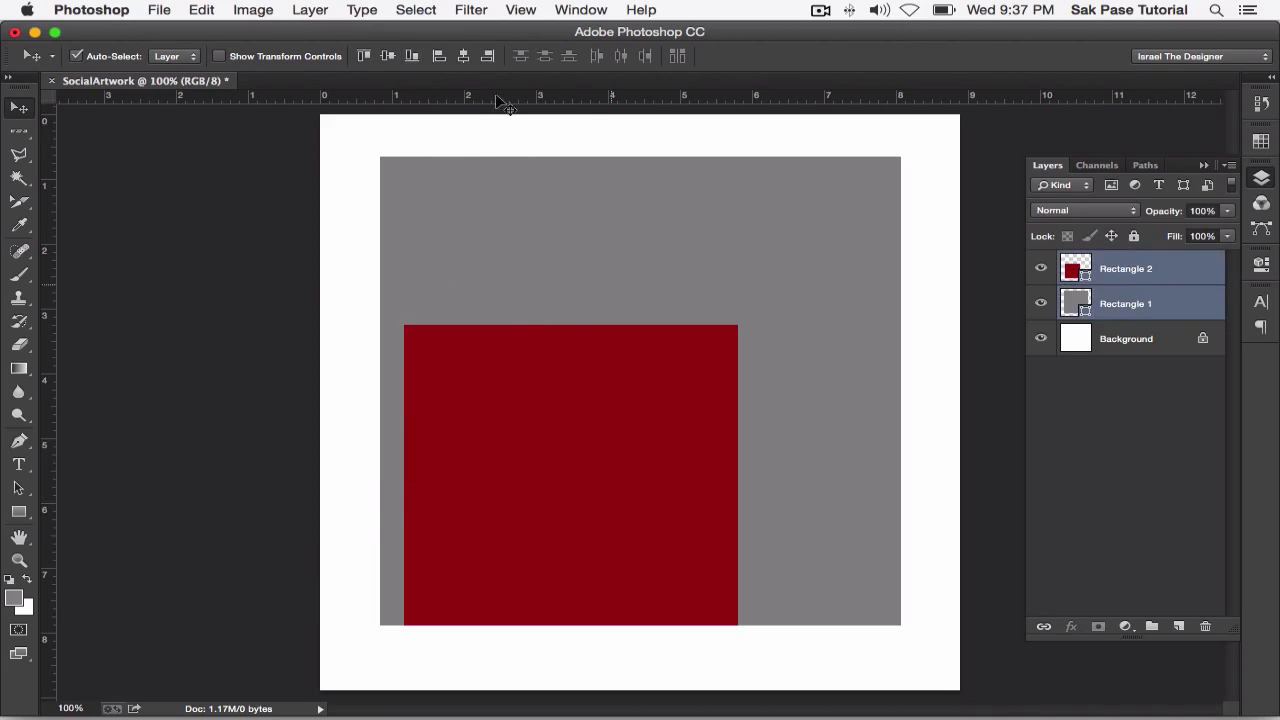
click(438, 56)
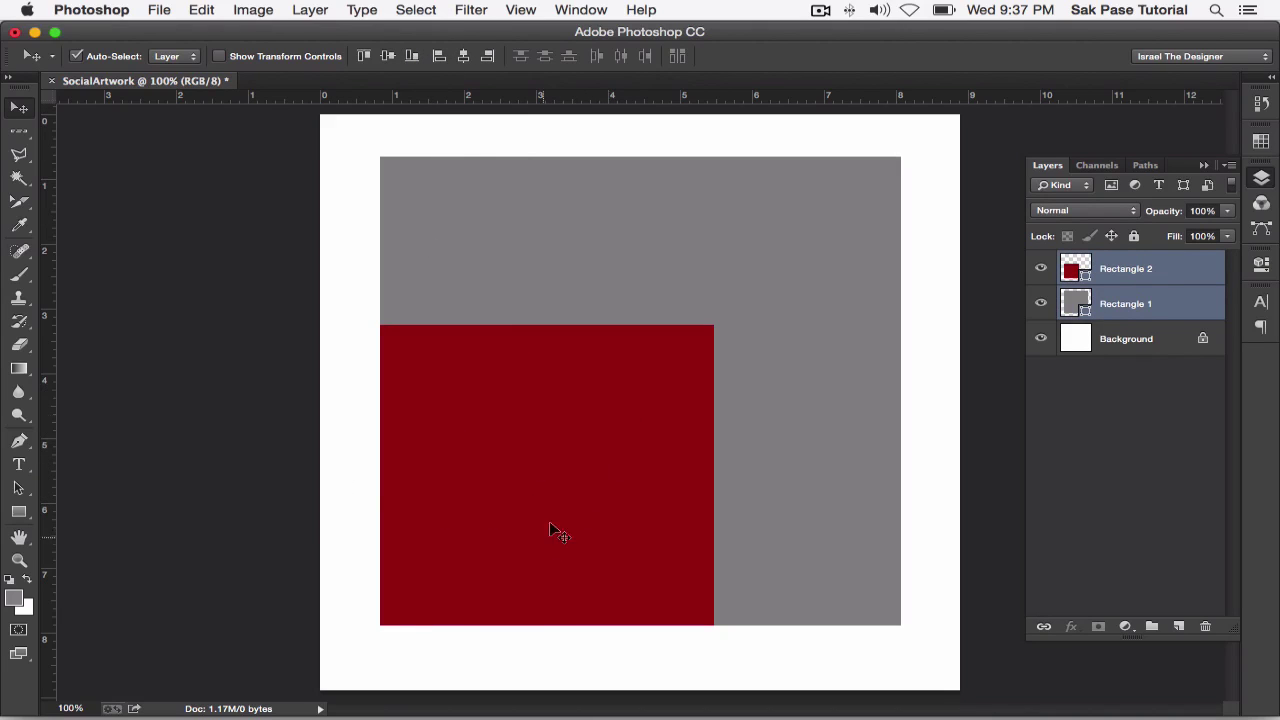
drag(337, 427, 586, 623)
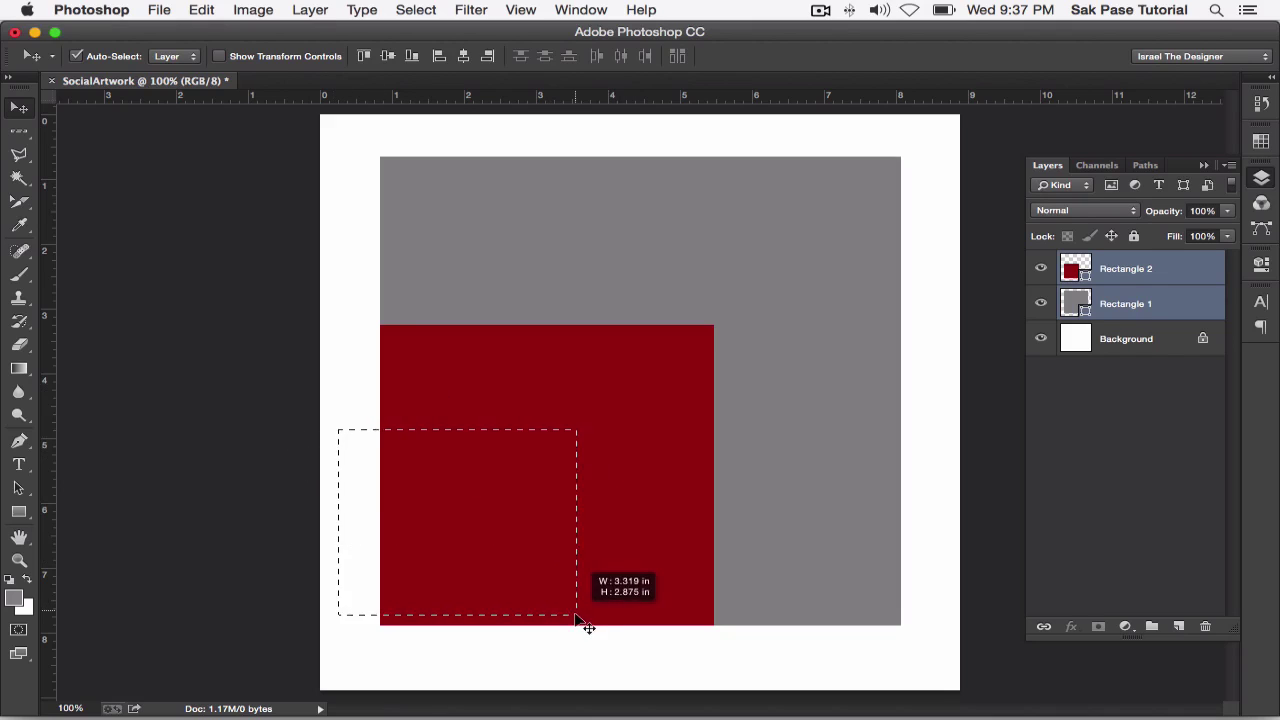
click(462, 56)
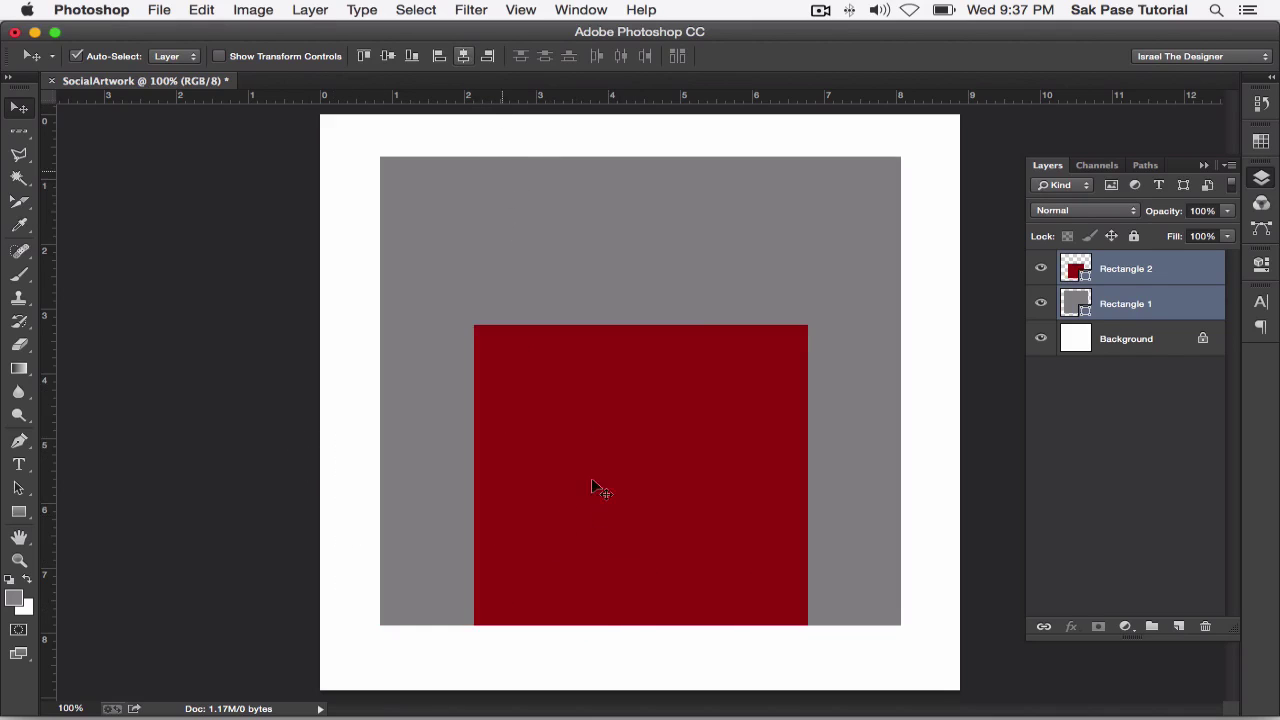
Step: Centre the red square horizontally on the gray one and nudge it up
drag(720, 608, 729, 575)
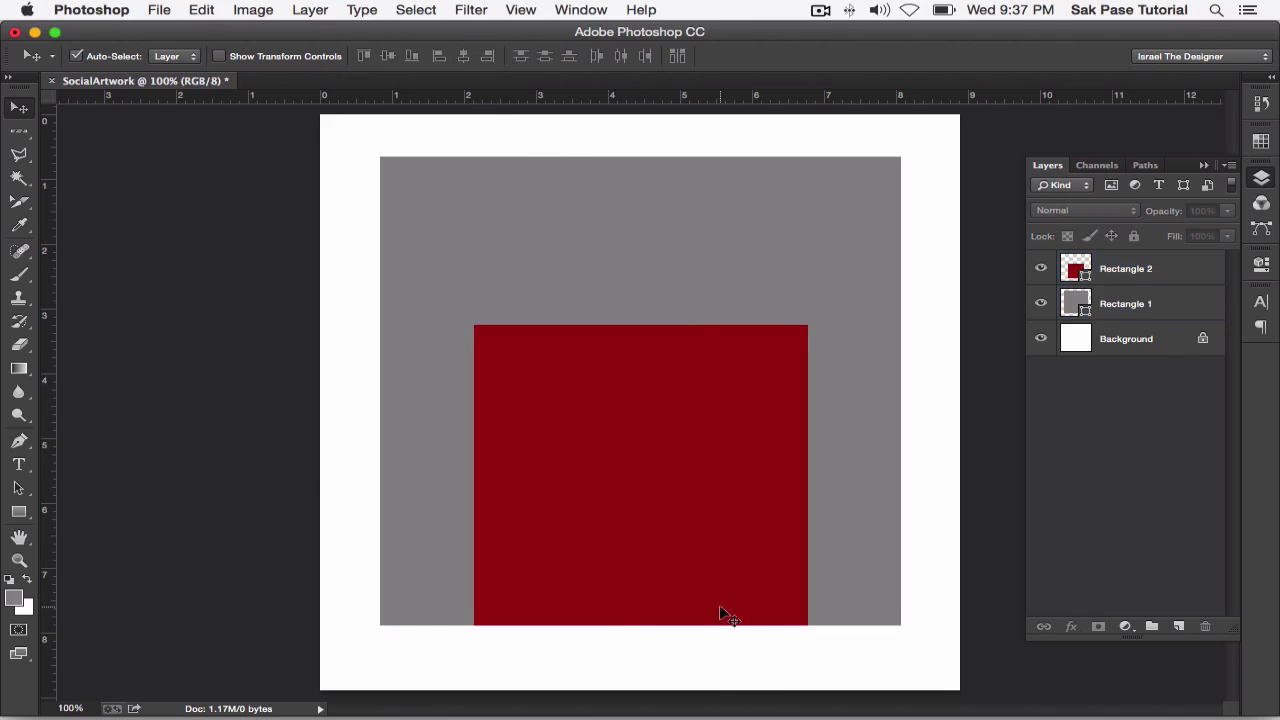
drag(285, 497, 591, 643)
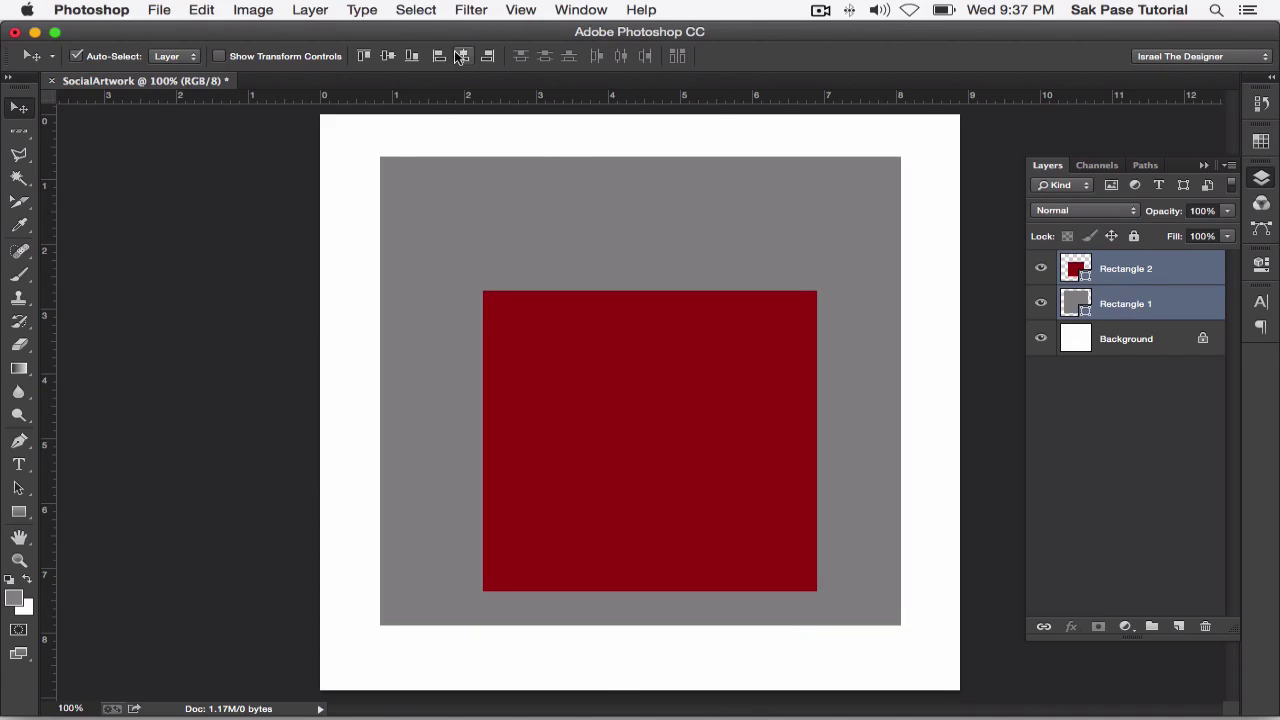
click(463, 57)
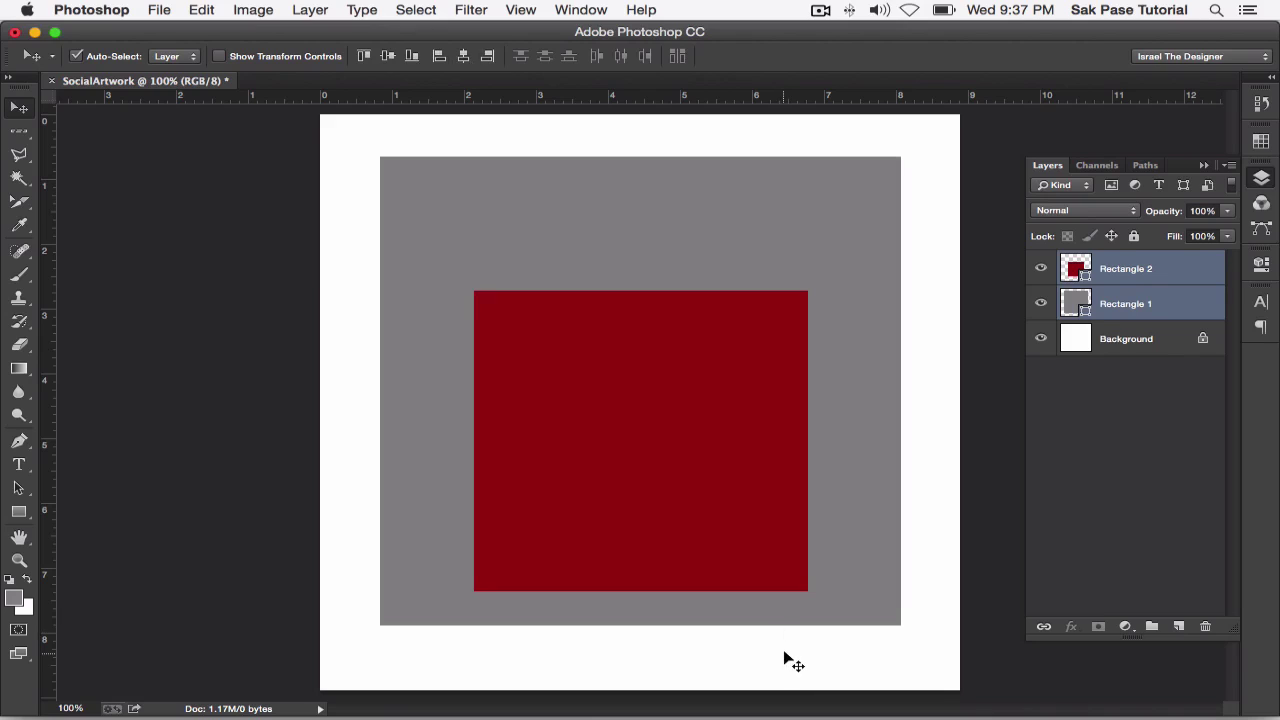
click(1137, 306)
shift+click(1180, 268)
click(466, 56)
click(360, 552)
drag(565, 528, 564, 488)
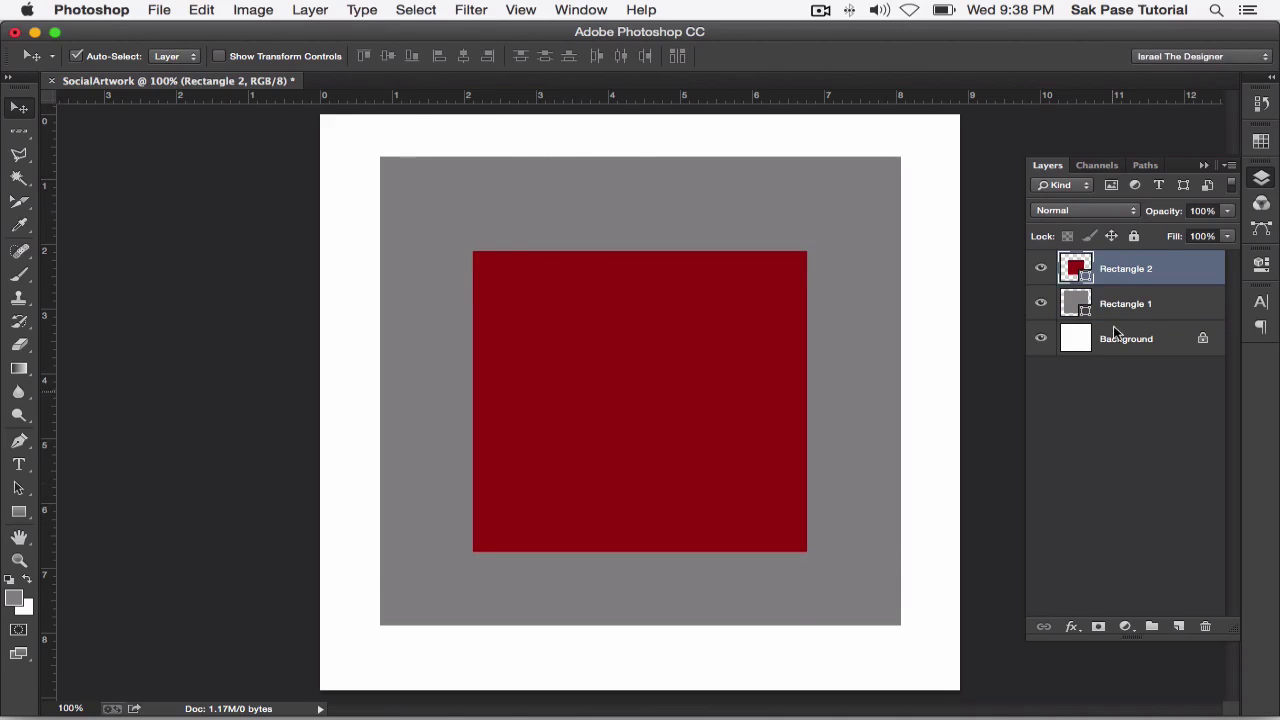
Step: Centre the red square both ways on the gray square and move the pair down
shift+click(1186, 304)
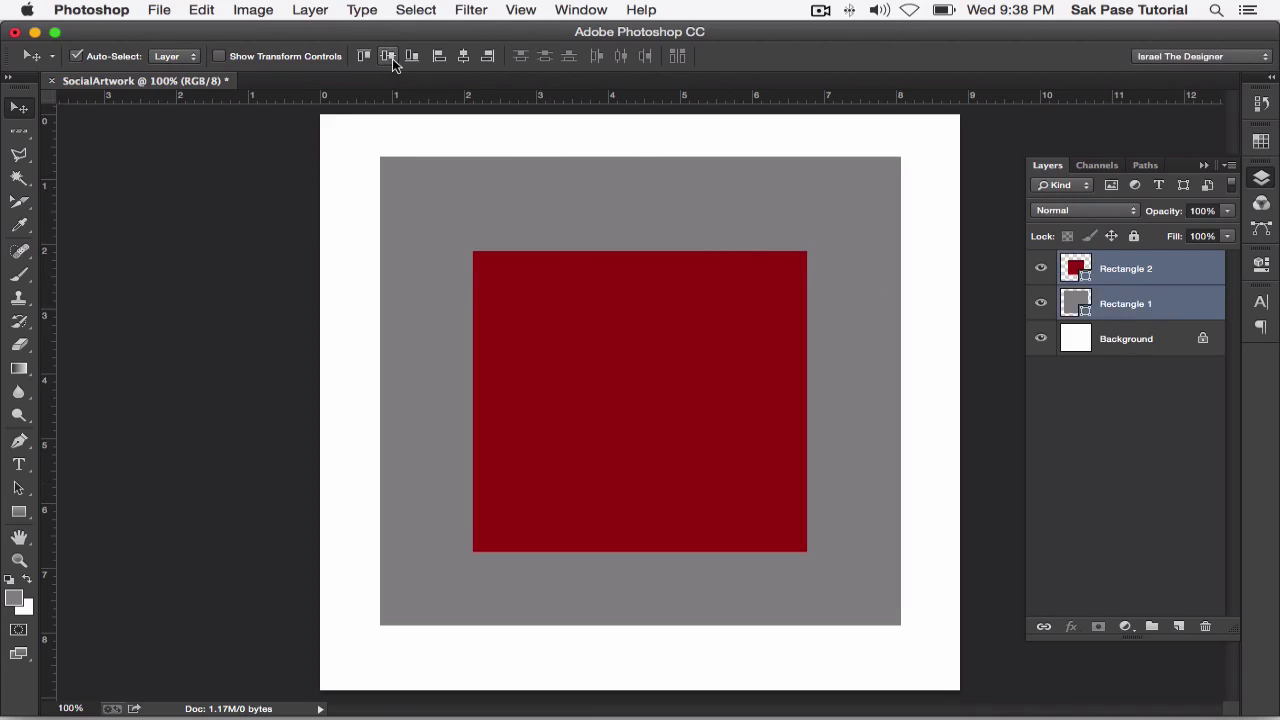
click(389, 57)
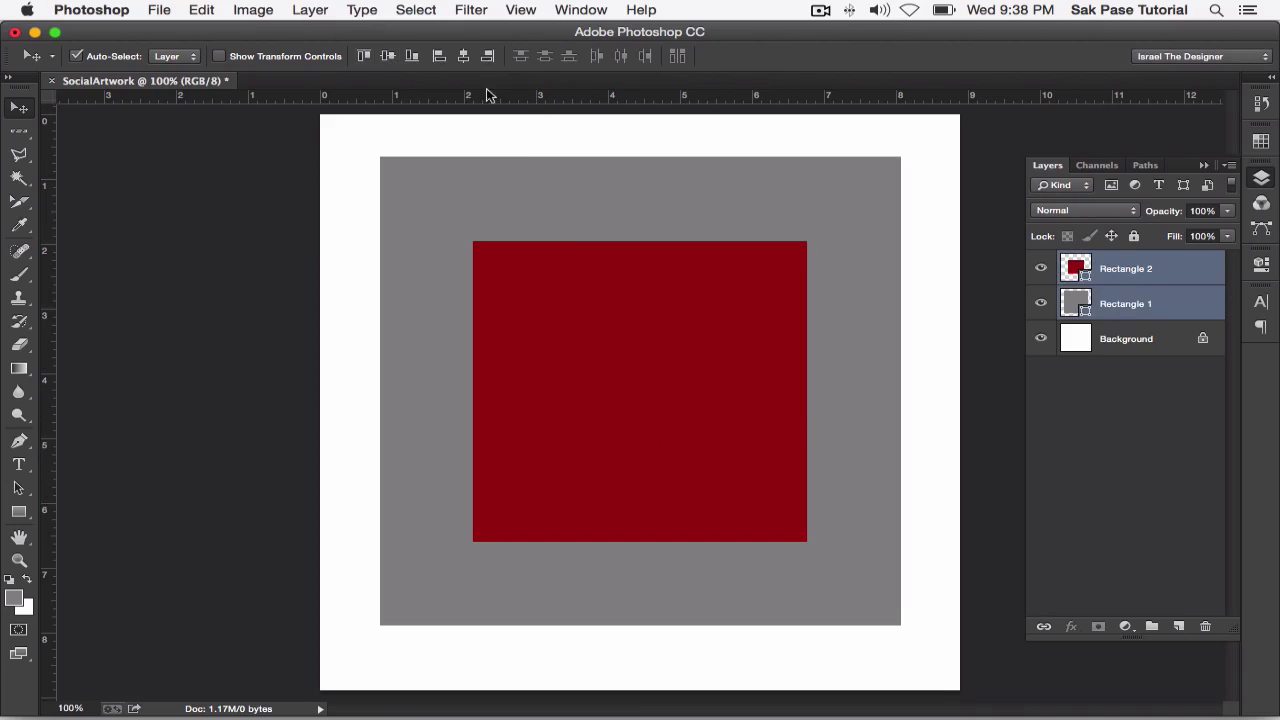
click(463, 57)
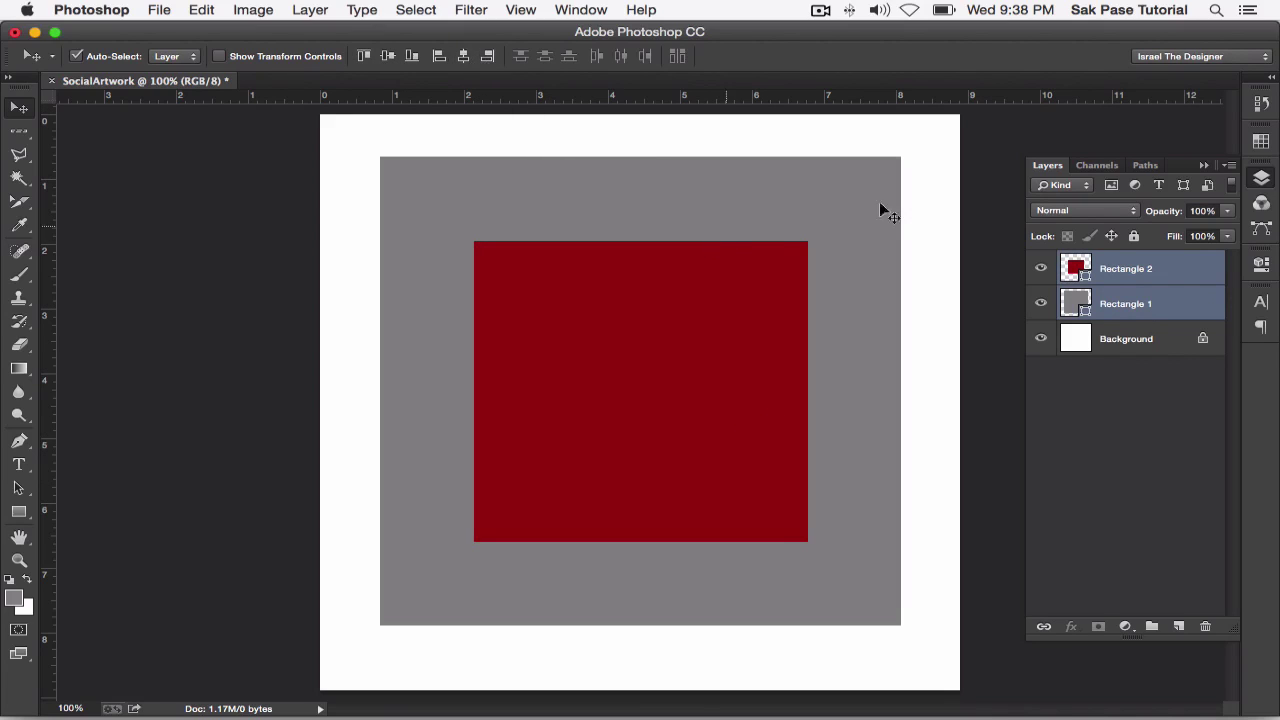
drag(777, 243, 754, 471)
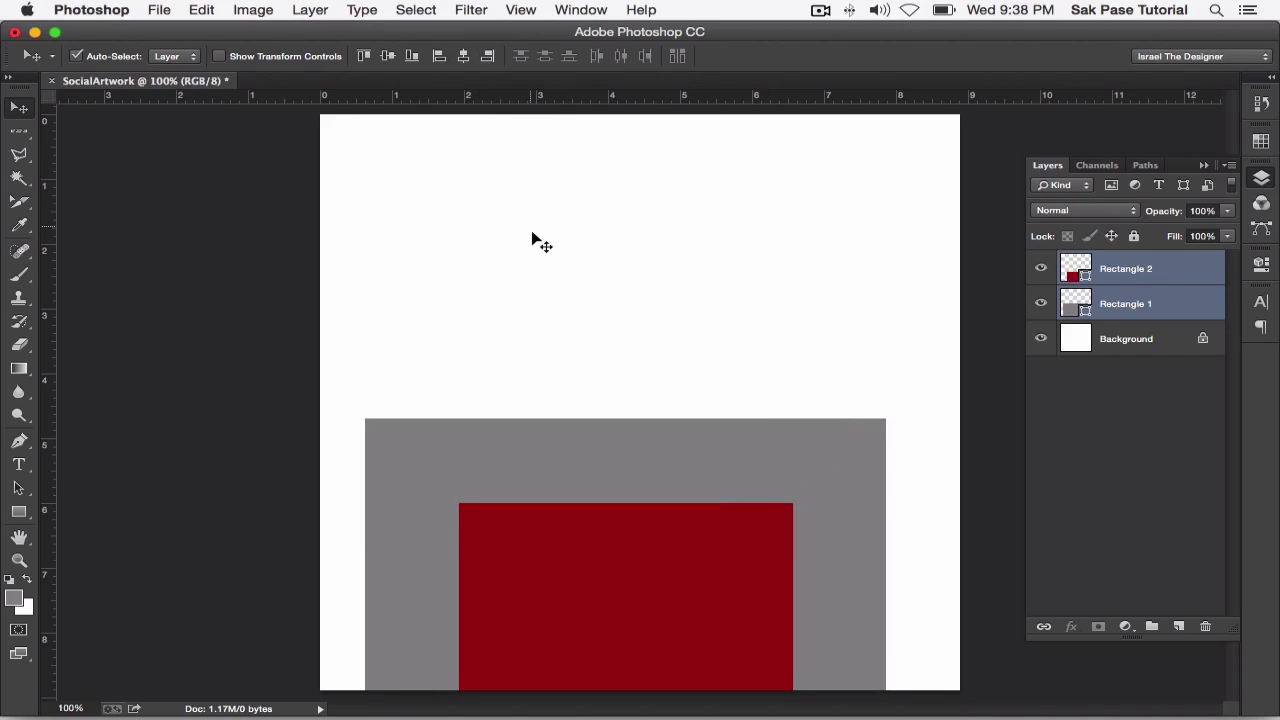
Step: Select Rectangle 2 and drag vertical guides to the grey square's left and right edges
click(539, 318)
click(596, 547)
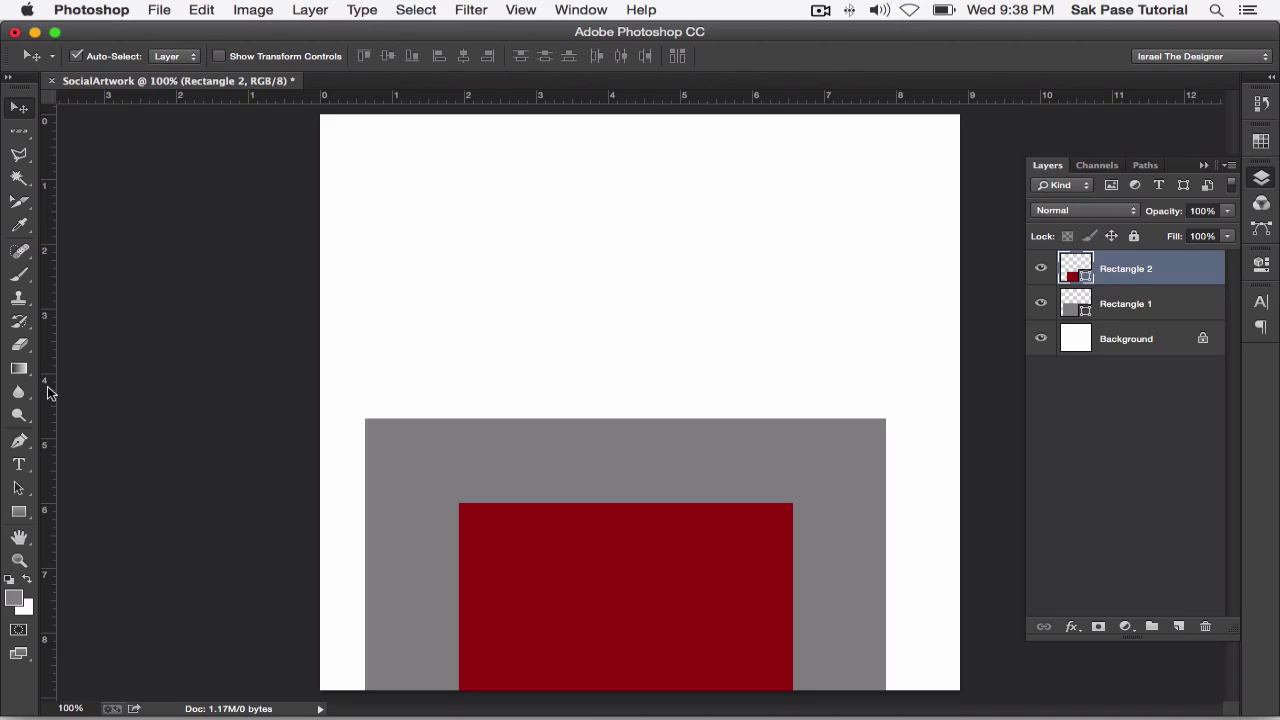
mouse_move(46, 390)
mouse_down()
mouse_move(469, 349)
mouse_move(368, 349)
mouse_up()
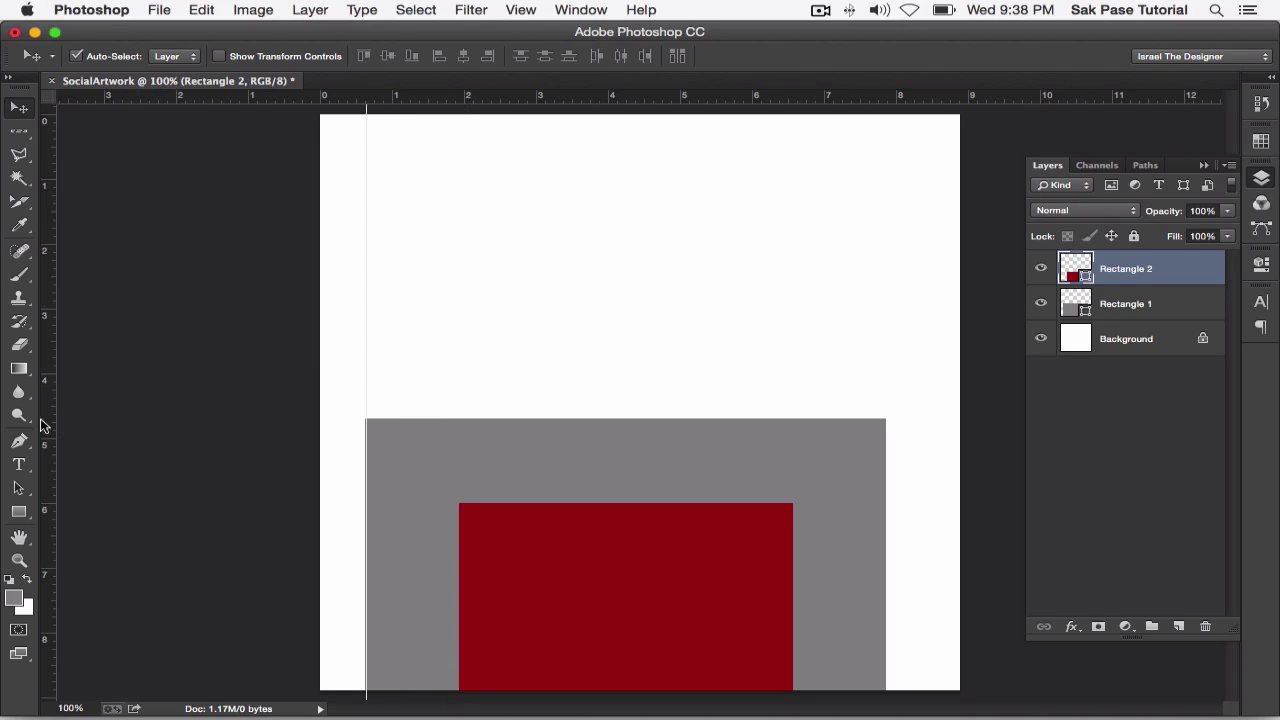
drag(44, 423, 885, 308)
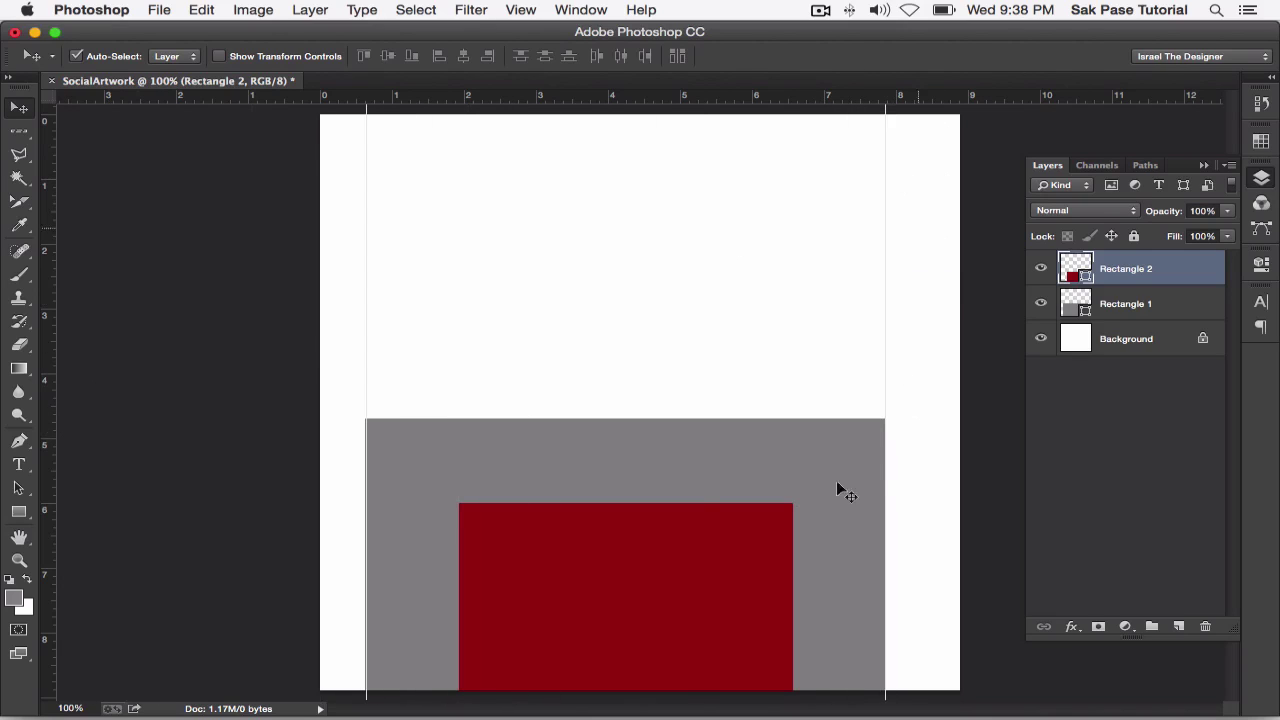
Step: Draw a red bar near the canvas top and set its width to 600 px
click(19, 511)
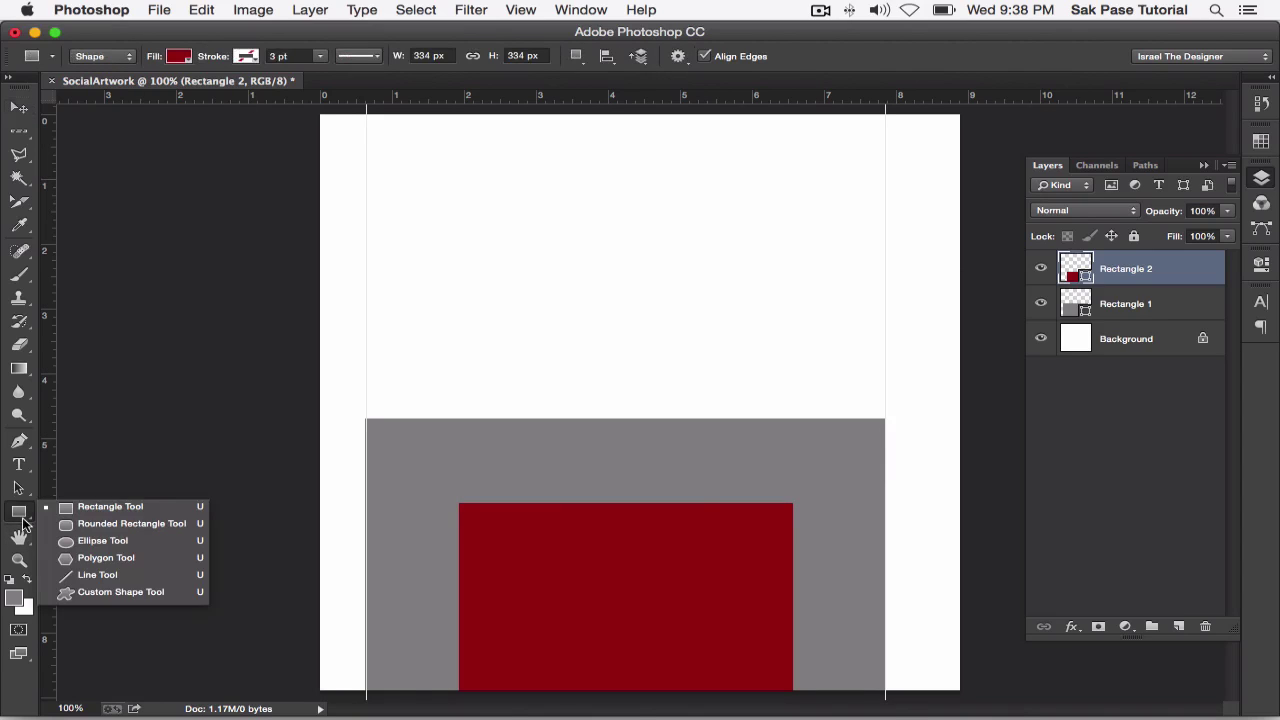
click(80, 509)
drag(391, 212, 825, 268)
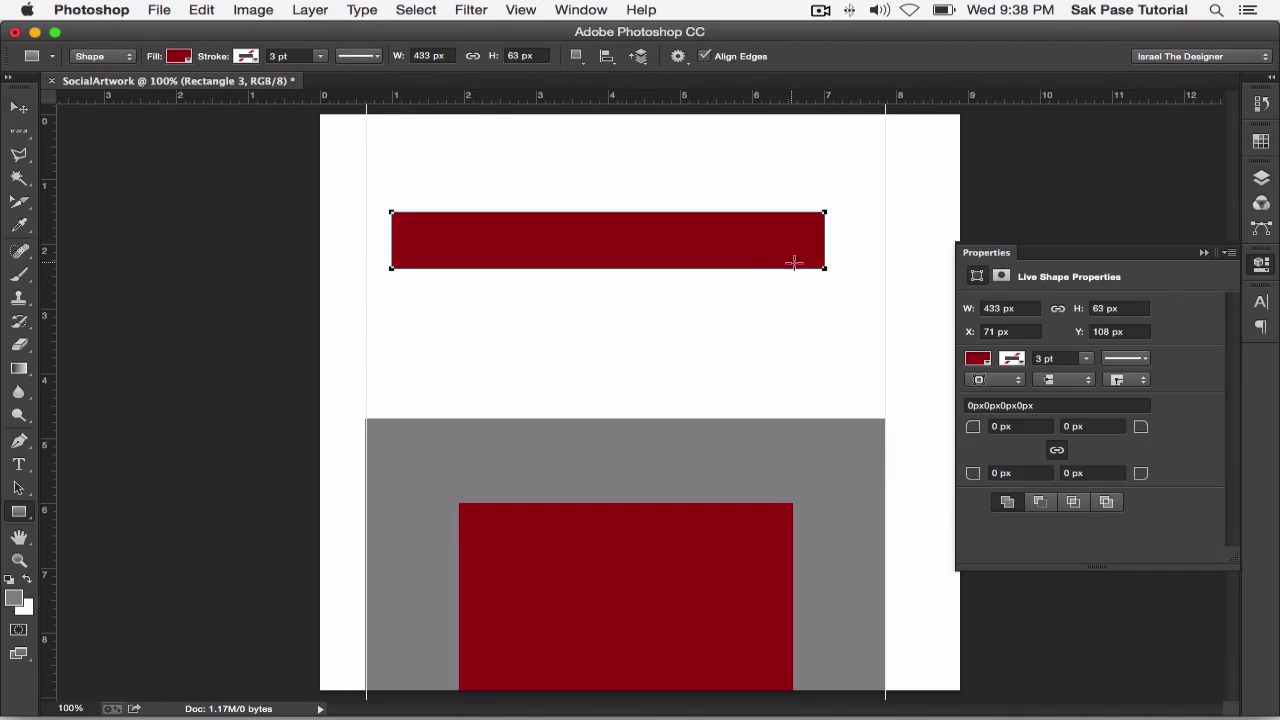
click(1000, 308)
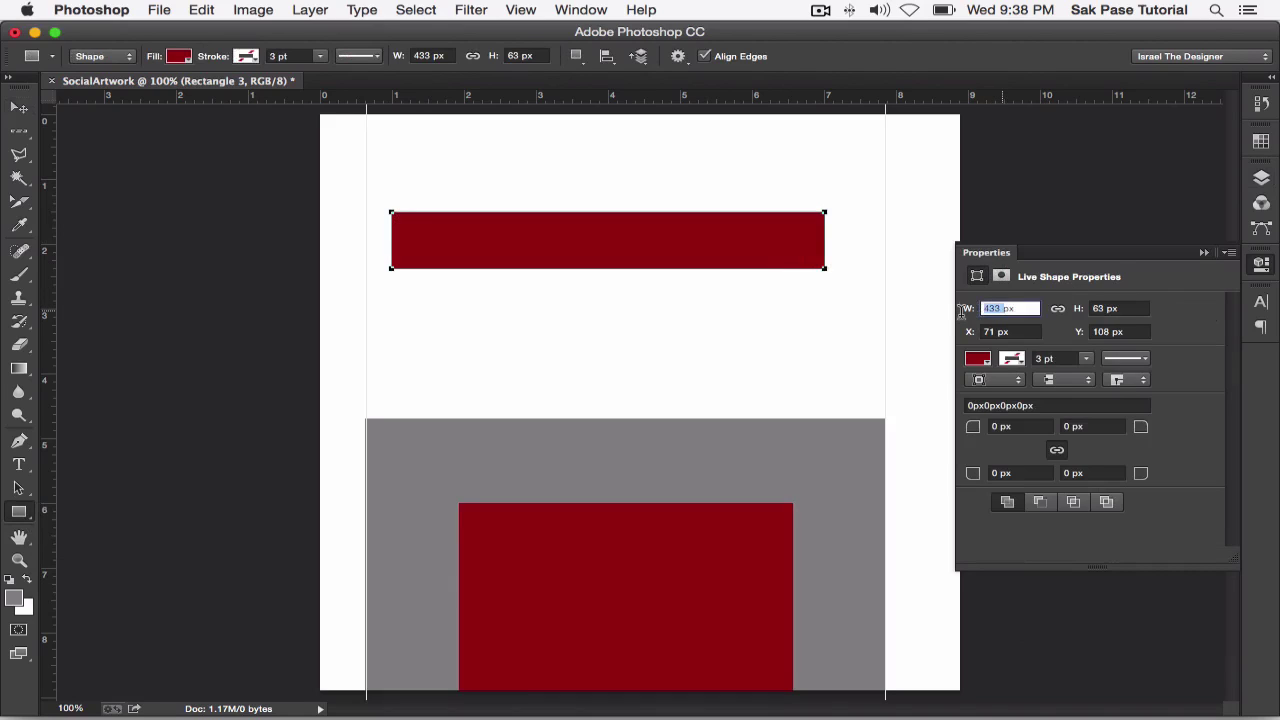
text(600)
key(Return)
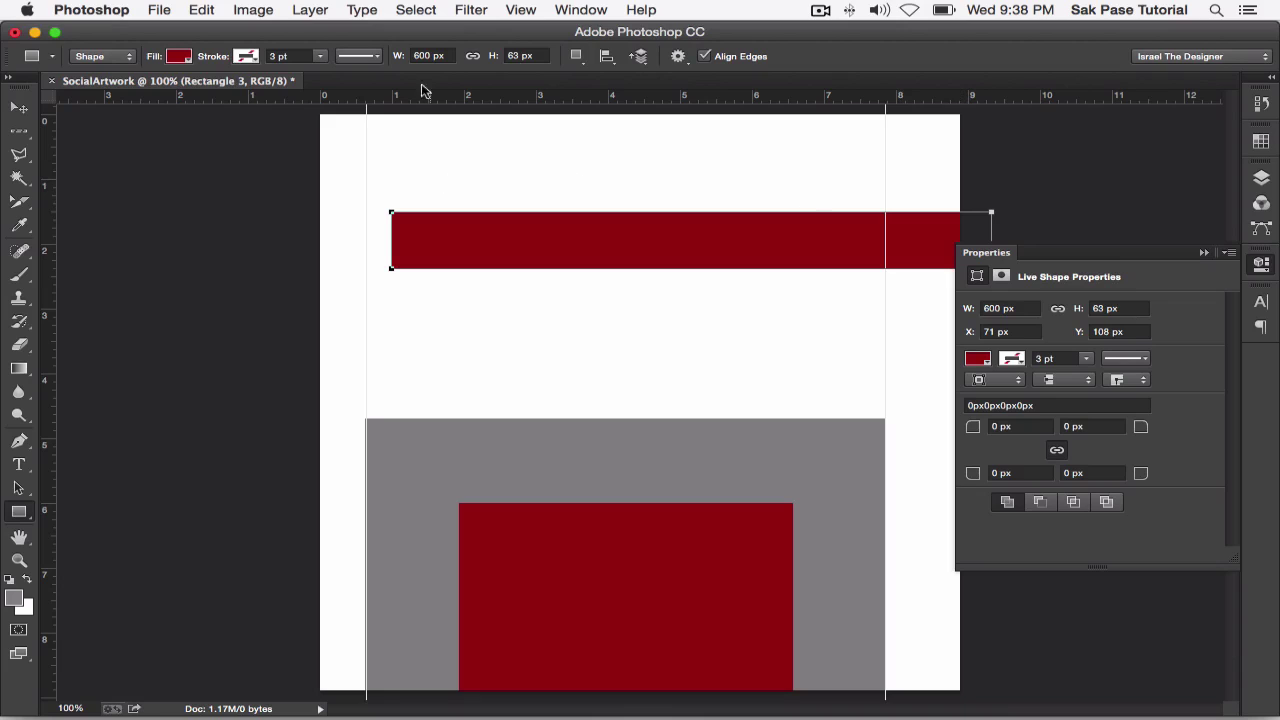
Step: Centre the red bar horizontally on the canvas and move the left guide to its left edge
click(19, 107)
mouse_move(544, 227)
mouse_down()
mouse_move(540, 246)
mouse_move(557, 234)
mouse_up()
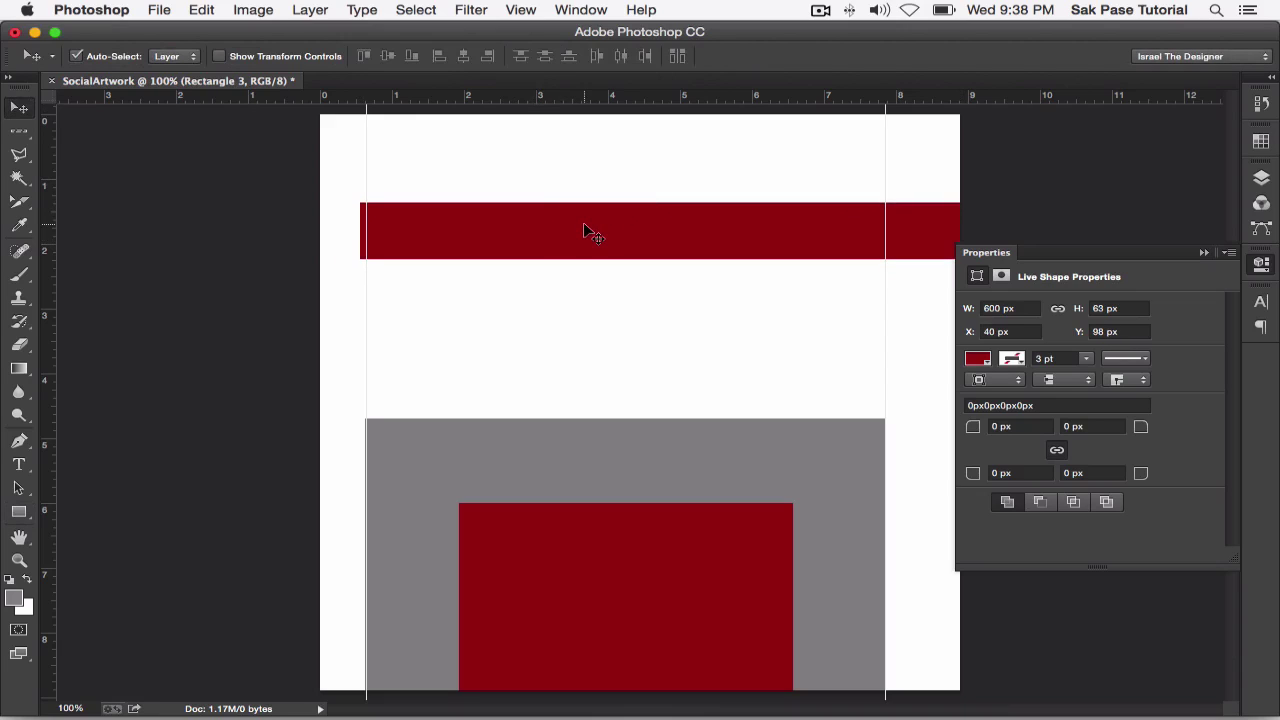
click(1261, 178)
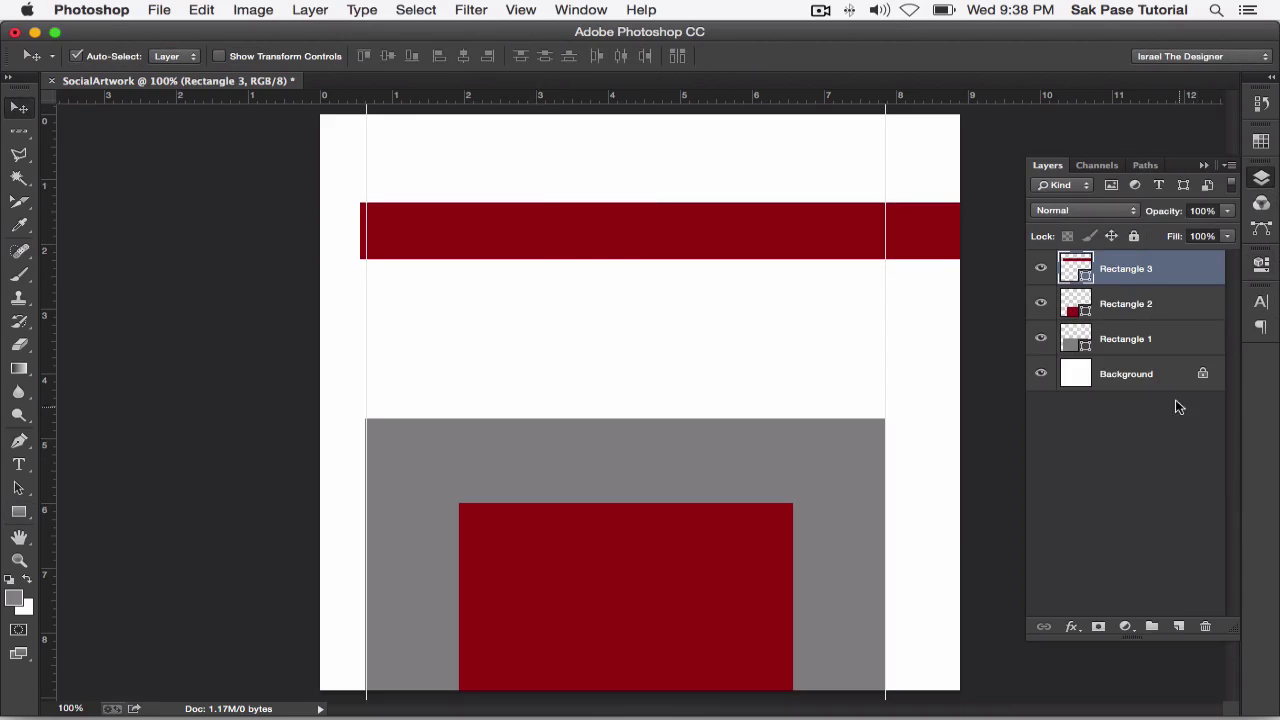
super+click(1170, 374)
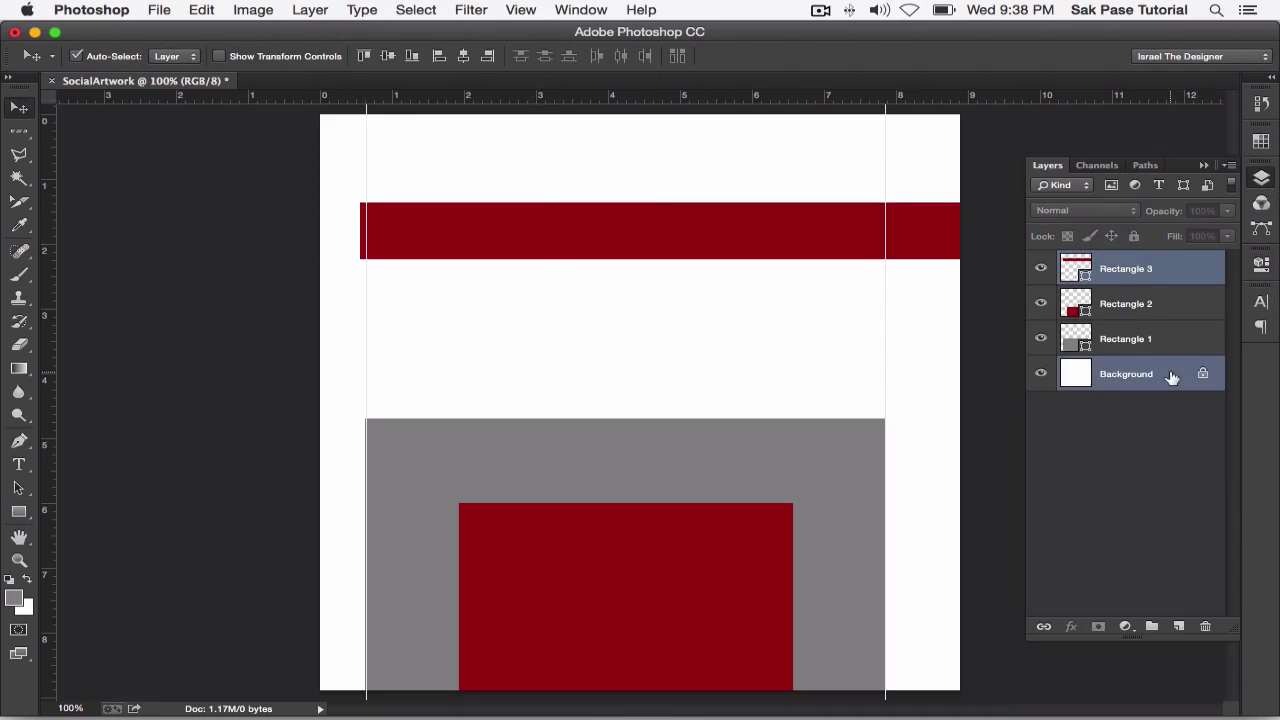
click(462, 56)
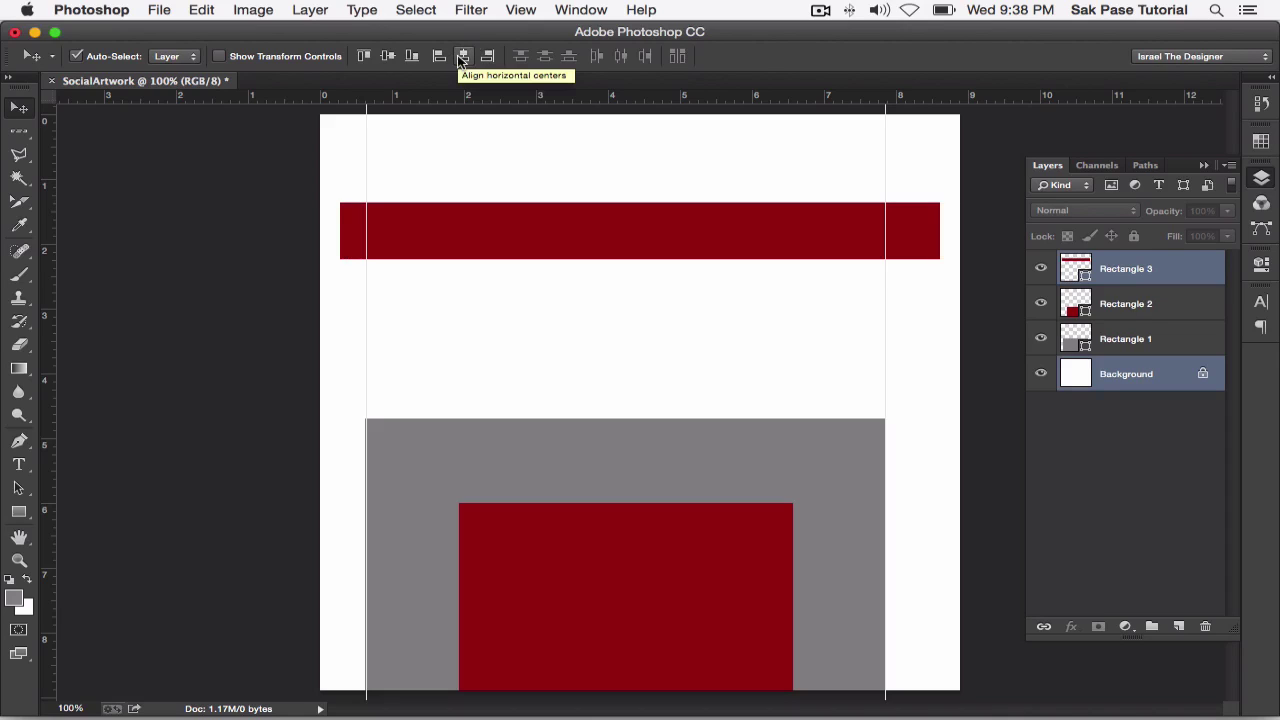
drag(368, 194, 340, 200)
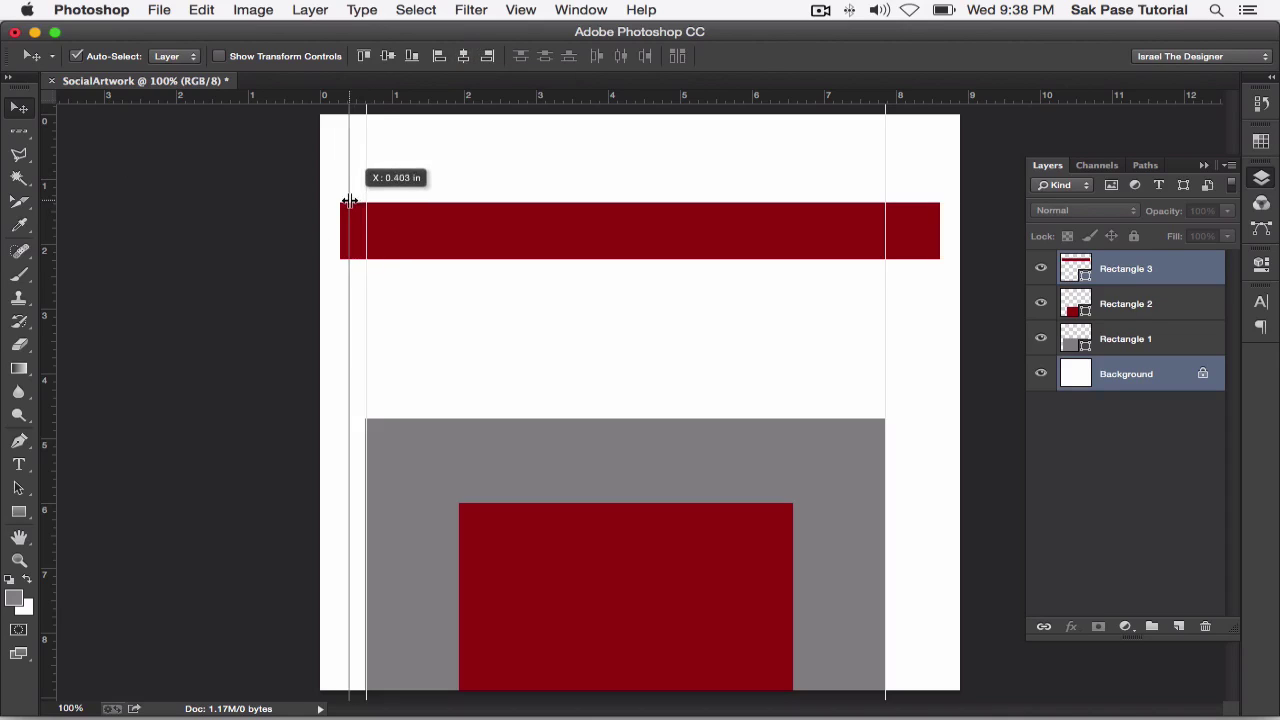
double_click(885, 177)
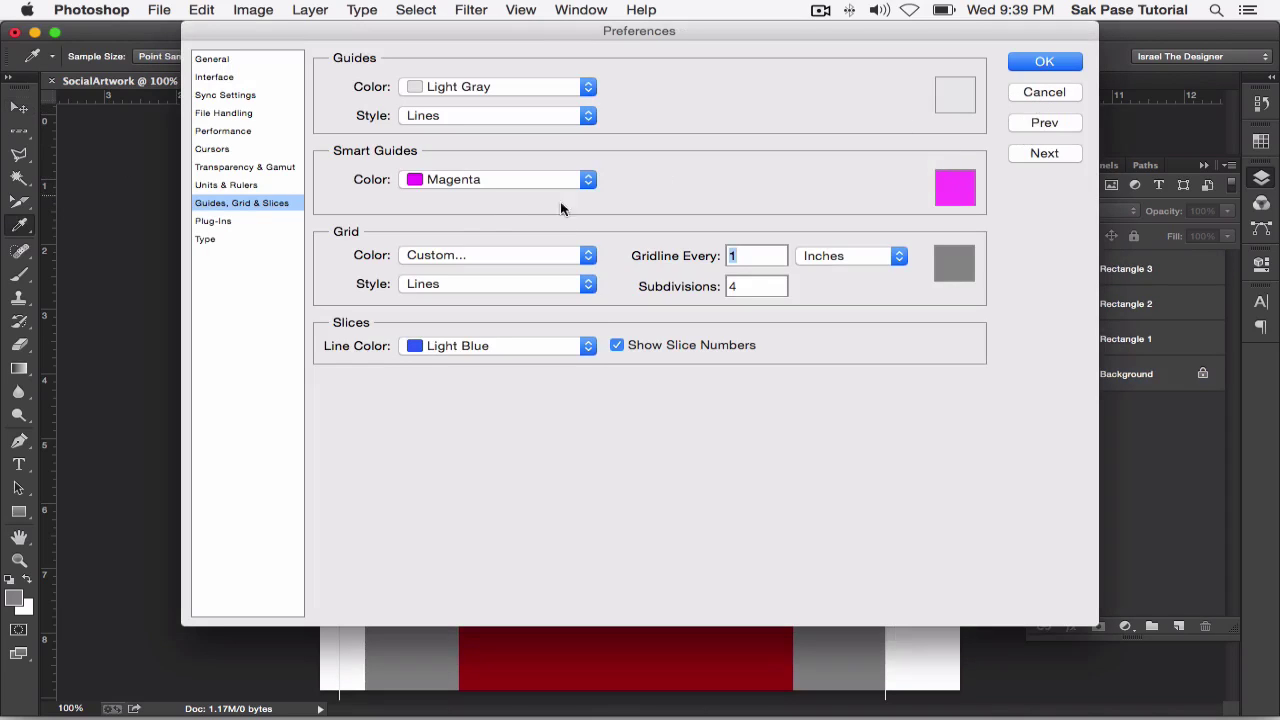
Step: Make the guides cyan and move the right guide to the red bar's right edge
click(513, 87)
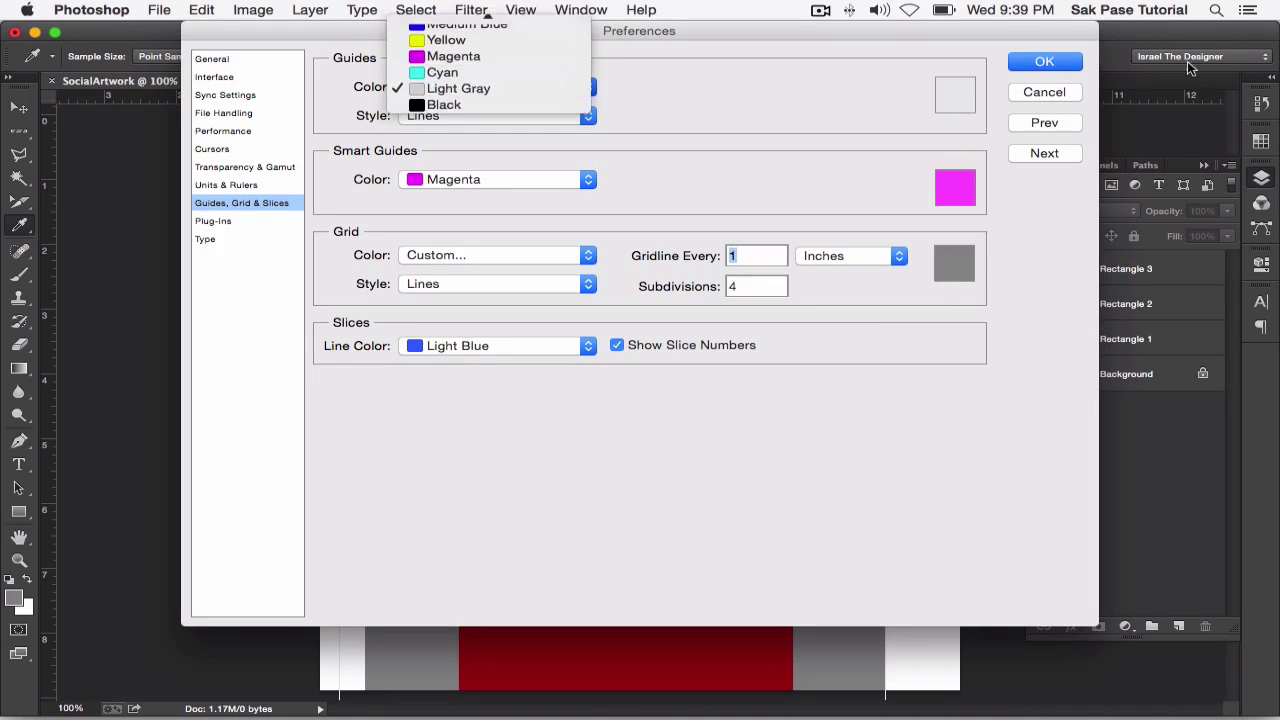
click(450, 60)
click(1044, 62)
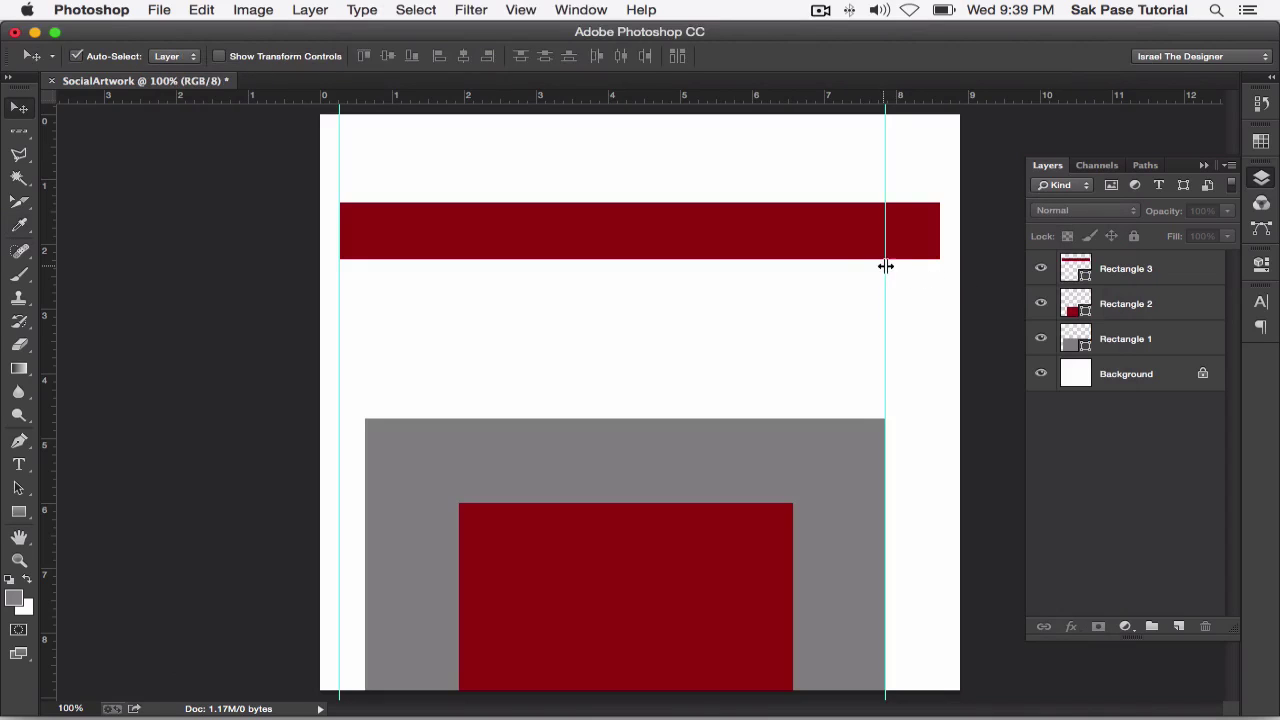
drag(885, 266, 939, 252)
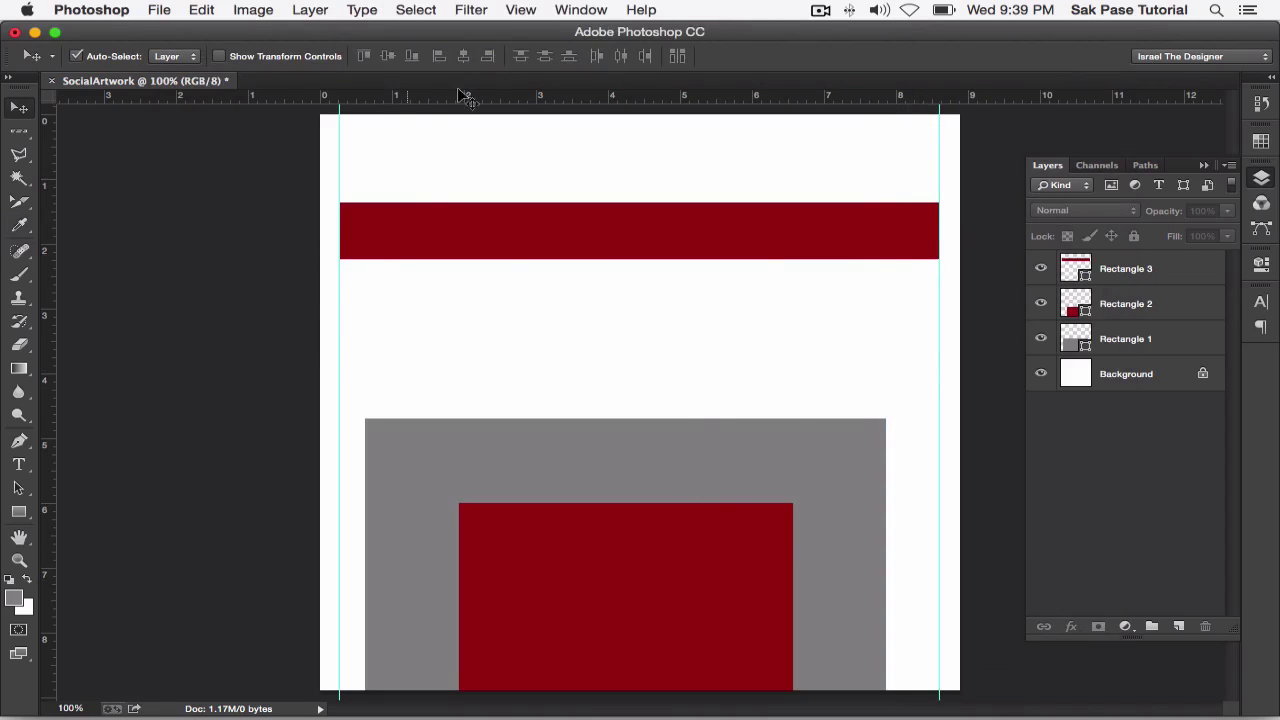
Step: Move Rectangles 1 and 2 up under the bar and realign the red square inside the grey one
drag(700, 350, 734, 686)
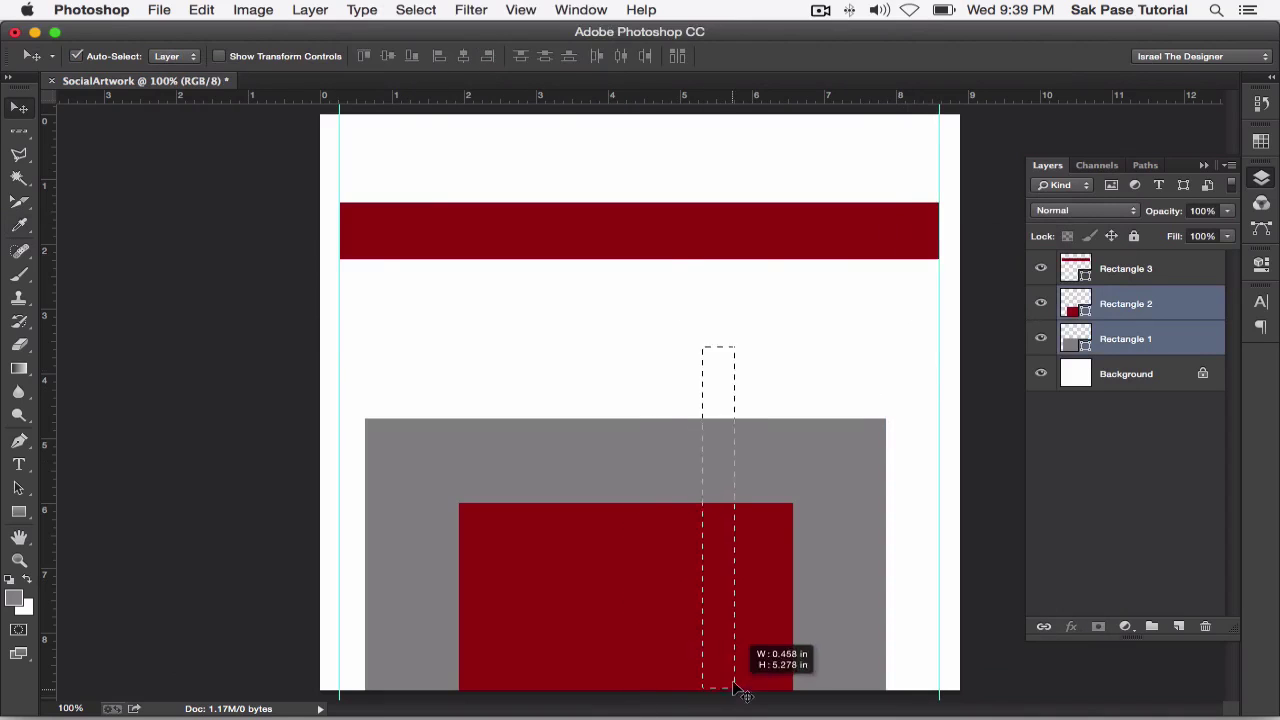
drag(659, 590, 643, 482)
drag(365, 97, 504, 80)
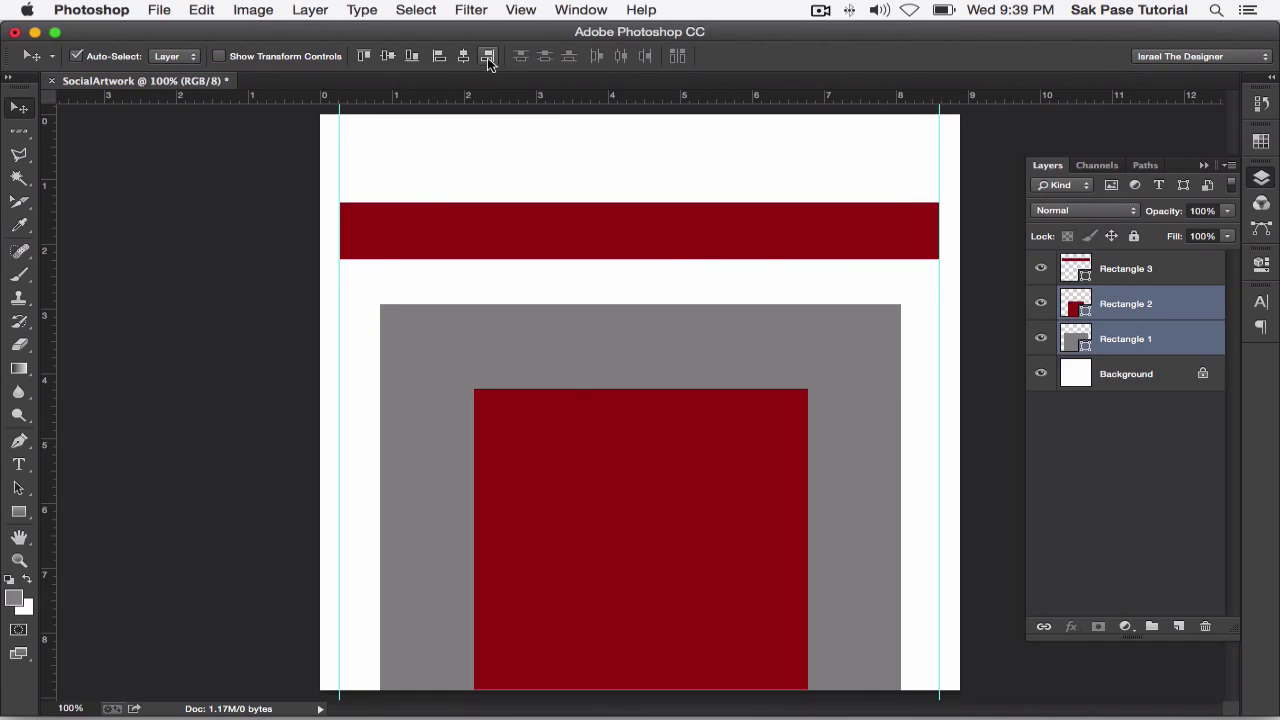
click(487, 57)
click(463, 57)
click(413, 58)
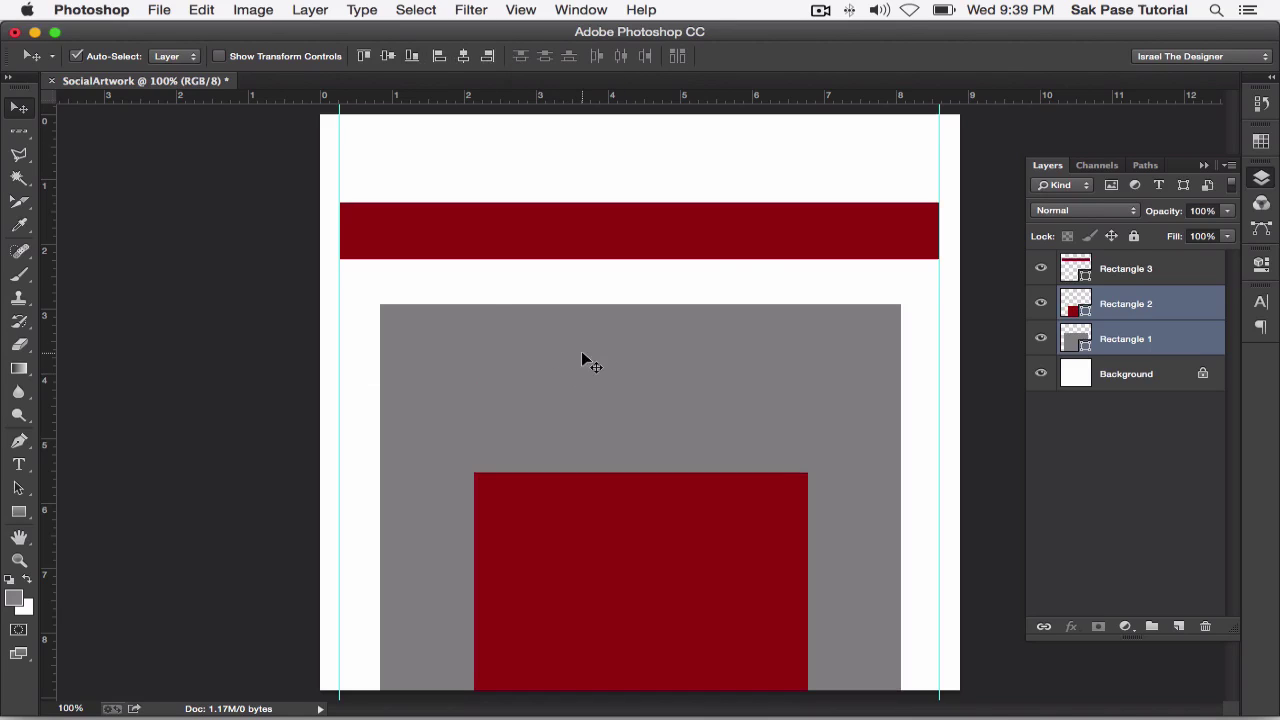
drag(722, 268, 729, 191)
Step: Delete the red square, grey square and red bar to leave a blank canvas
drag(697, 523, 715, 439)
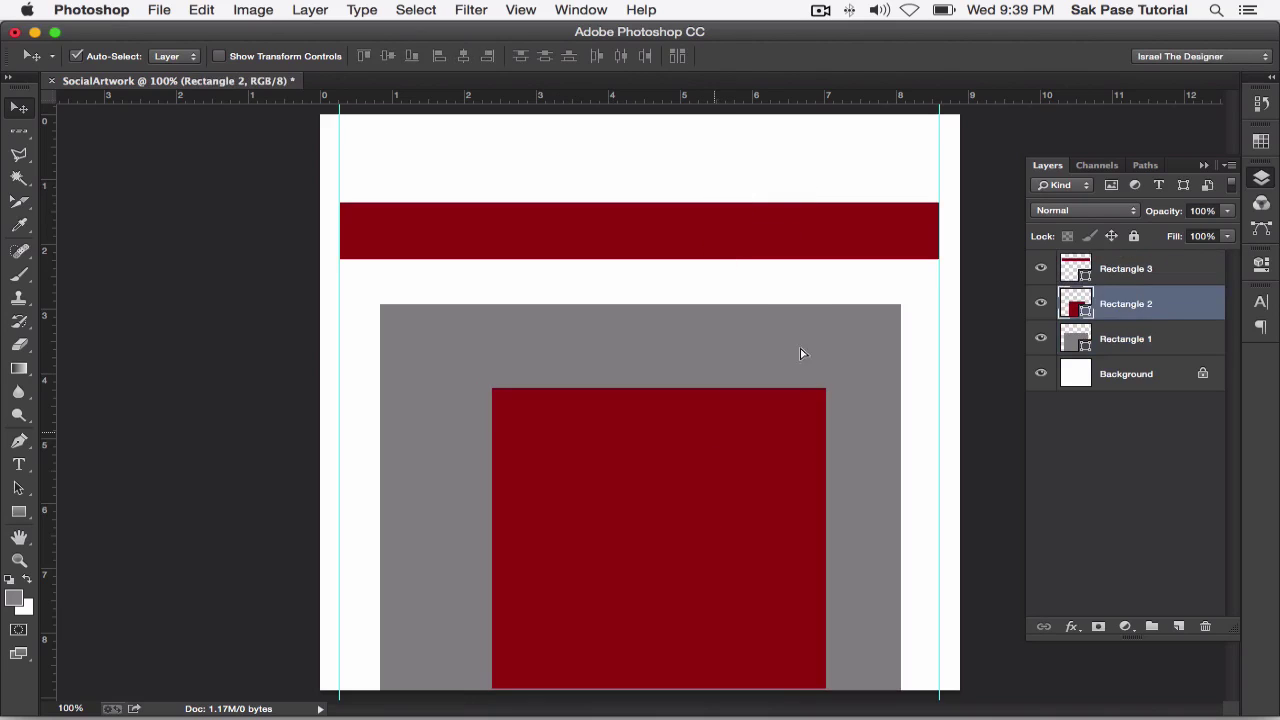
click(791, 334)
key(Delete)
click(749, 414)
key(Delete)
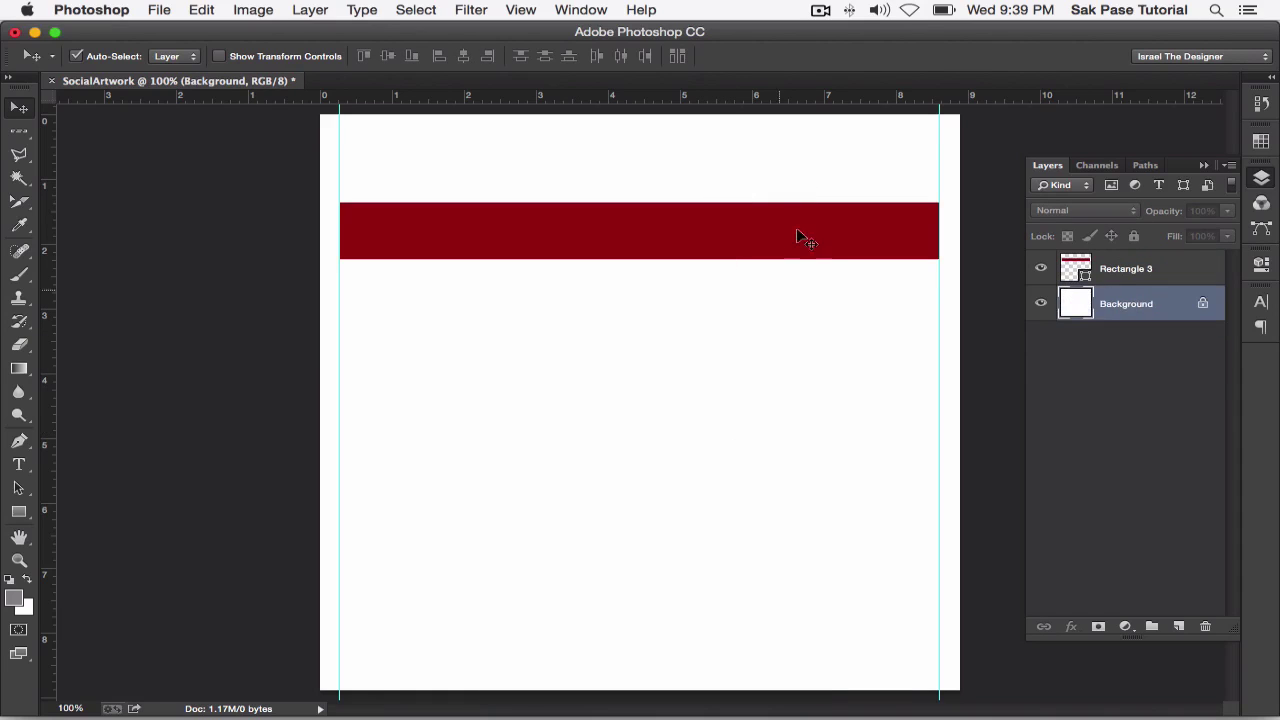
click(796, 227)
key(Delete)
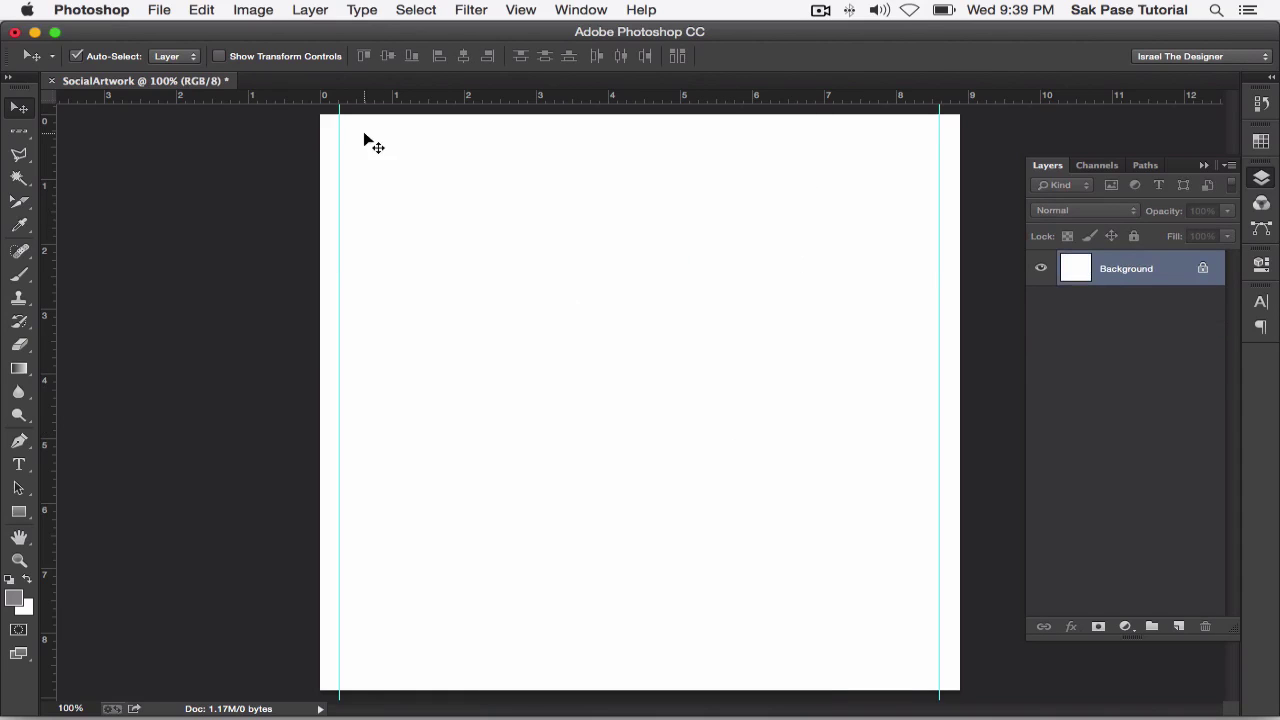
Step: Open GraphicDesign640X640.png, unlock its background as Layer 0 and drag it into SocialArtwork
key(super+o)
click(575, 363)
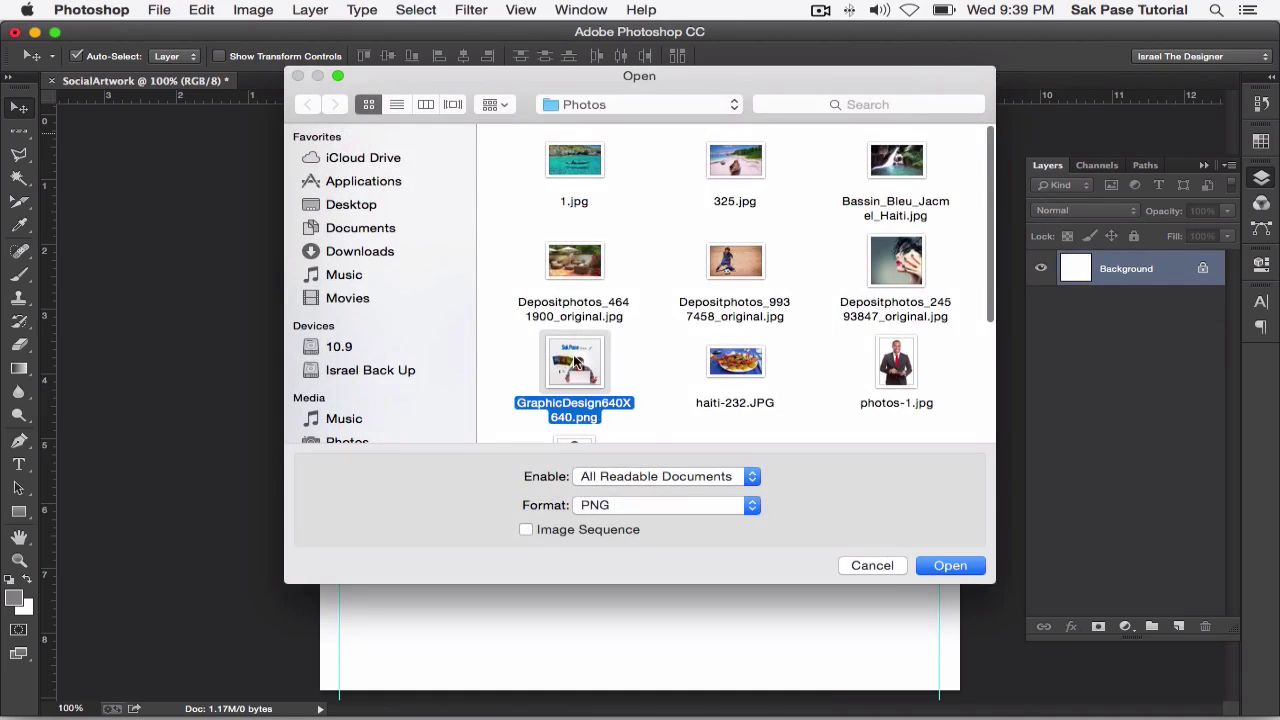
click(970, 565)
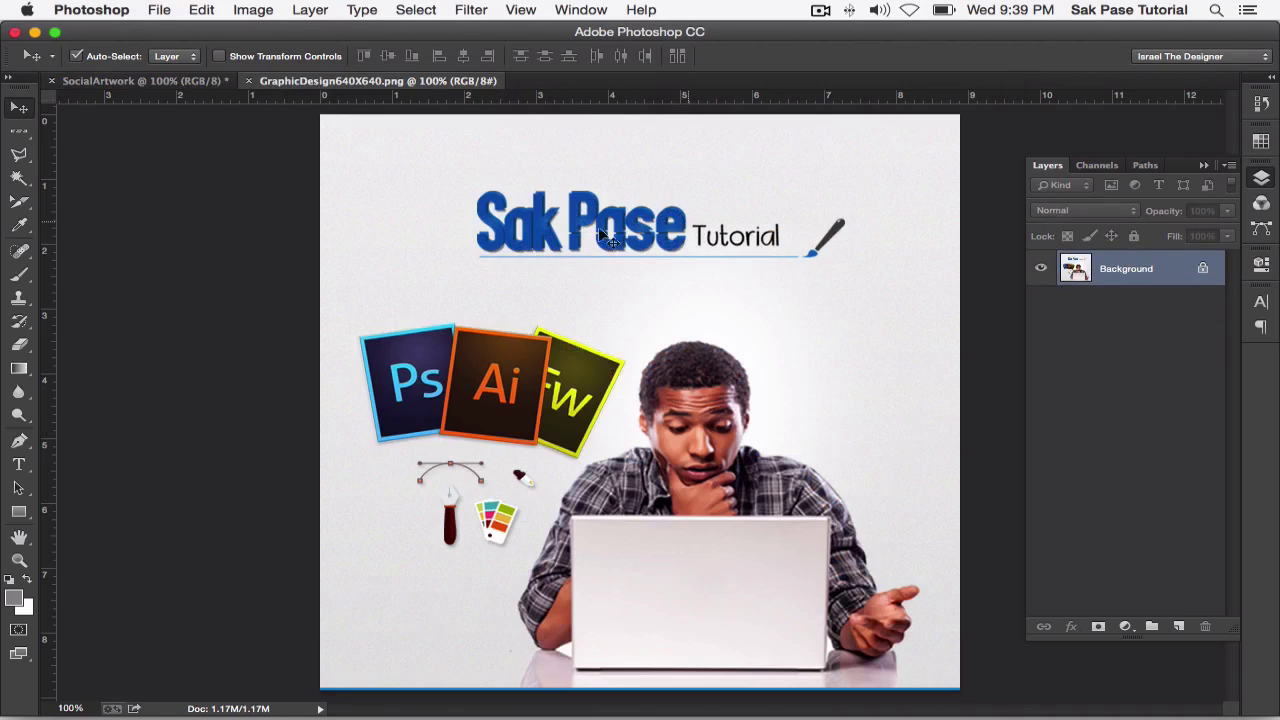
double_click(1212, 275)
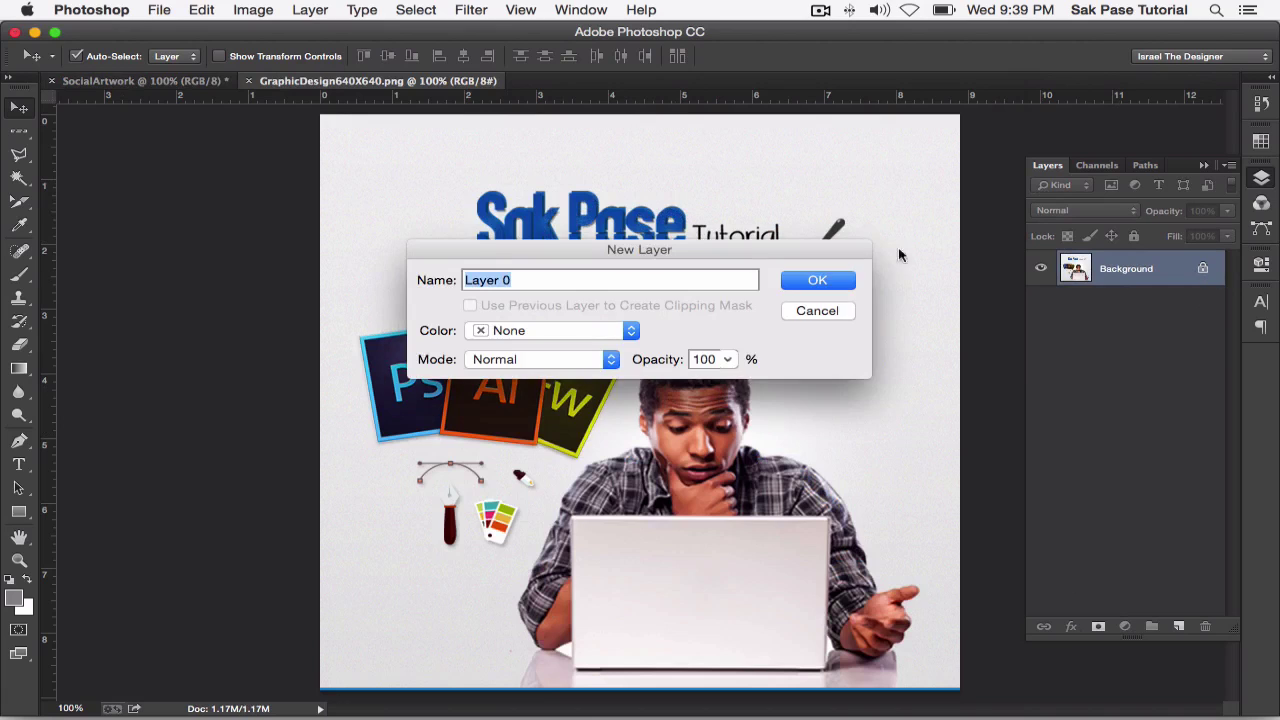
click(814, 277)
mouse_move(869, 337)
mouse_down()
mouse_move(614, 229)
mouse_move(185, 87)
mouse_up()
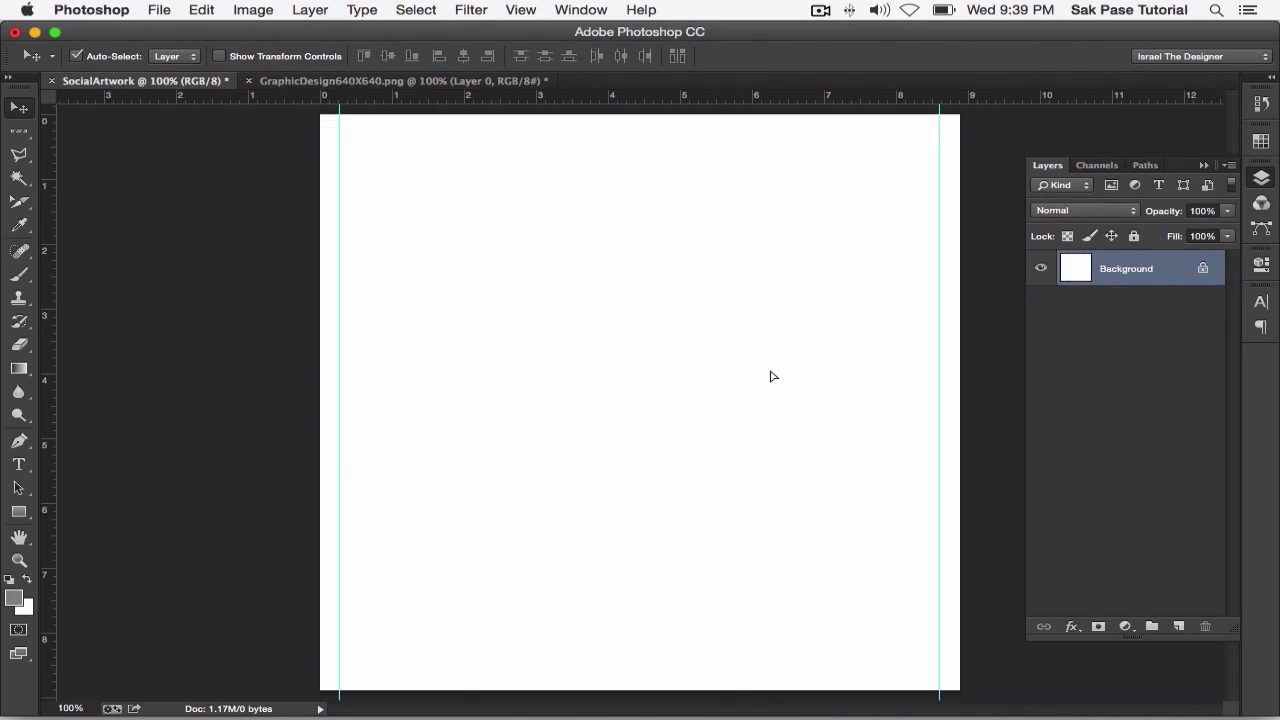
mouse_move(770, 376)
mouse_down()
mouse_move(749, 380)
mouse_move(893, 357)
mouse_up()
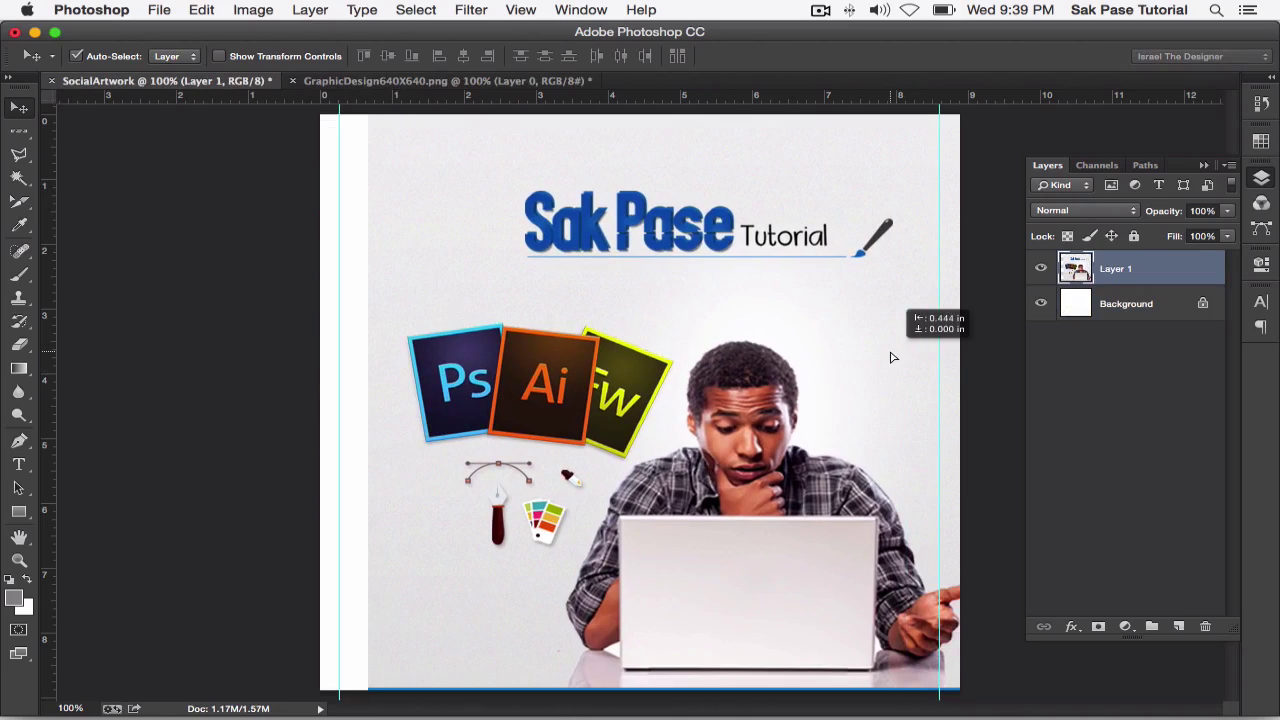
Step: Scale the placed image down to about 52% and move it up the canvas
key(ctrl+t)
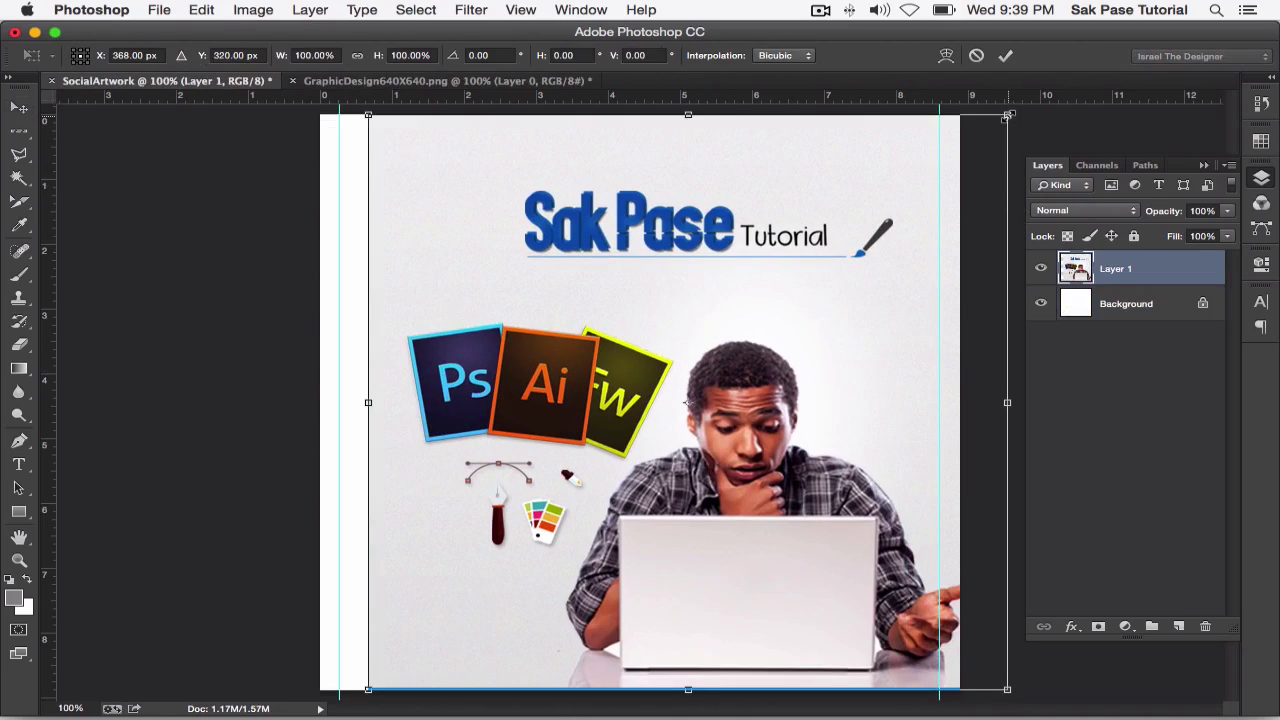
key(fn)
key(fn)
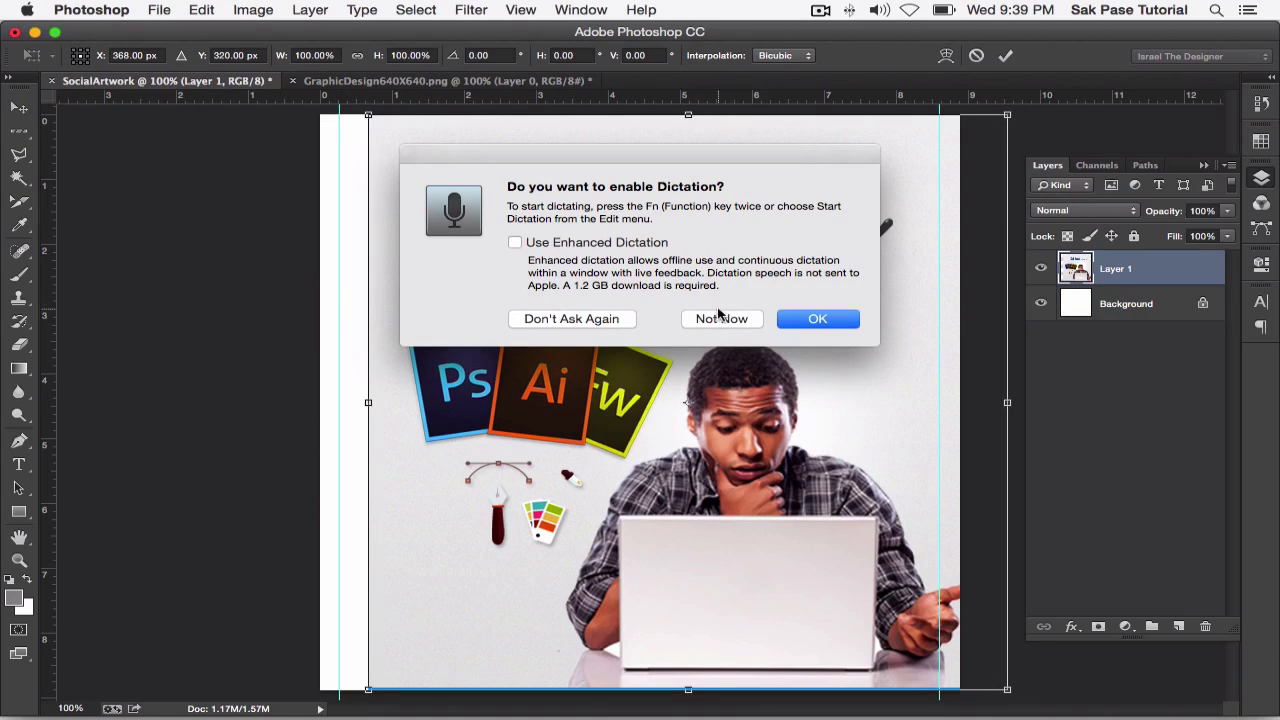
click(710, 320)
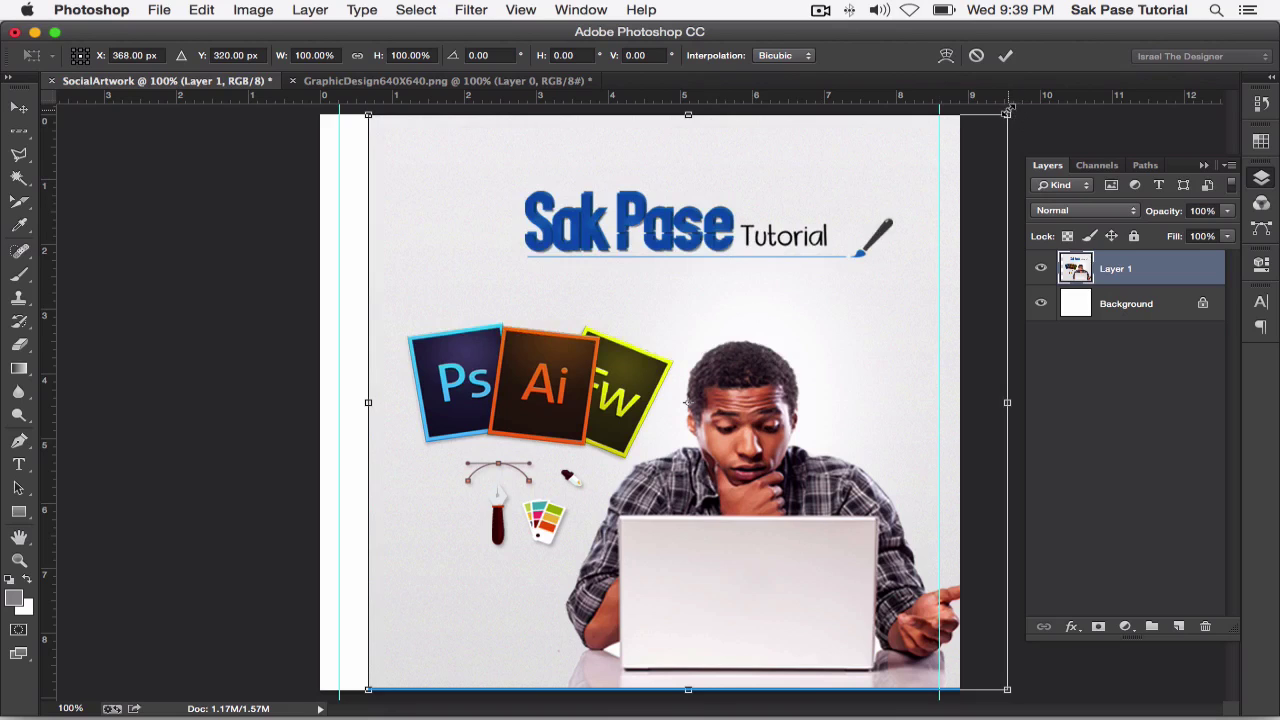
mouse_move(1007, 112)
mouse_down()
mouse_move(781, 234)
mouse_move(644, 335)
mouse_up()
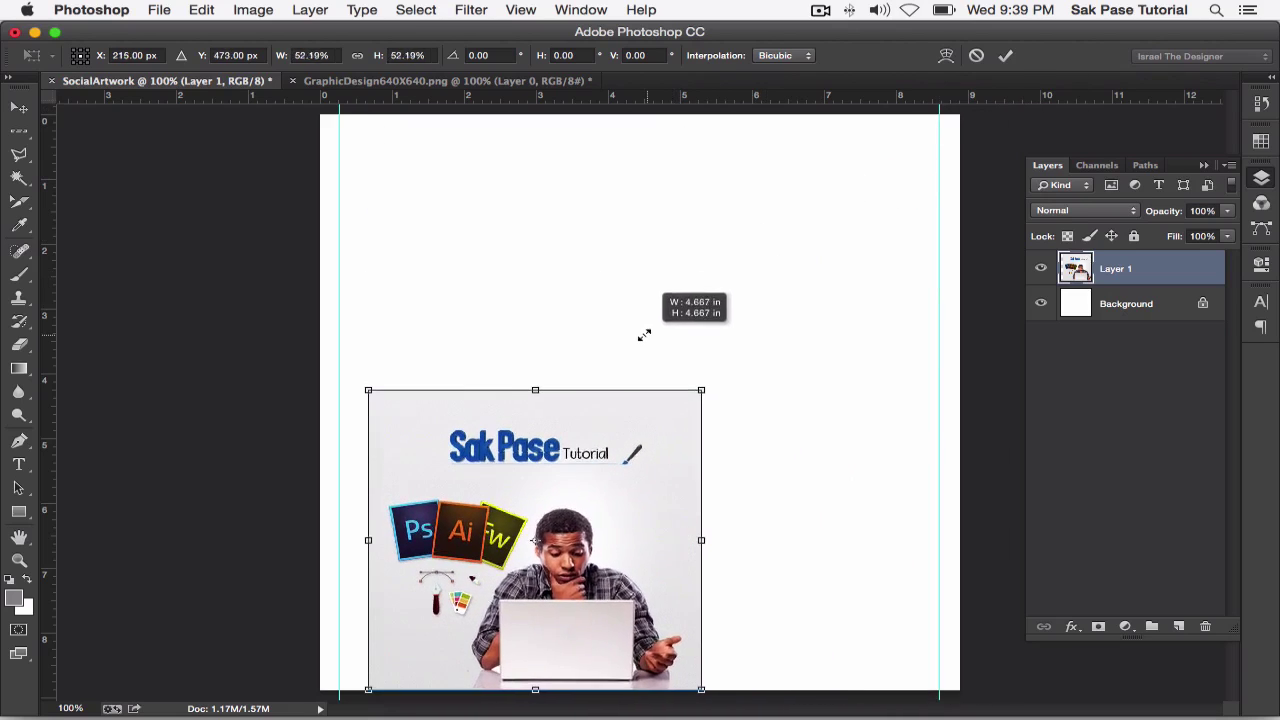
click(1005, 55)
mouse_move(530, 604)
mouse_down()
mouse_move(592, 403)
mouse_move(599, 439)
mouse_up()
click(214, 10)
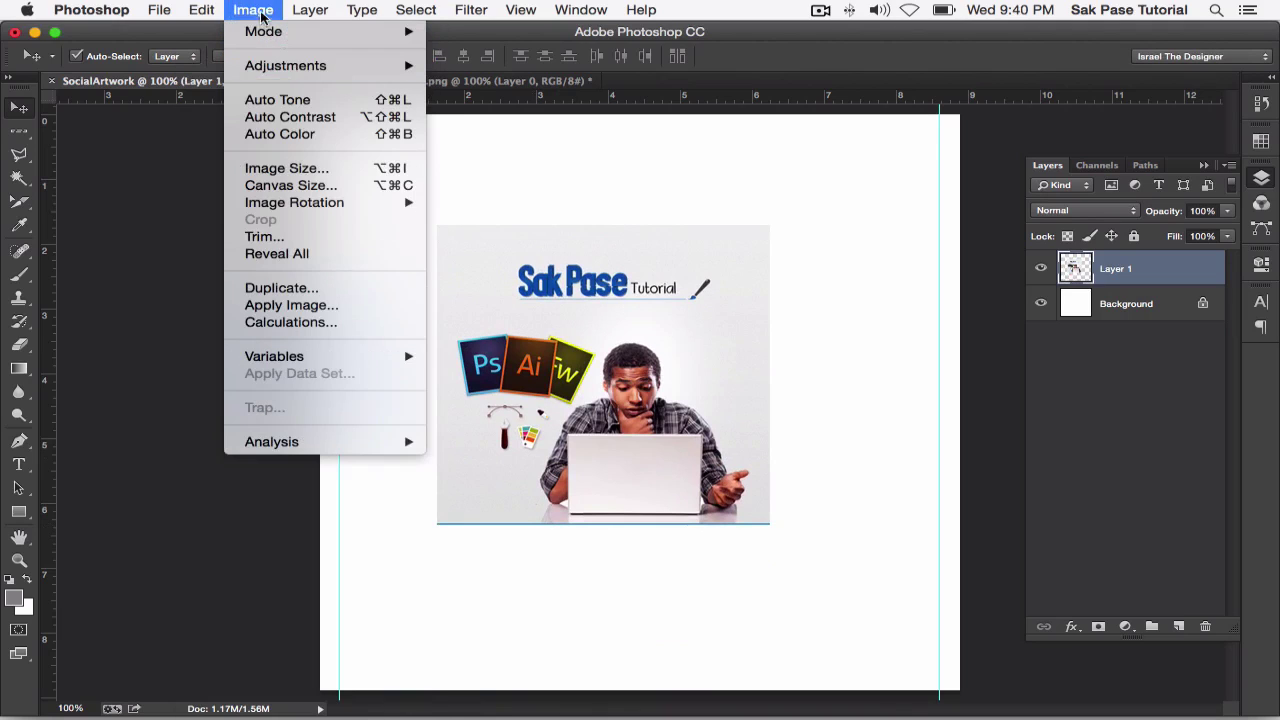
Step: Undo the image's last move and step backward through its history
click(235, 30)
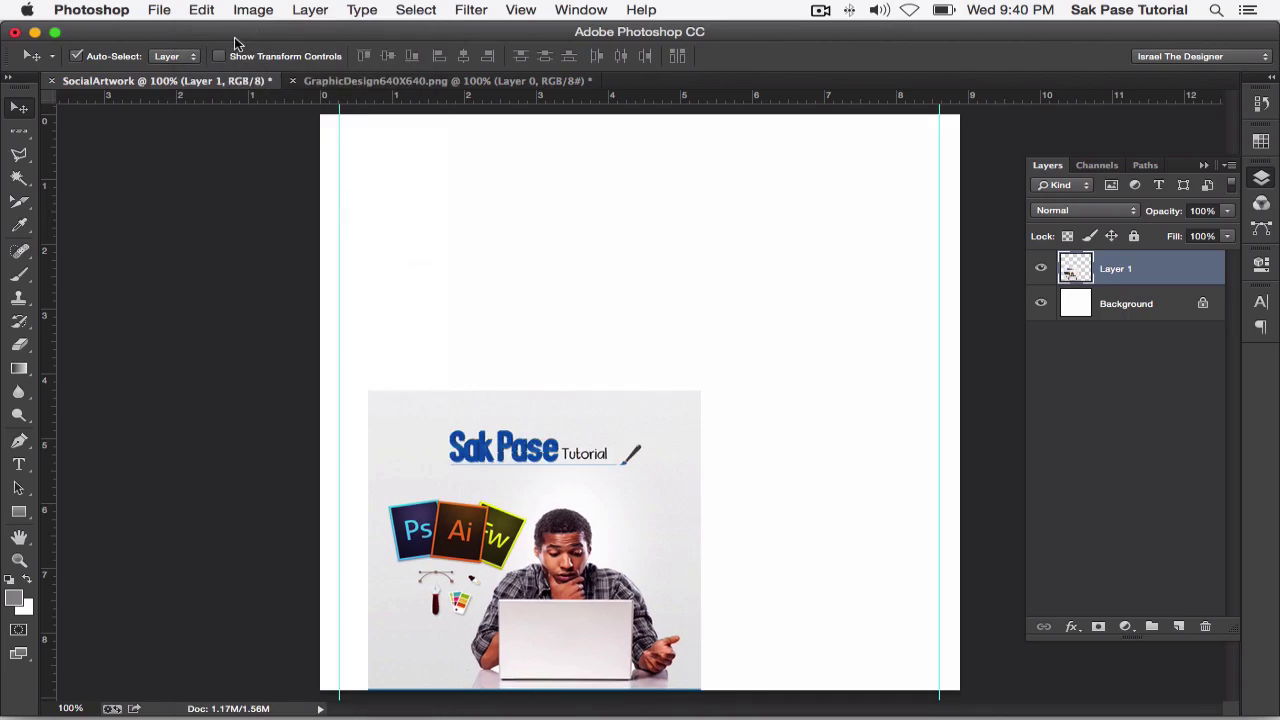
drag(588, 527, 605, 519)
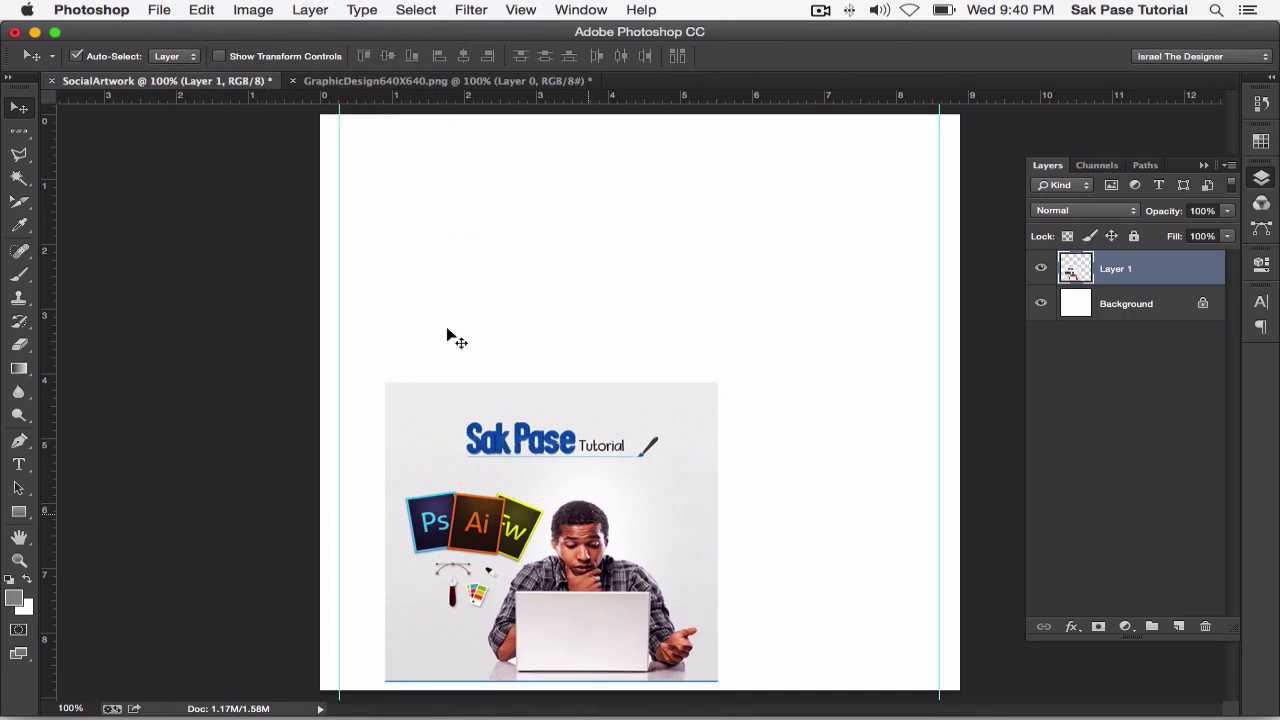
click(201, 9)
click(257, 64)
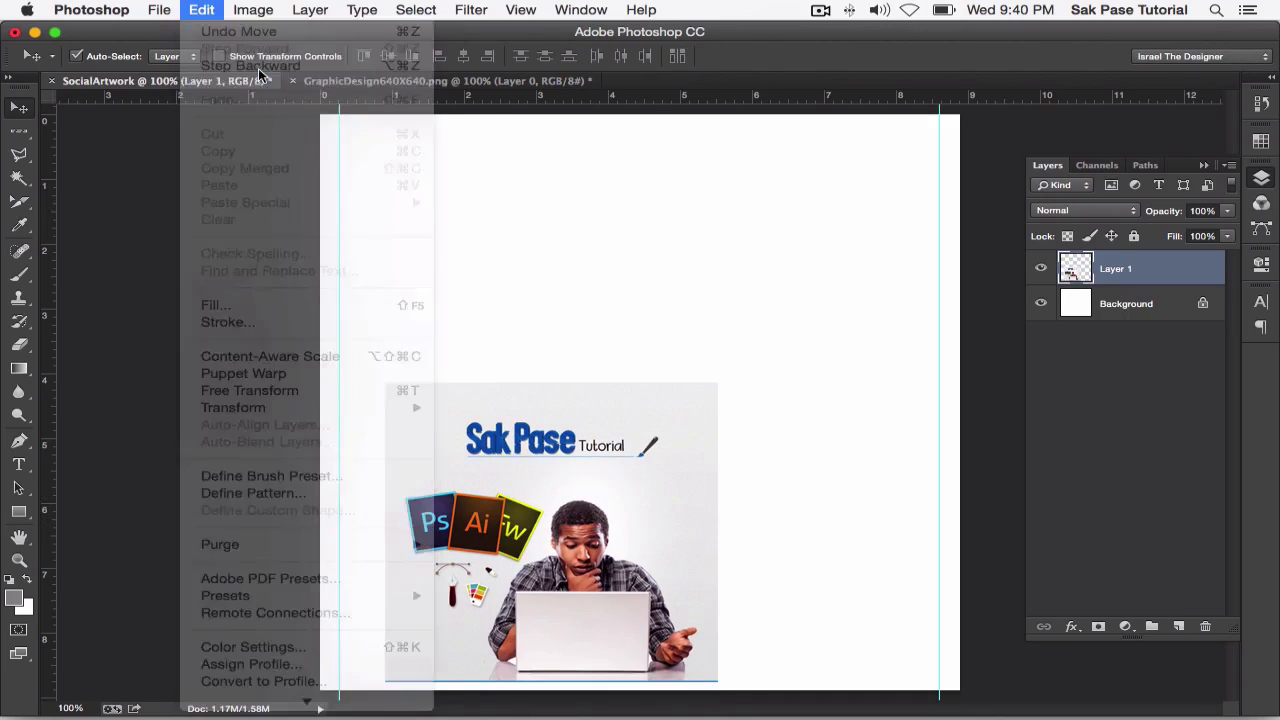
click(201, 9)
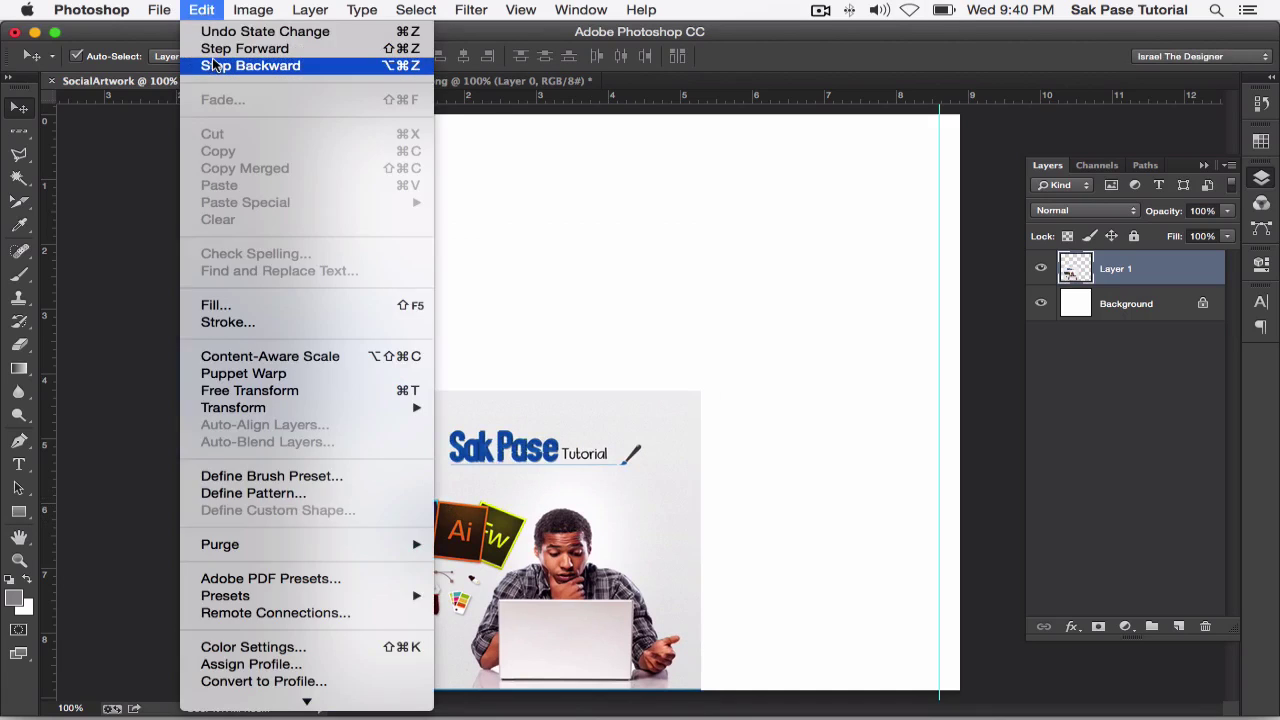
click(257, 62)
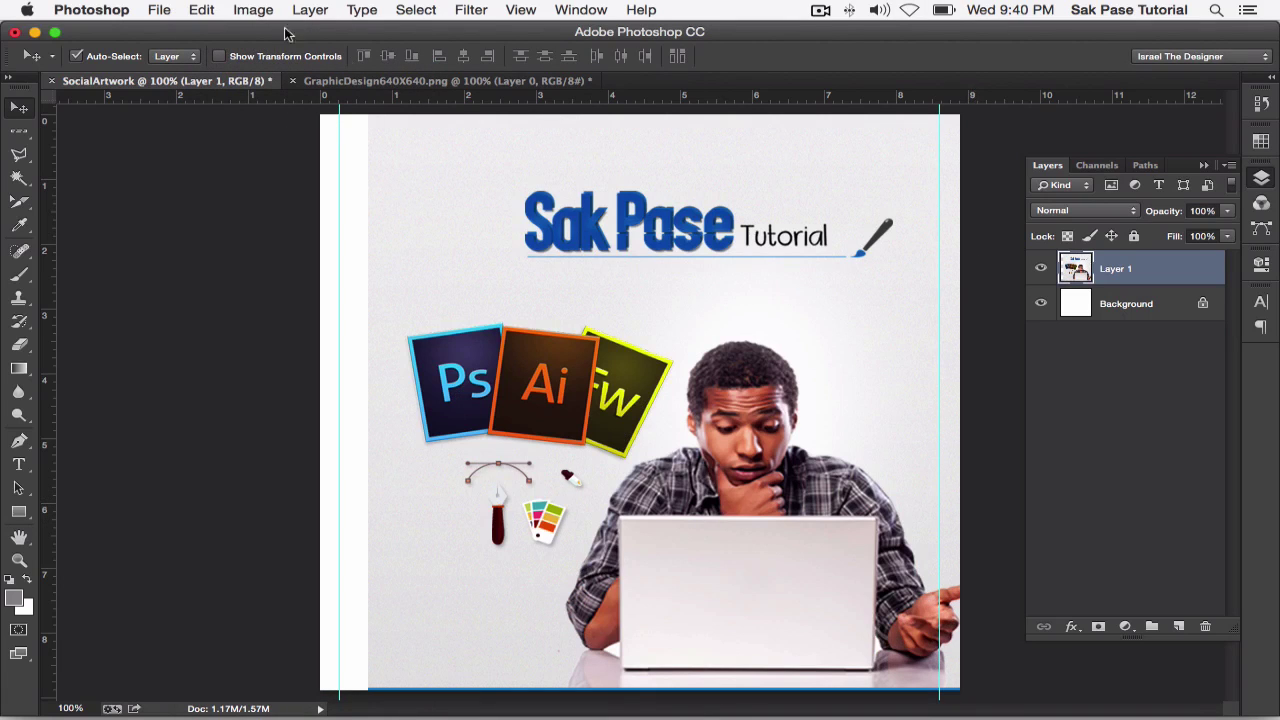
Step: Step forward to the reduced image size and drag it to the canvas centre
click(159, 9)
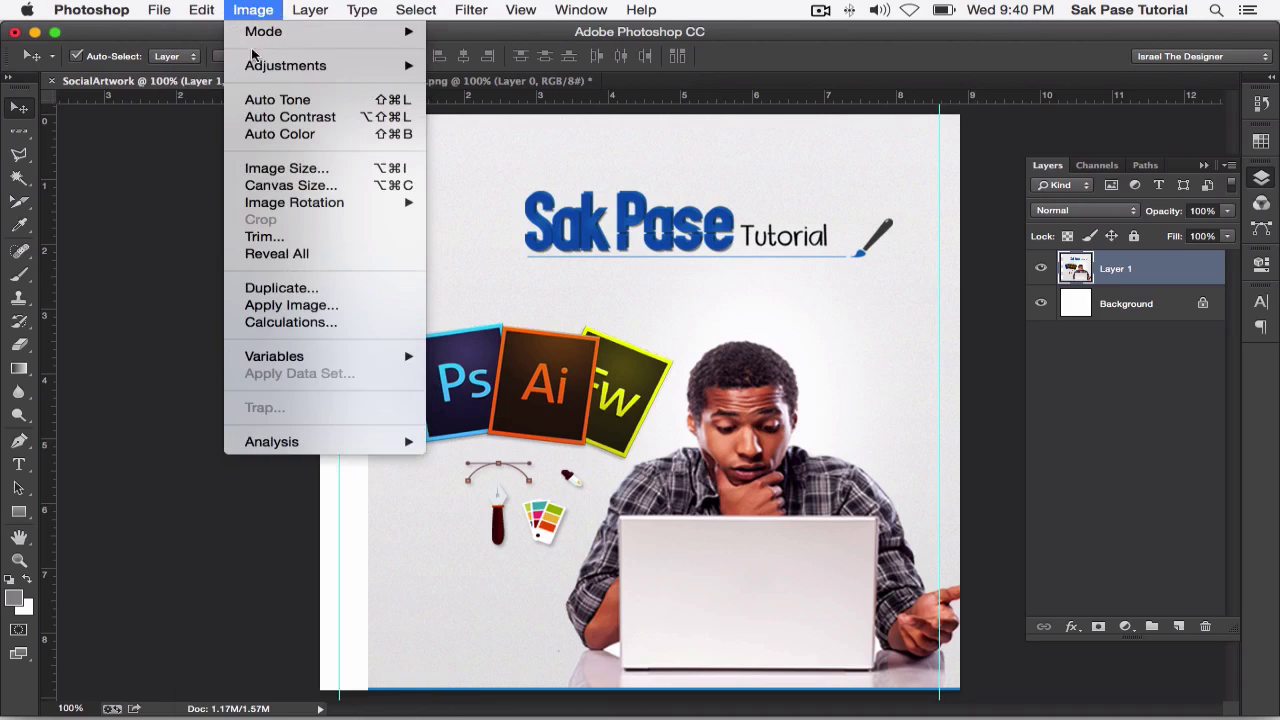
click(266, 48)
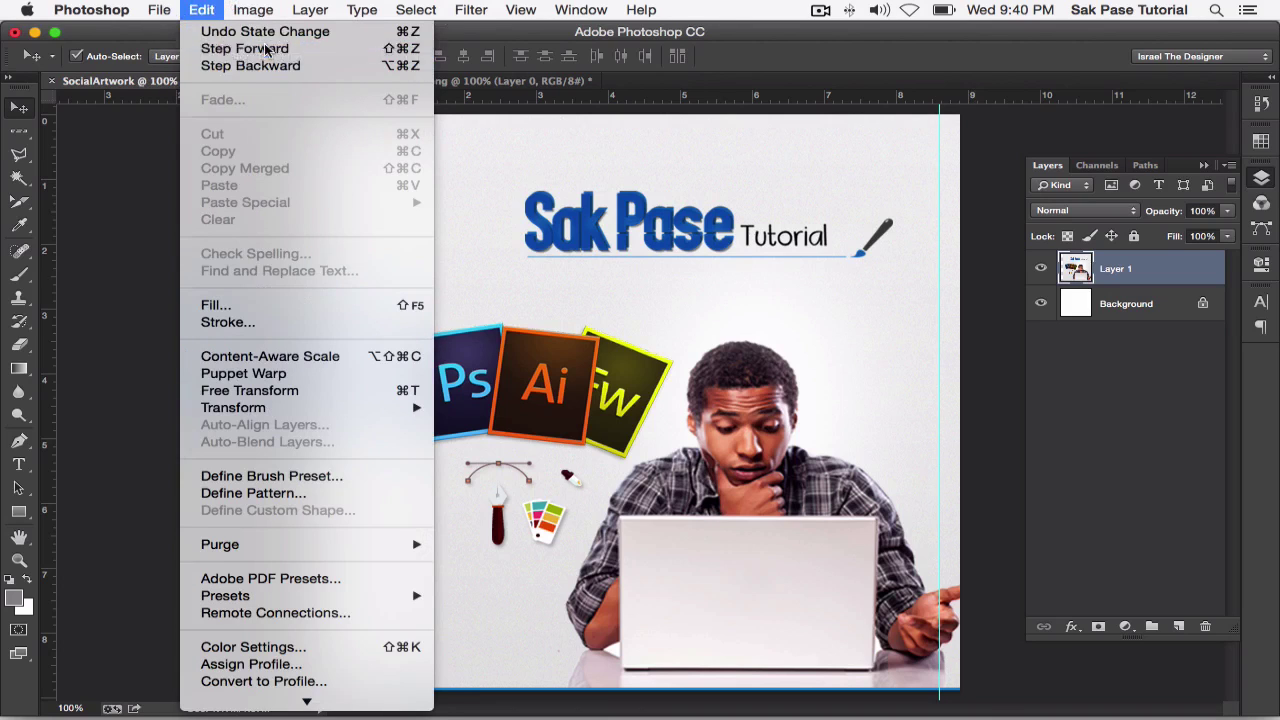
click(218, 8)
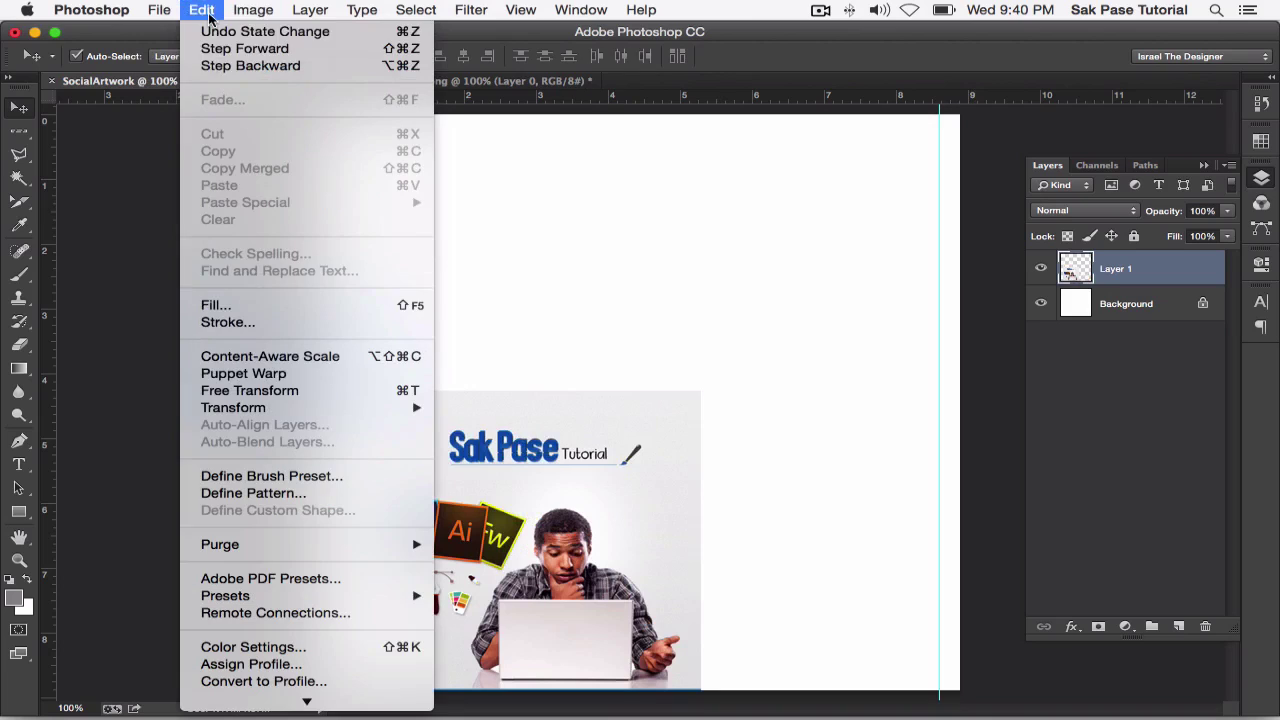
click(226, 50)
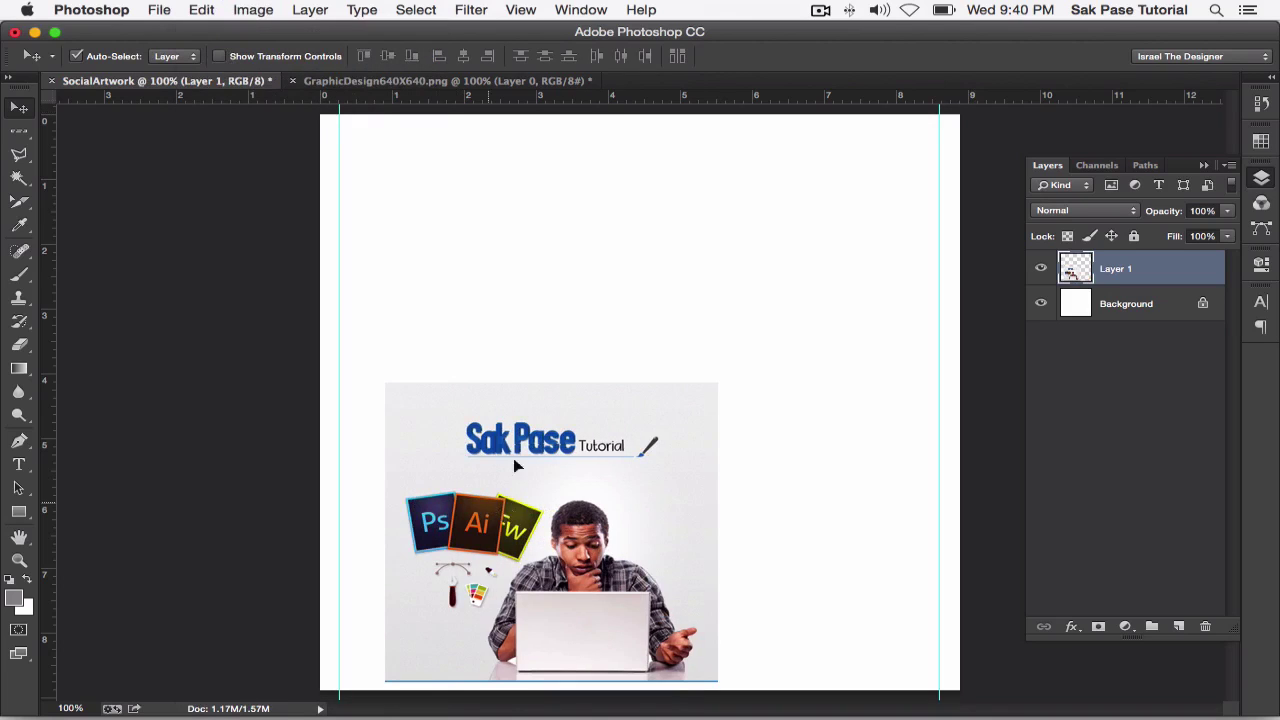
mouse_move(516, 462)
mouse_down()
mouse_move(560, 400)
mouse_move(547, 408)
mouse_up()
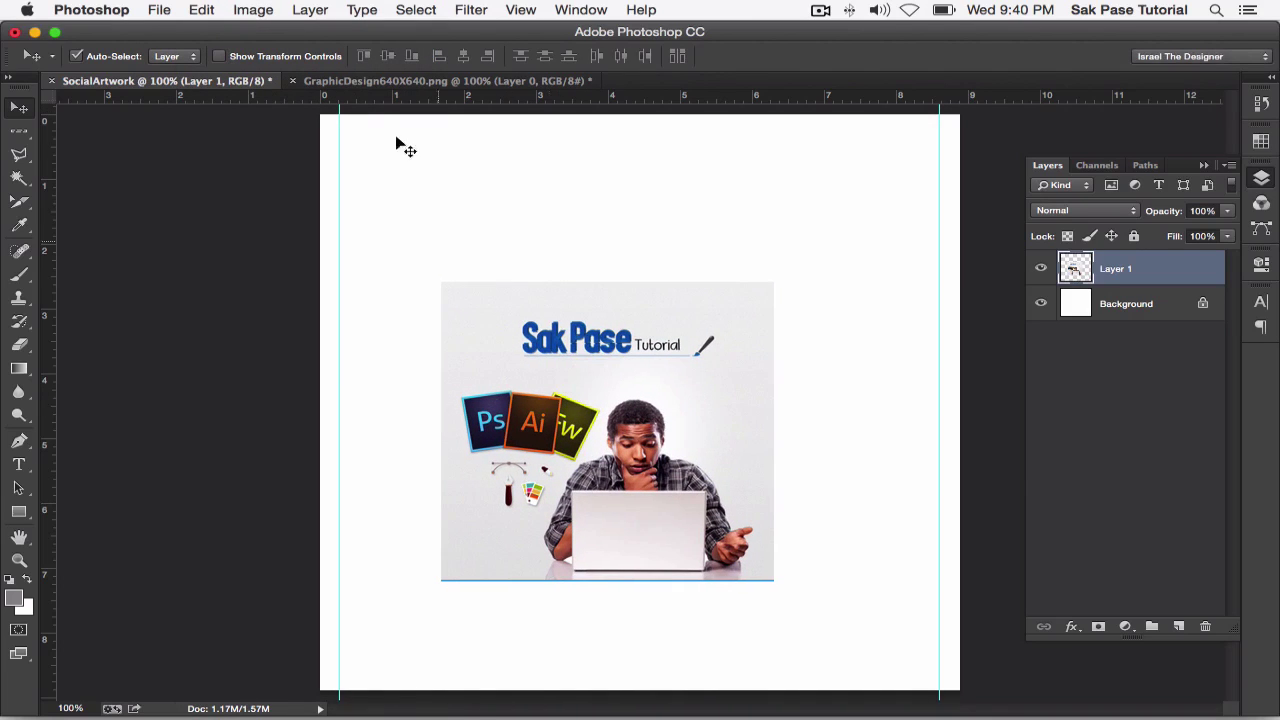
click(201, 10)
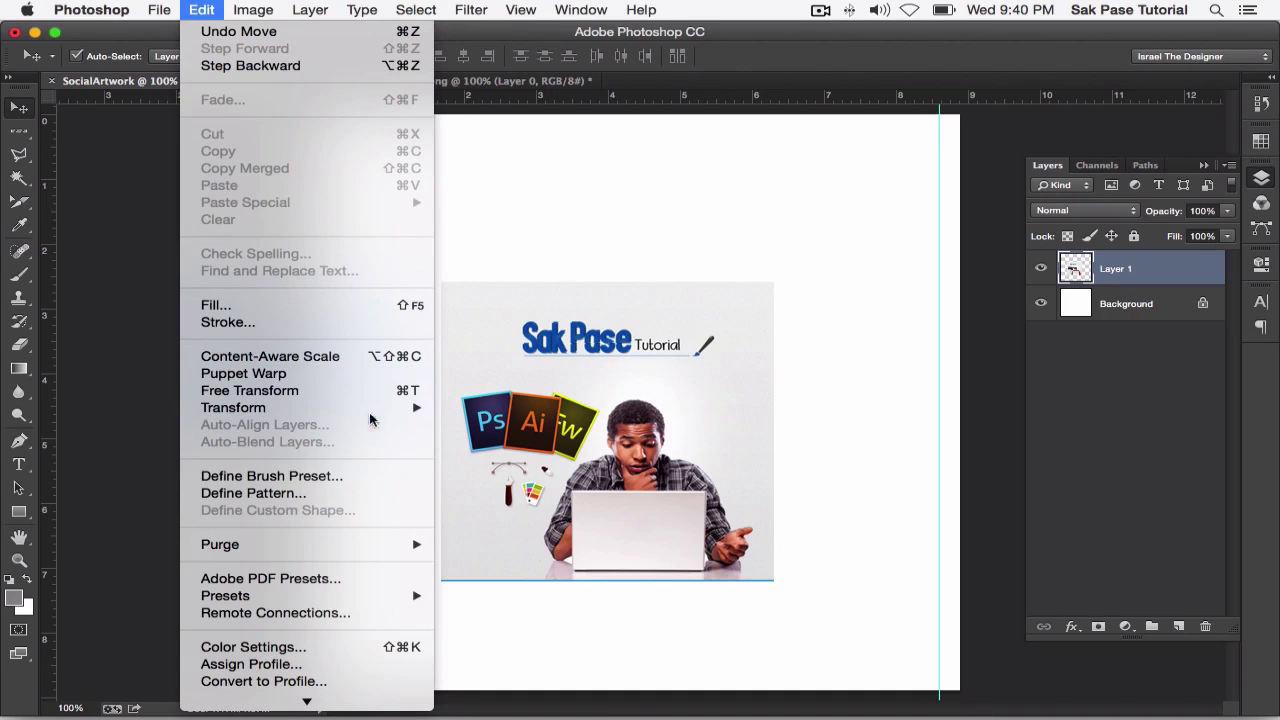
mouse_move(233, 407)
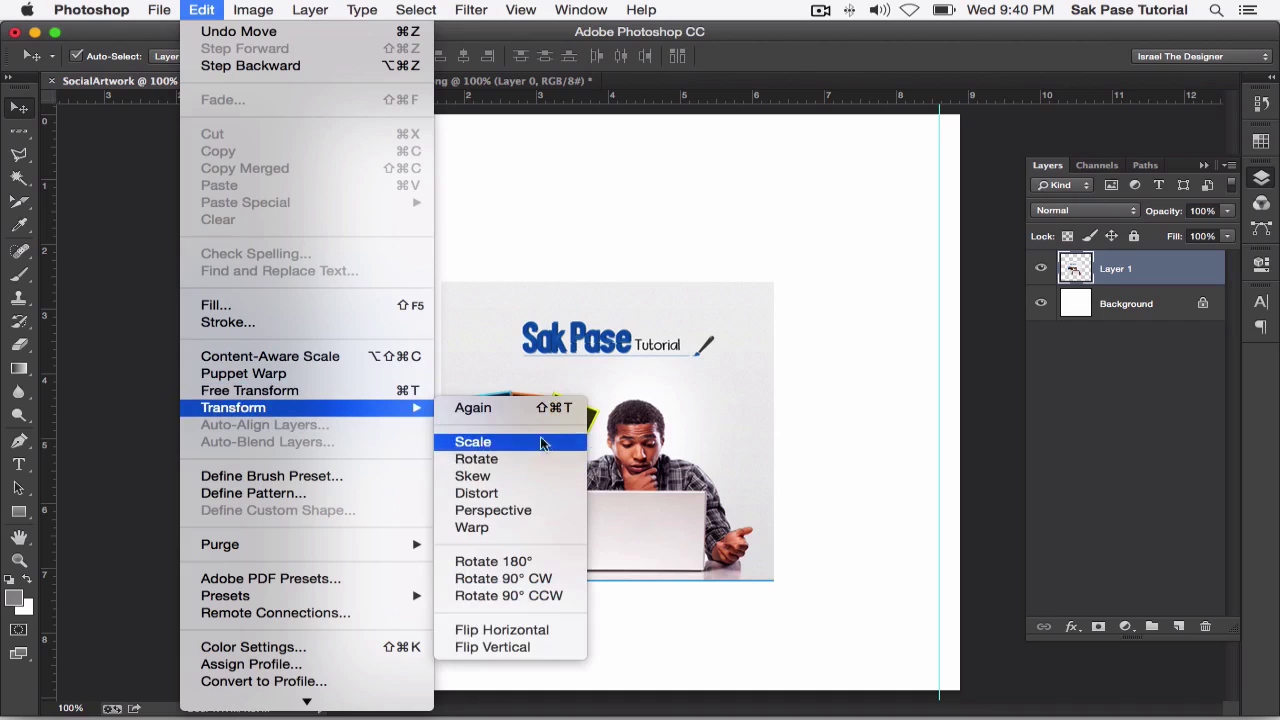
Step: Repeat the previous shrink and undo it, then scale the image to about 136% and back to 75%
click(545, 408)
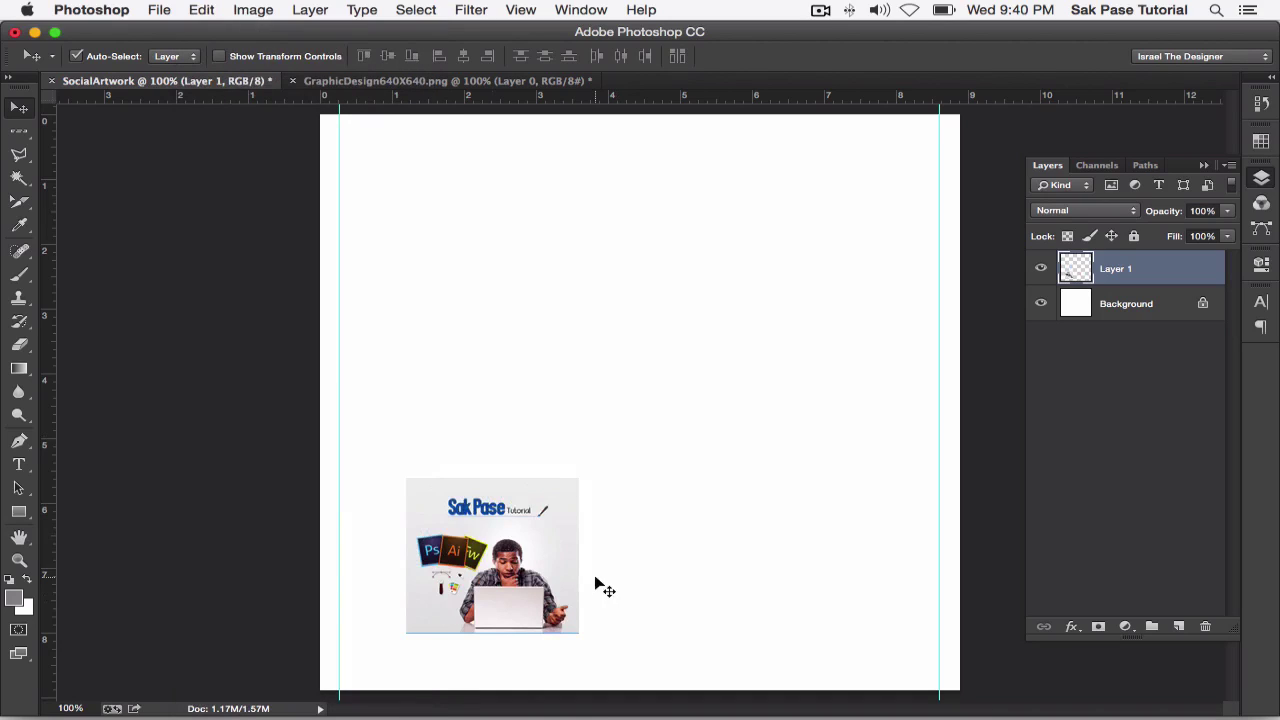
key(ctrl+z)
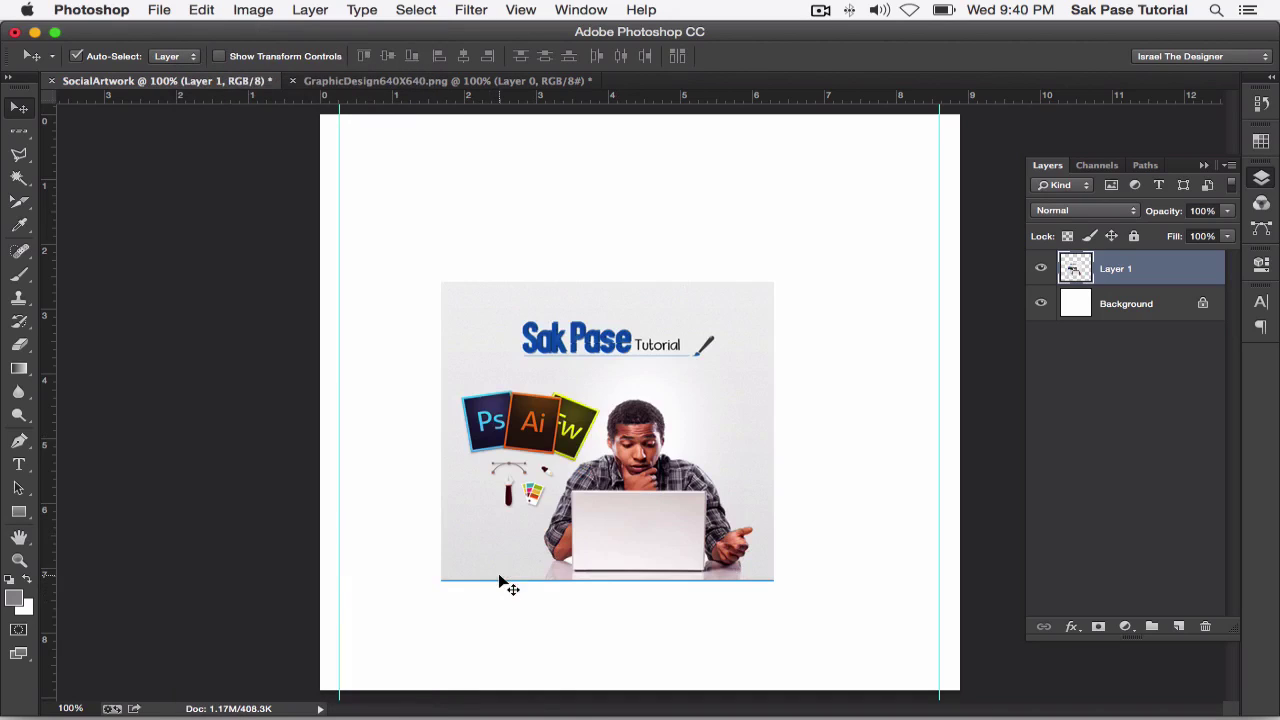
click(202, 9)
mouse_move(233, 407)
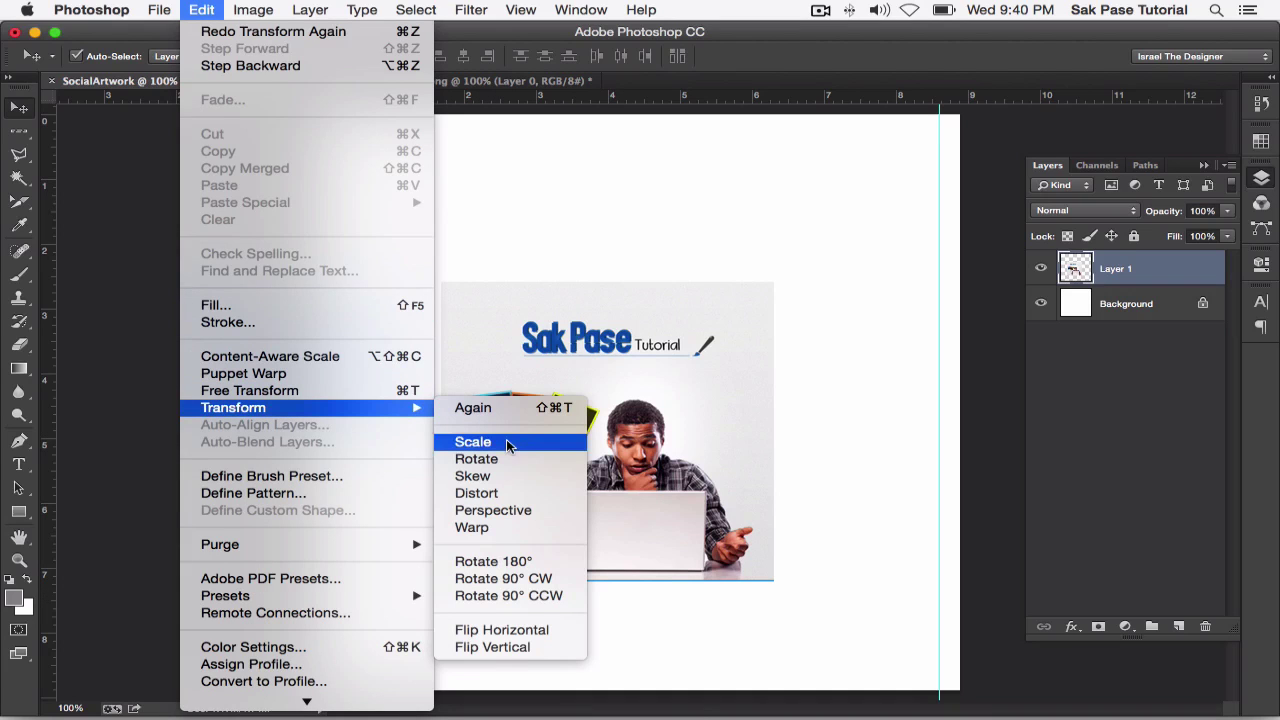
click(506, 441)
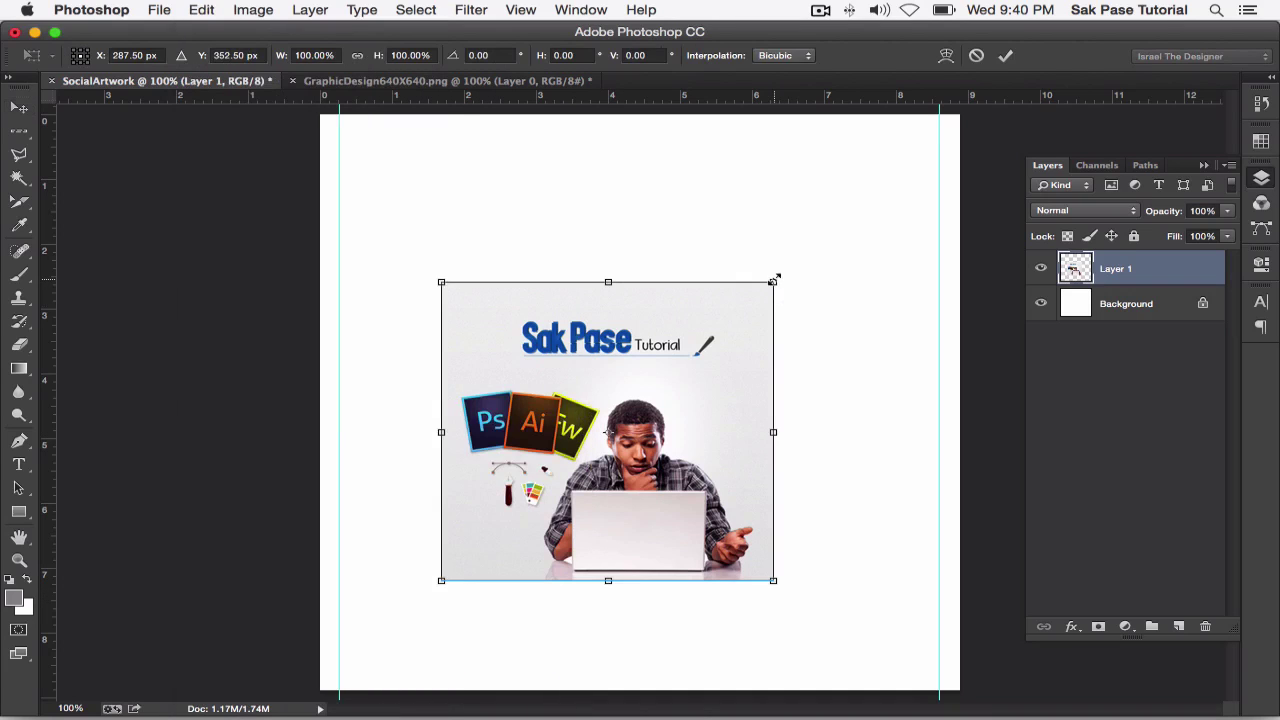
drag(775, 279, 937, 212)
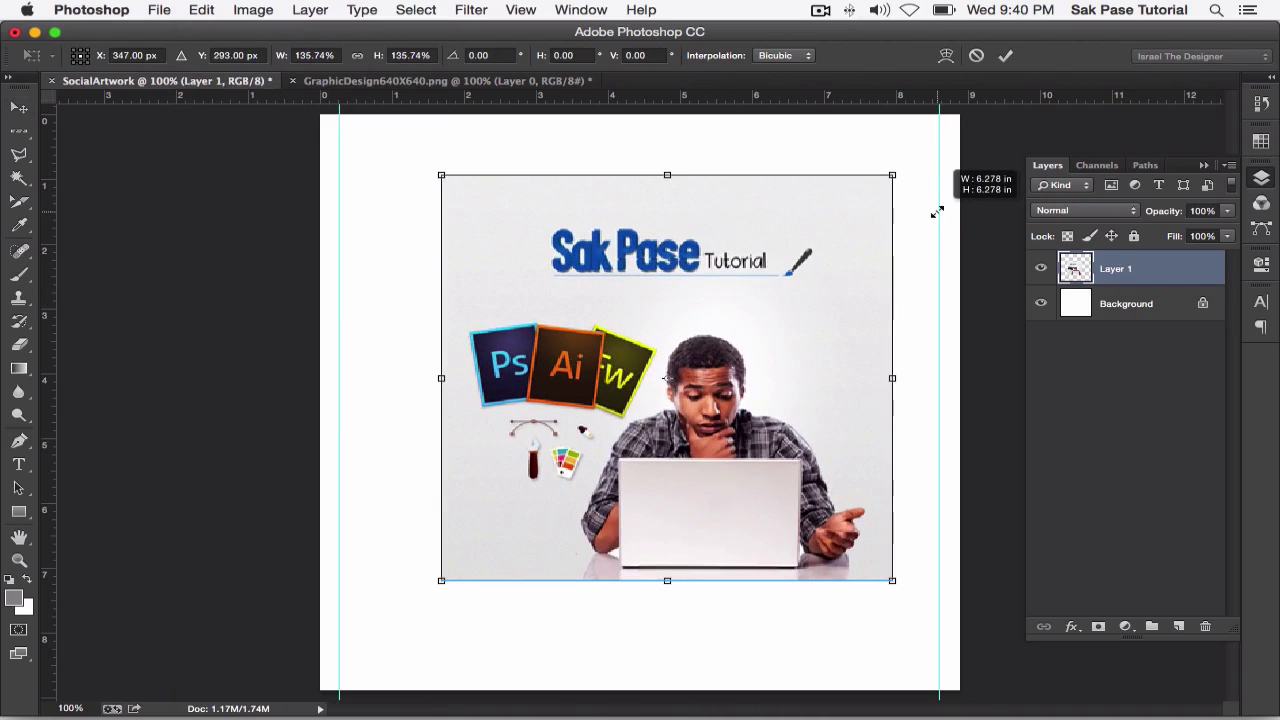
mouse_move(937, 212)
mouse_down()
mouse_move(690, 357)
mouse_move(777, 331)
mouse_move(500, 160)
mouse_move(794, 251)
mouse_move(307, 426)
mouse_move(600, 237)
mouse_move(743, 366)
mouse_move(674, 280)
mouse_move(870, 325)
mouse_move(751, 251)
mouse_move(900, 131)
mouse_move(954, 140)
mouse_move(849, 409)
mouse_up()
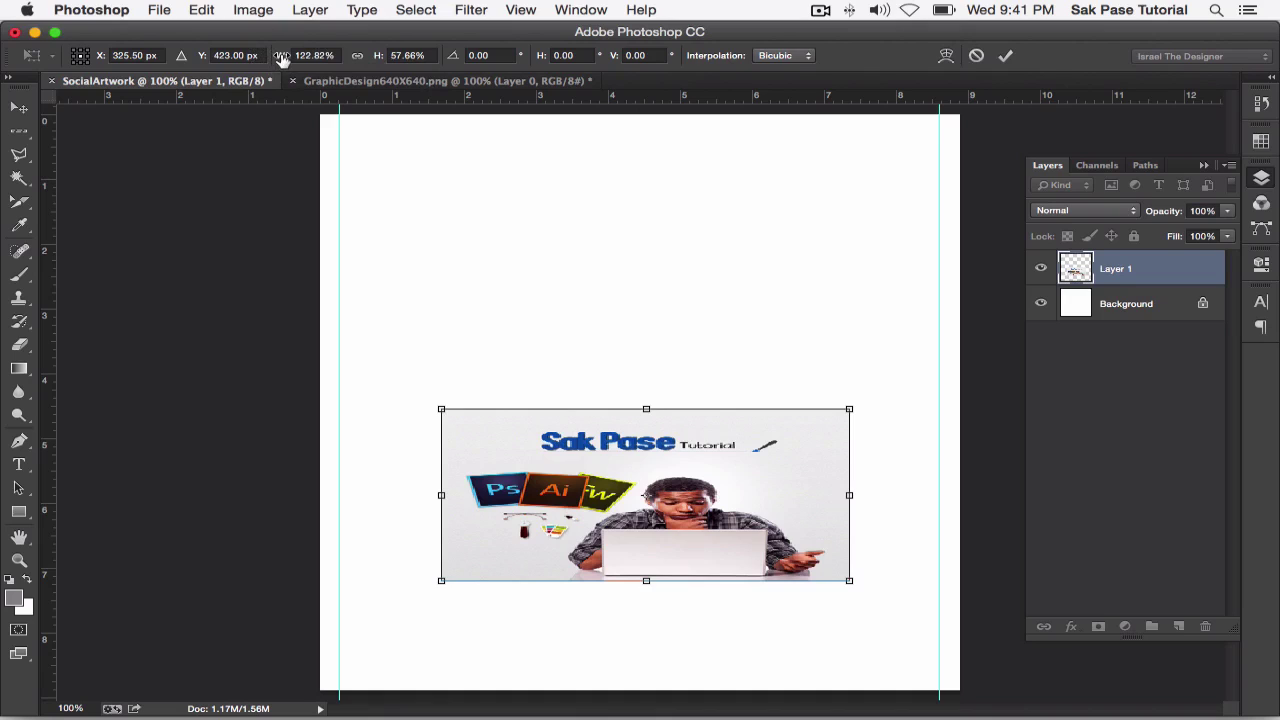
Step: Test stretching the image wider and taller, cancel the scale, and nudge the image up slightly
mouse_move(283, 60)
mouse_down()
mouse_move(331, 58)
mouse_move(288, 60)
mouse_up()
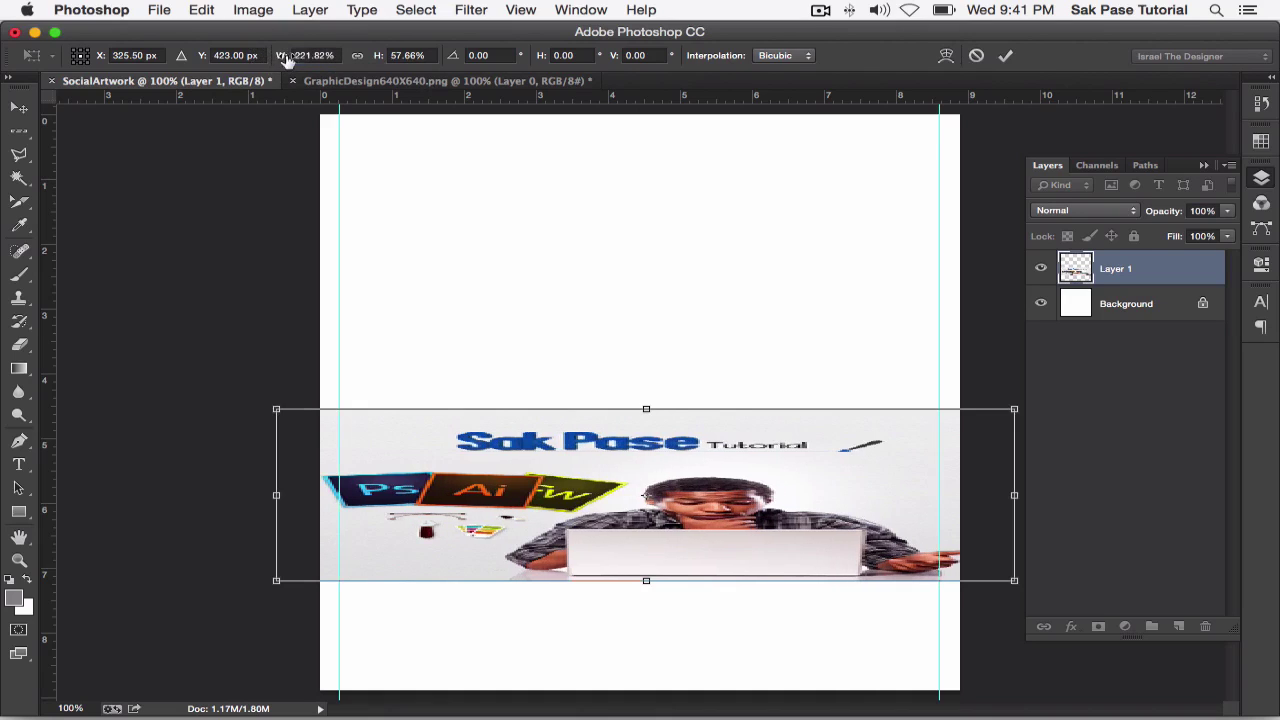
drag(378, 60, 402, 62)
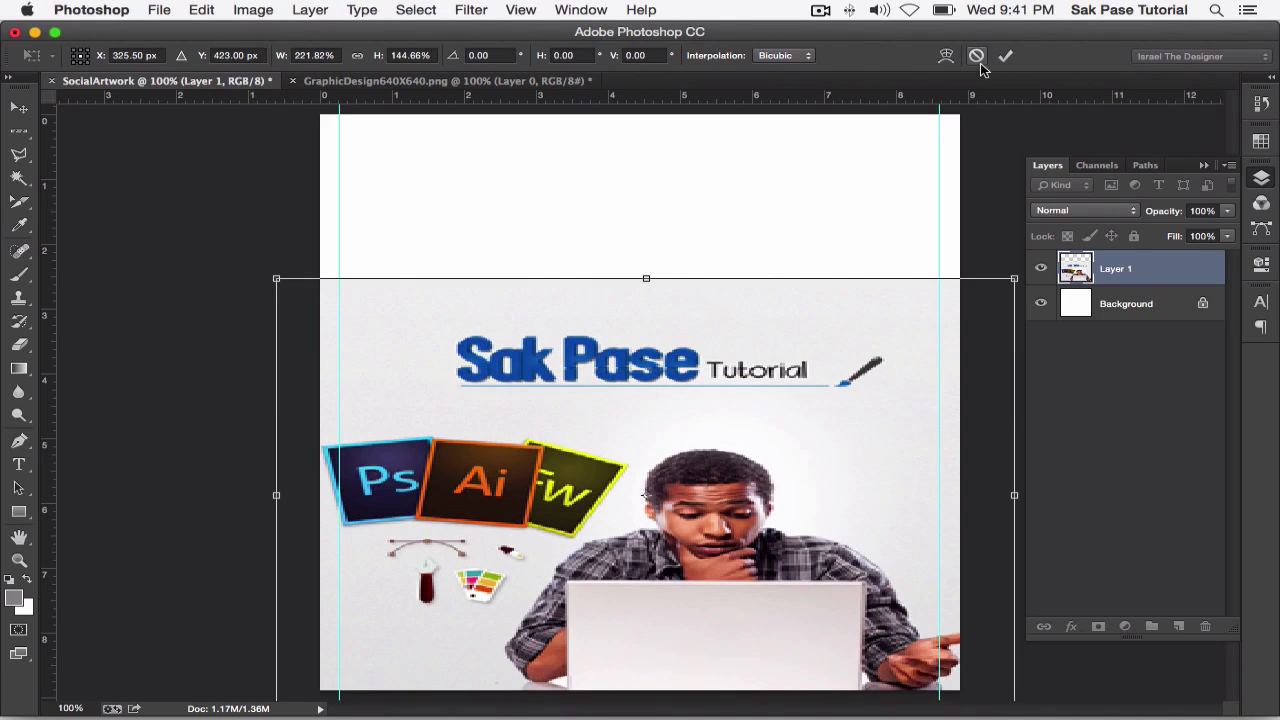
click(980, 63)
drag(628, 455, 628, 447)
click(201, 9)
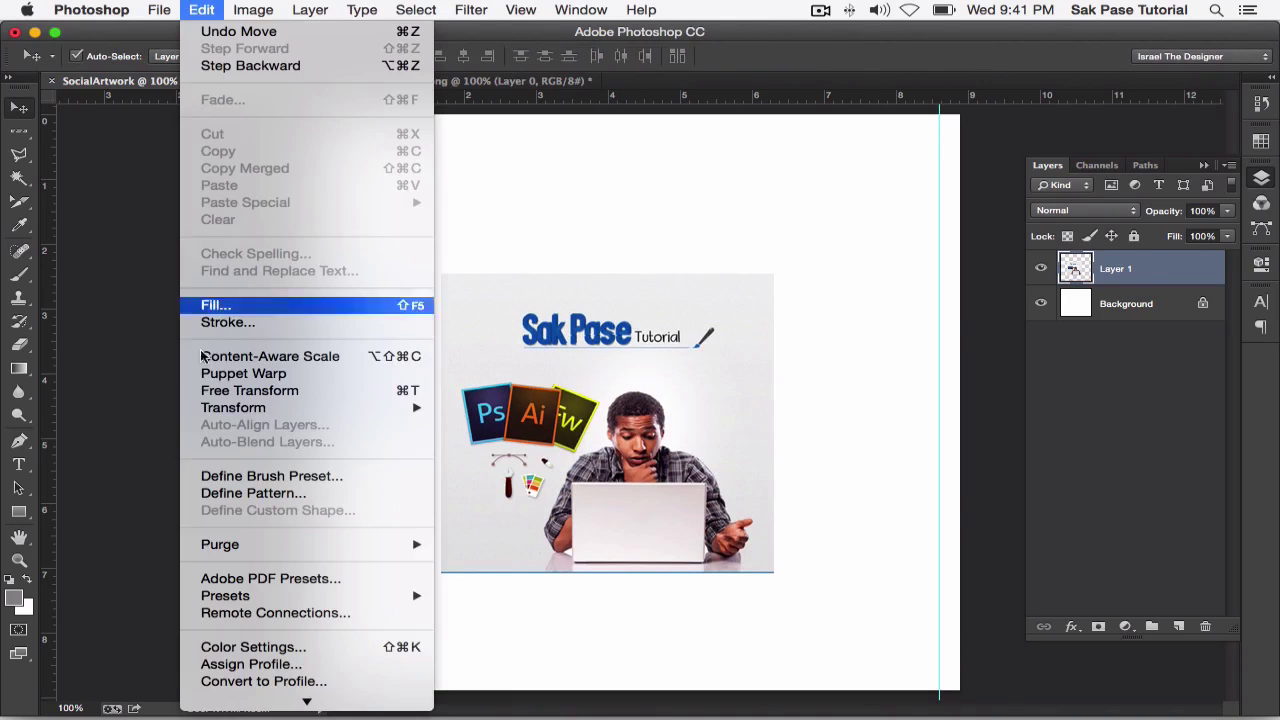
mouse_move(233, 407)
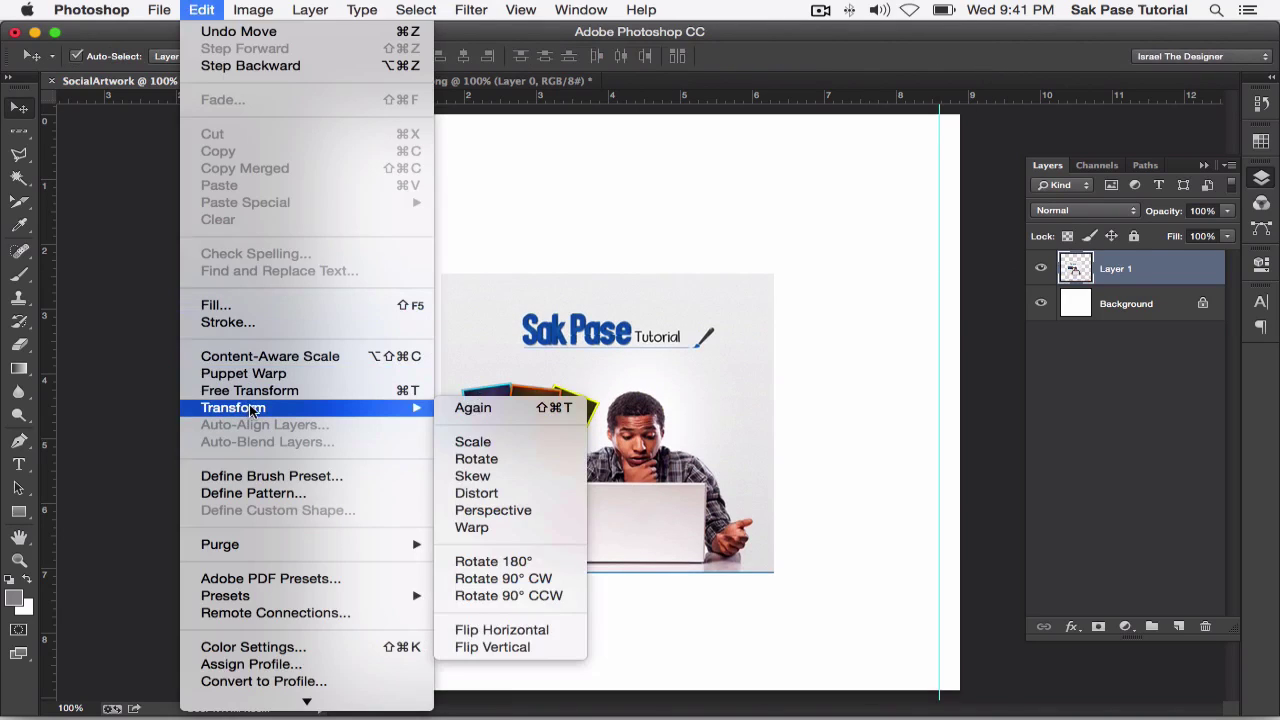
click(540, 466)
mouse_move(397, 261)
mouse_down()
mouse_move(761, 566)
mouse_move(727, 281)
mouse_move(491, 606)
mouse_move(493, 354)
mouse_move(518, 353)
mouse_up()
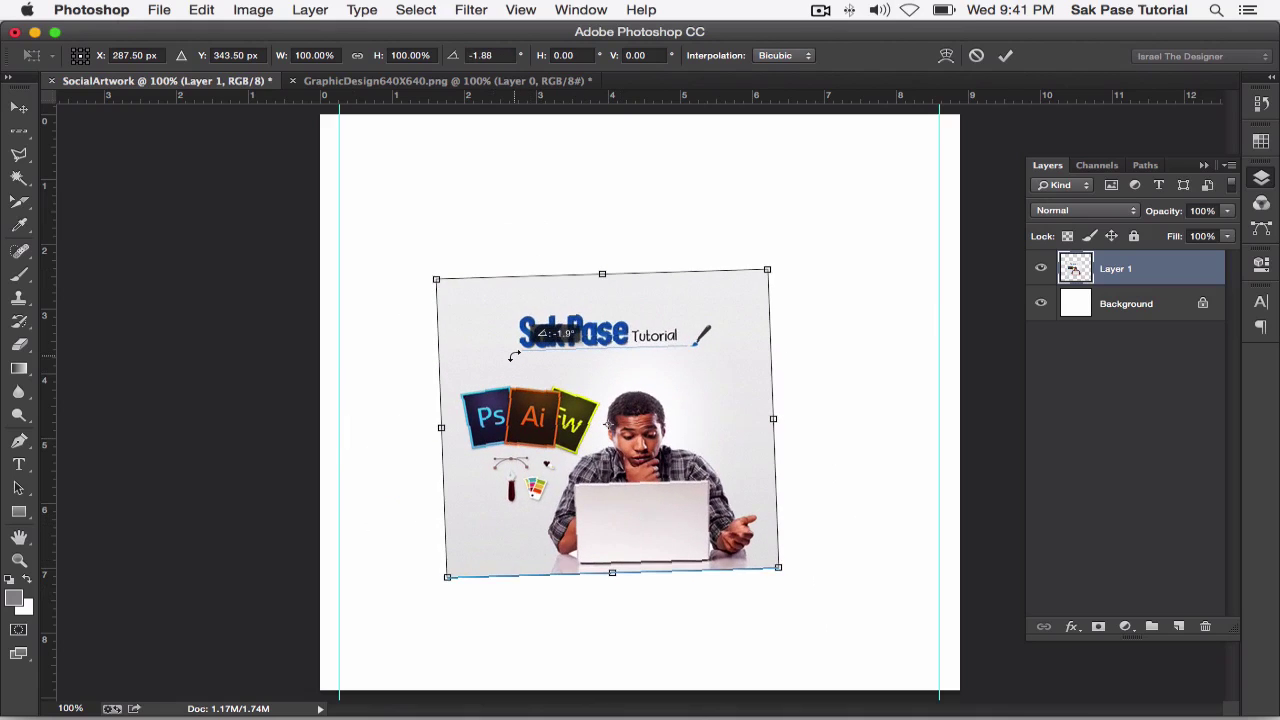
mouse_move(518, 353)
mouse_down()
mouse_move(818, 454)
mouse_move(790, 588)
mouse_move(755, 250)
mouse_move(733, 315)
mouse_move(712, 262)
mouse_move(680, 253)
mouse_move(850, 340)
mouse_move(806, 500)
mouse_move(767, 515)
mouse_move(786, 471)
mouse_up()
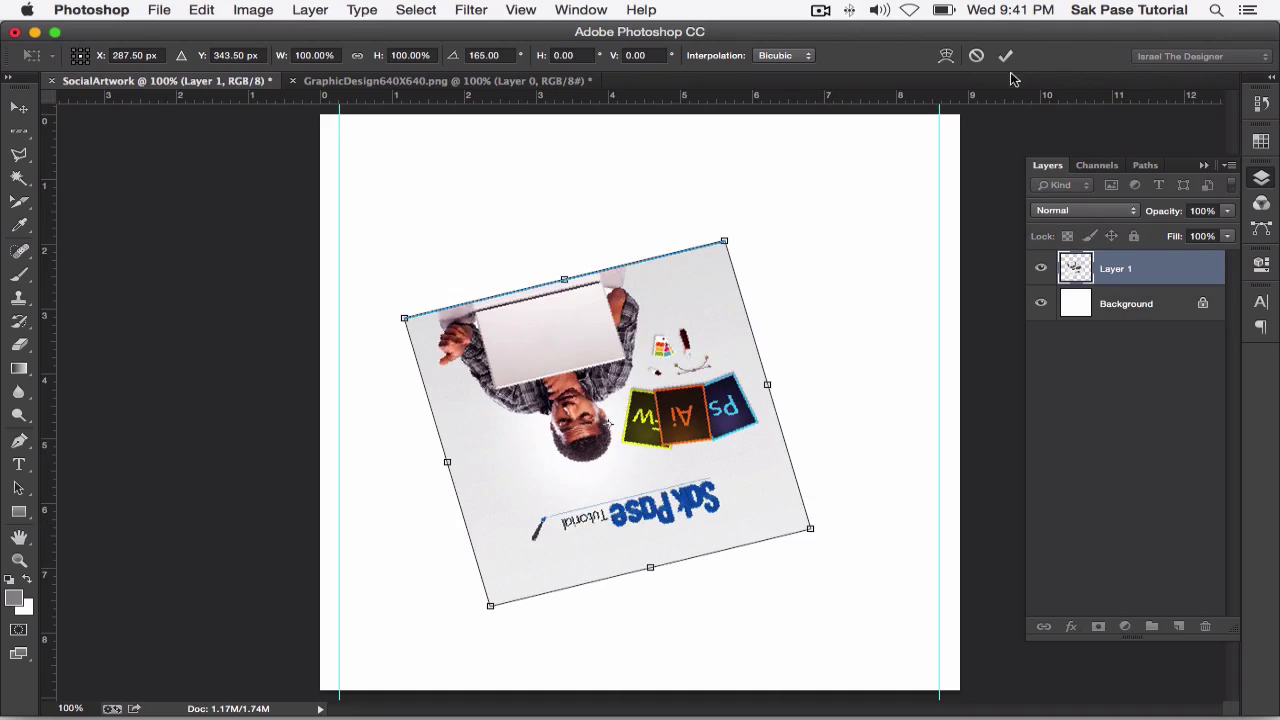
click(983, 61)
click(200, 12)
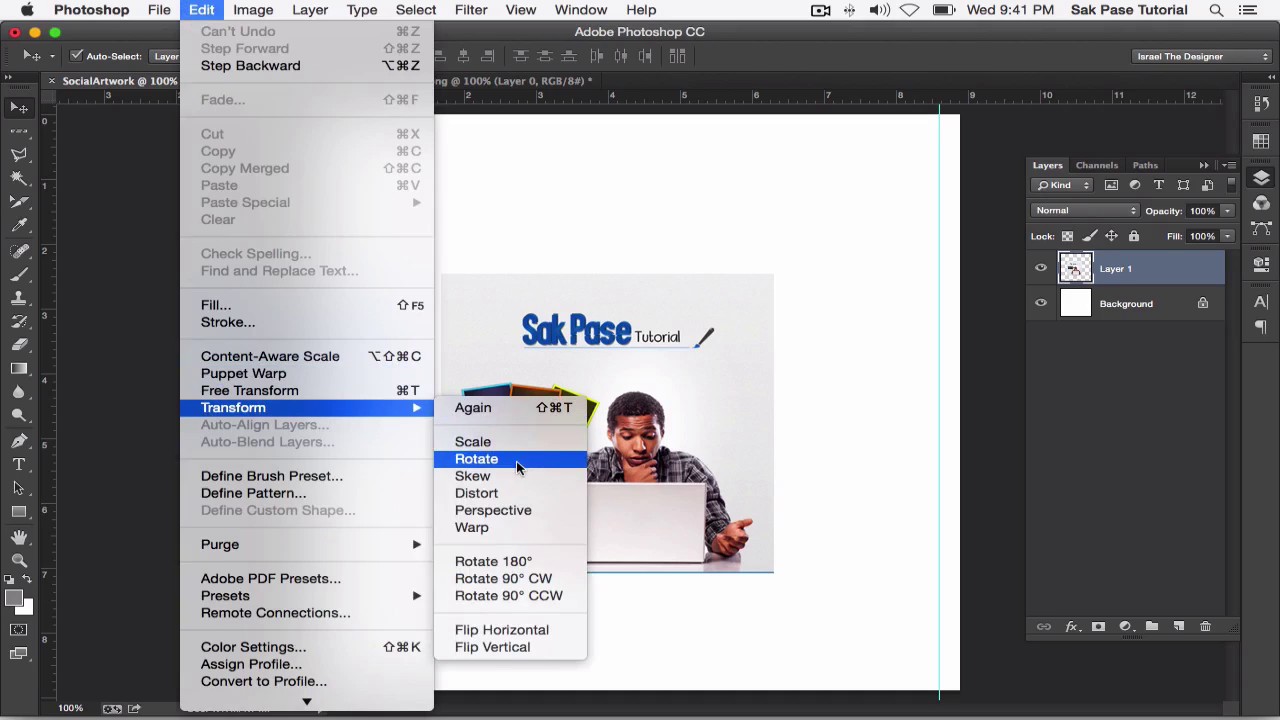
mouse_move(233, 407)
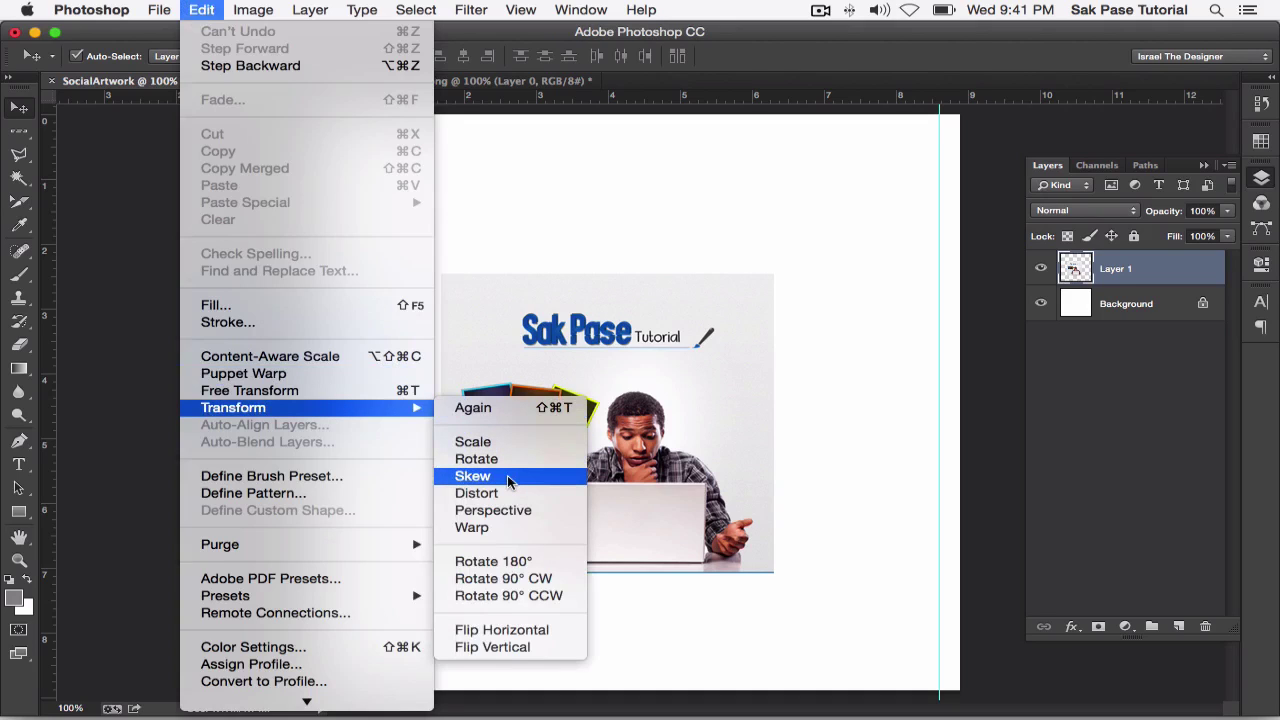
Step: Skew the Sak Pase image's four corners into a slanted trapezoid, then finish the skew
click(508, 478)
drag(773, 274, 912, 273)
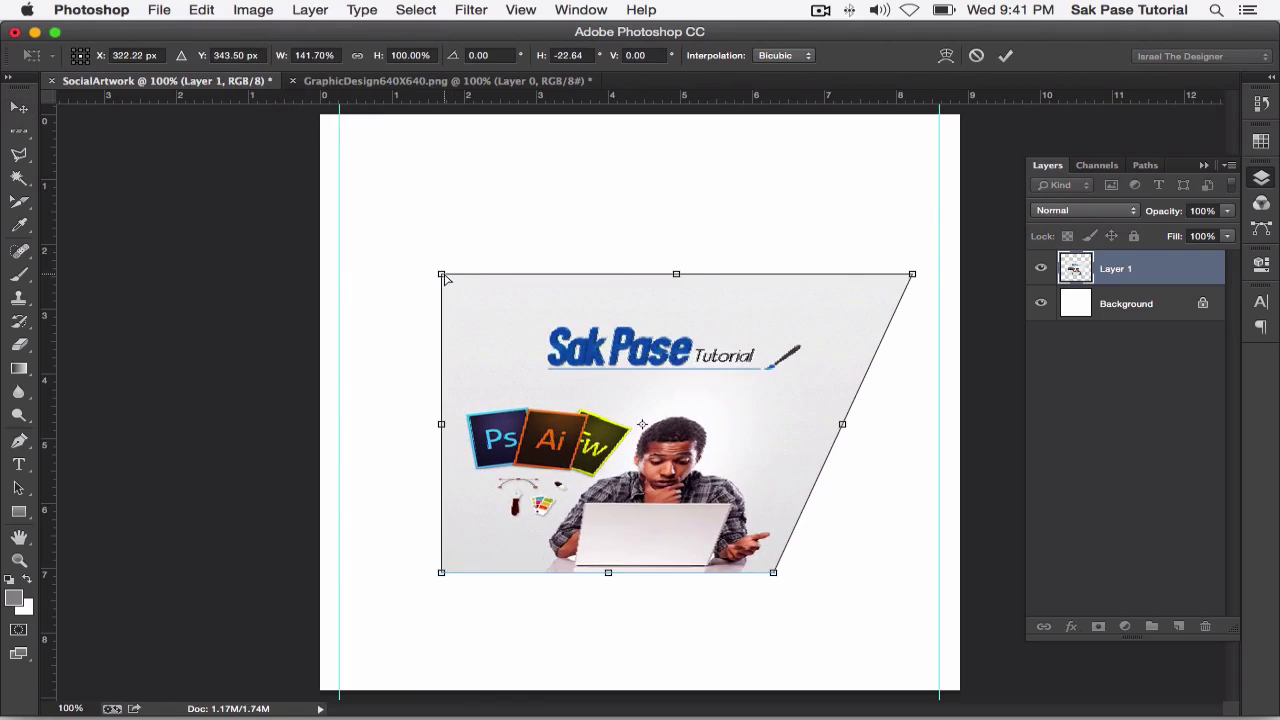
drag(441, 273, 303, 273)
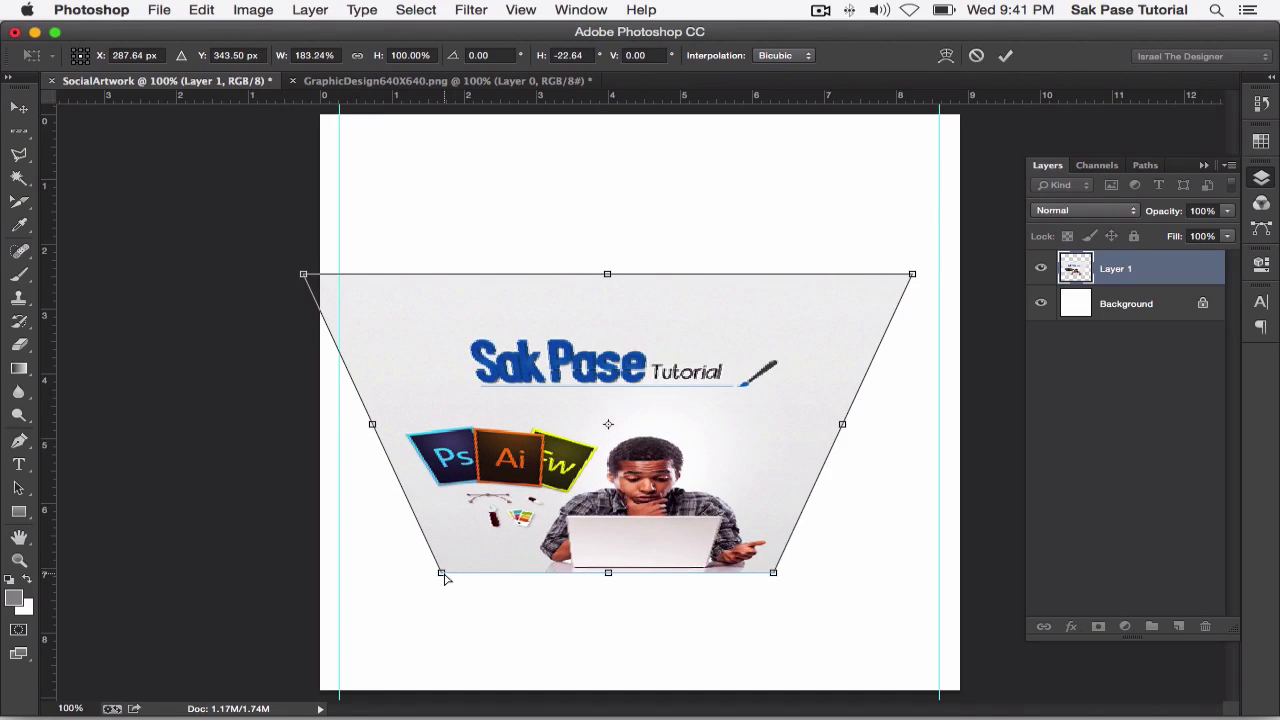
drag(441, 573, 417, 520)
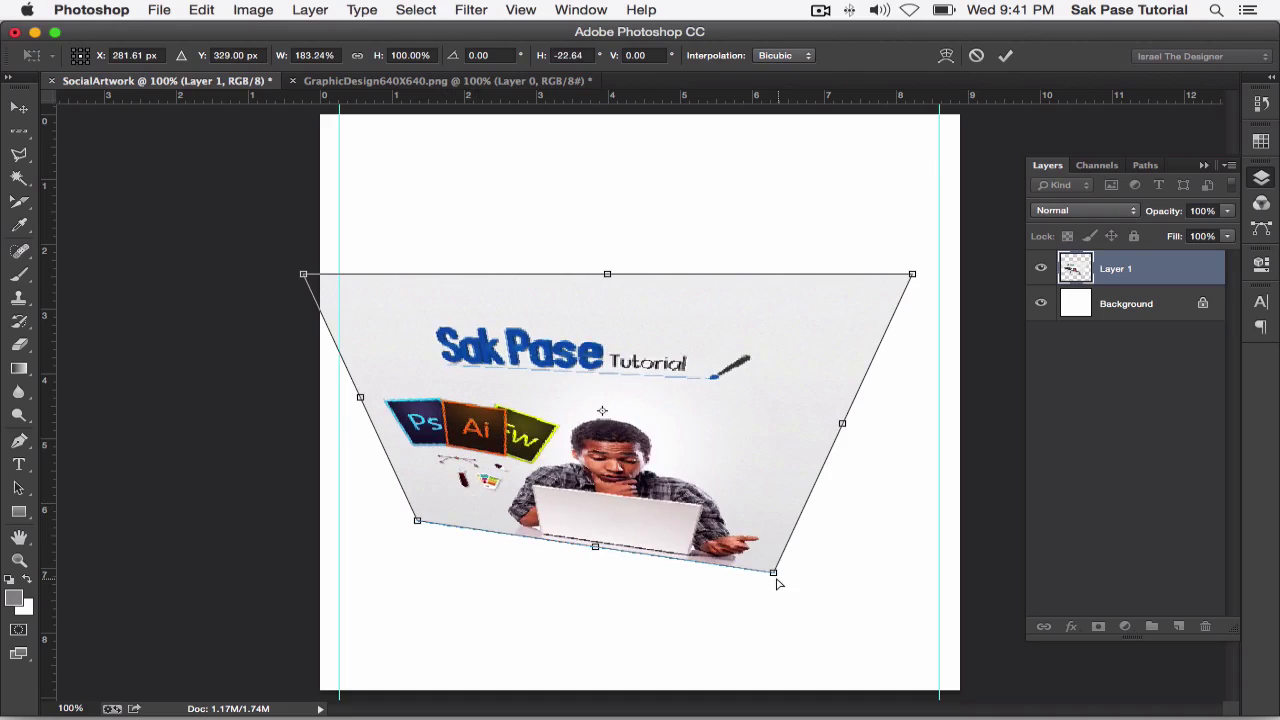
drag(773, 573, 816, 479)
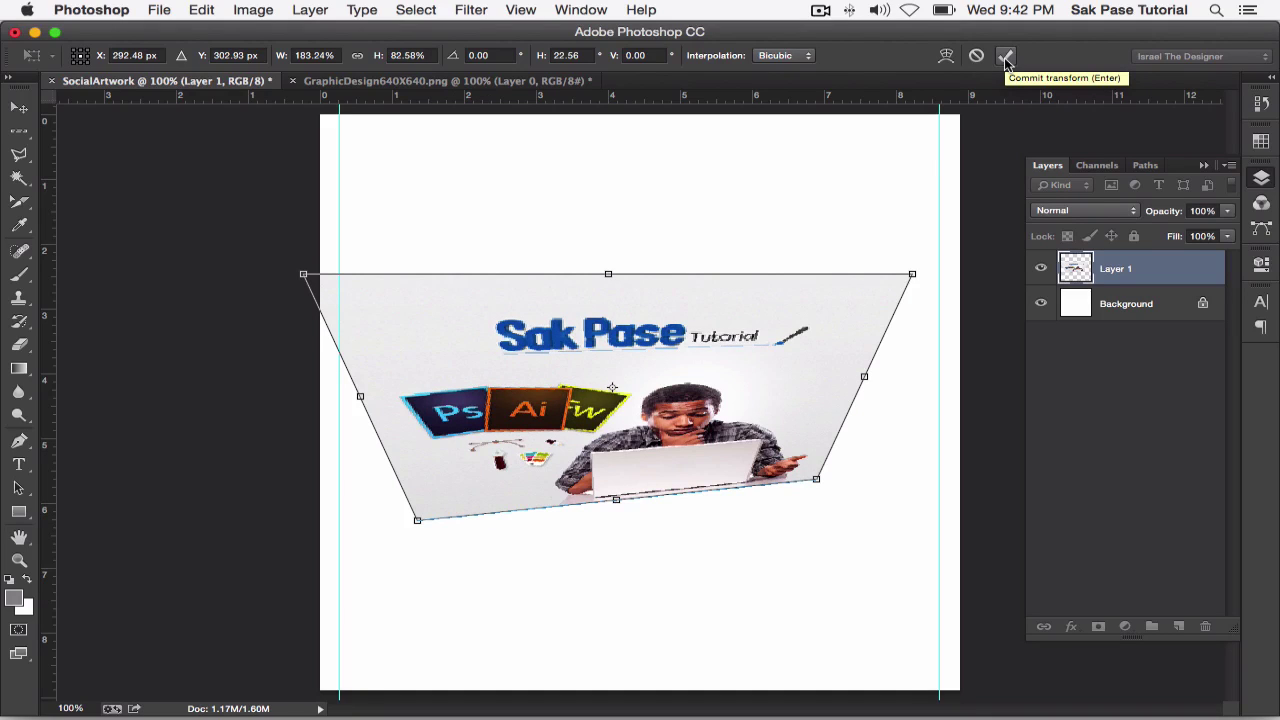
click(1006, 58)
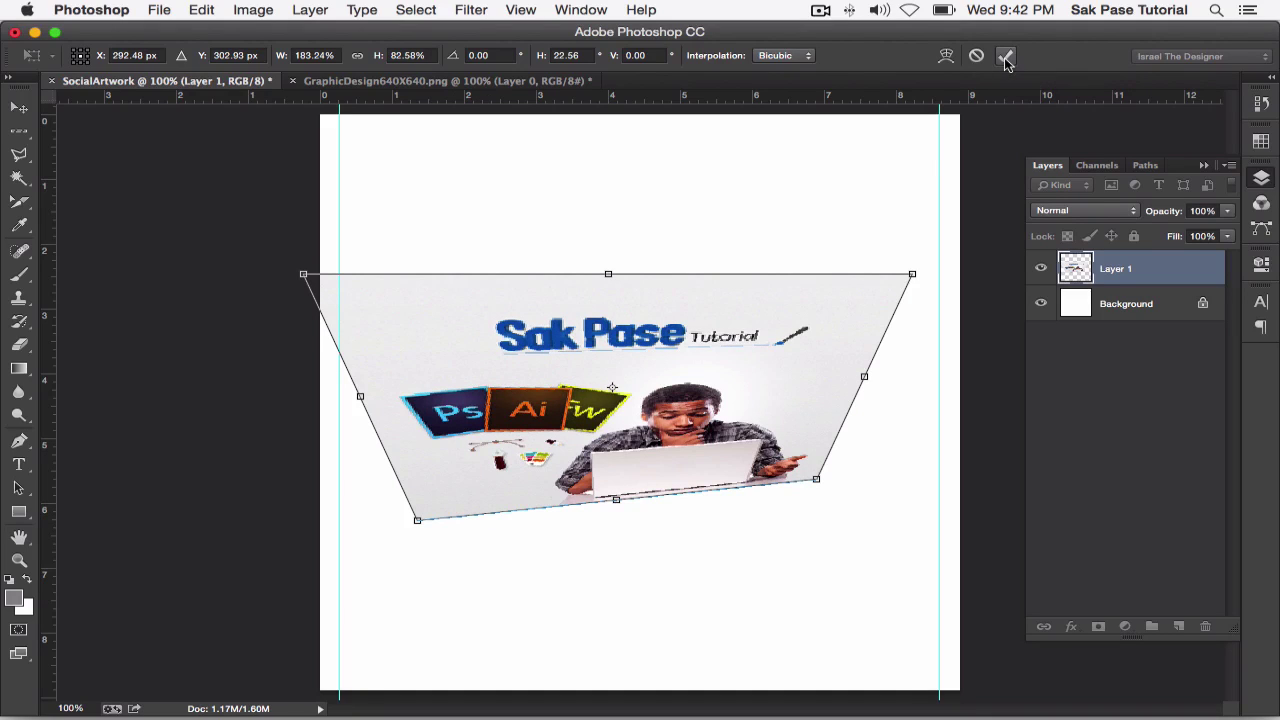
click(201, 9)
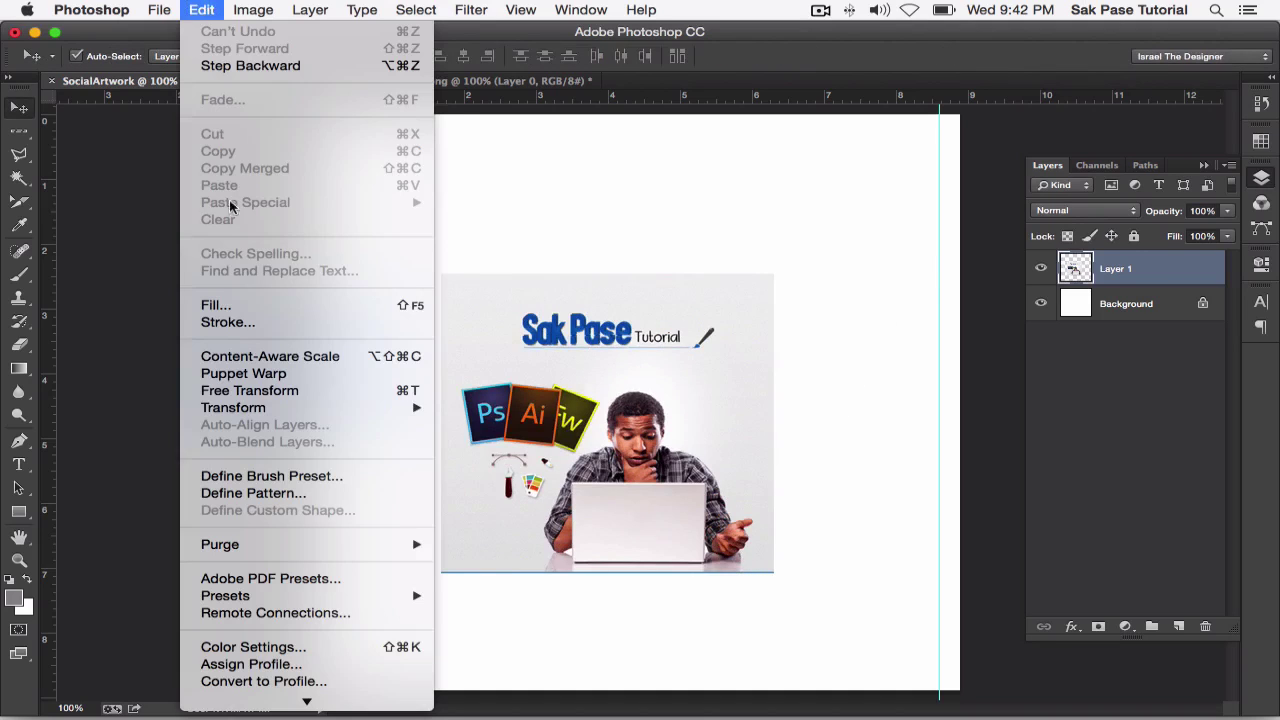
mouse_move(233, 407)
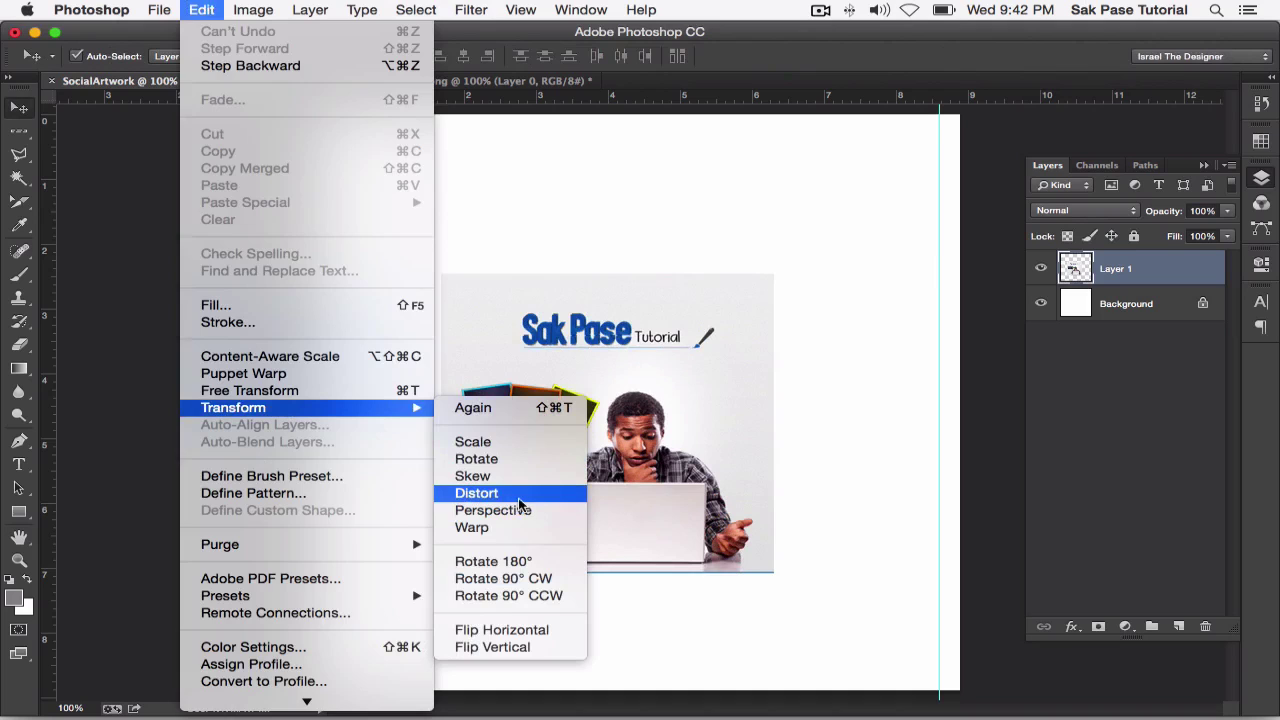
click(519, 494)
mouse_move(775, 276)
mouse_down()
mouse_move(925, 285)
mouse_move(903, 276)
mouse_up()
drag(441, 274, 382, 223)
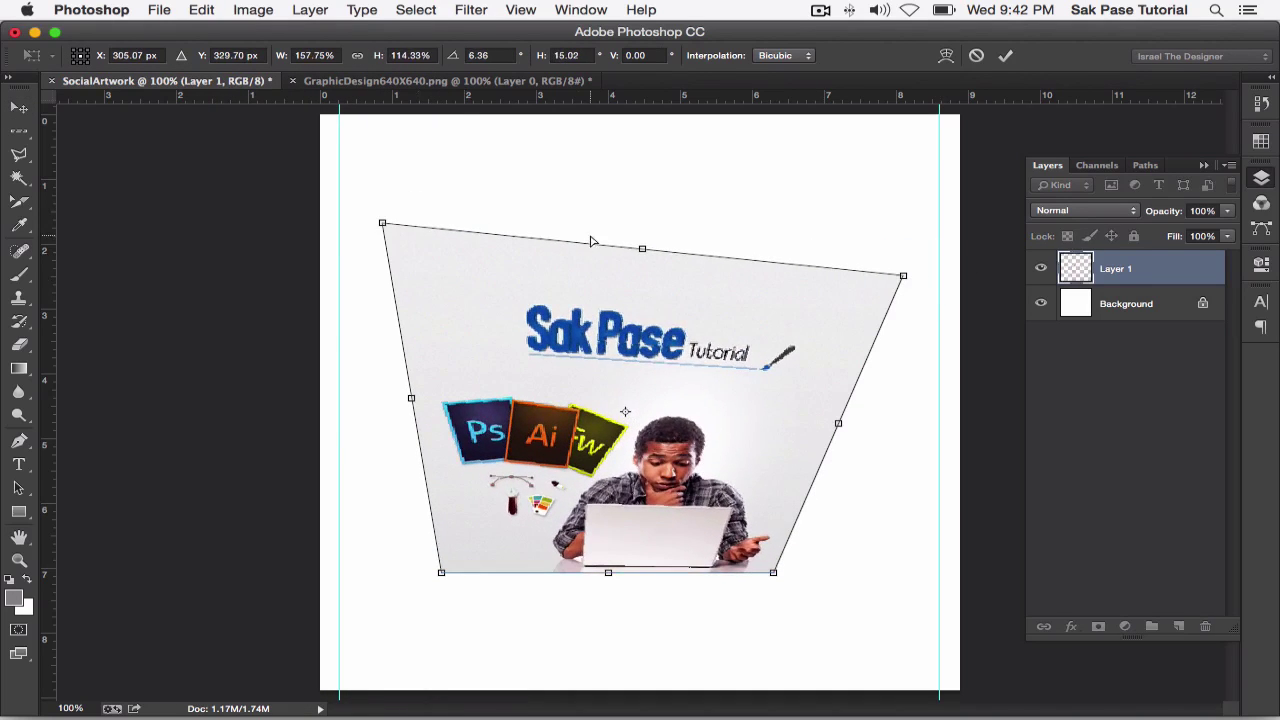
drag(642, 248, 614, 295)
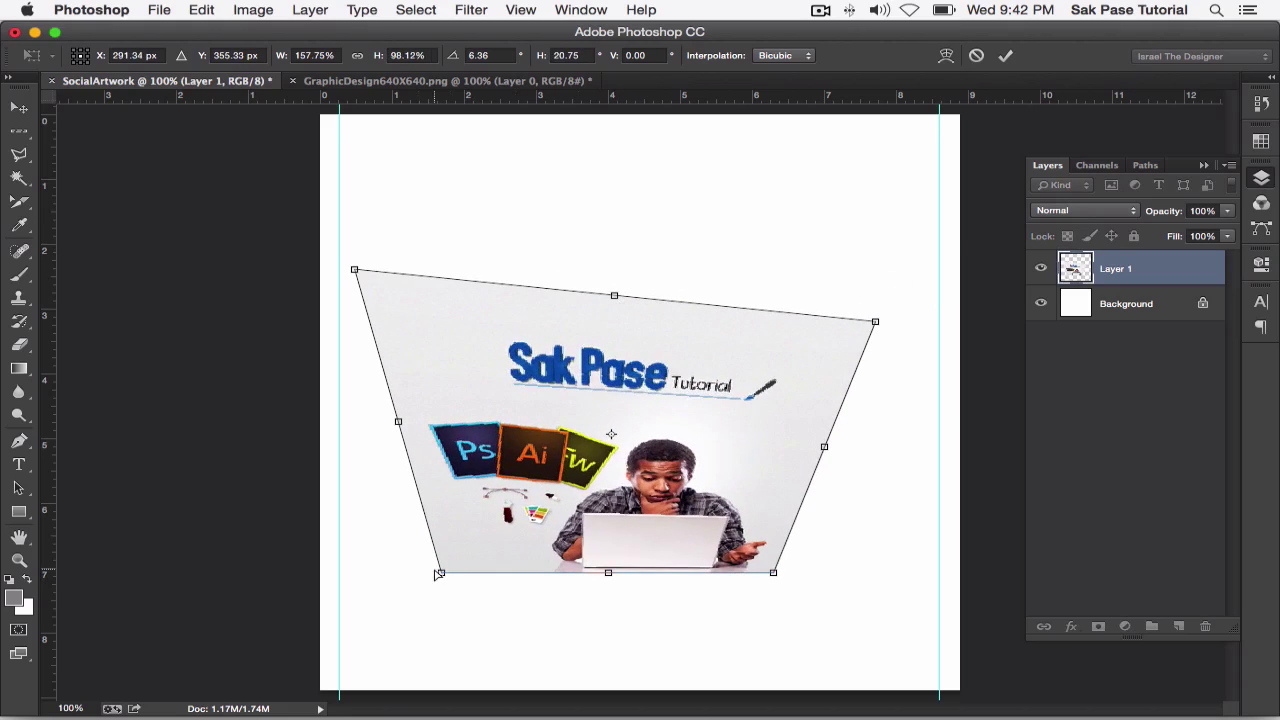
drag(438, 574, 556, 482)
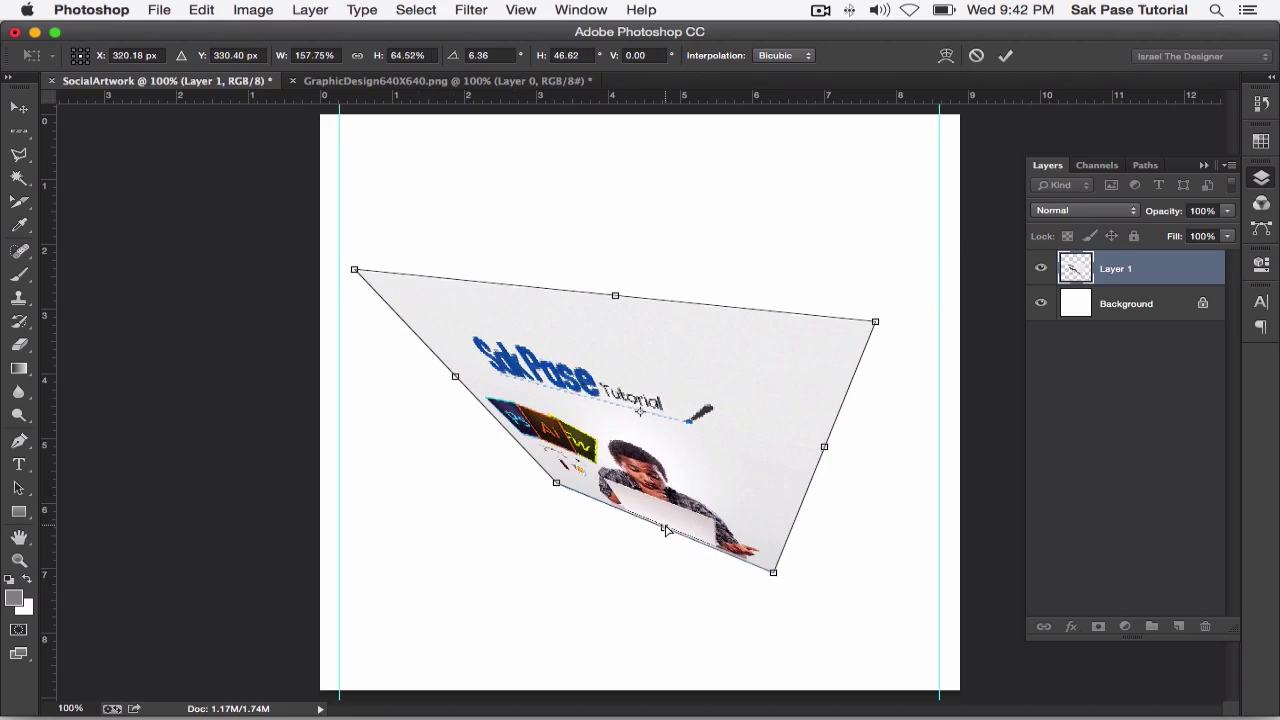
drag(665, 530, 594, 513)
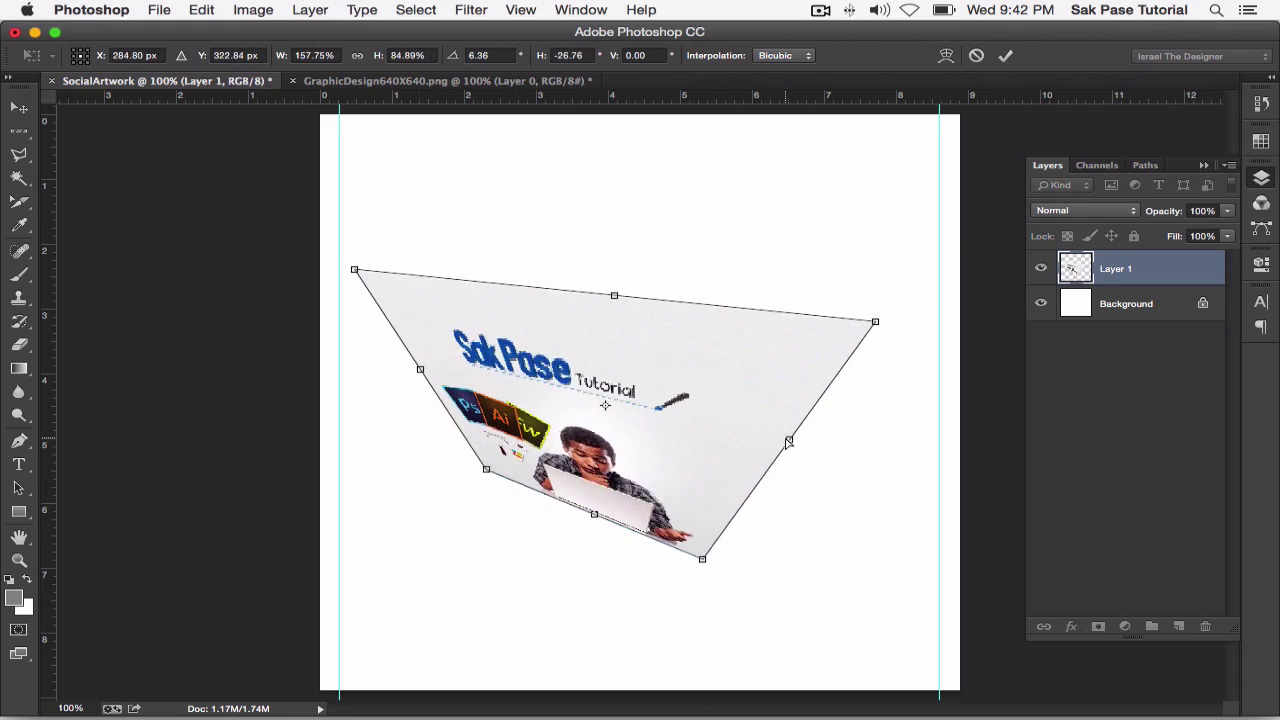
drag(788, 441, 771, 416)
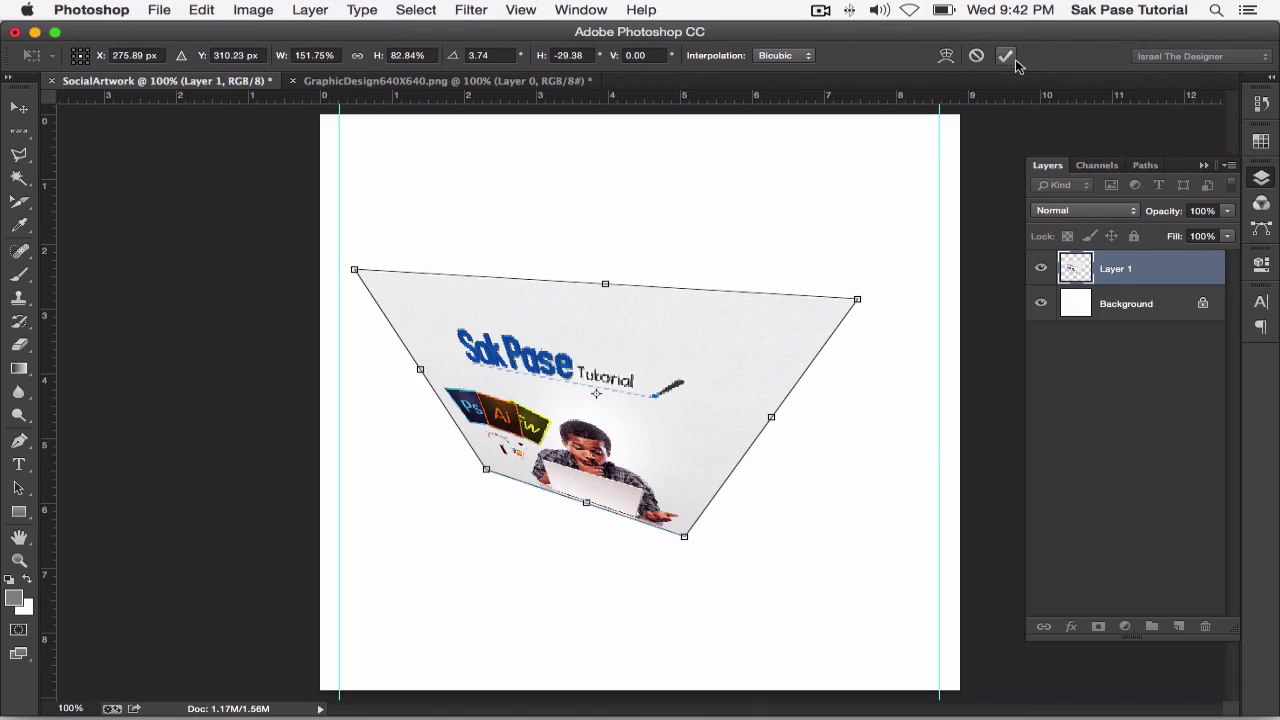
click(976, 55)
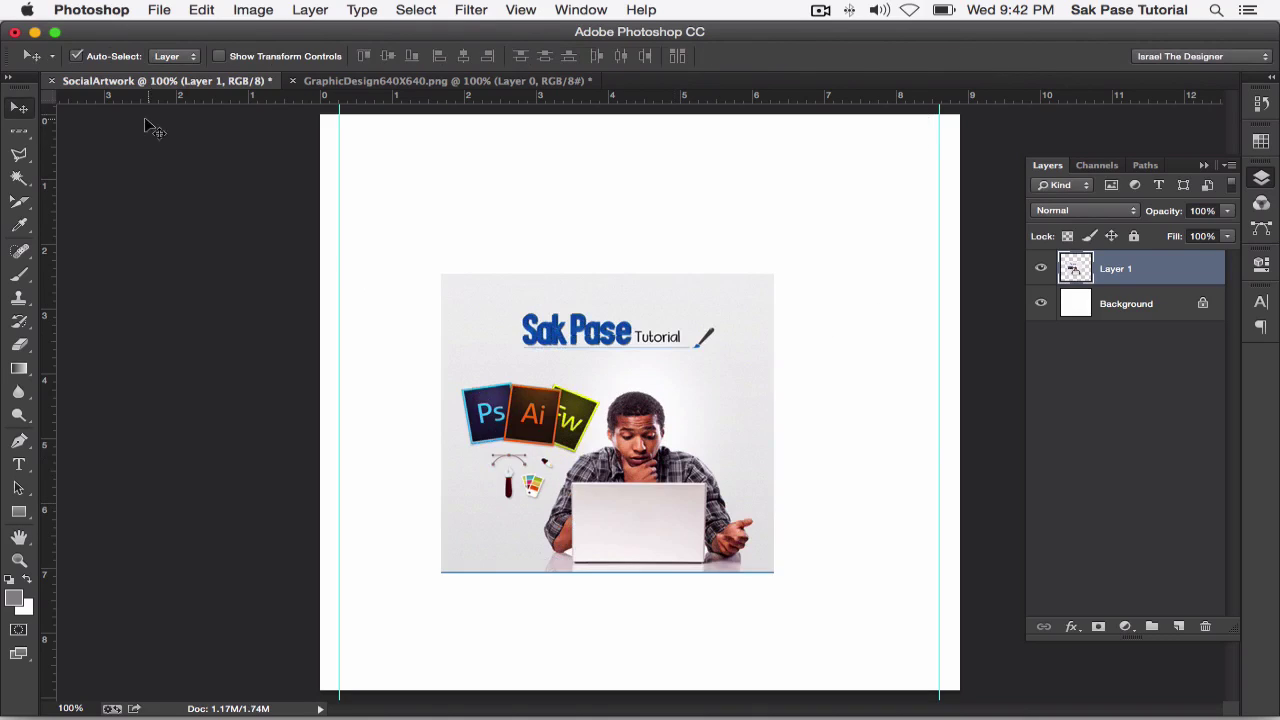
click(204, 10)
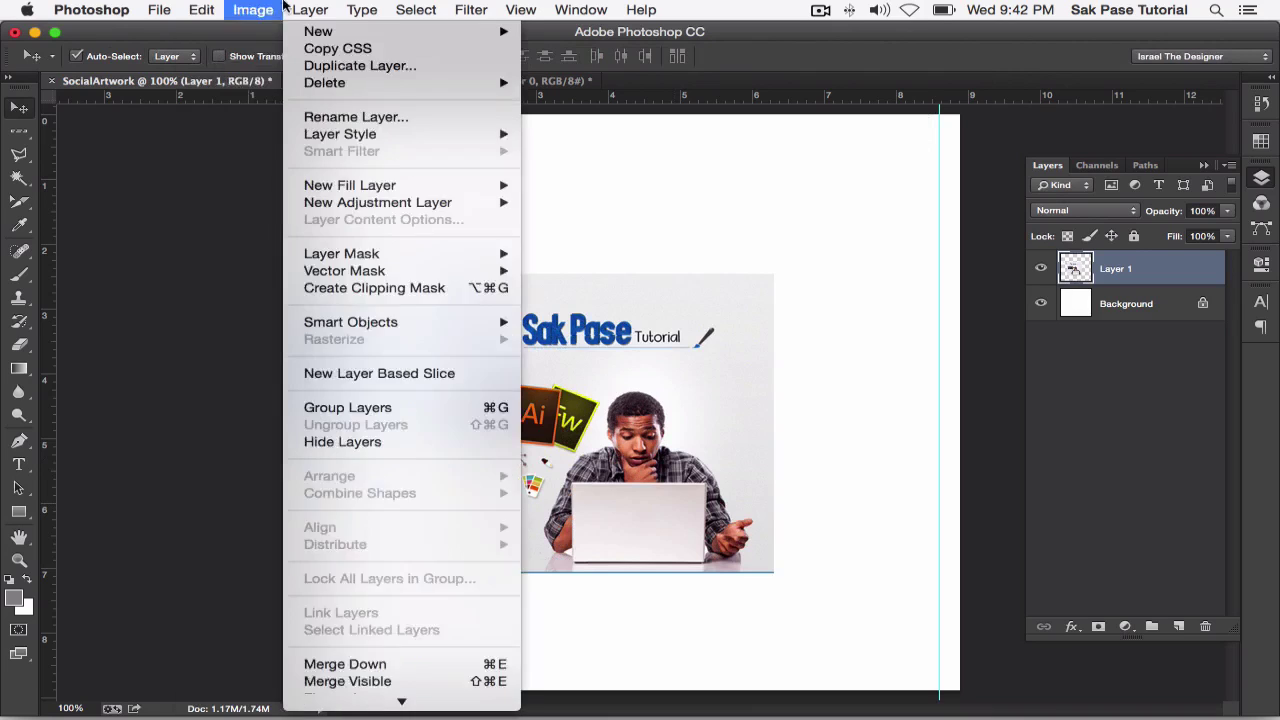
mouse_move(233, 407)
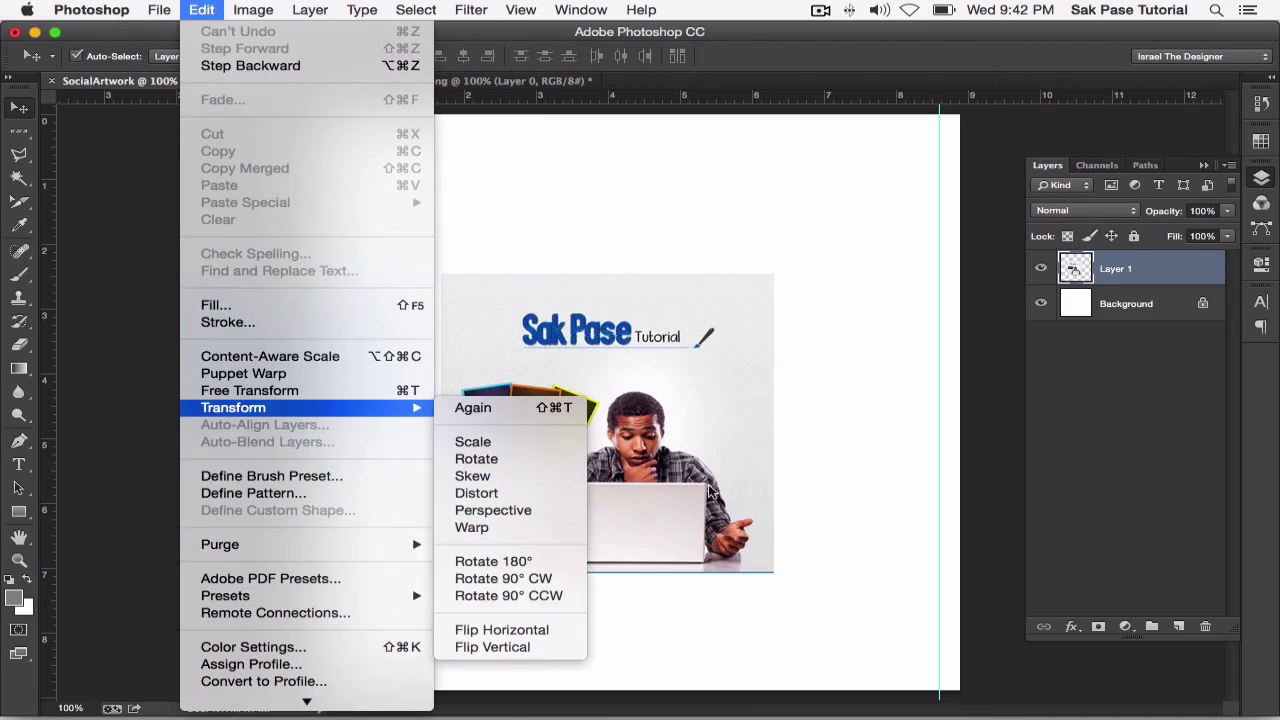
click(541, 510)
drag(608, 282, 730, 280)
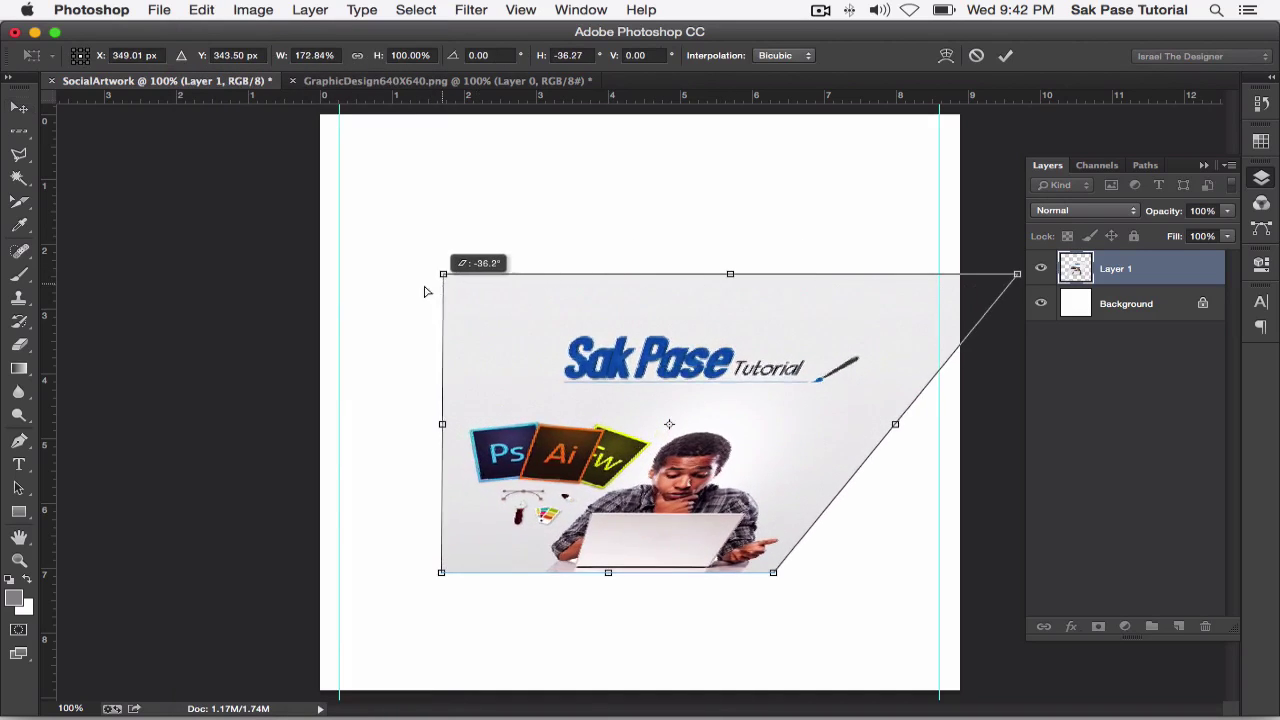
drag(566, 282, 422, 283)
drag(608, 572, 679, 572)
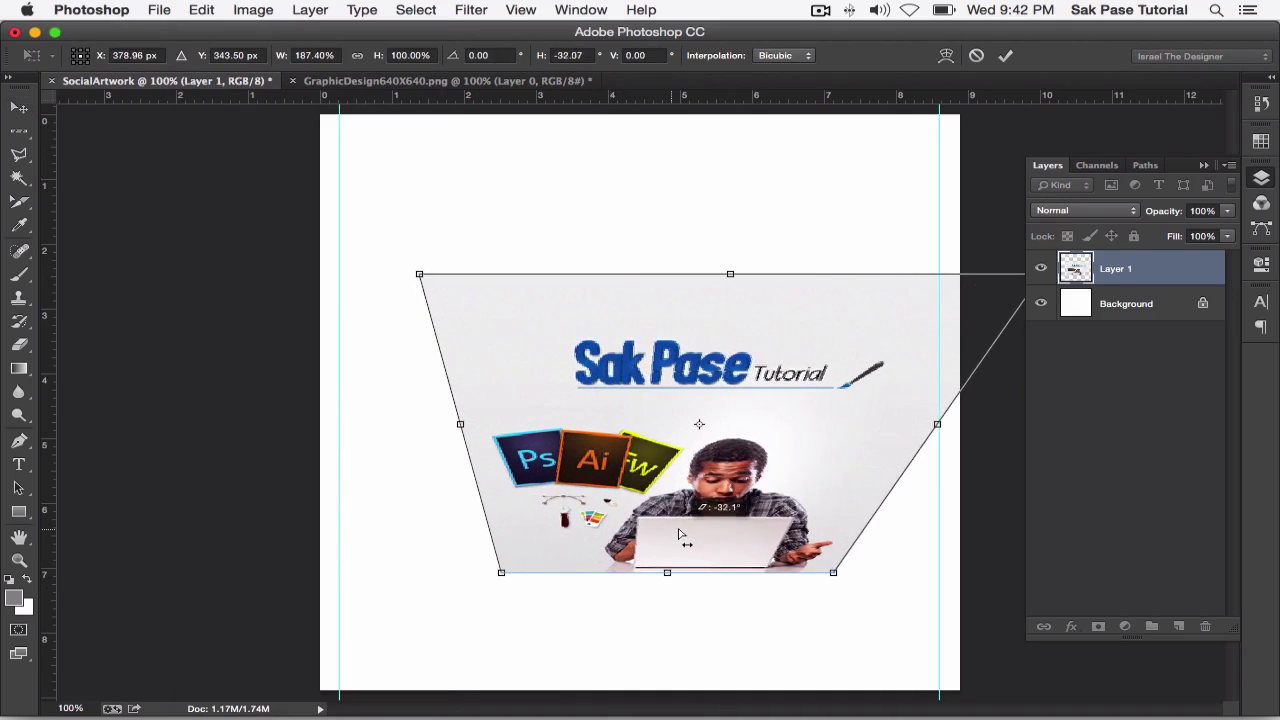
drag(849, 576, 914, 530)
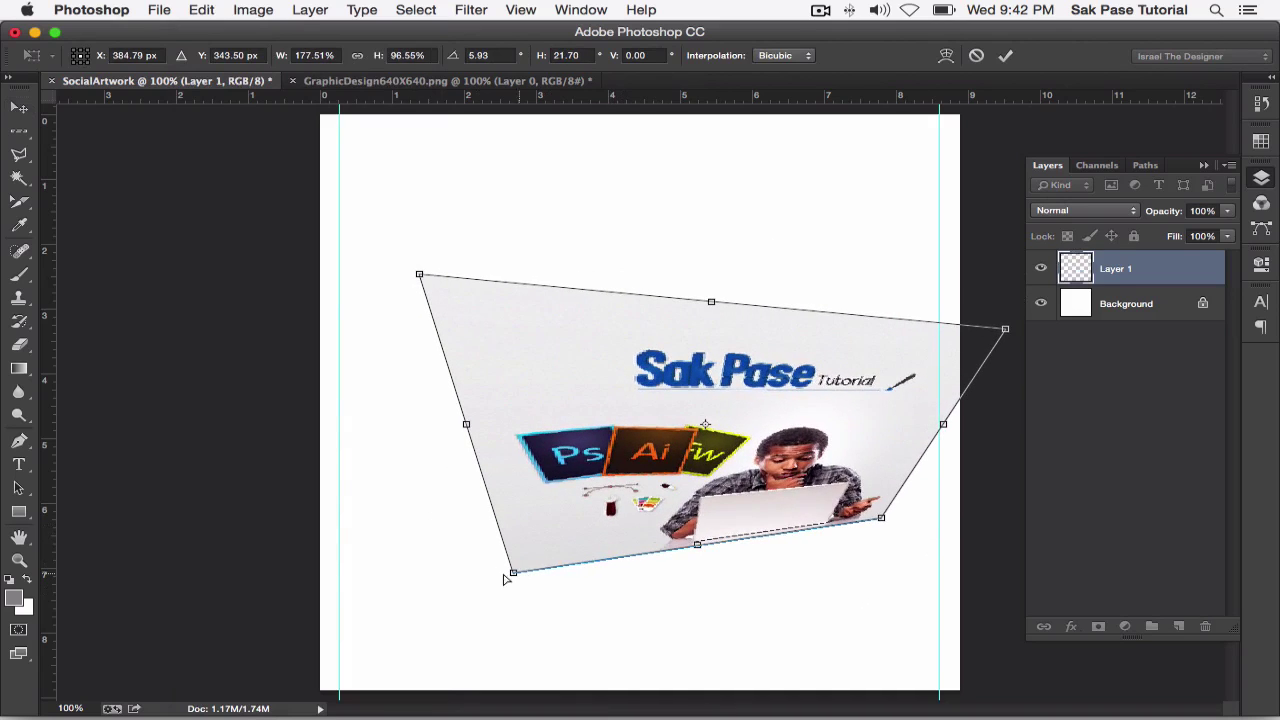
mouse_move(506, 574)
mouse_down()
mouse_move(437, 551)
mouse_move(401, 558)
mouse_up()
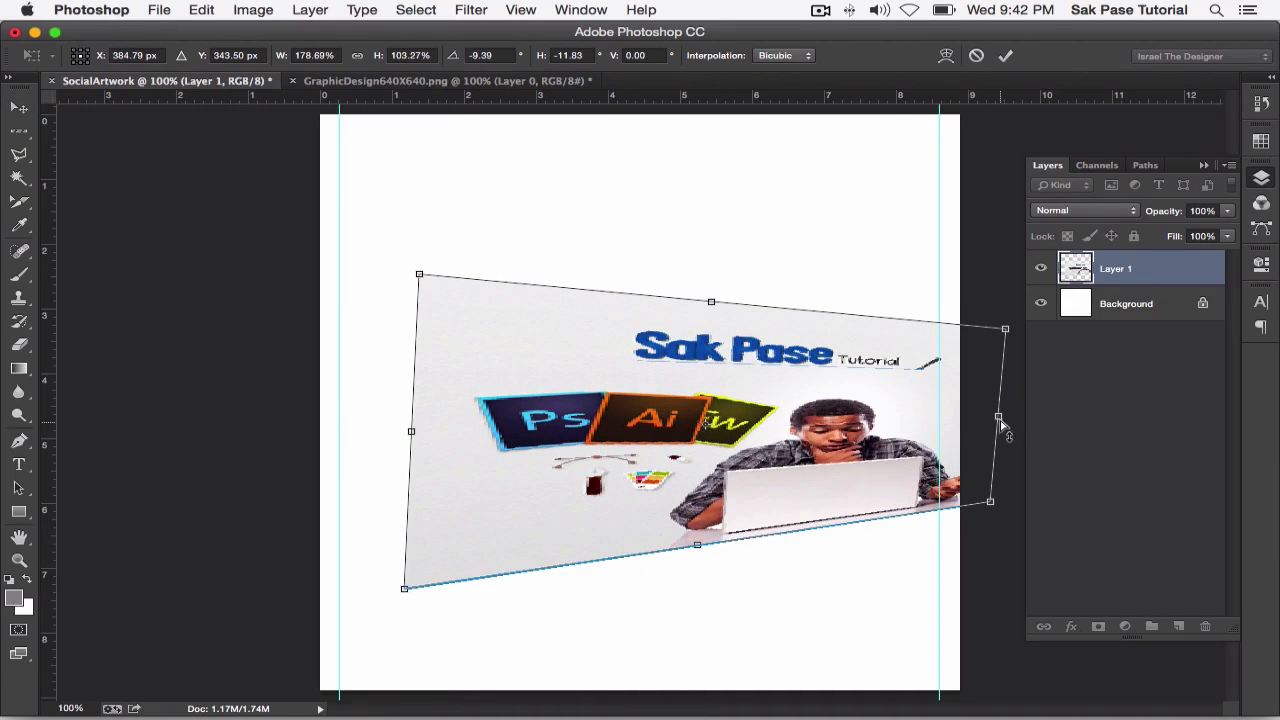
drag(998, 415, 800, 482)
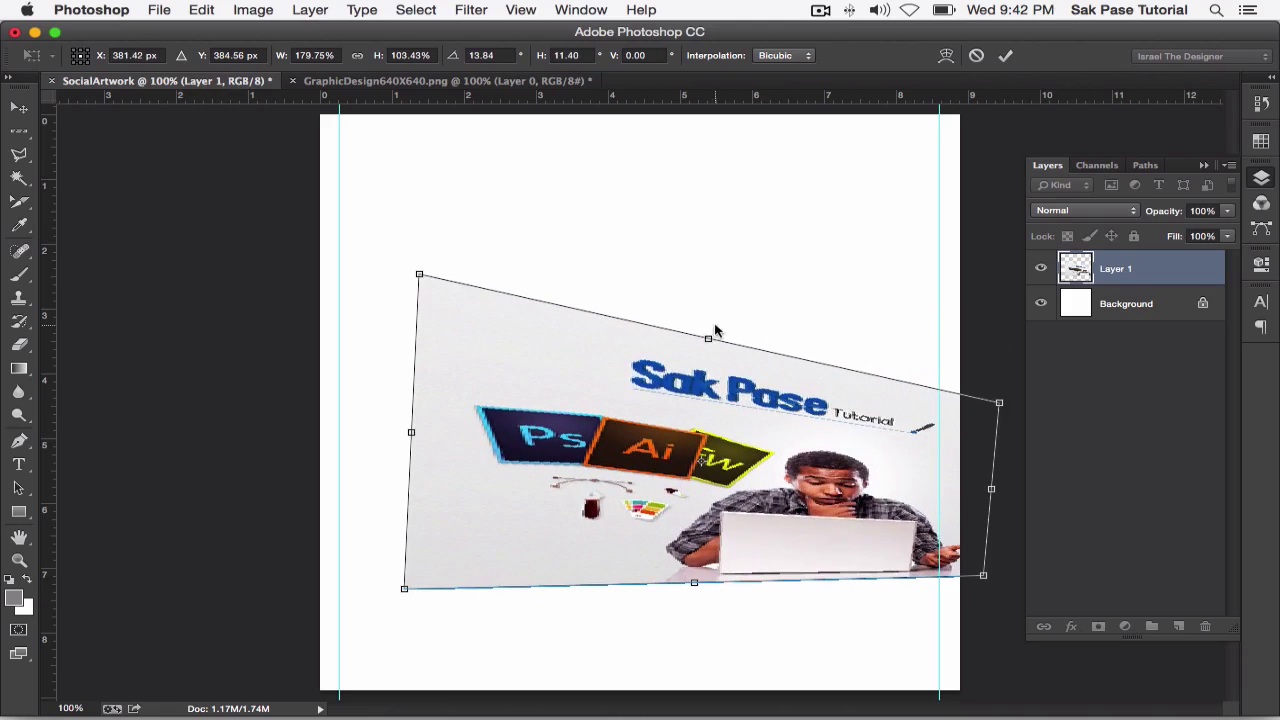
drag(708, 340, 761, 344)
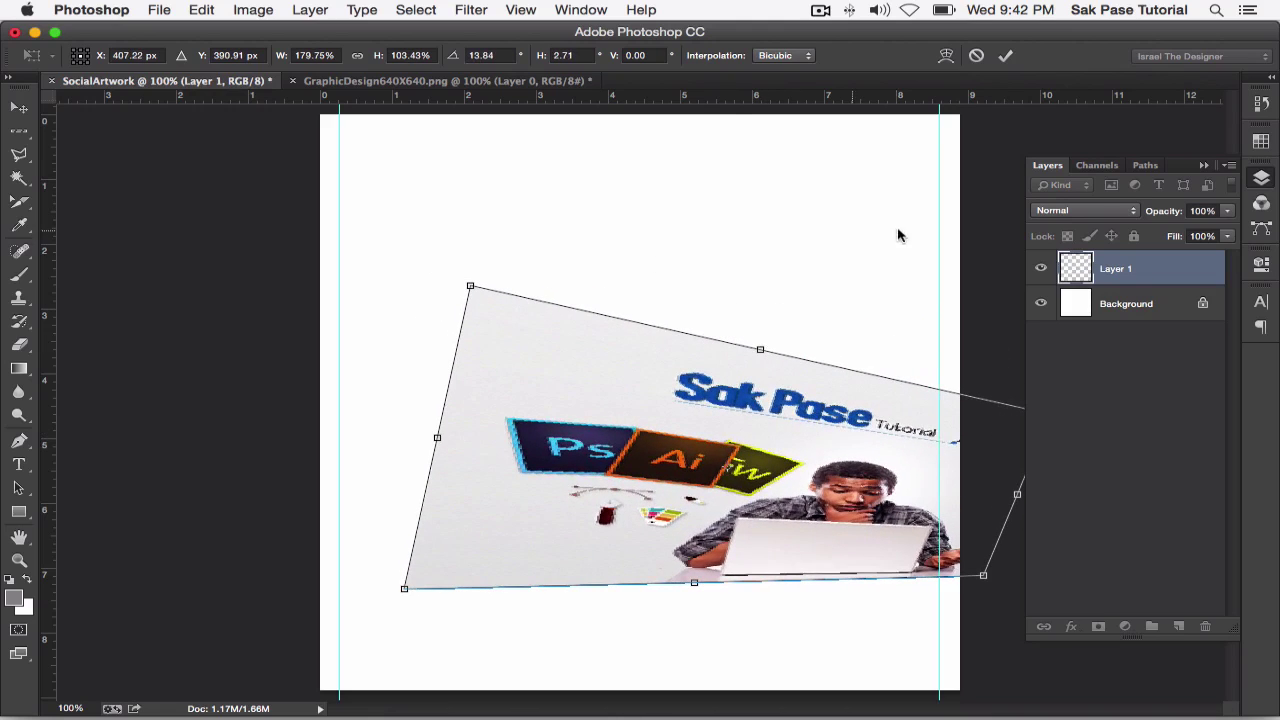
click(978, 57)
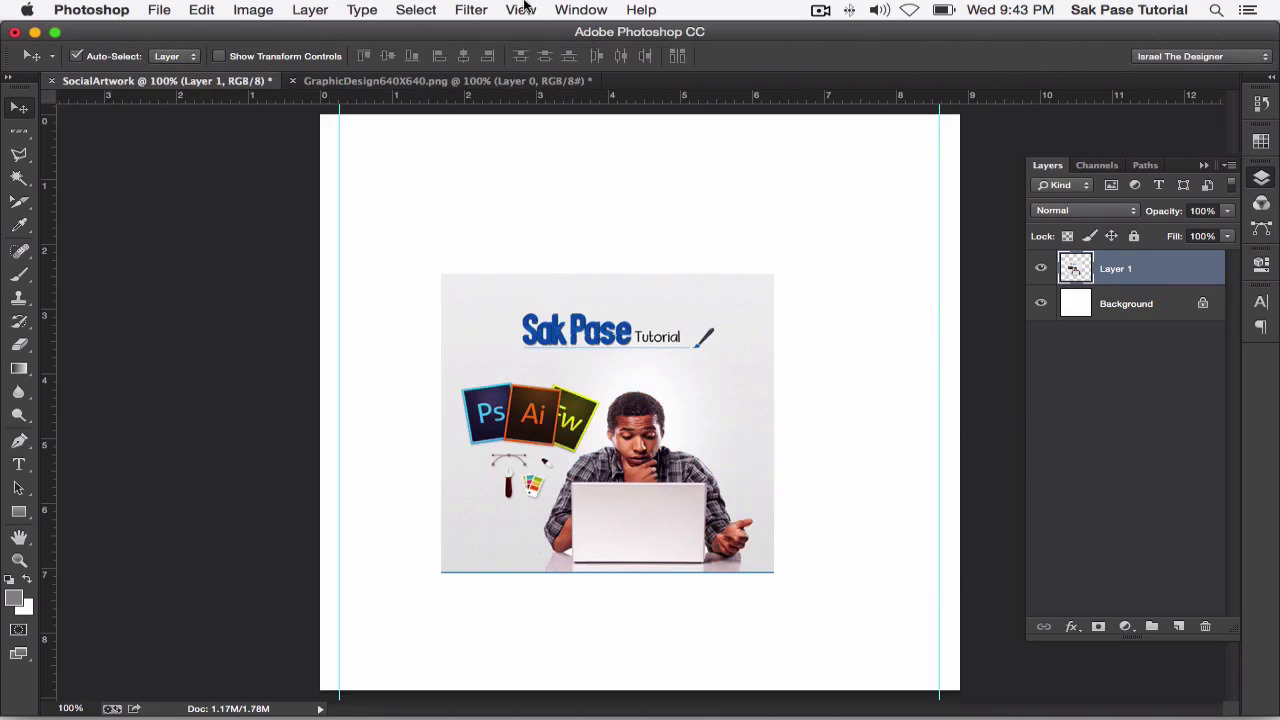
click(205, 10)
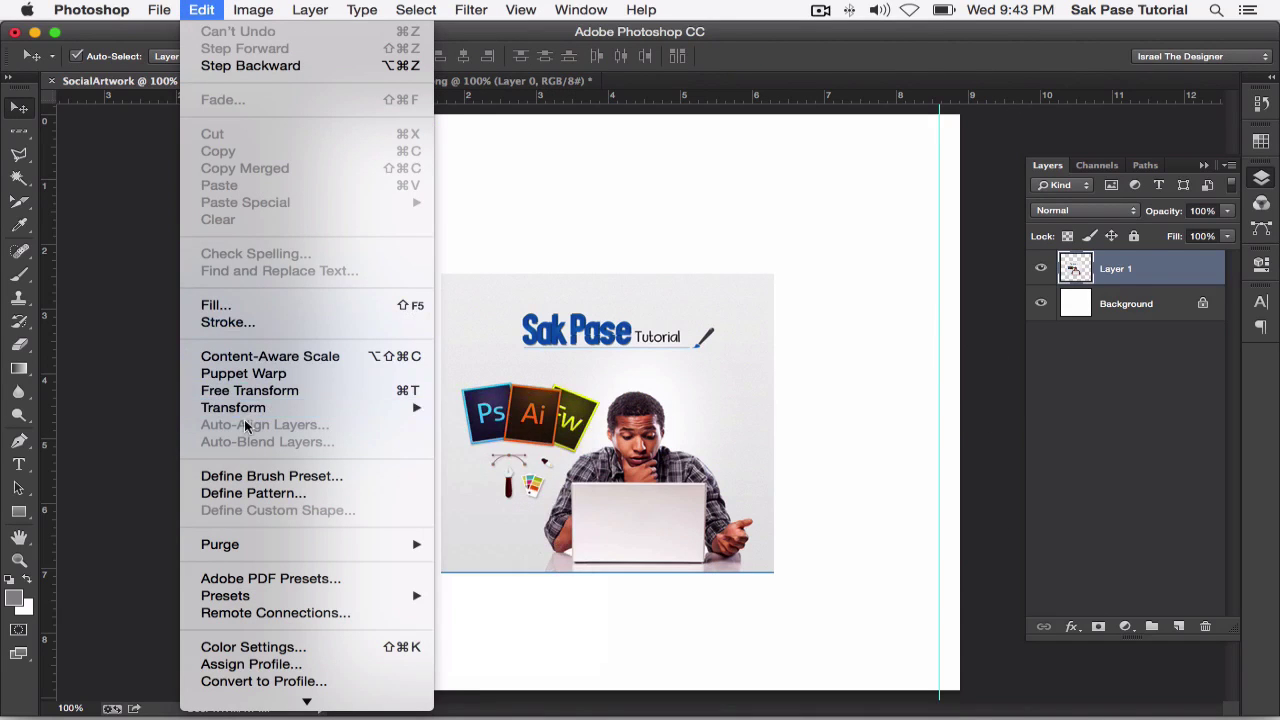
mouse_move(233, 407)
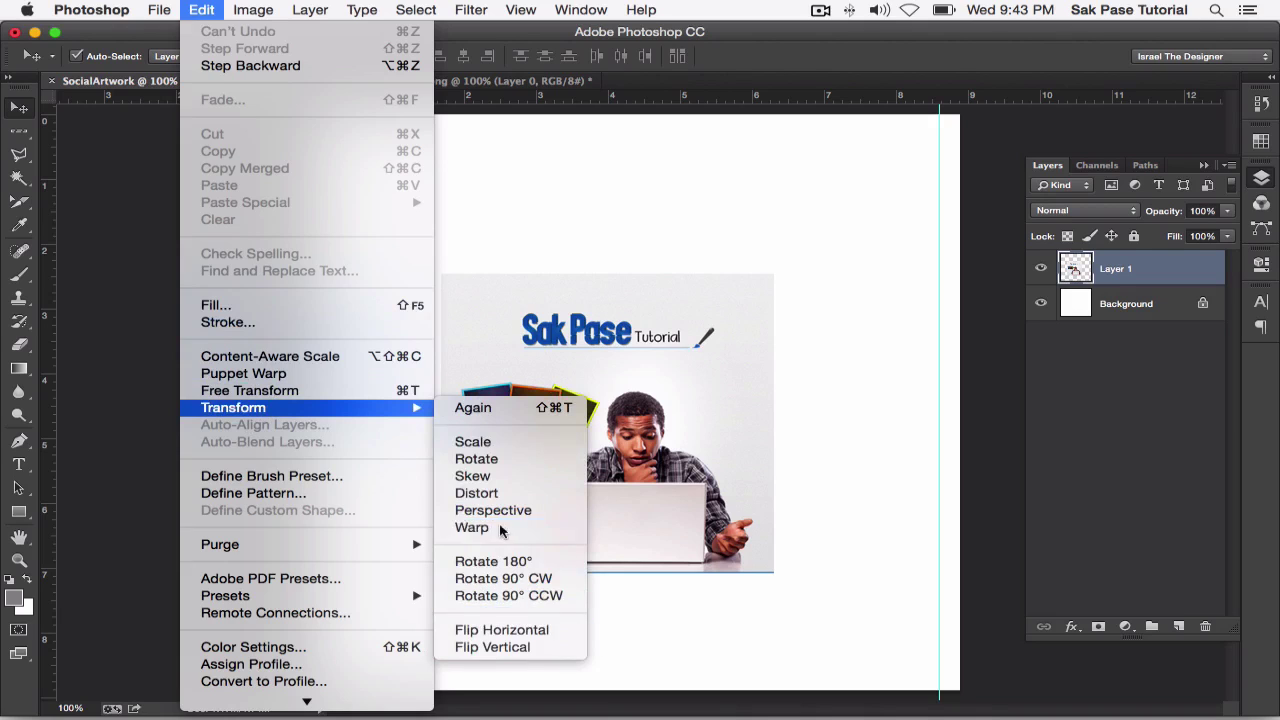
Step: Warp the Sak Pase image, bowing top and bottom edges and pulling both sides inward, and commit
click(472, 527)
drag(664, 274, 648, 320)
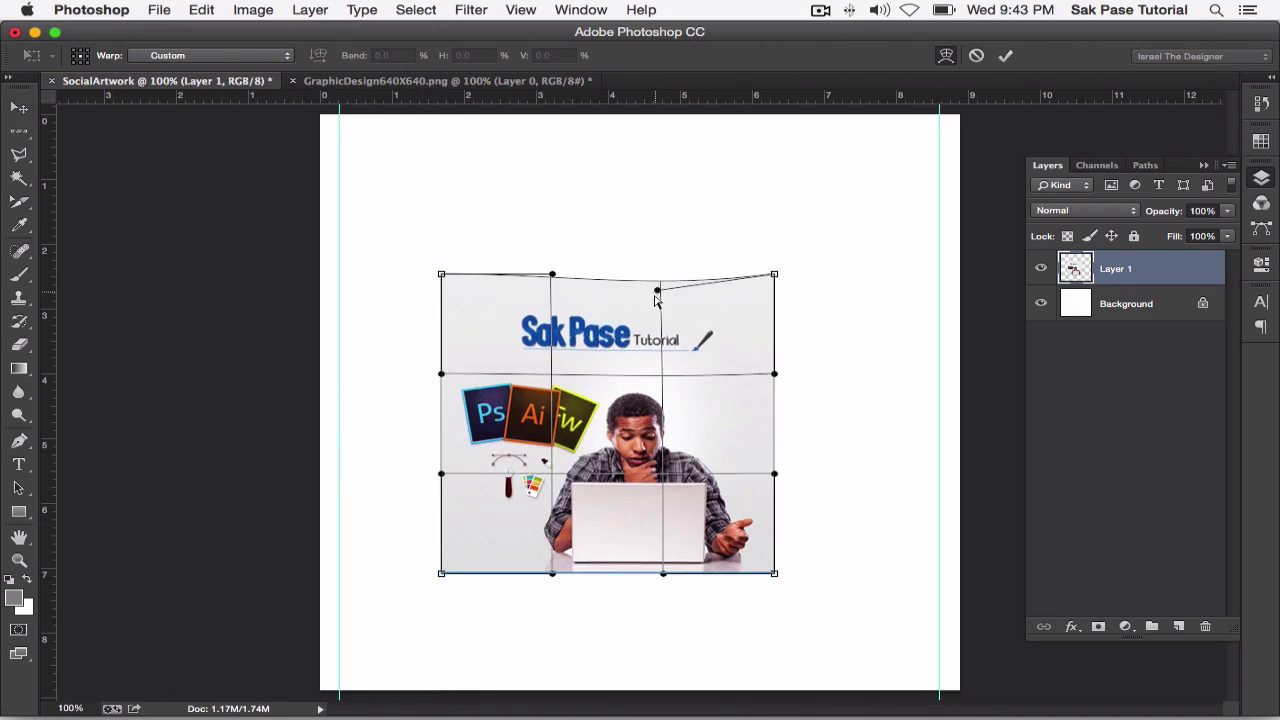
drag(555, 277, 551, 330)
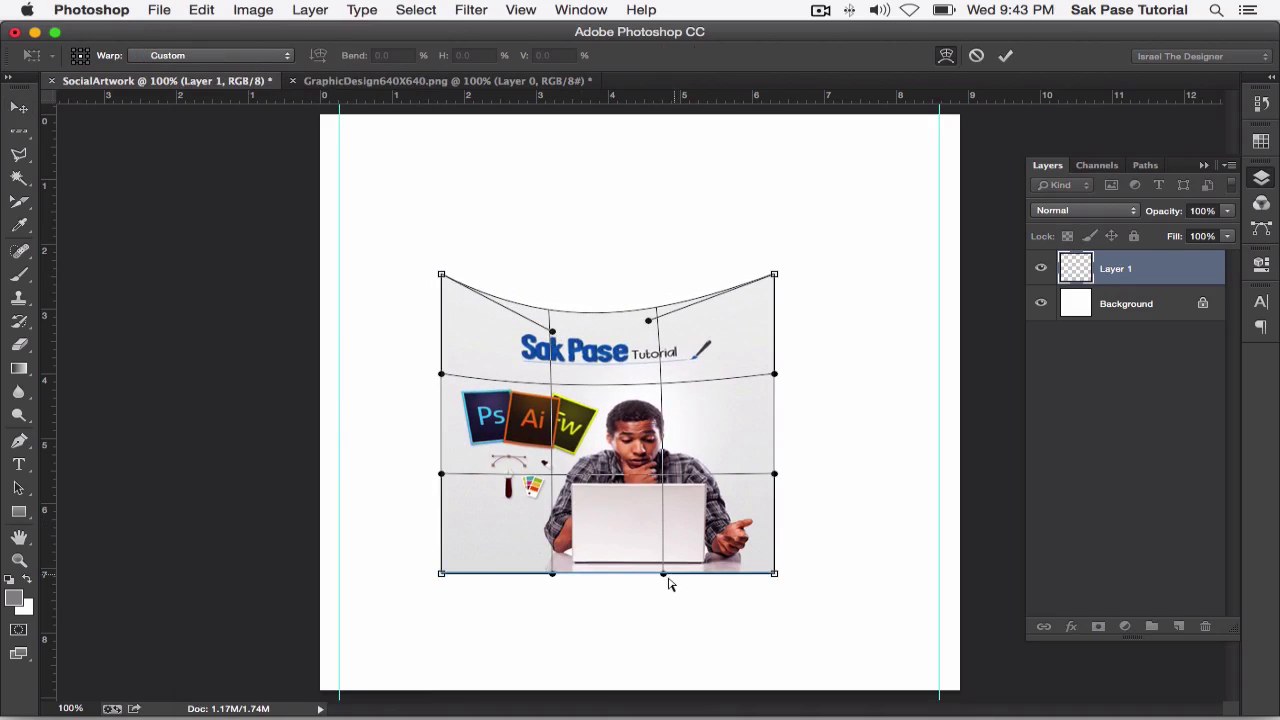
drag(664, 575, 658, 547)
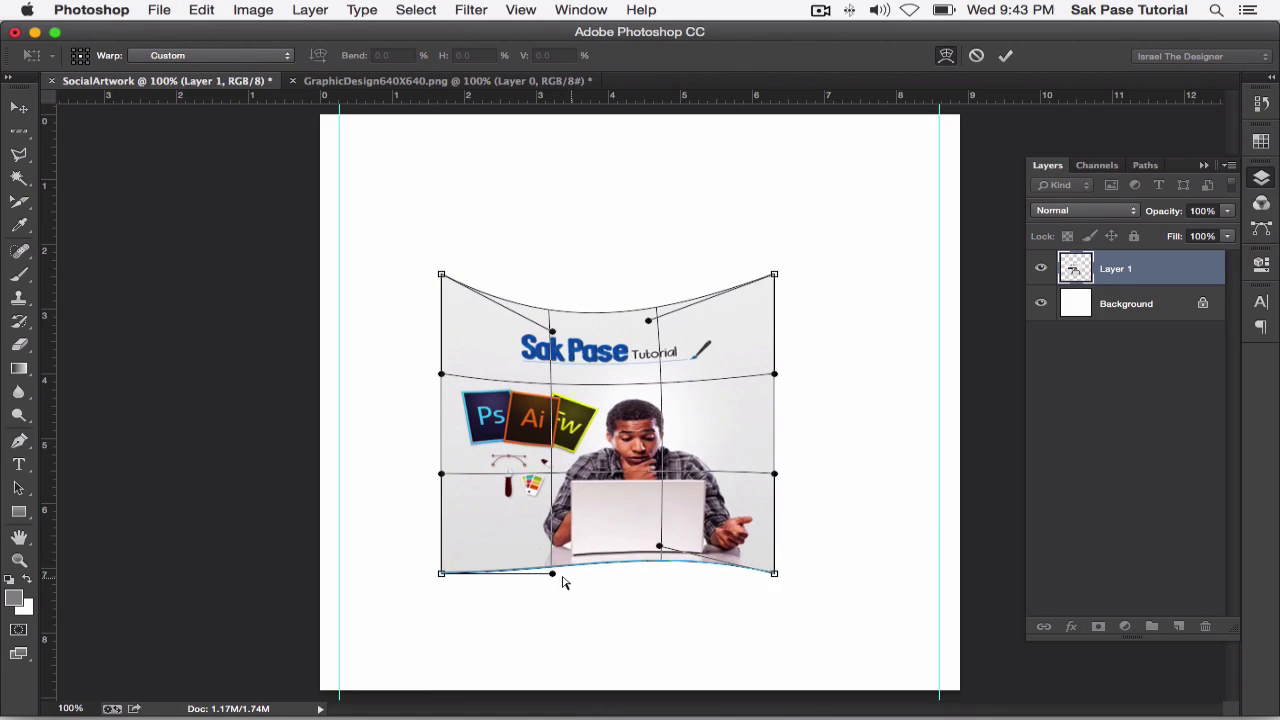
drag(555, 577, 553, 538)
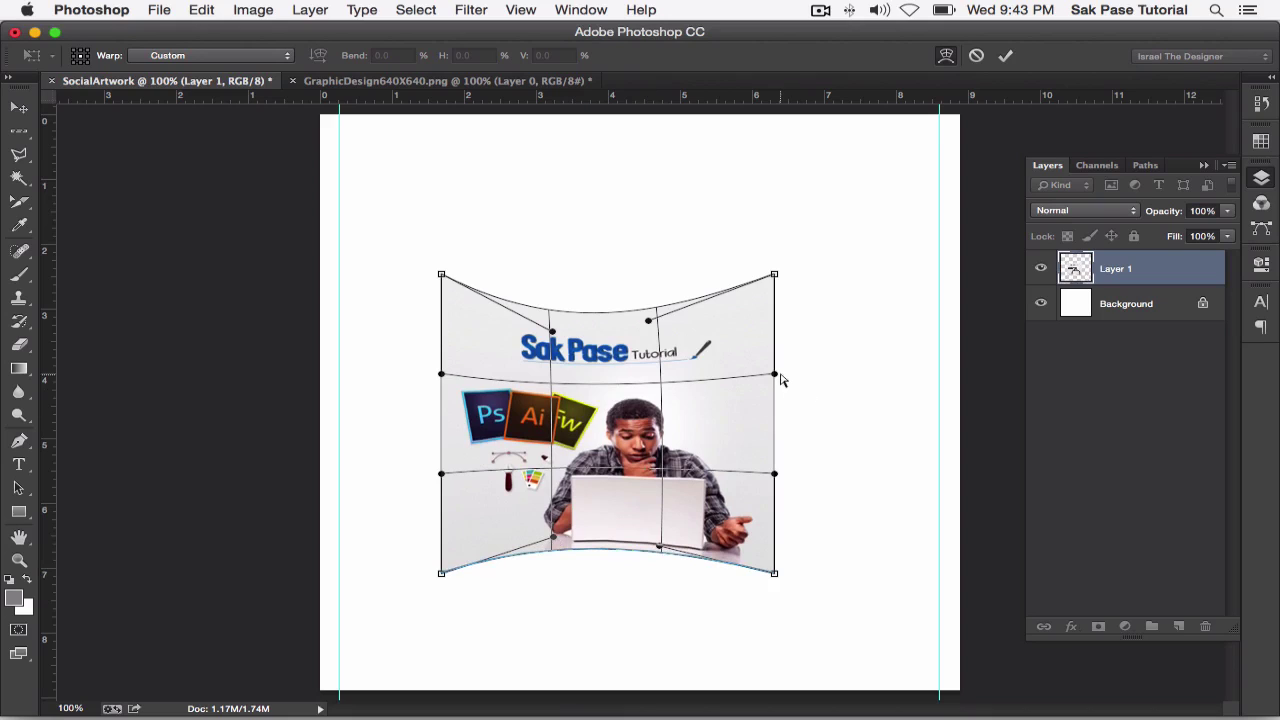
drag(763, 377, 744, 378)
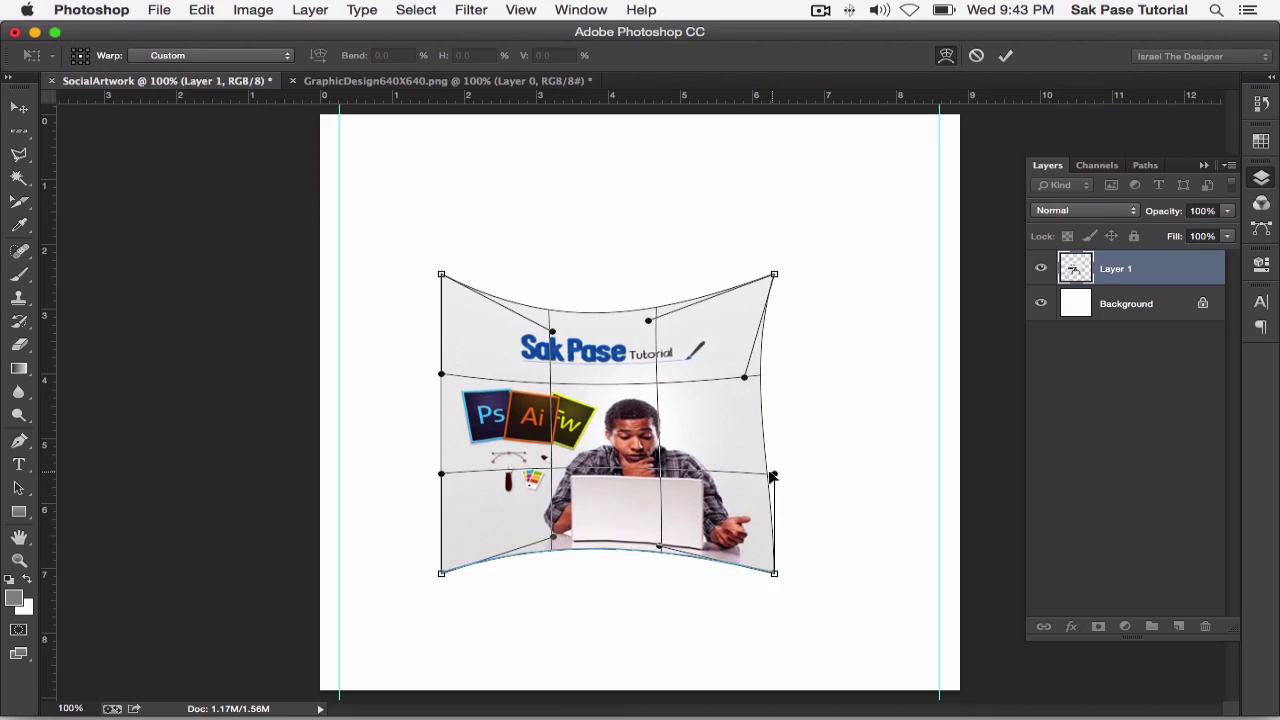
drag(775, 474, 757, 478)
drag(442, 375, 470, 376)
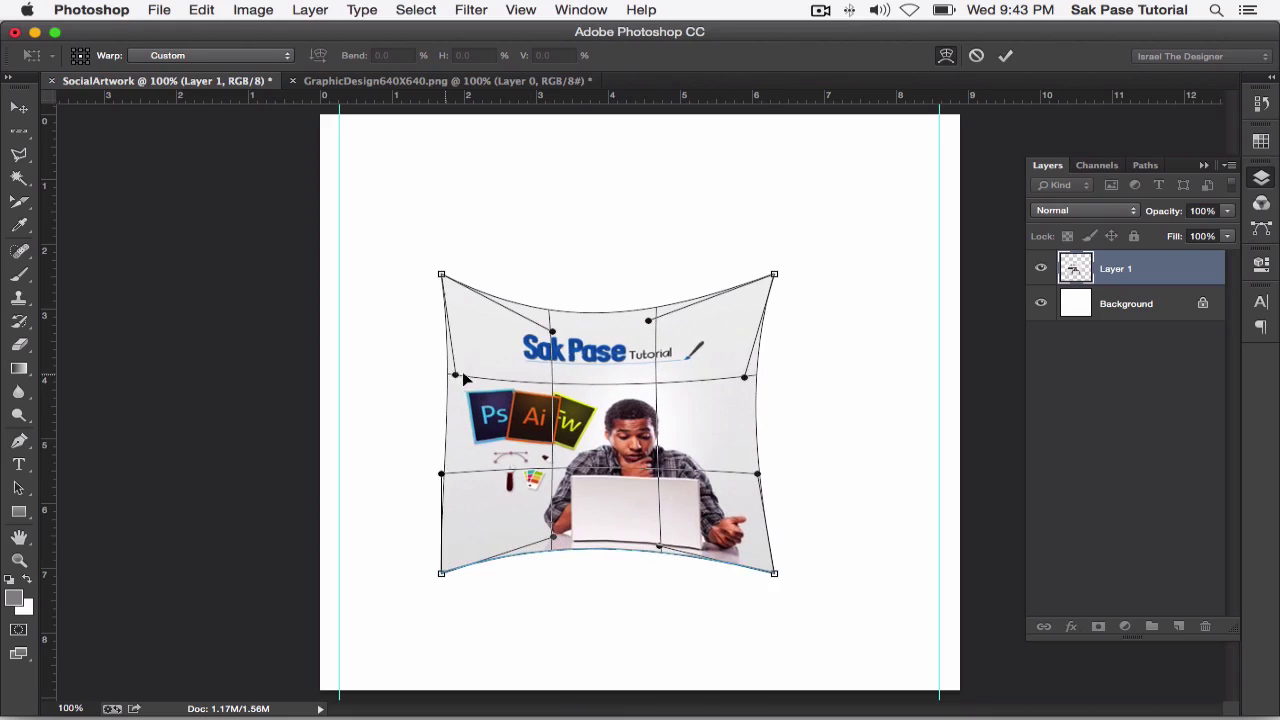
drag(441, 474, 476, 475)
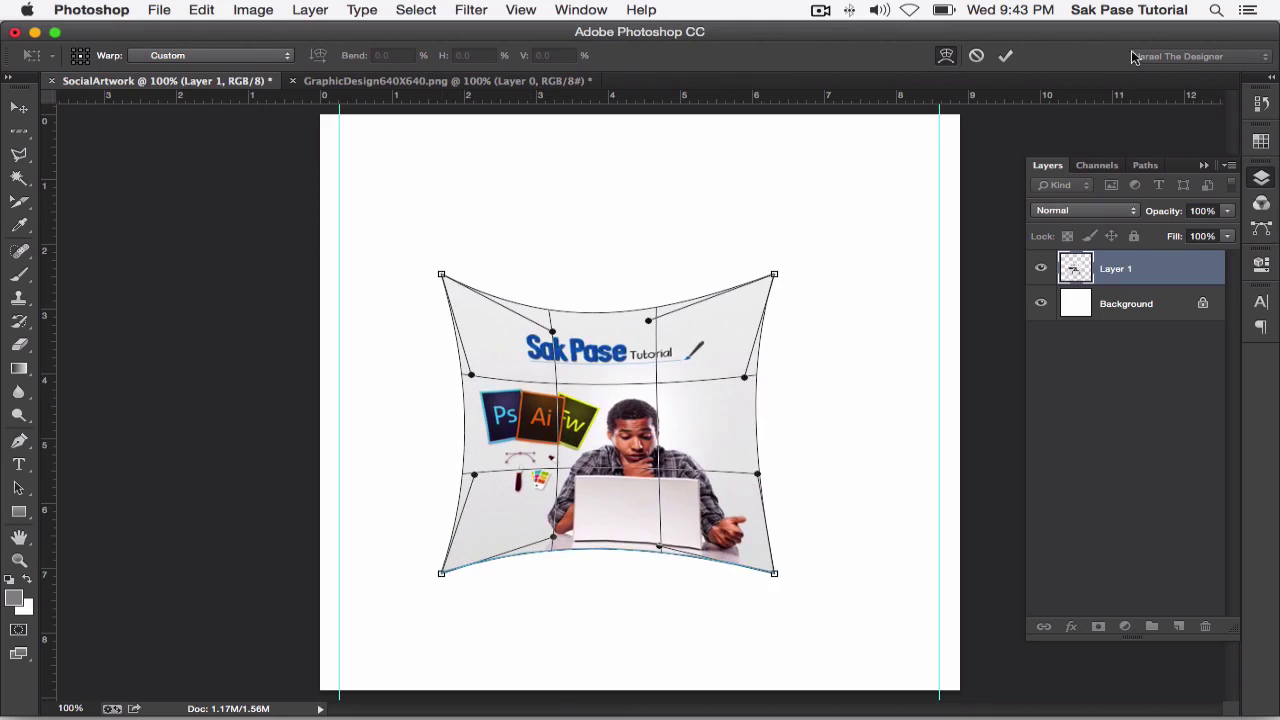
click(1005, 57)
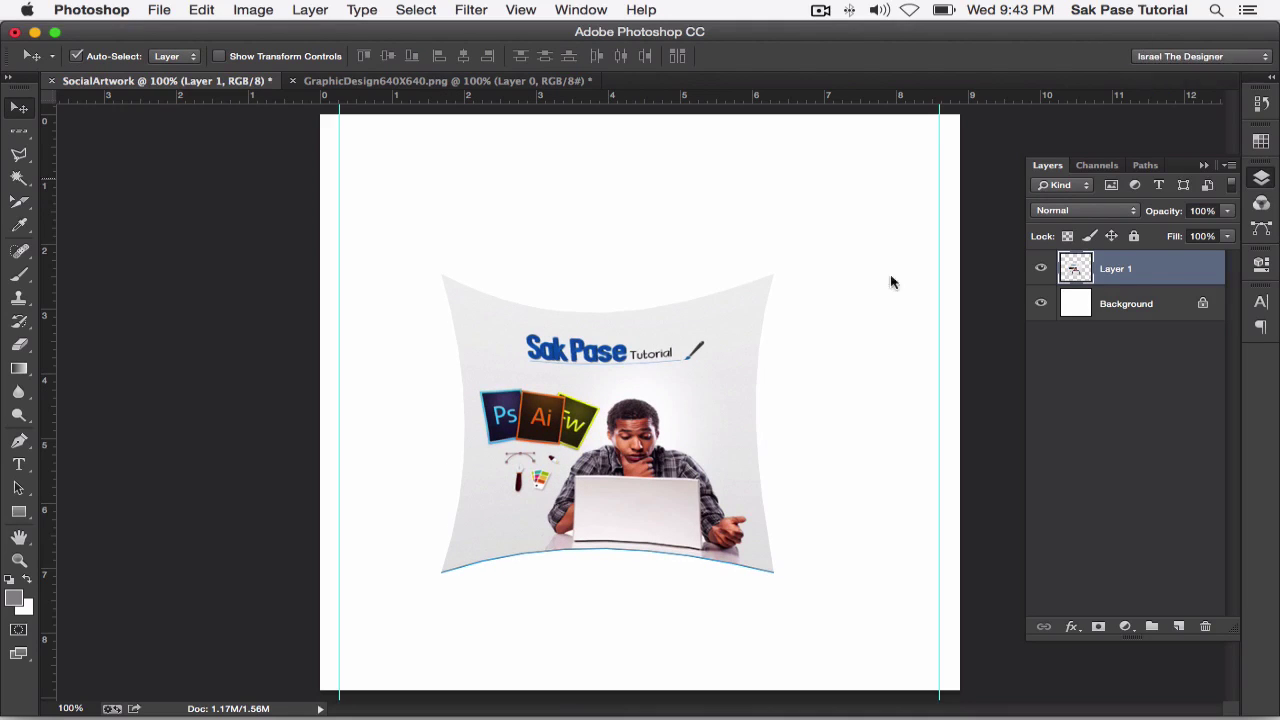
Step: Move the warped image up and right, then rotate it 180° and undo
drag(636, 414, 696, 332)
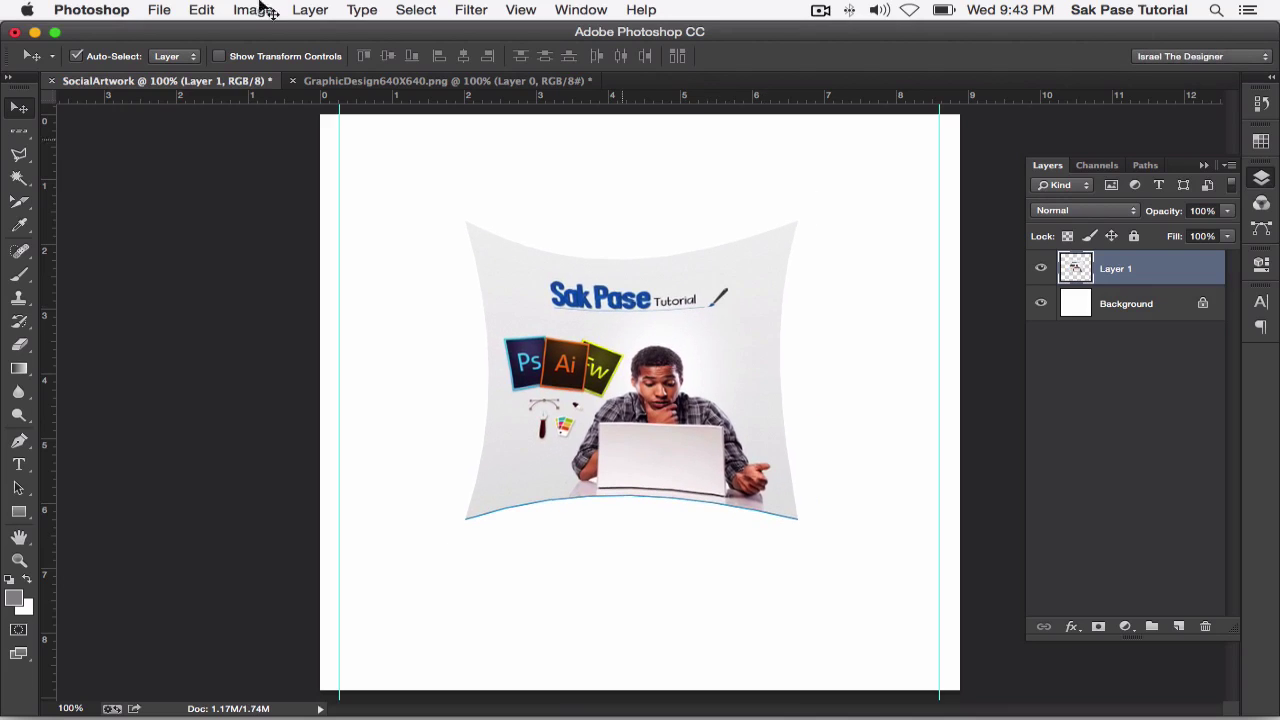
click(253, 10)
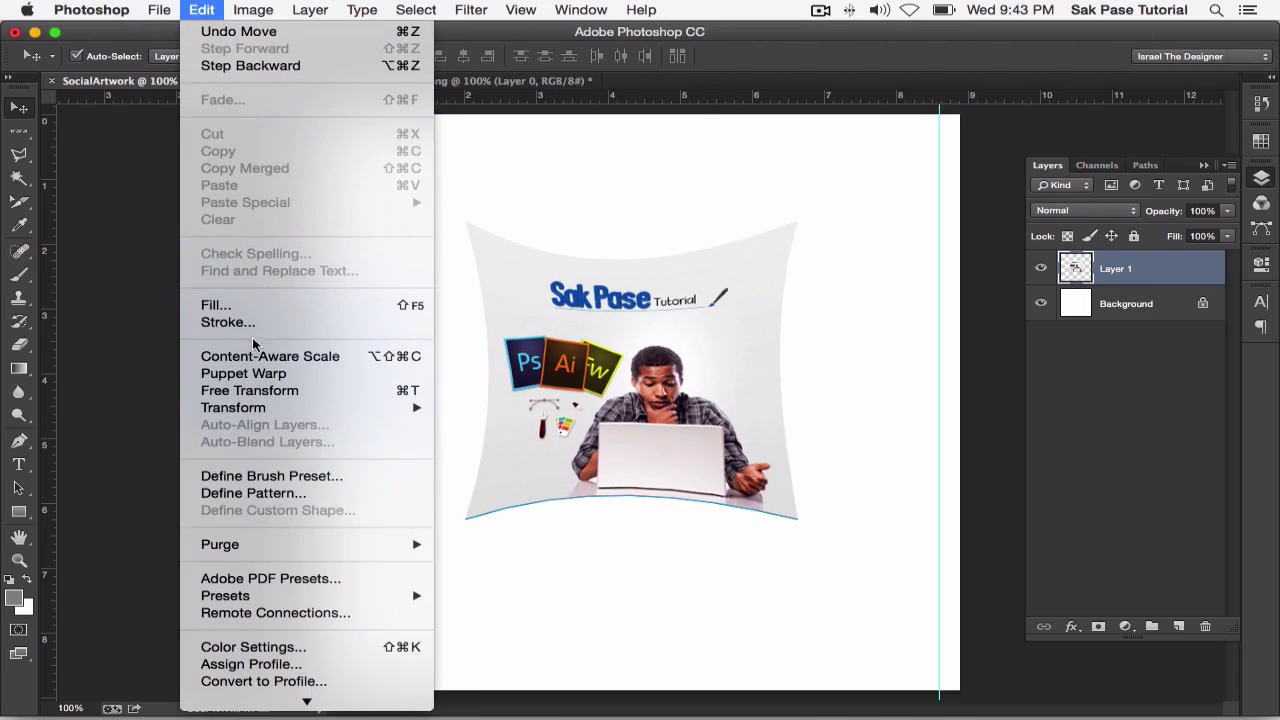
mouse_move(233, 407)
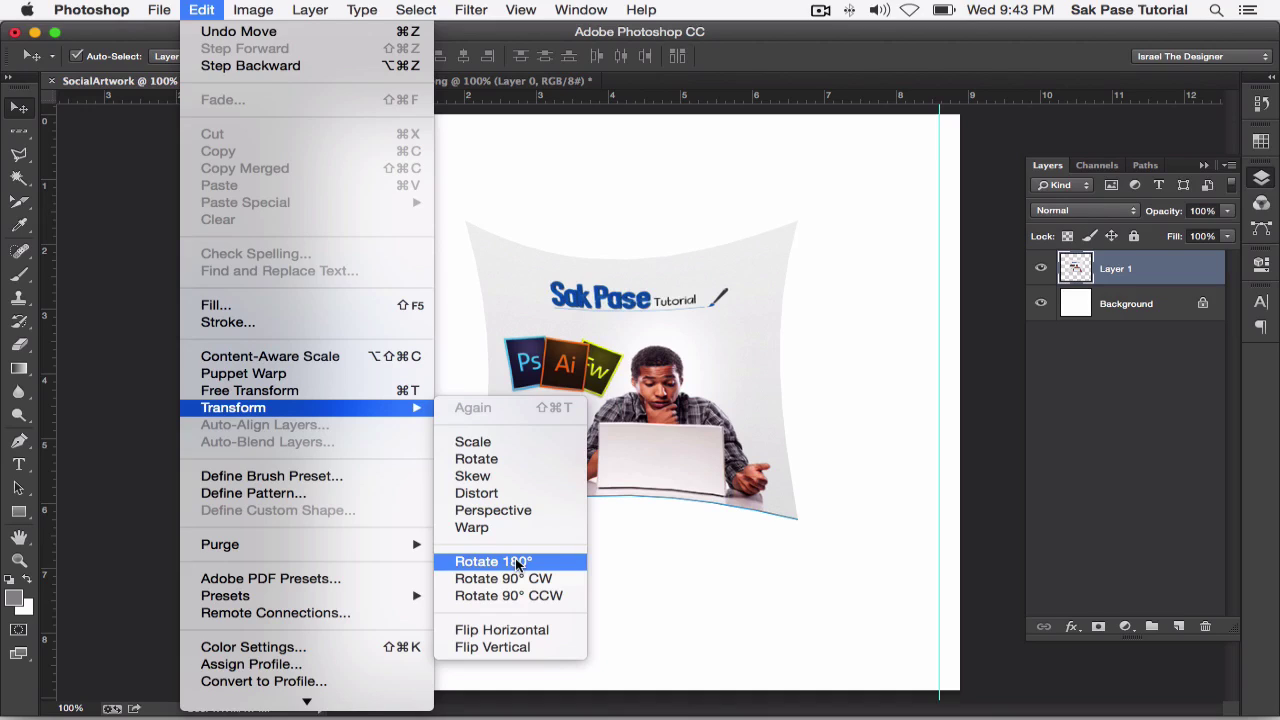
click(516, 562)
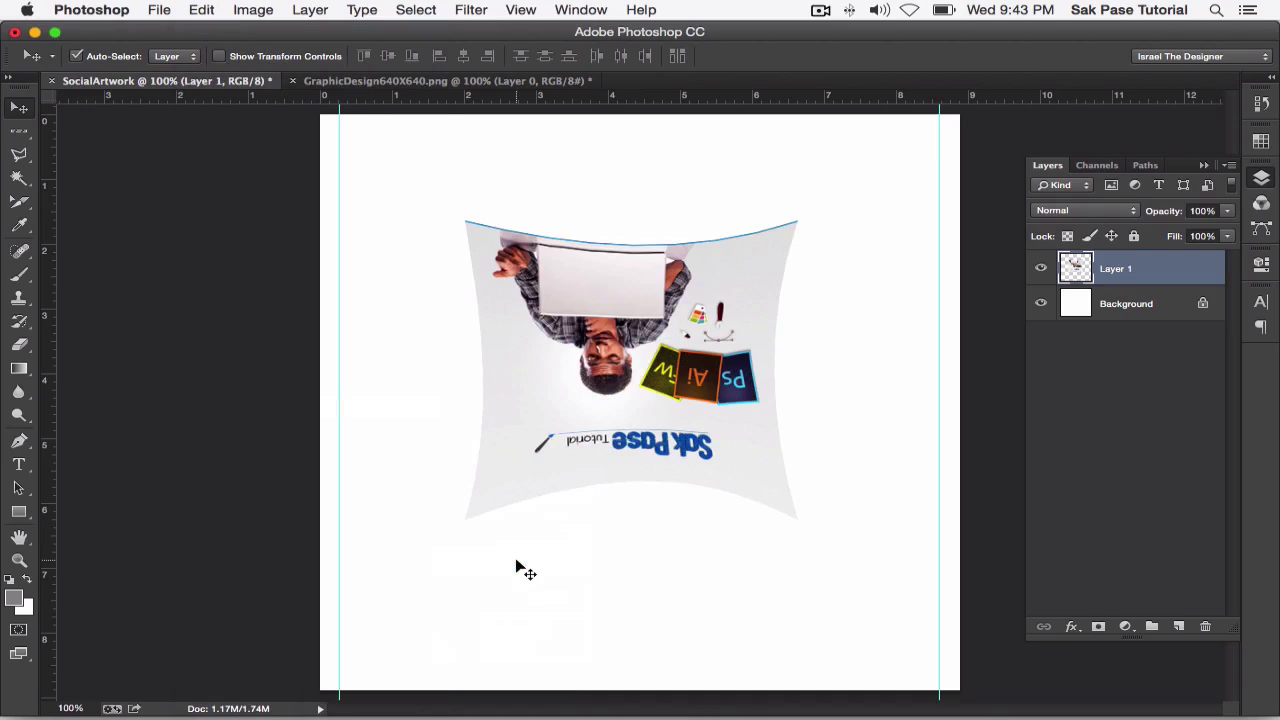
key(super+z)
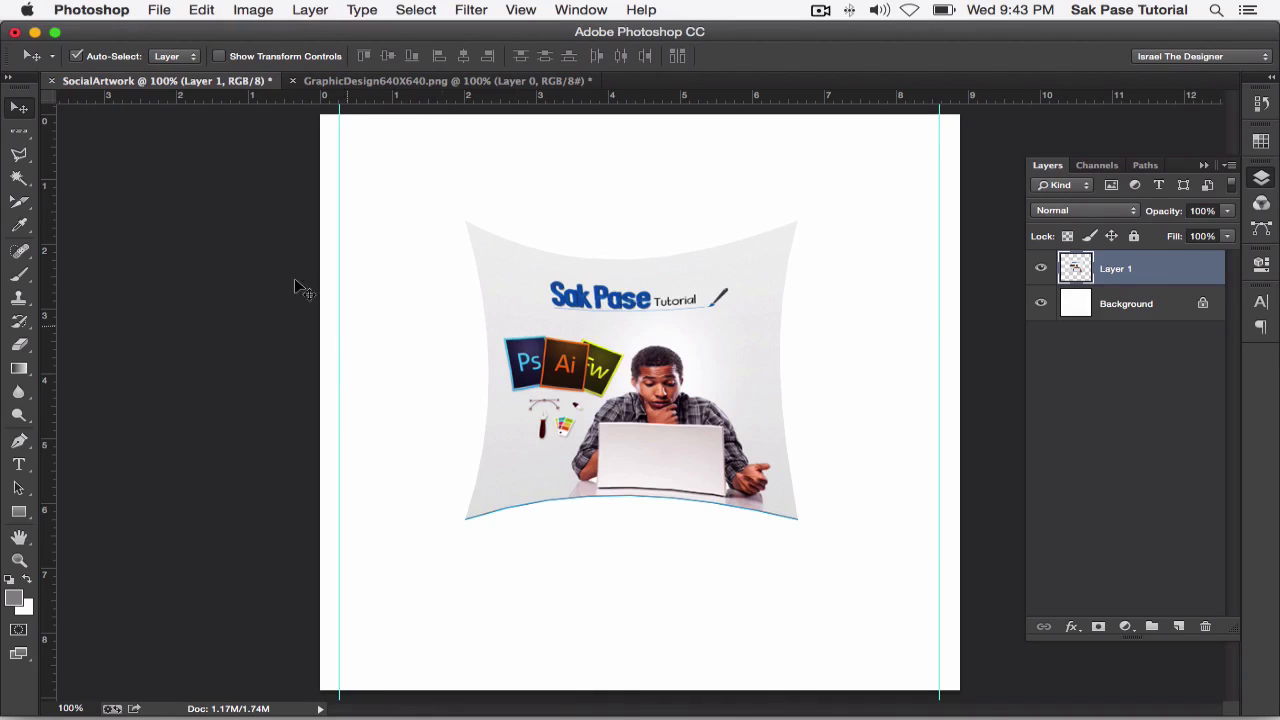
Step: Try a 90° clockwise rotation and a free rotation to about 139°, undoing or cancelling both
click(203, 10)
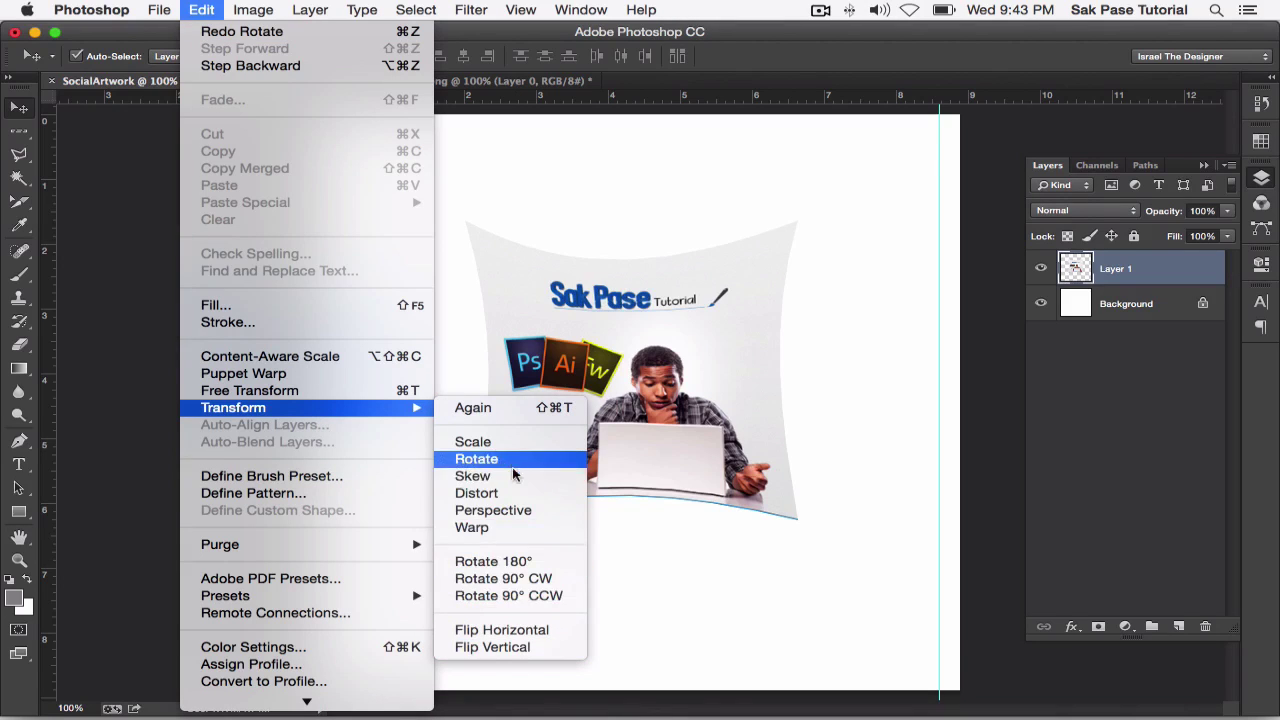
click(548, 580)
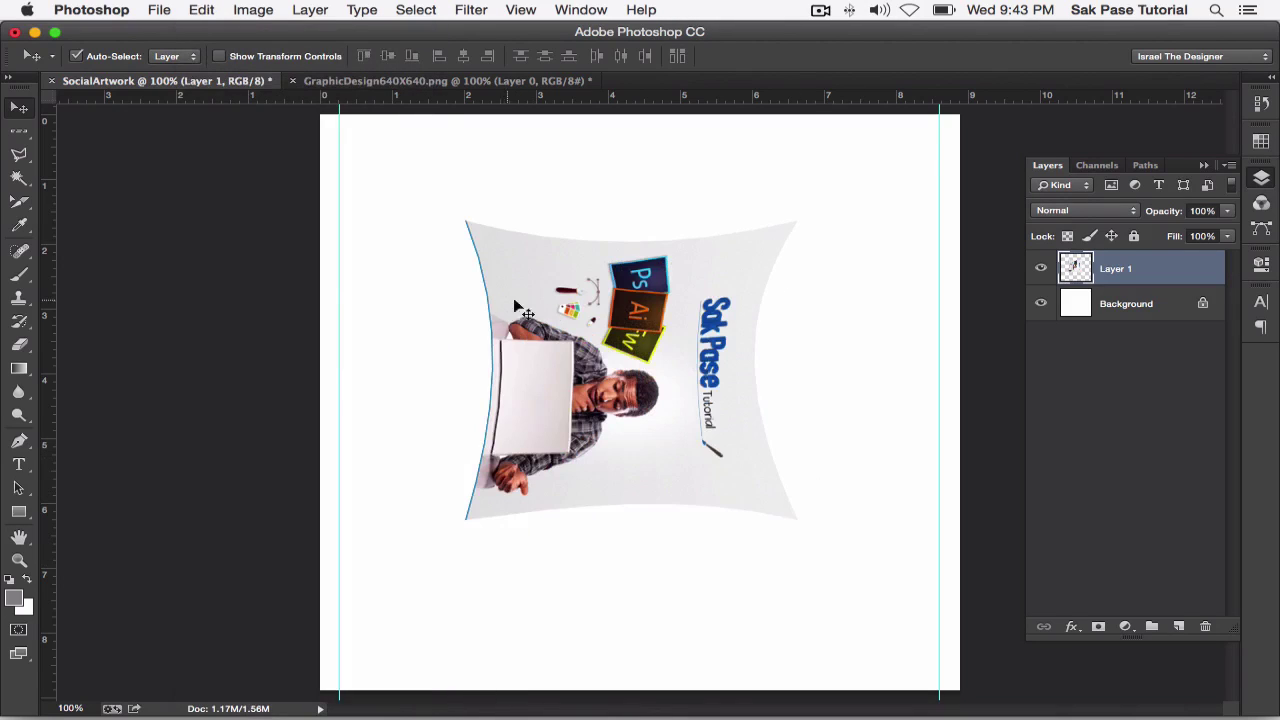
key(ctrl+z)
click(201, 9)
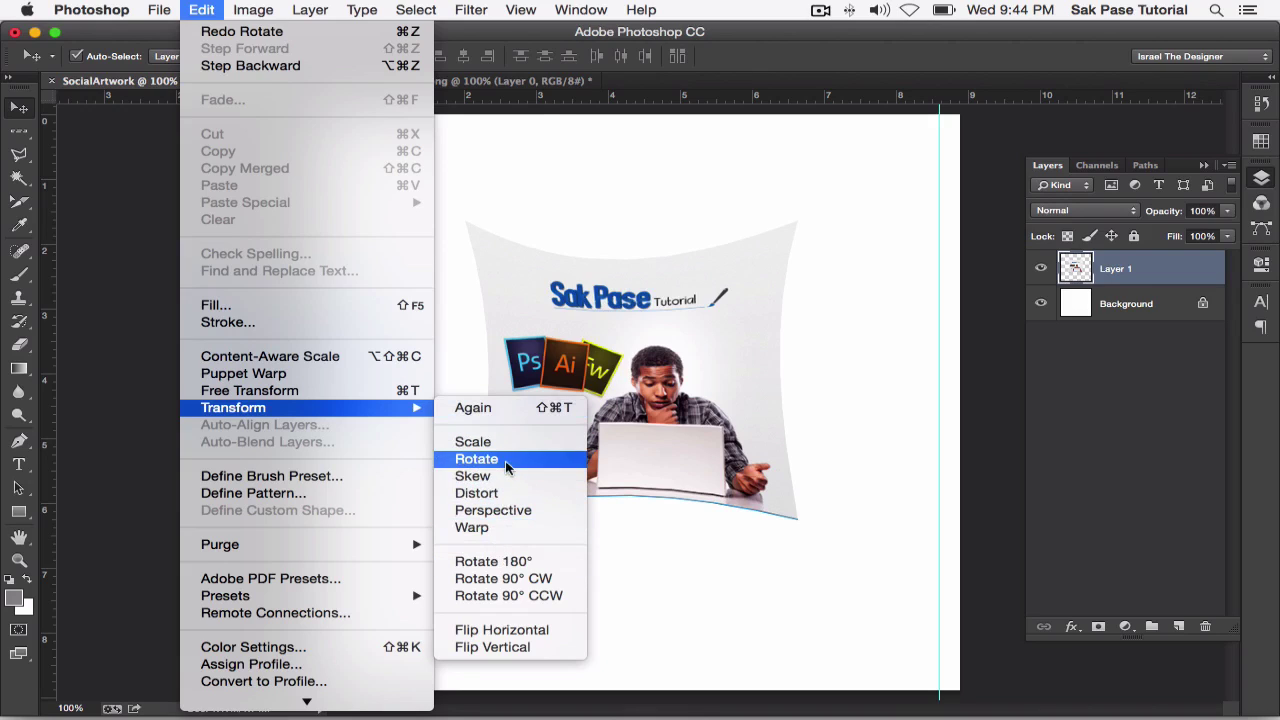
click(476, 459)
mouse_move(466, 191)
mouse_down()
mouse_move(846, 392)
mouse_move(925, 284)
mouse_move(42, 580)
mouse_move(540, 145)
mouse_move(840, 140)
mouse_up()
click(979, 57)
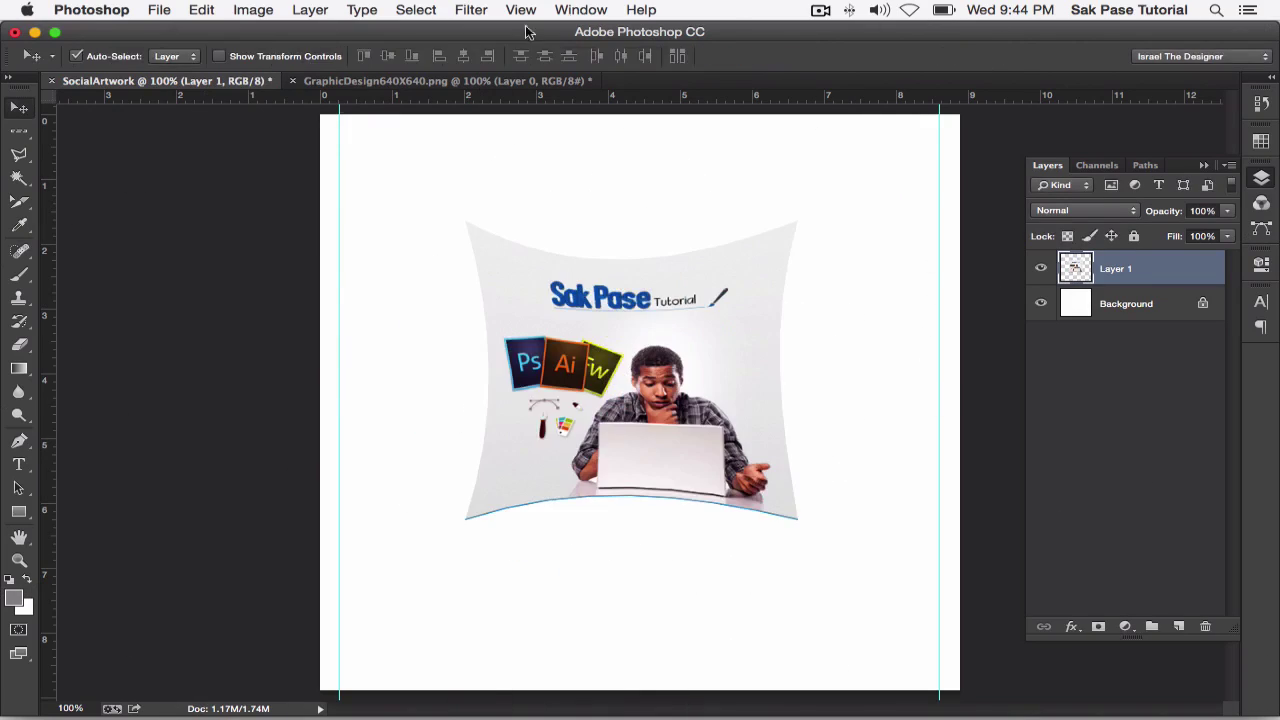
click(201, 9)
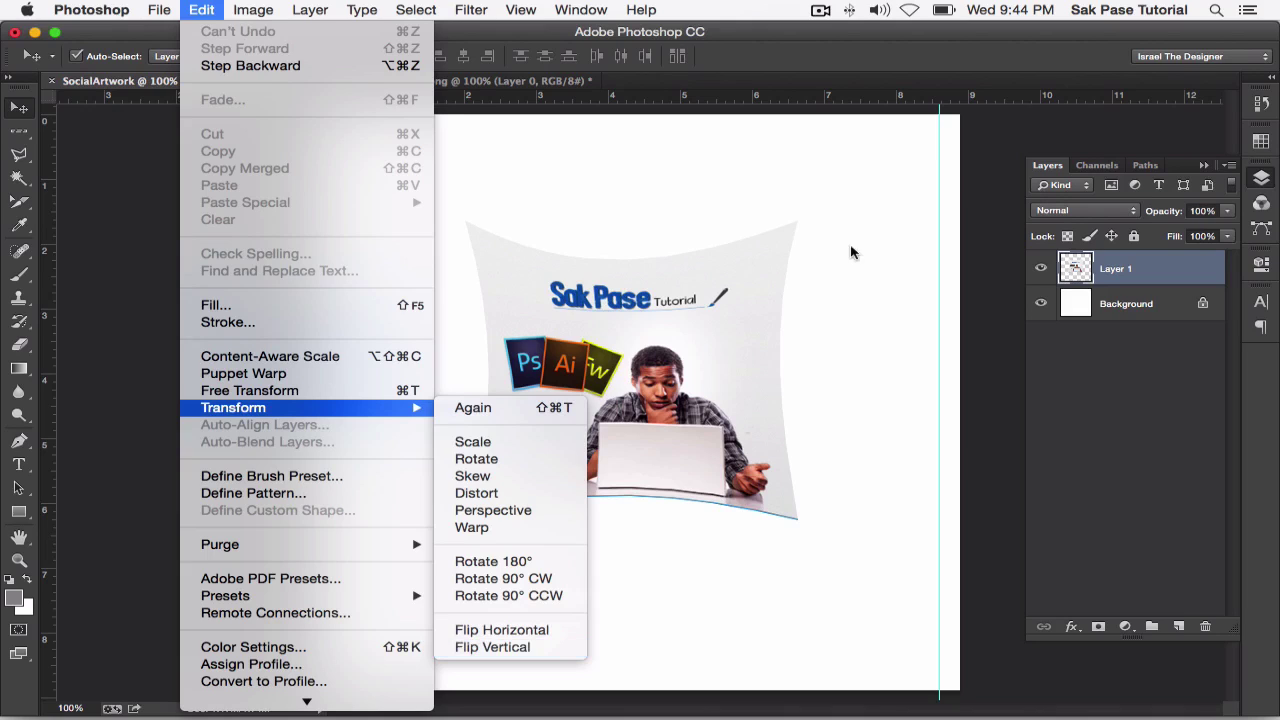
Step: Dismiss the transform menu and drag the Layers panel out of its dock
click(845, 310)
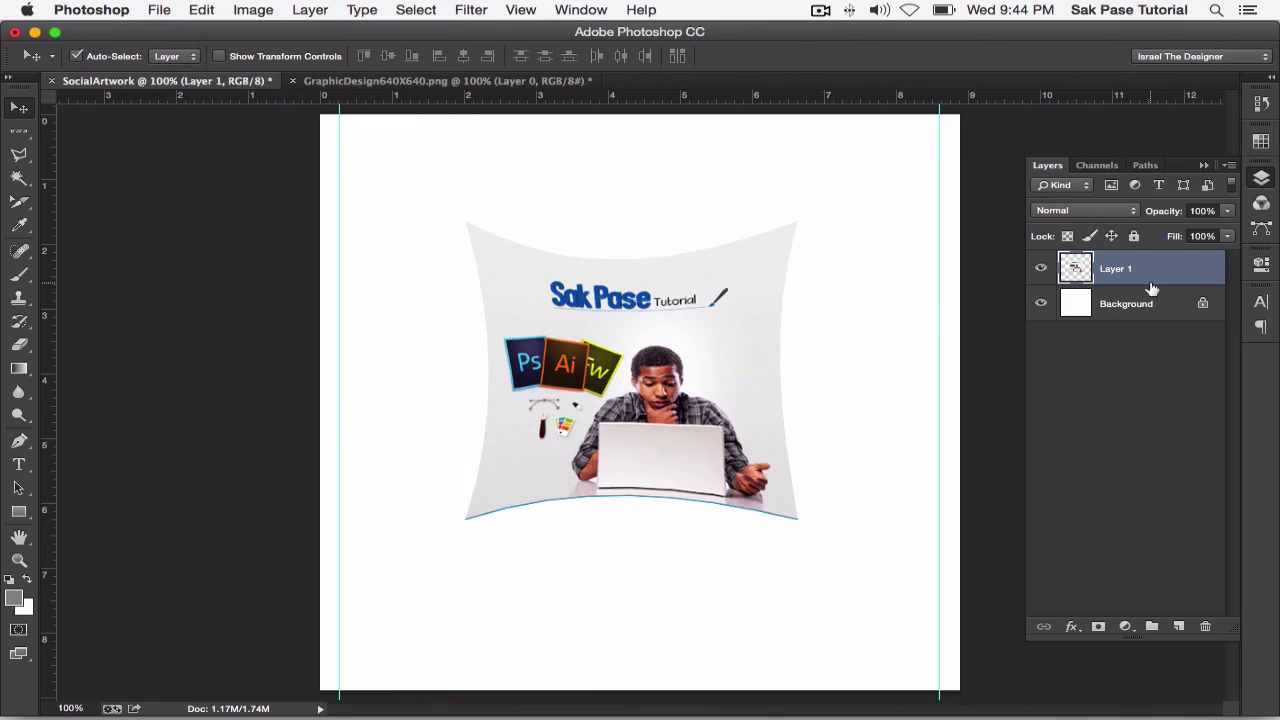
click(1261, 177)
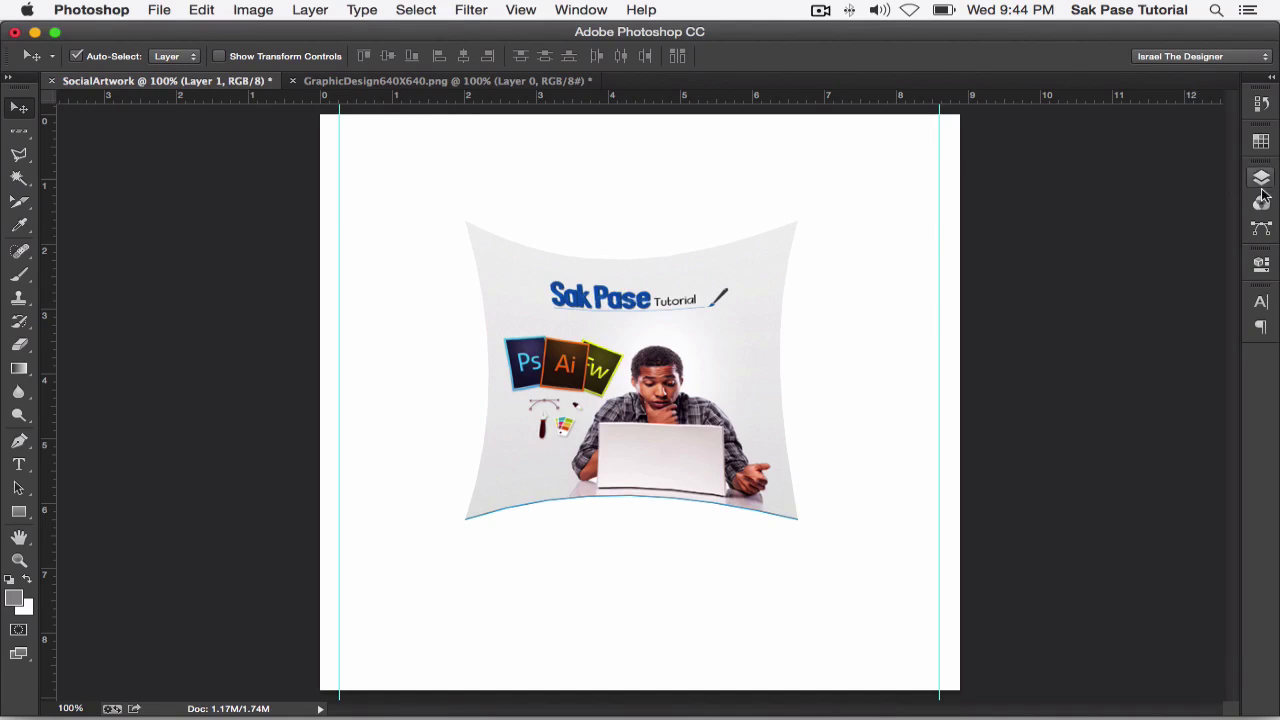
mouse_move(1261, 177)
mouse_down()
mouse_move(922, 265)
mouse_move(1277, 345)
mouse_up()
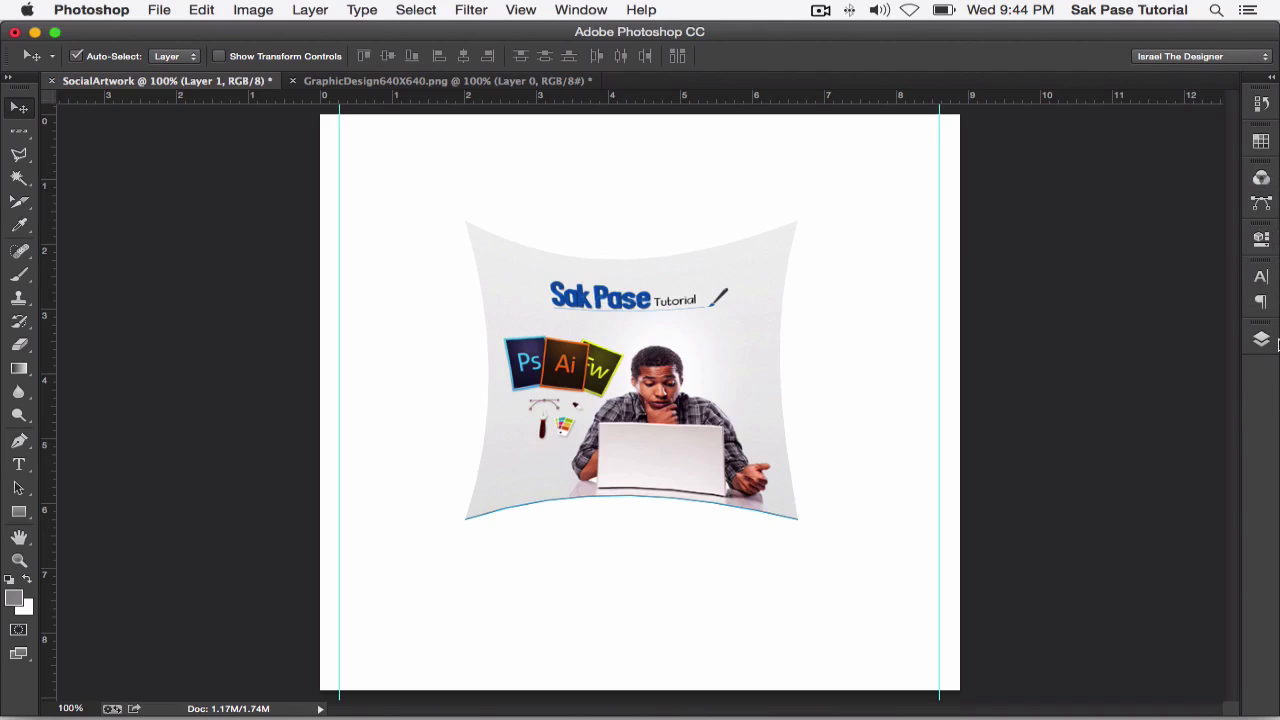
Step: Reopen the Layers panel from the Window menu and make Layer 1 active again
click(576, 9)
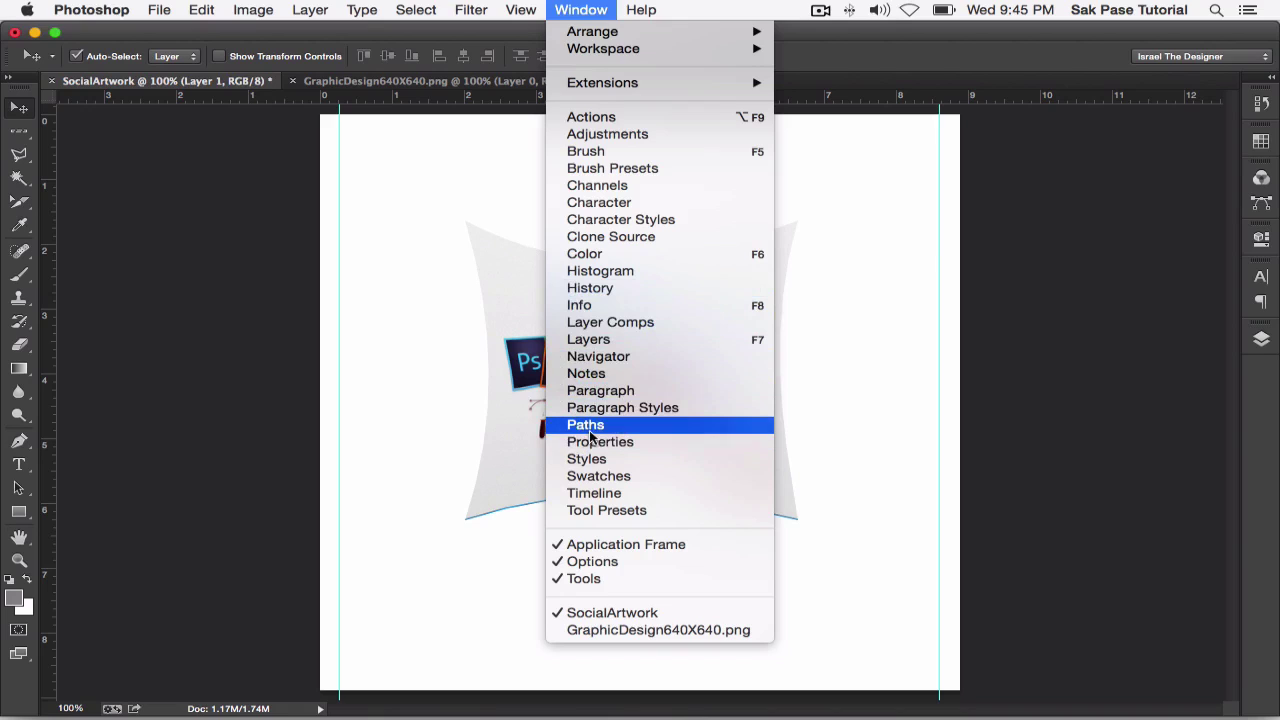
click(620, 340)
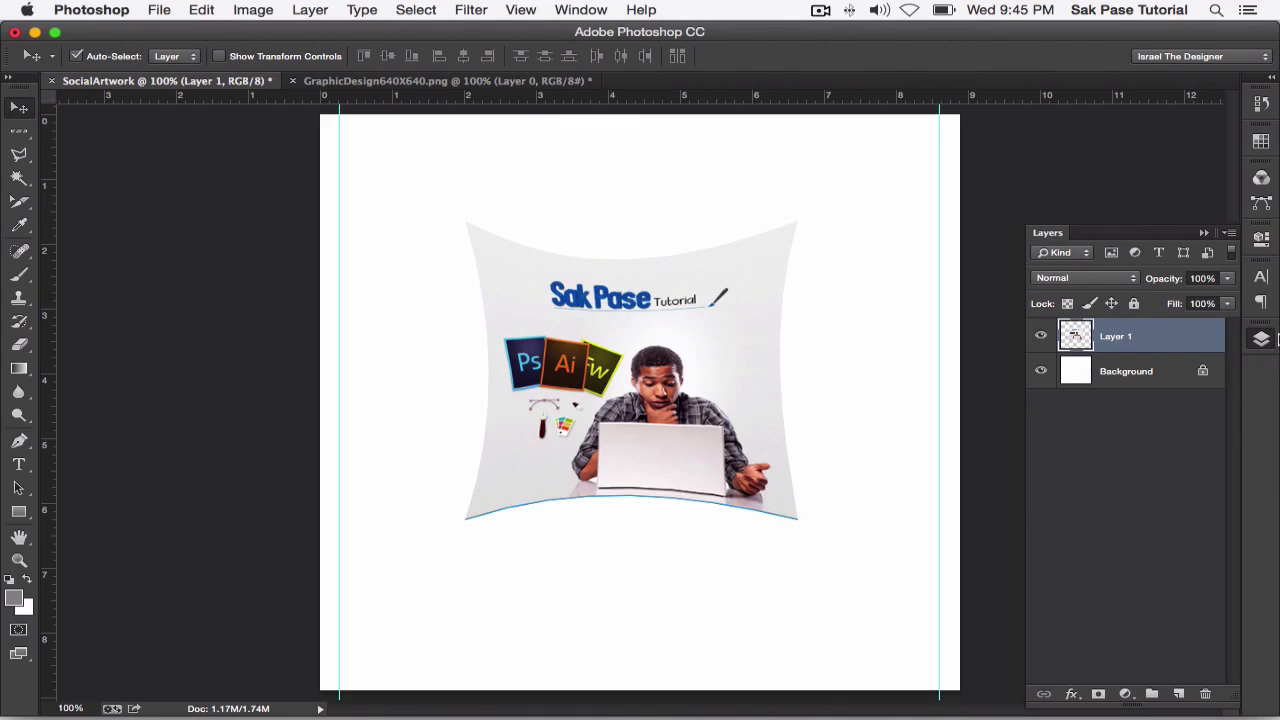
click(885, 500)
key(ctrl+z)
Step: Create a new layer named 'LaLayer' with a Red colour tag and 100% opacity
click(314, 10)
mouse_move(318, 31)
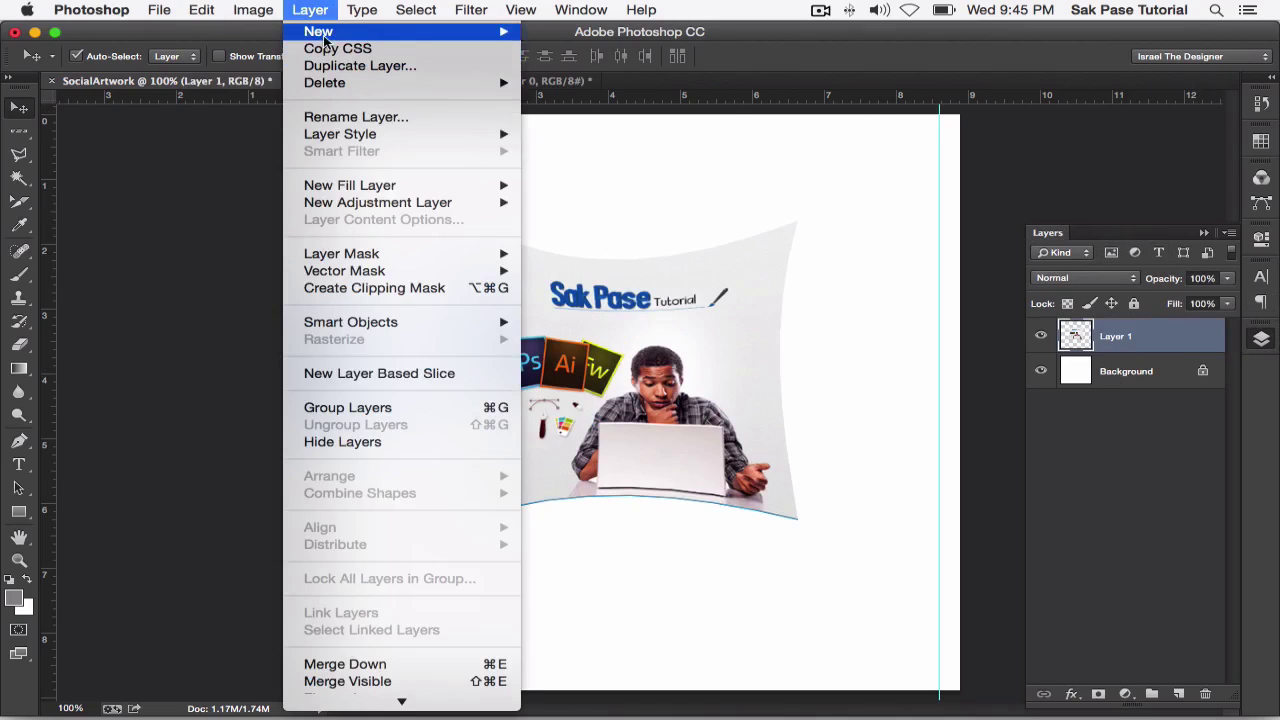
key(super+shift+n)
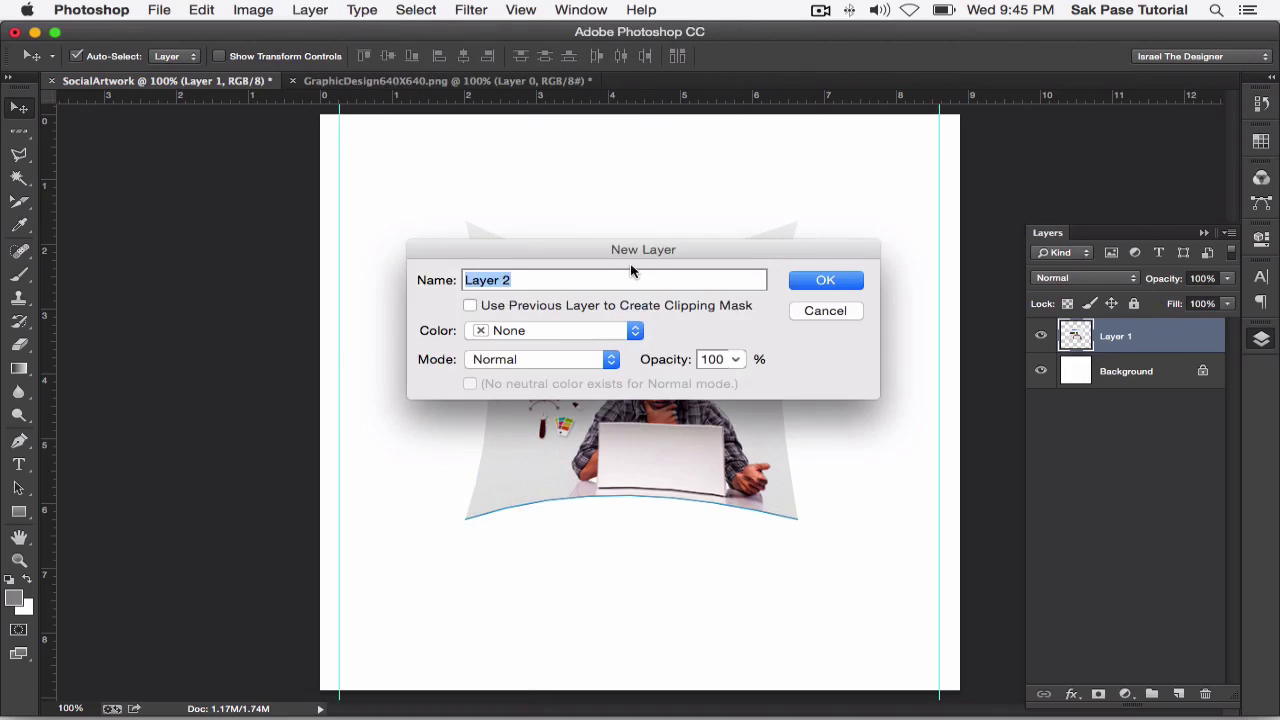
text(La)
text(Layer)
click(618, 340)
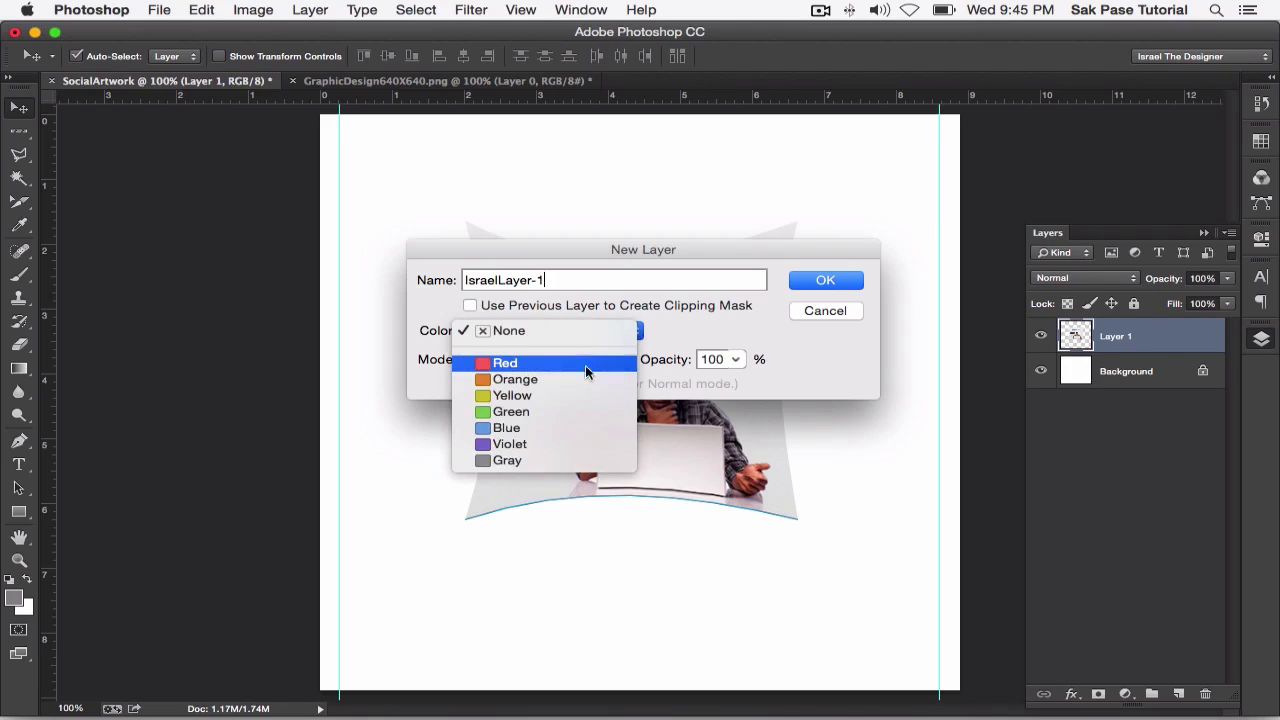
click(588, 360)
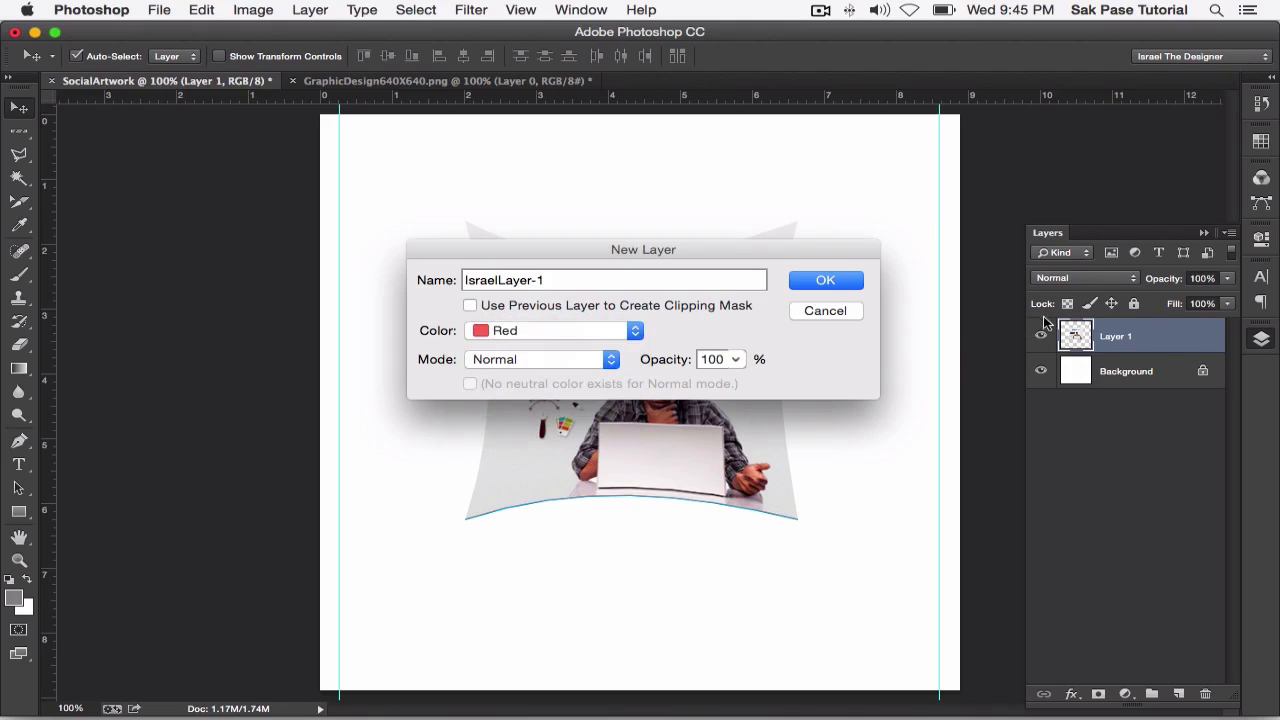
click(738, 361)
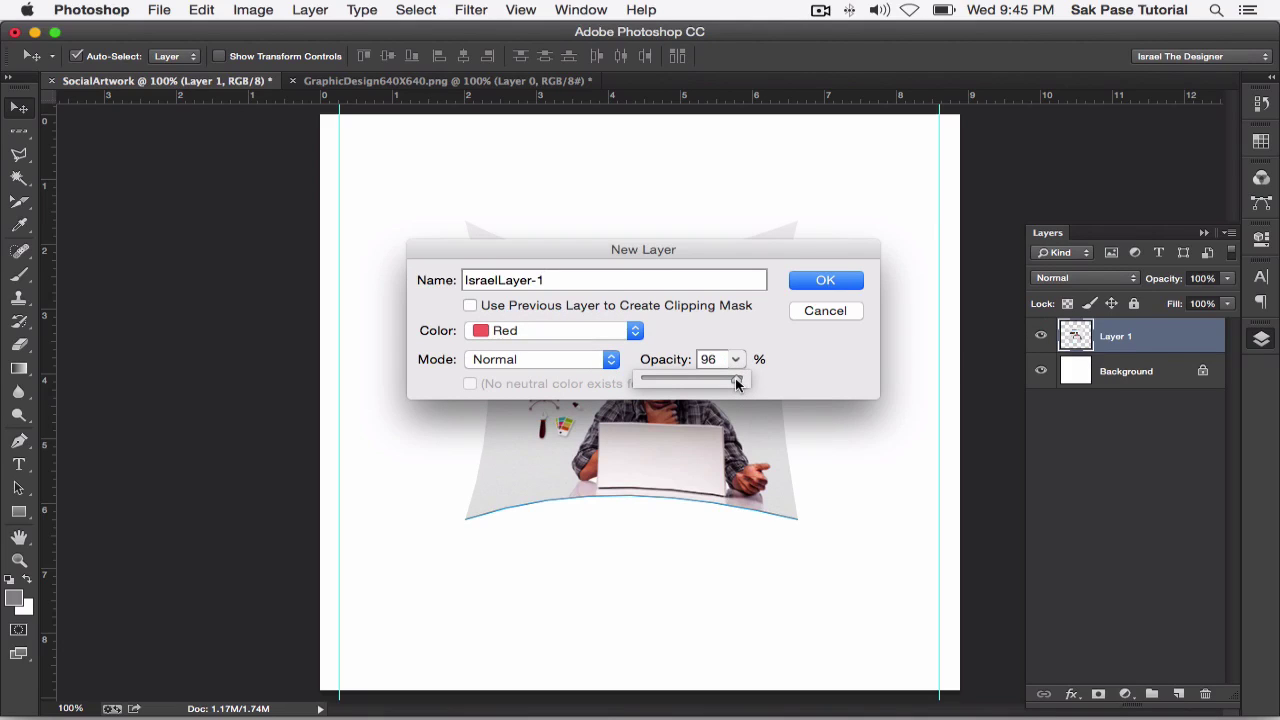
drag(737, 386, 743, 386)
click(828, 281)
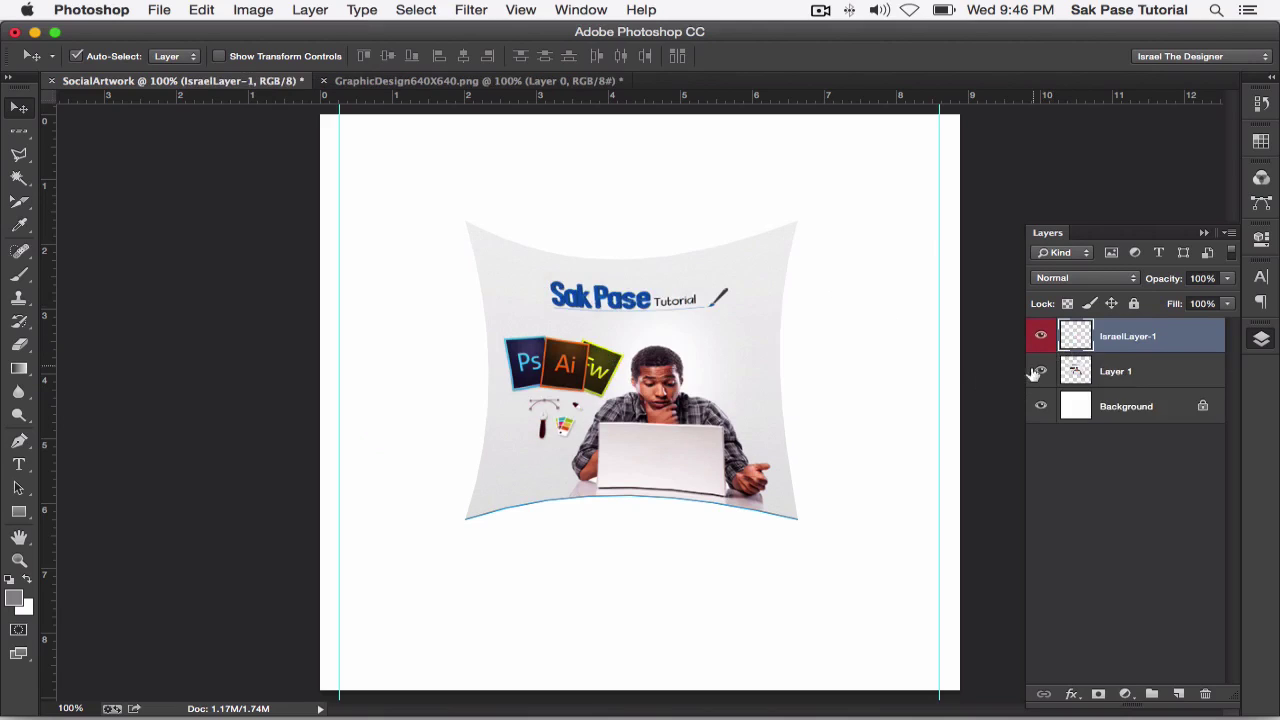
Step: Tag Layer 1 with the Green colour label from its right-click menu
click(1166, 372)
right_click(1165, 382)
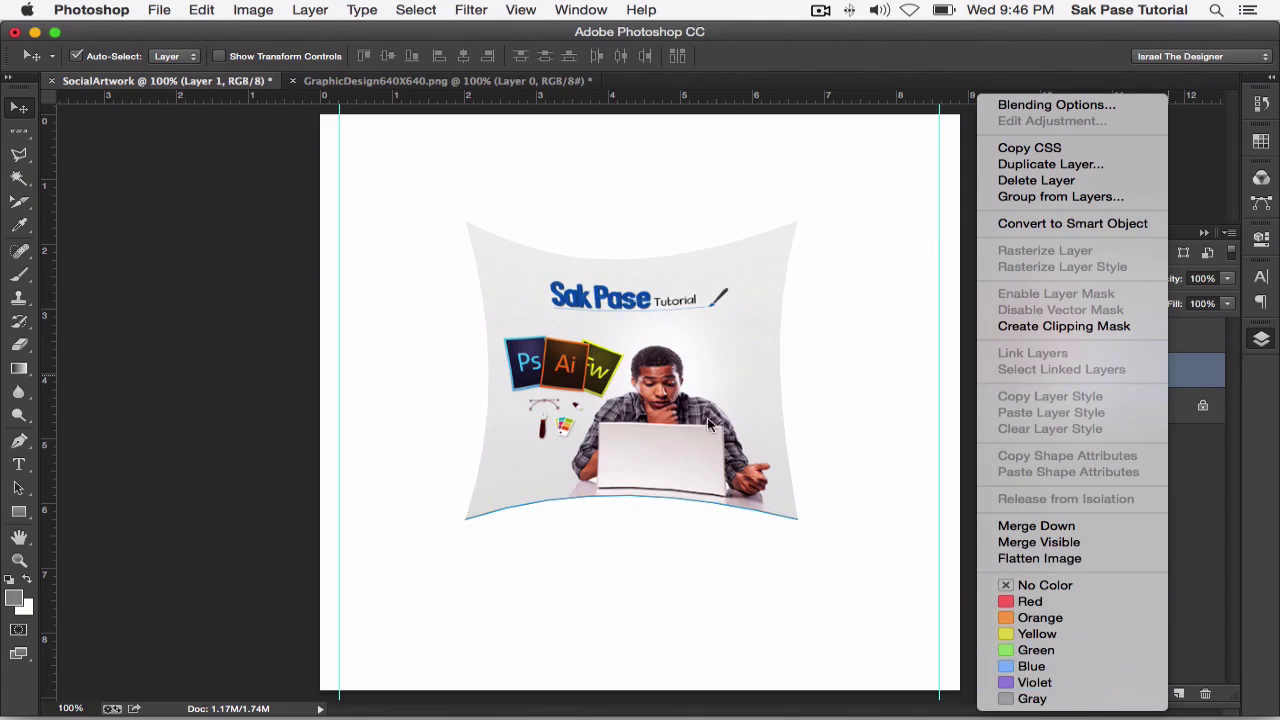
click(1262, 240)
right_click(1168, 372)
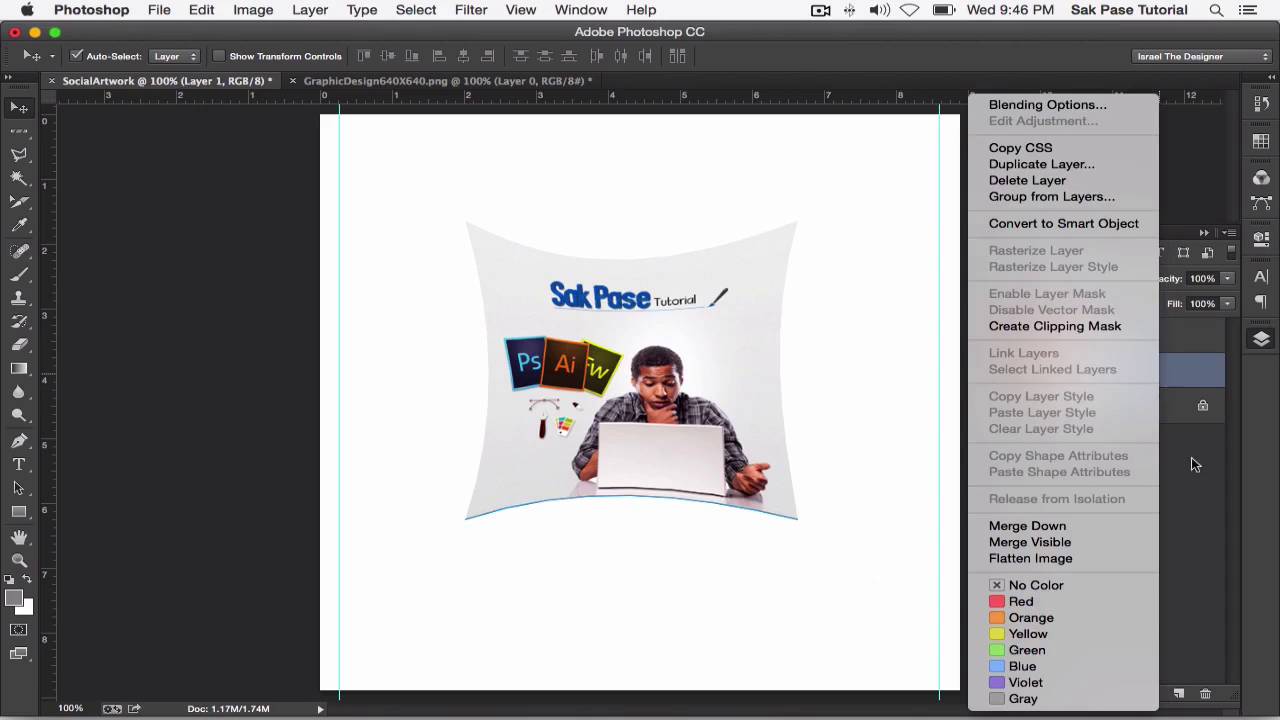
click(1036, 650)
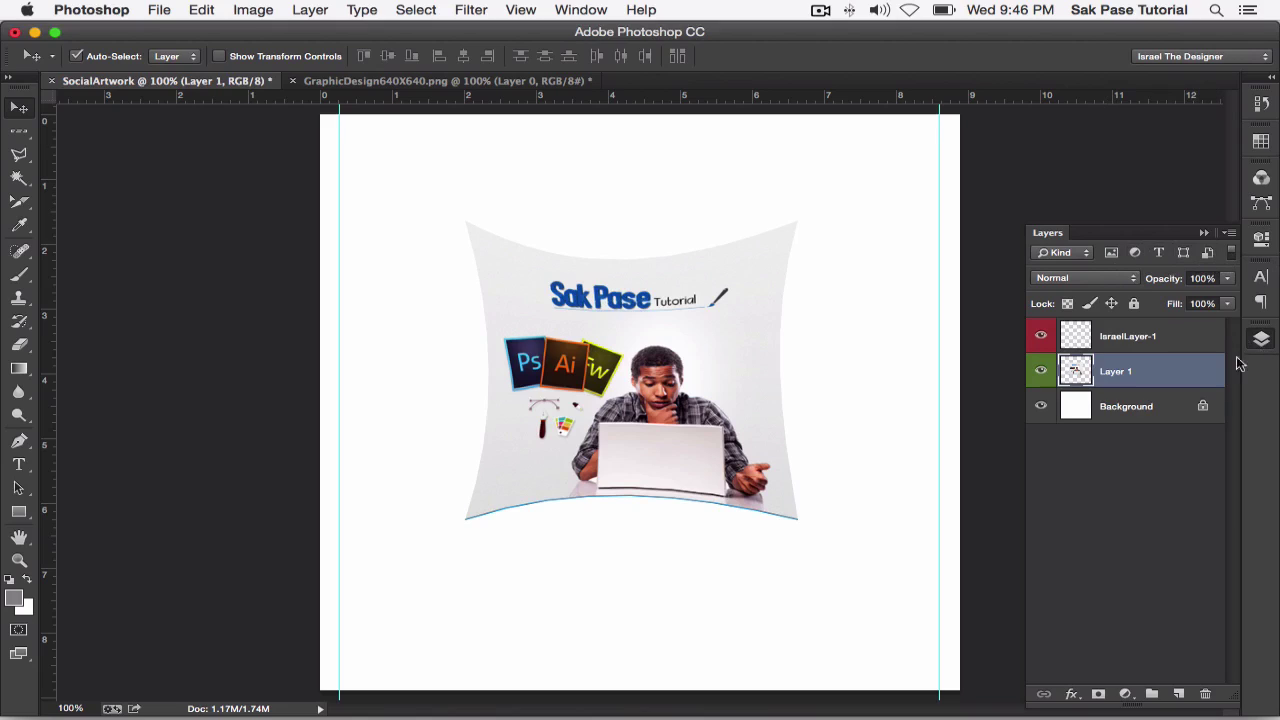
Step: Filter the layer list by Effect (Stroke) and Attribute, return to Kind, and select the red layer
click(1060, 256)
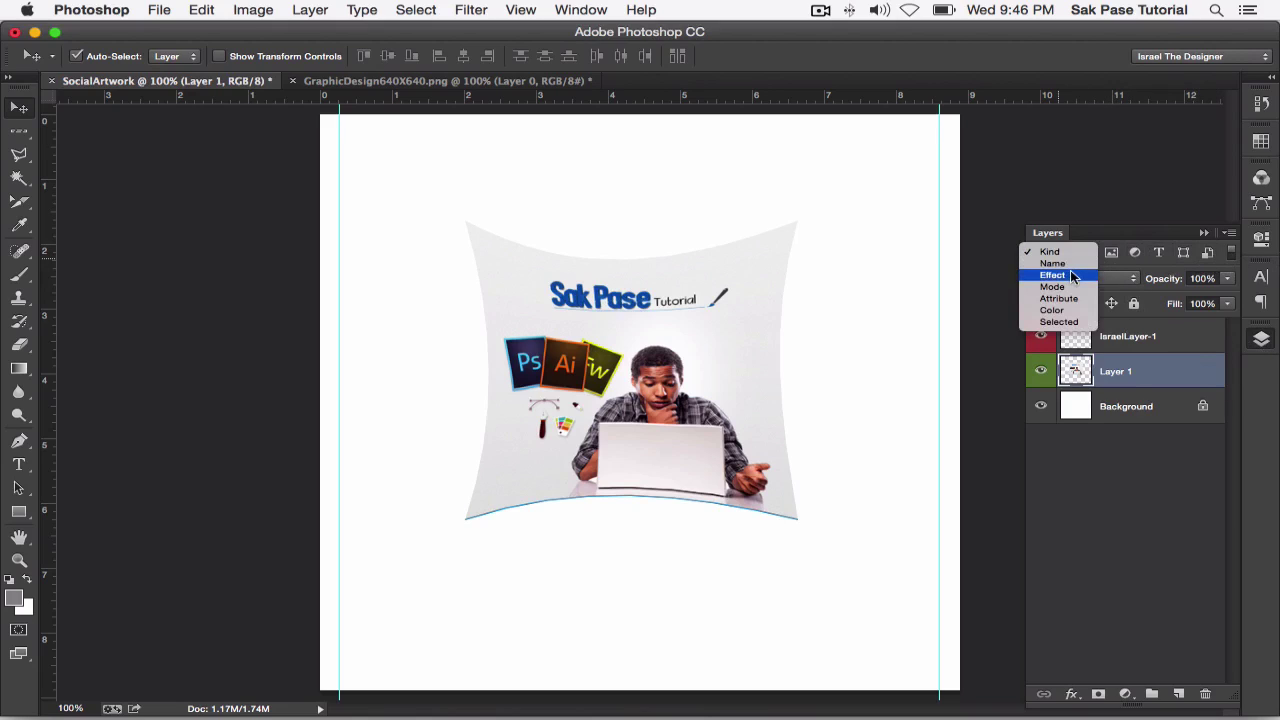
click(1052, 275)
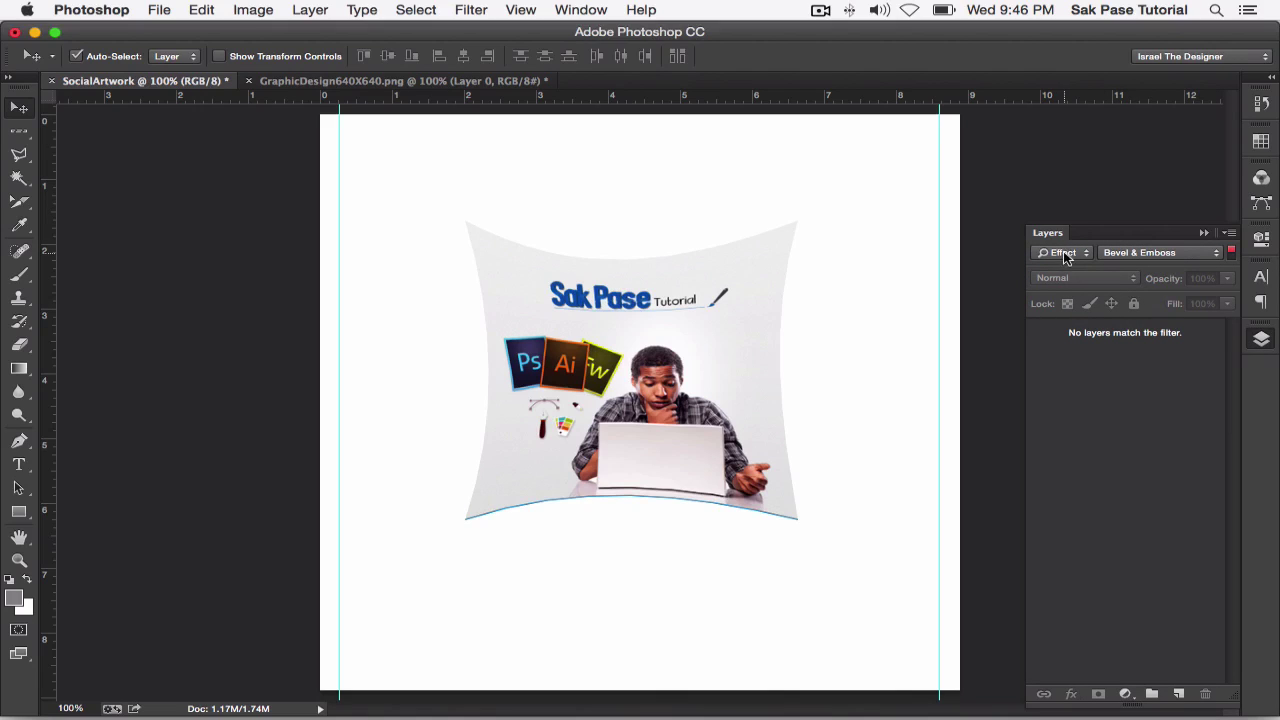
click(1137, 254)
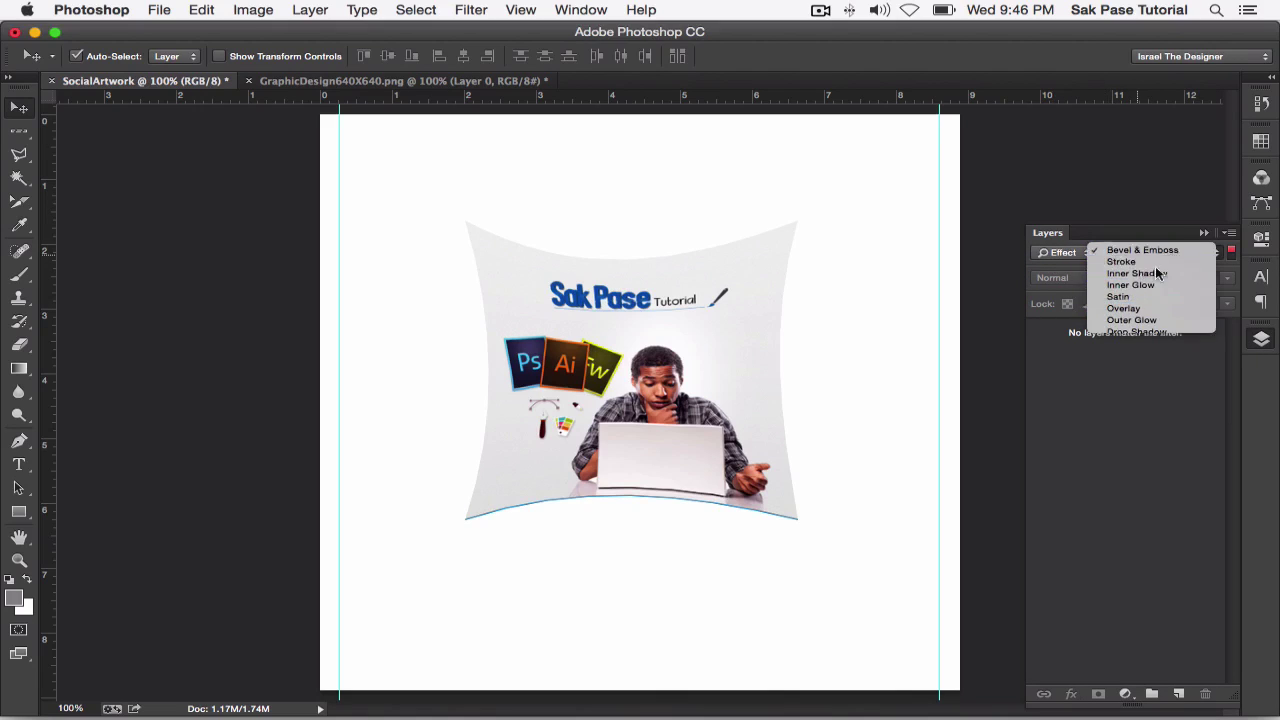
click(1139, 264)
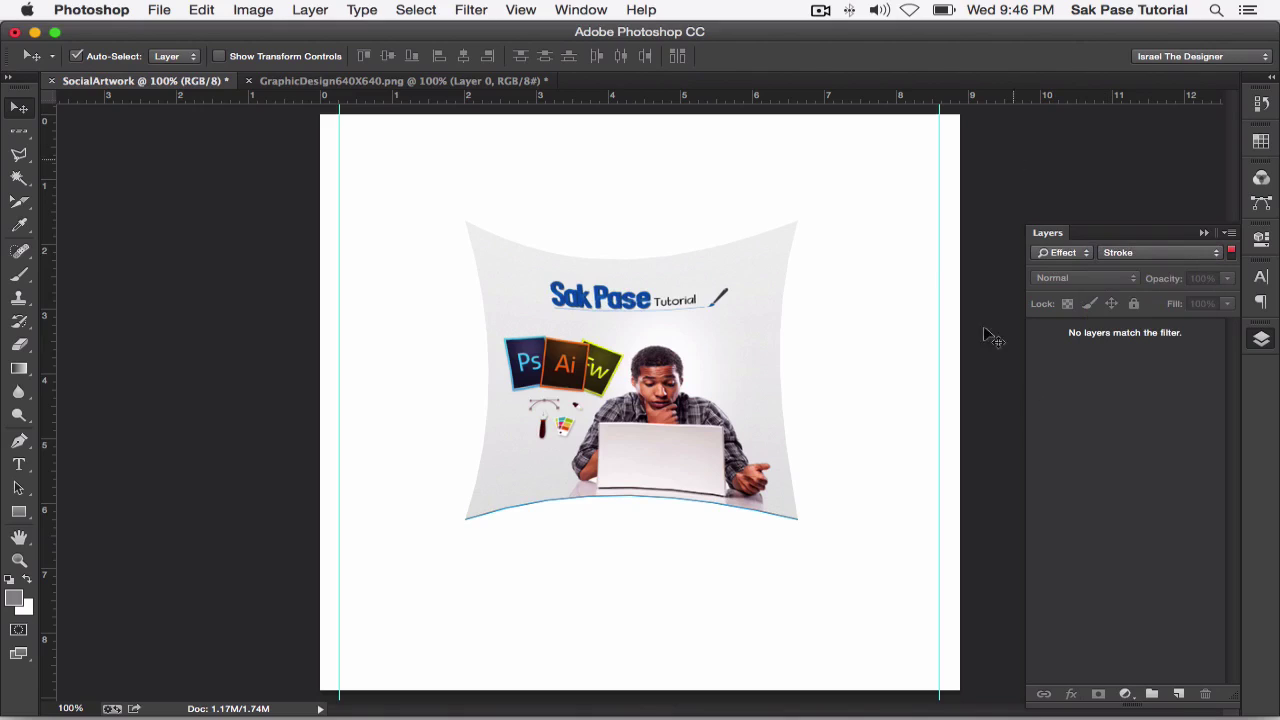
click(1055, 252)
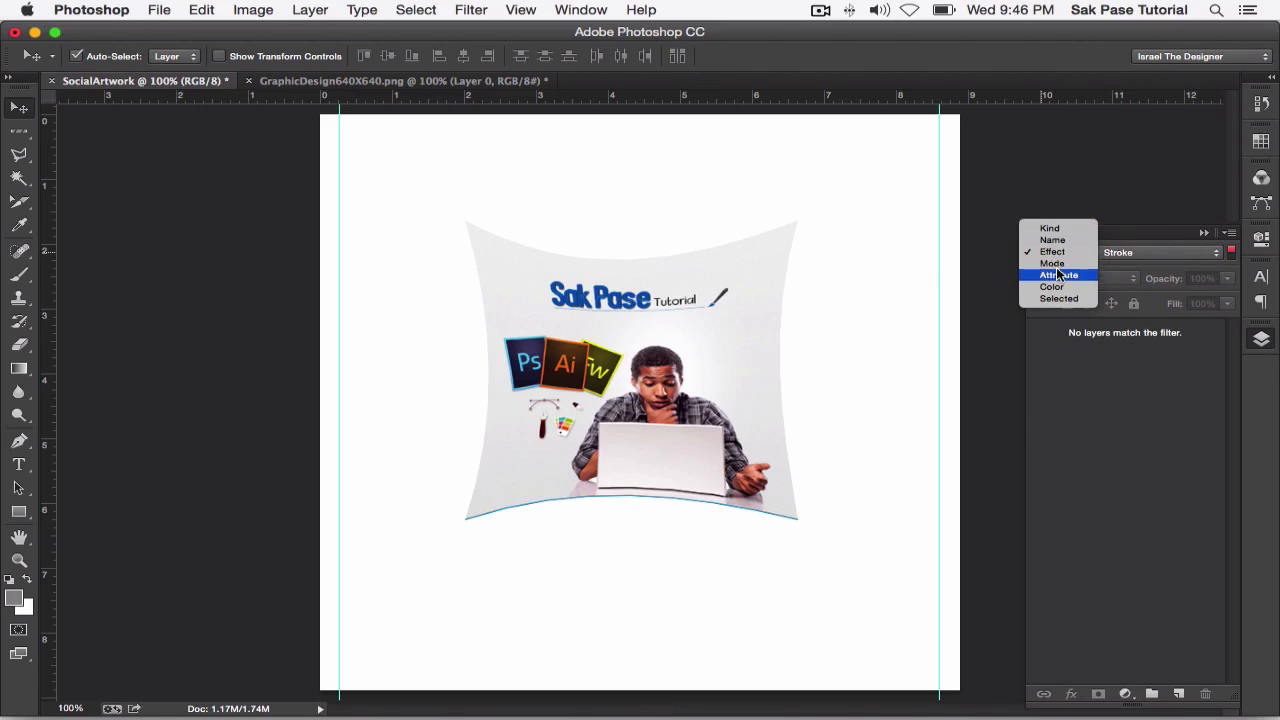
click(1058, 275)
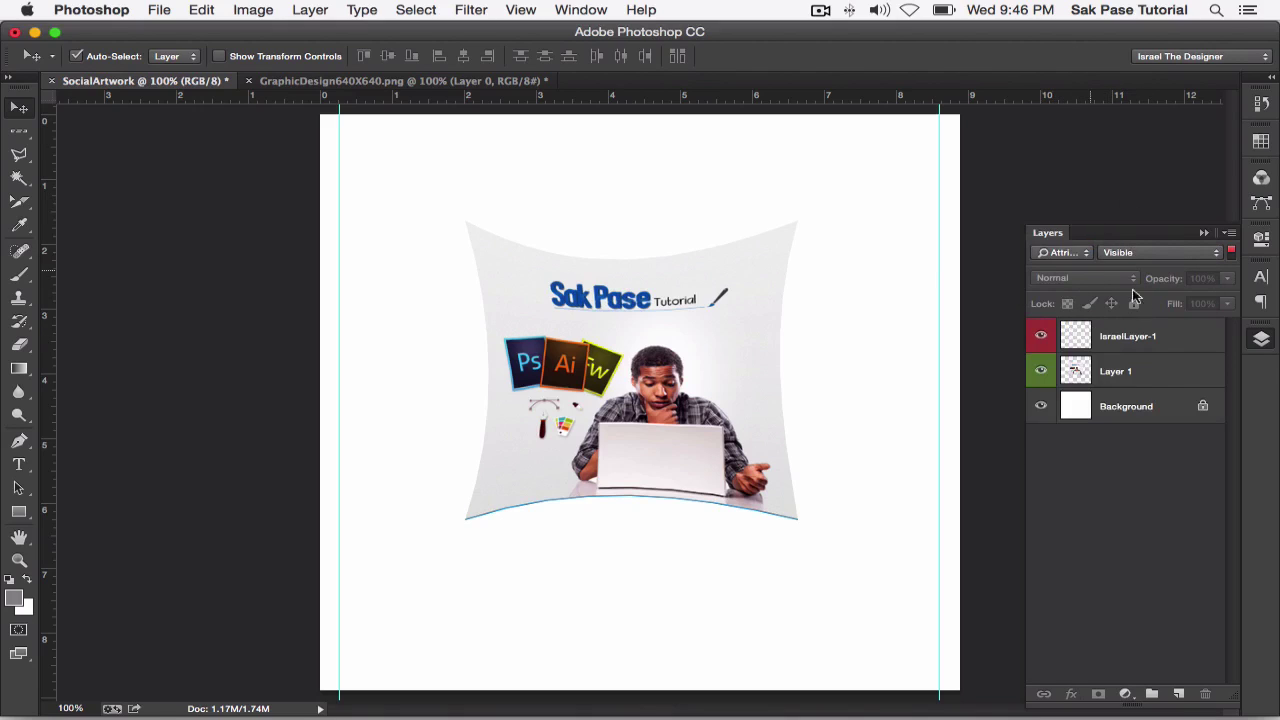
click(1076, 254)
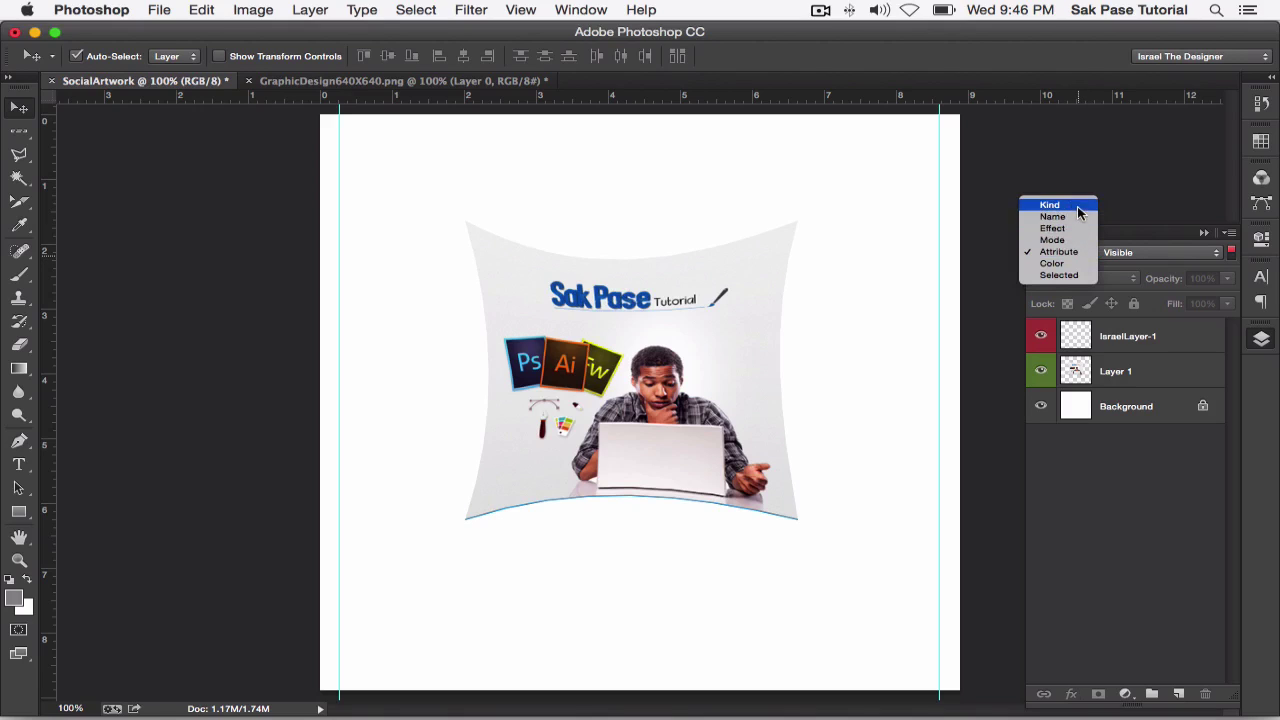
click(1078, 208)
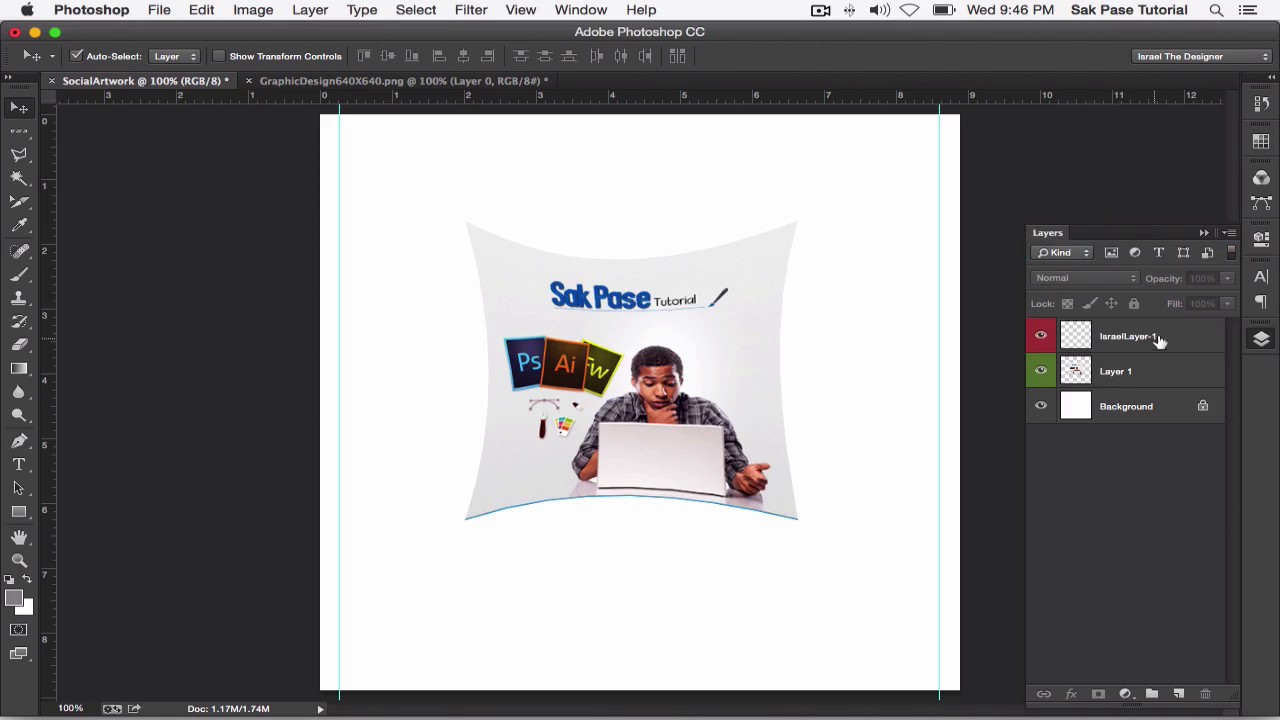
click(1160, 340)
Step: In Layers Panel Options, try medium then the largest thumbnail size and confirm
right_click(1200, 340)
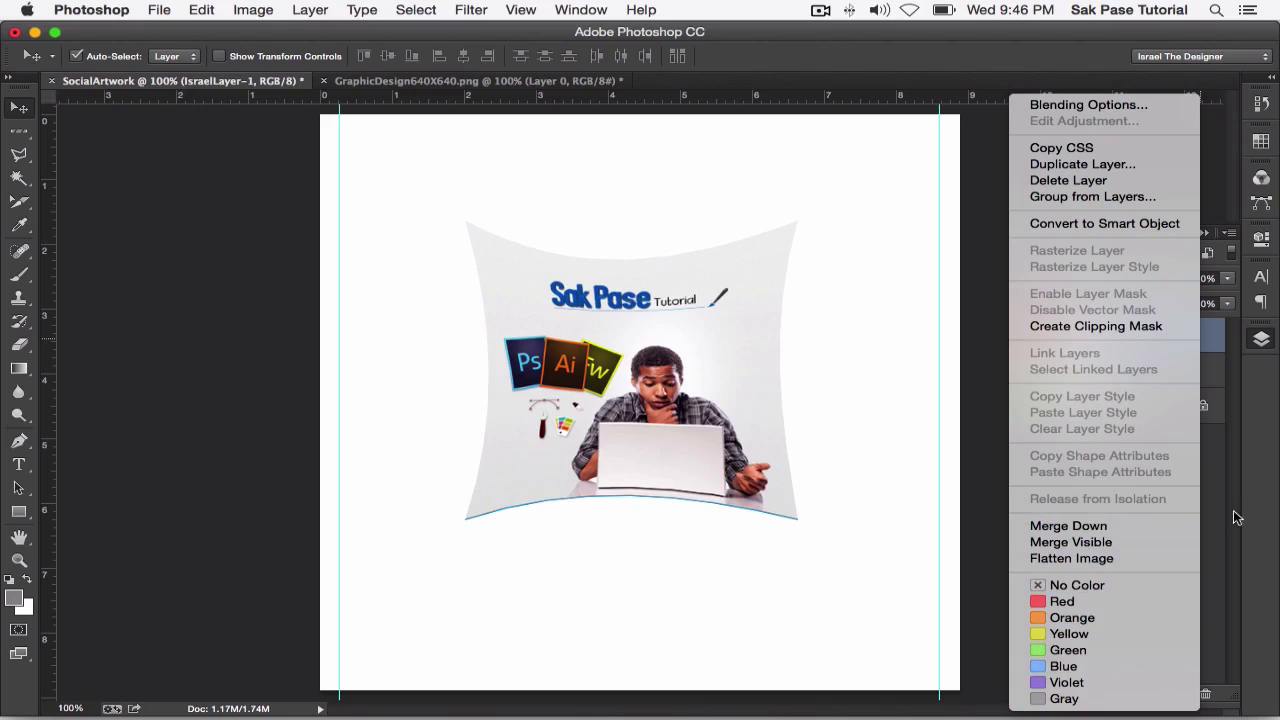
click(1227, 465)
click(1228, 236)
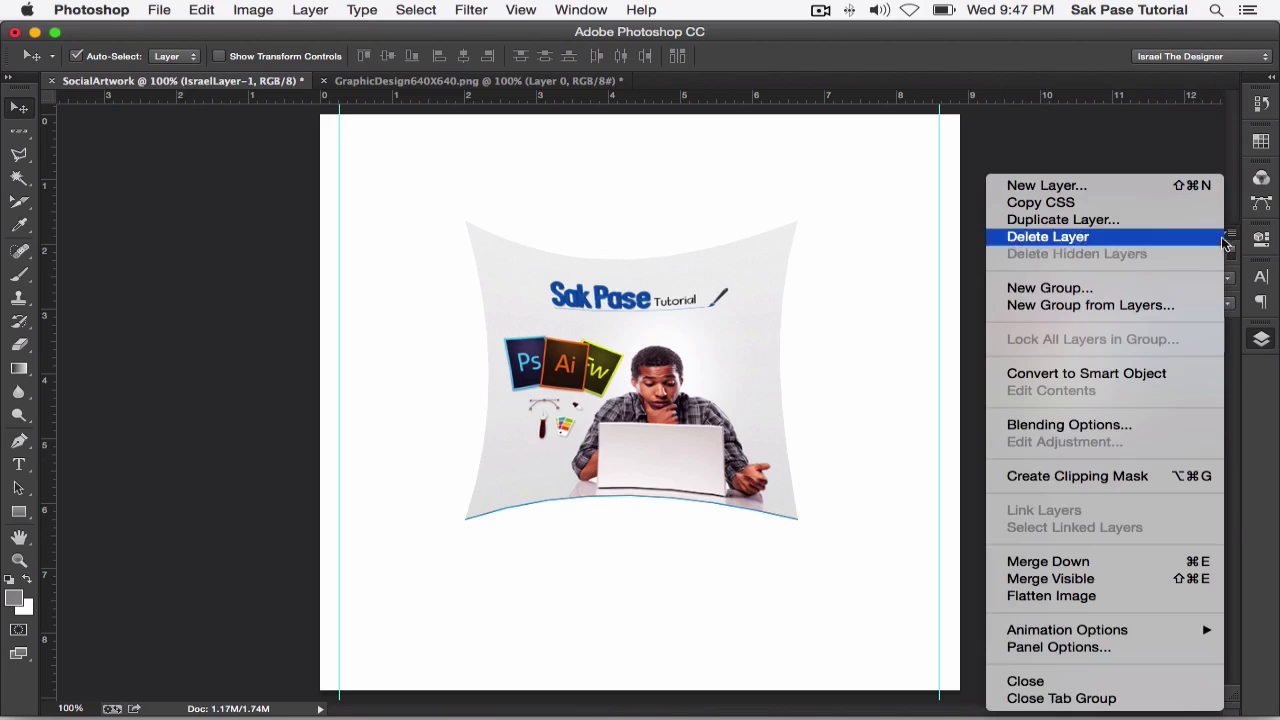
click(1117, 652)
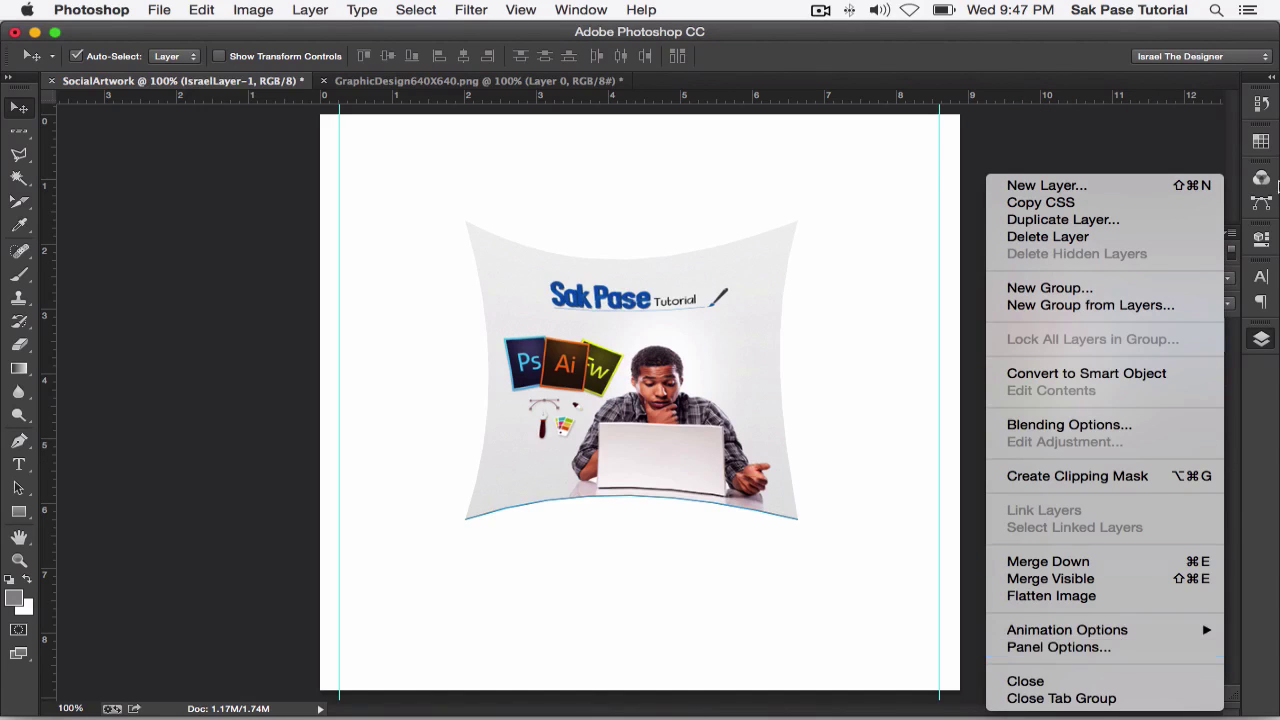
click(1232, 378)
click(1229, 238)
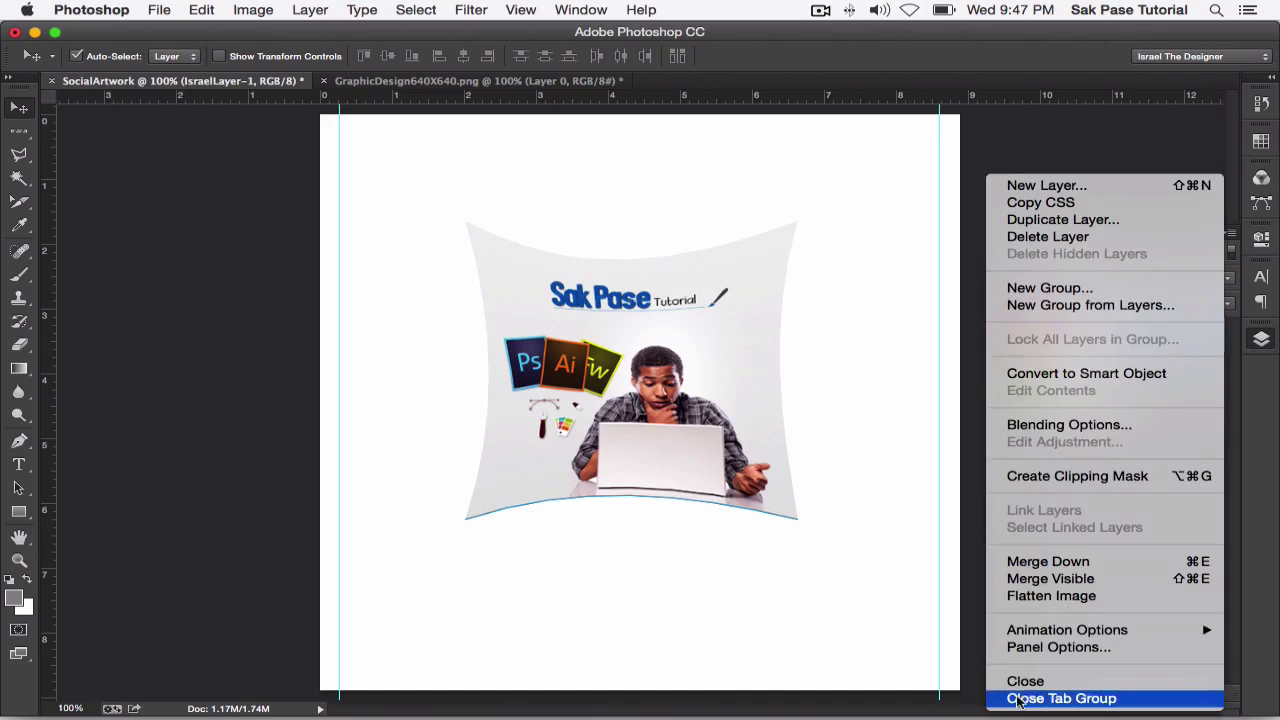
click(1058, 648)
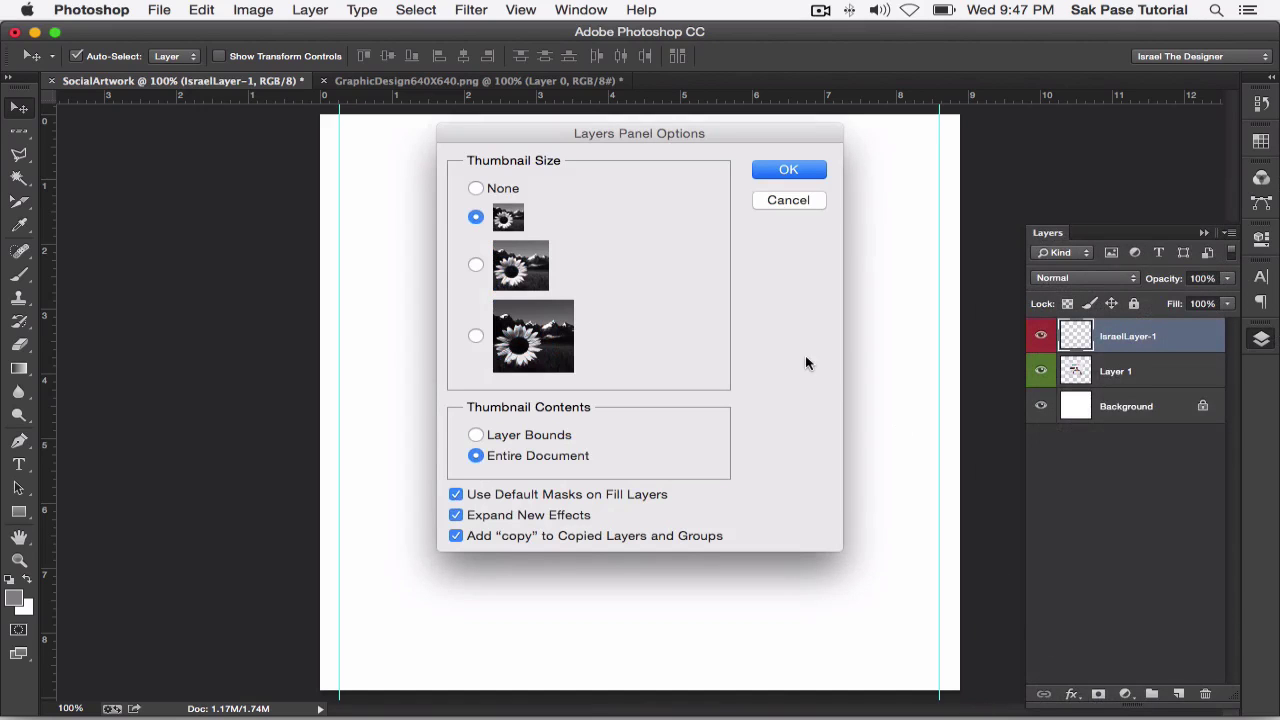
click(475, 266)
click(475, 335)
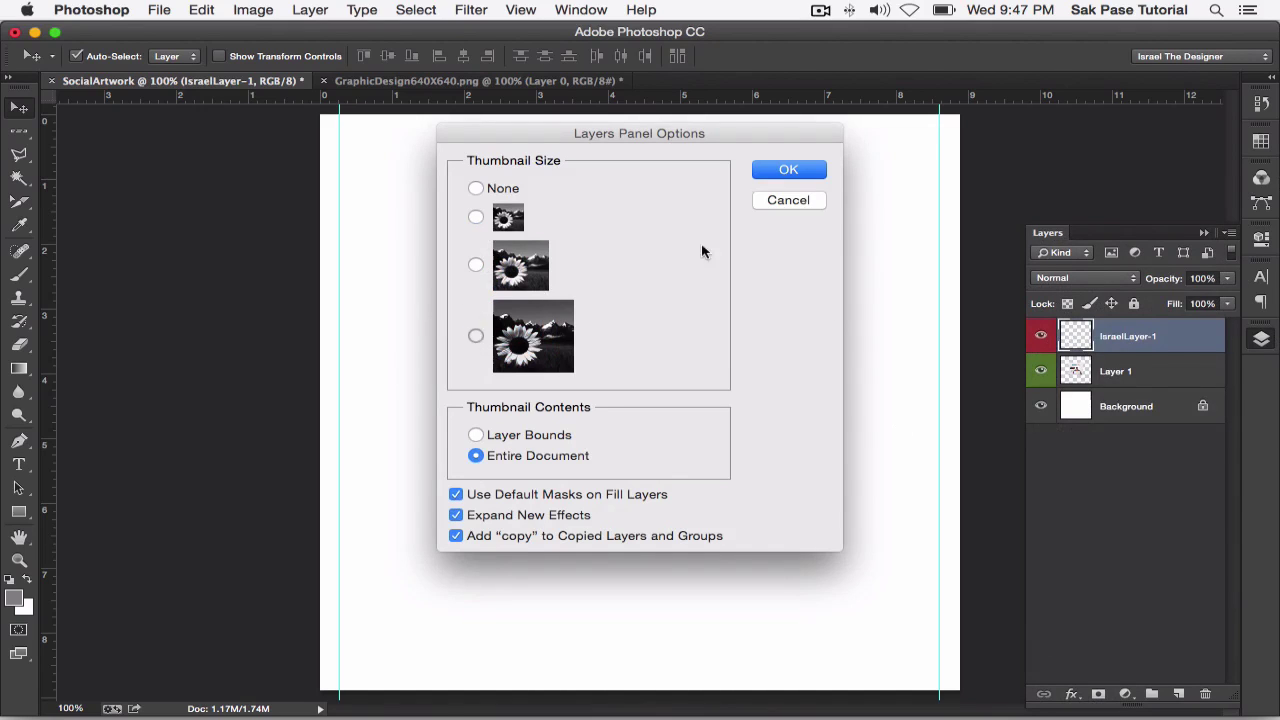
click(788, 169)
Step: Set the Layers panel thumbnails back to medium size
click(1230, 232)
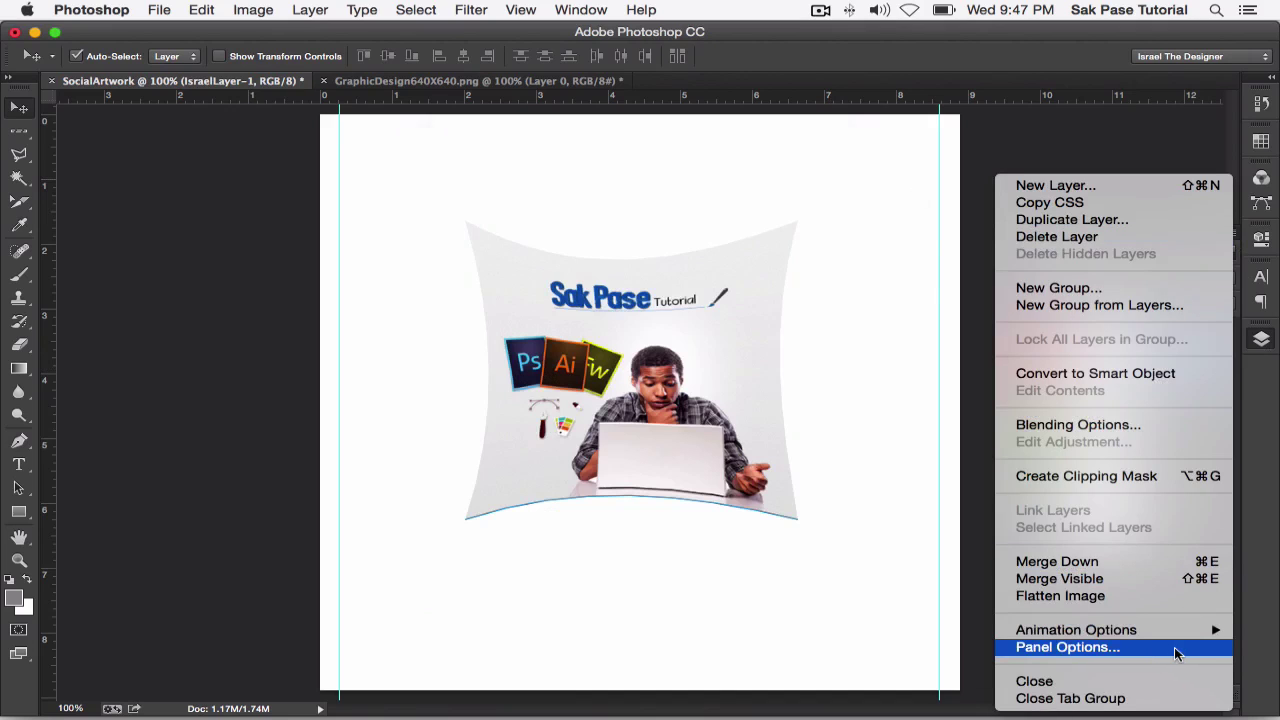
click(1175, 647)
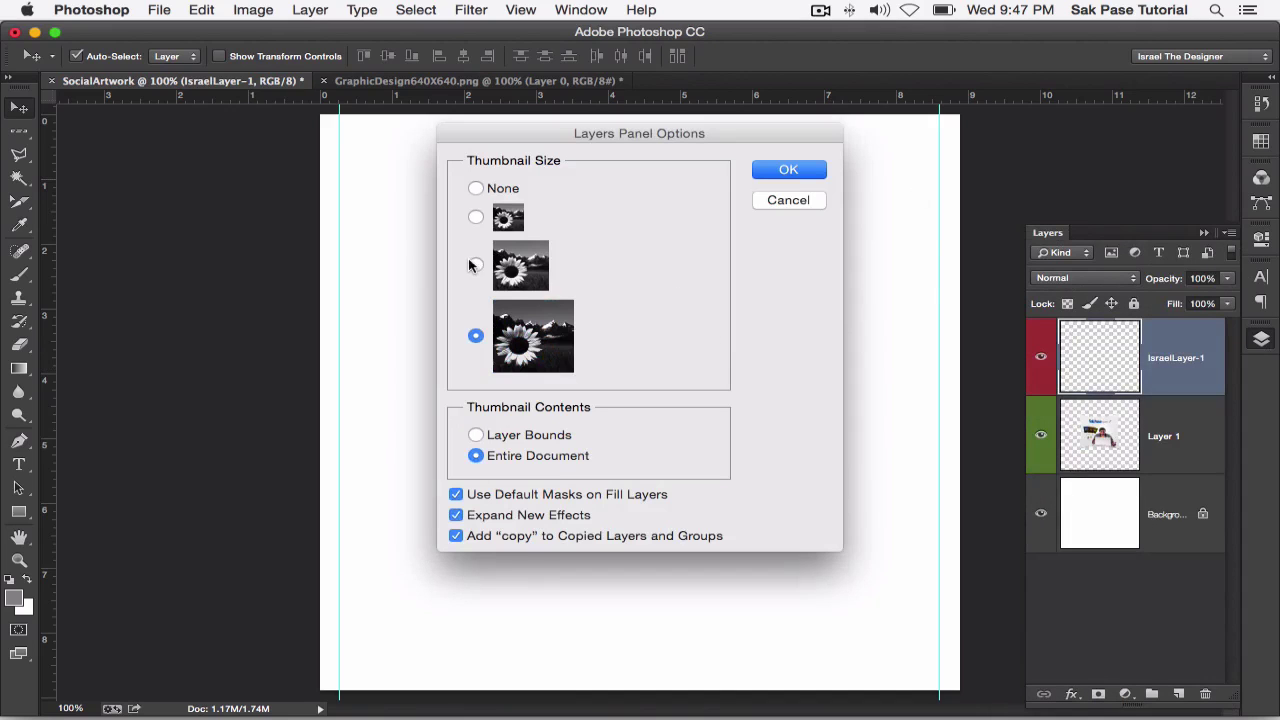
click(475, 265)
click(800, 172)
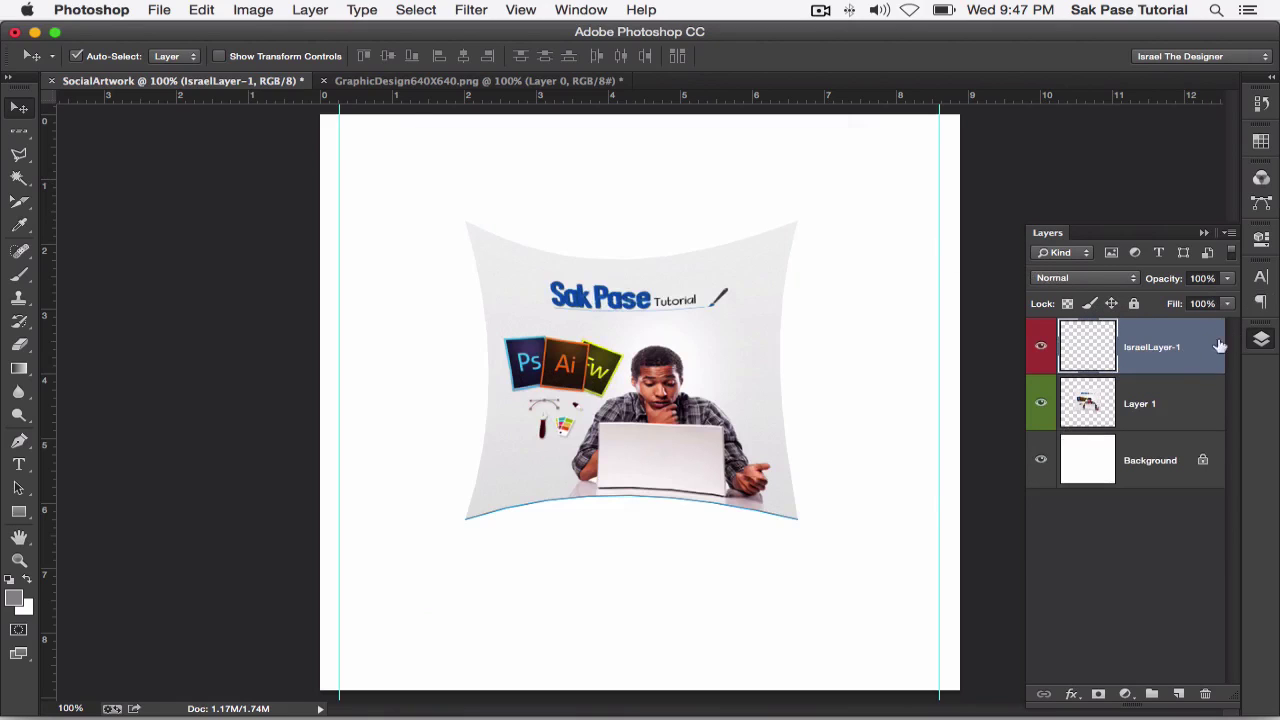
Step: Select Layer 1 and move the Sak Pase artwork slightly down
click(1161, 418)
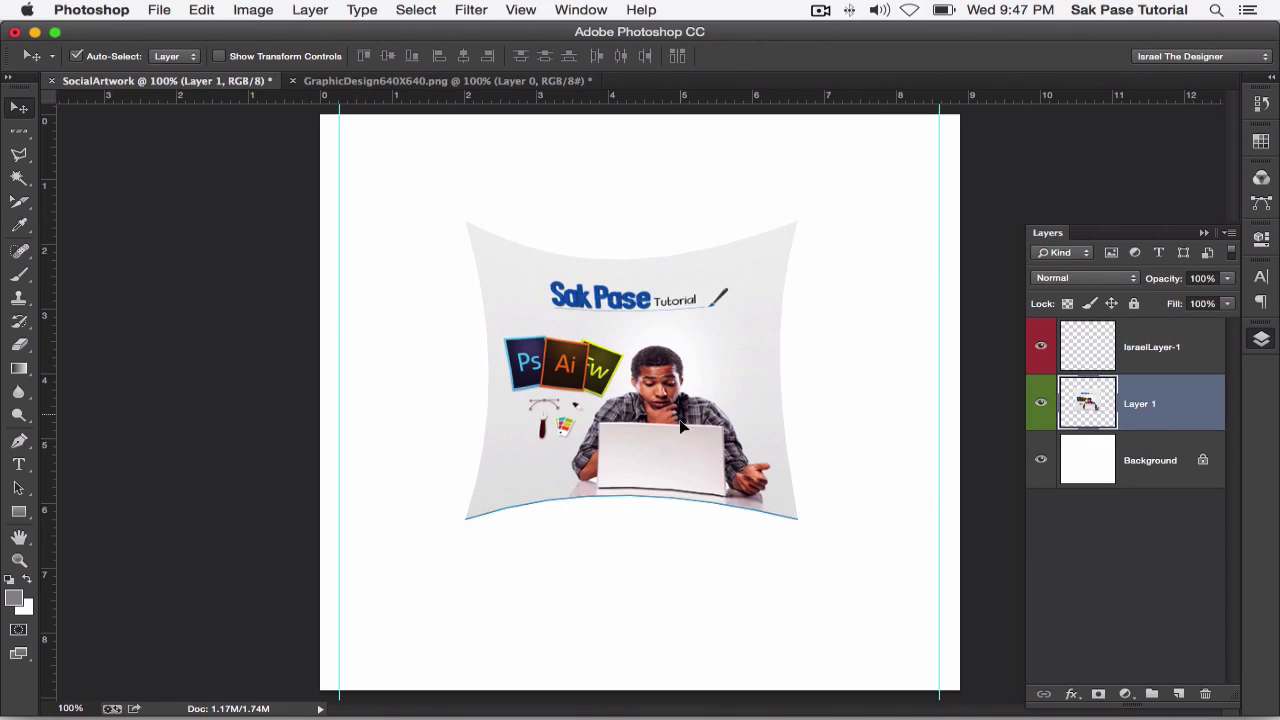
drag(680, 427, 682, 449)
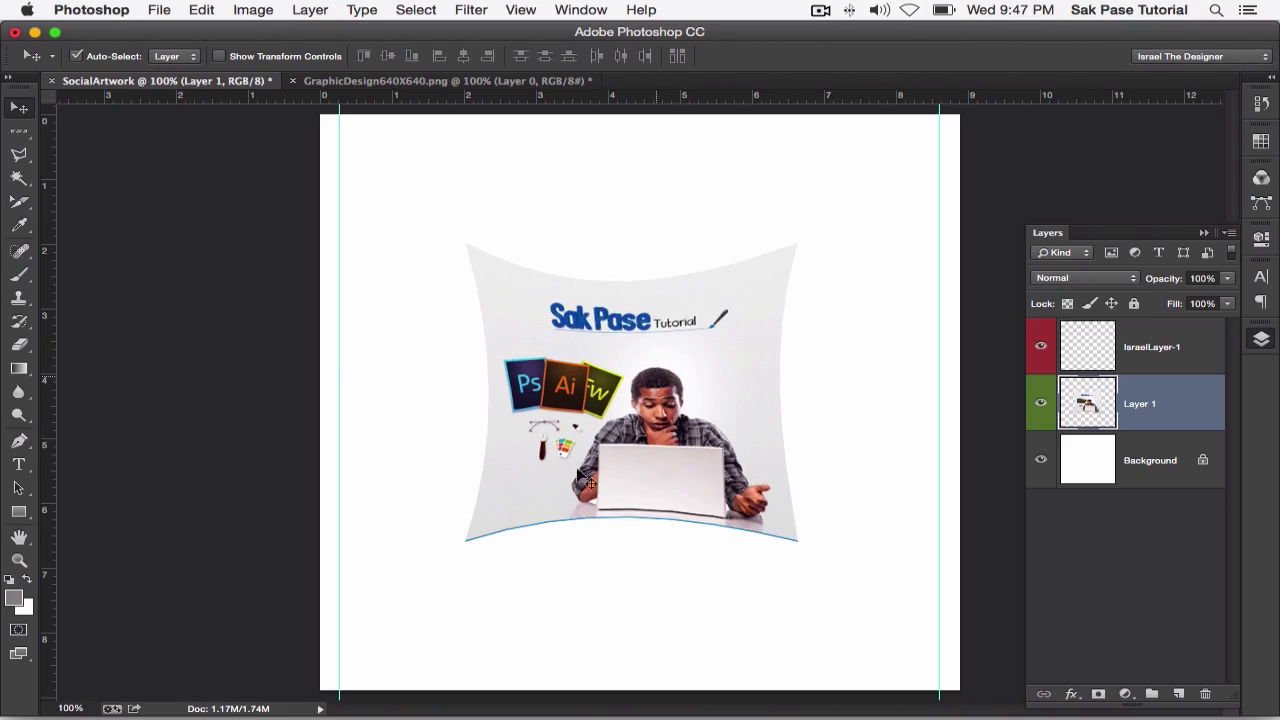
click(20, 514)
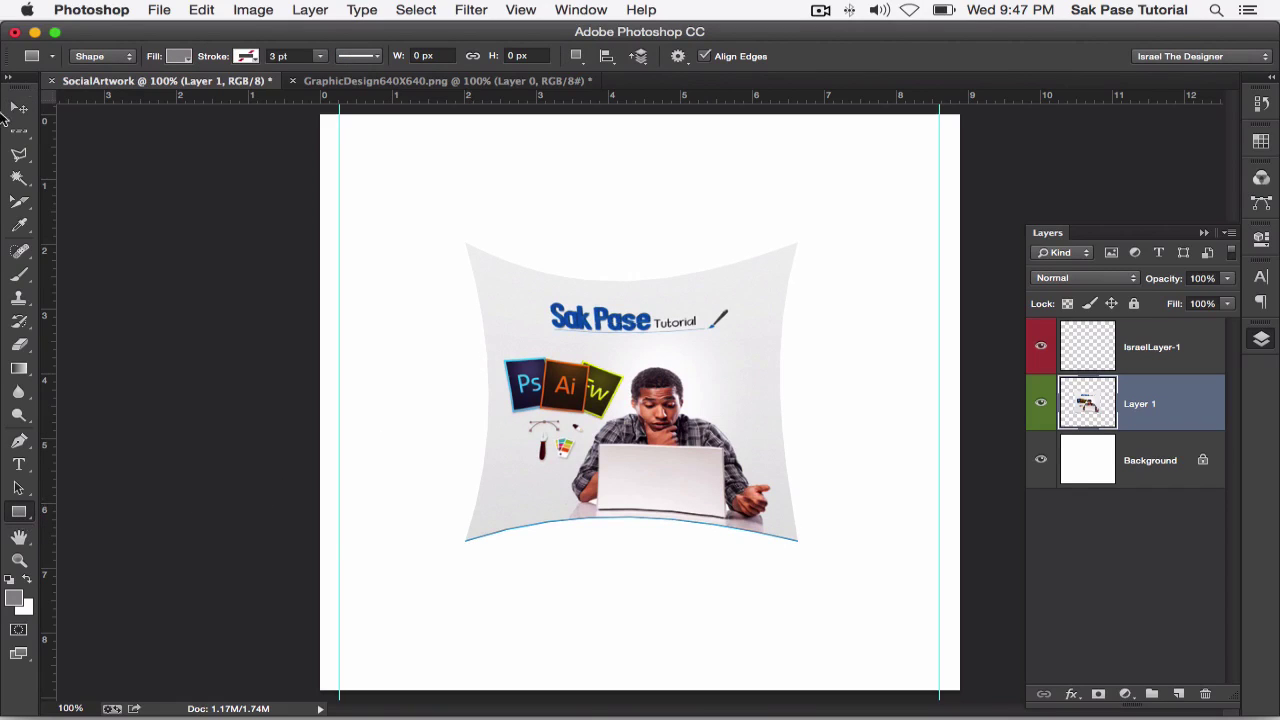
click(18, 107)
Step: Open the 1.jpg kayak photo from the Photos folder
key(super+o)
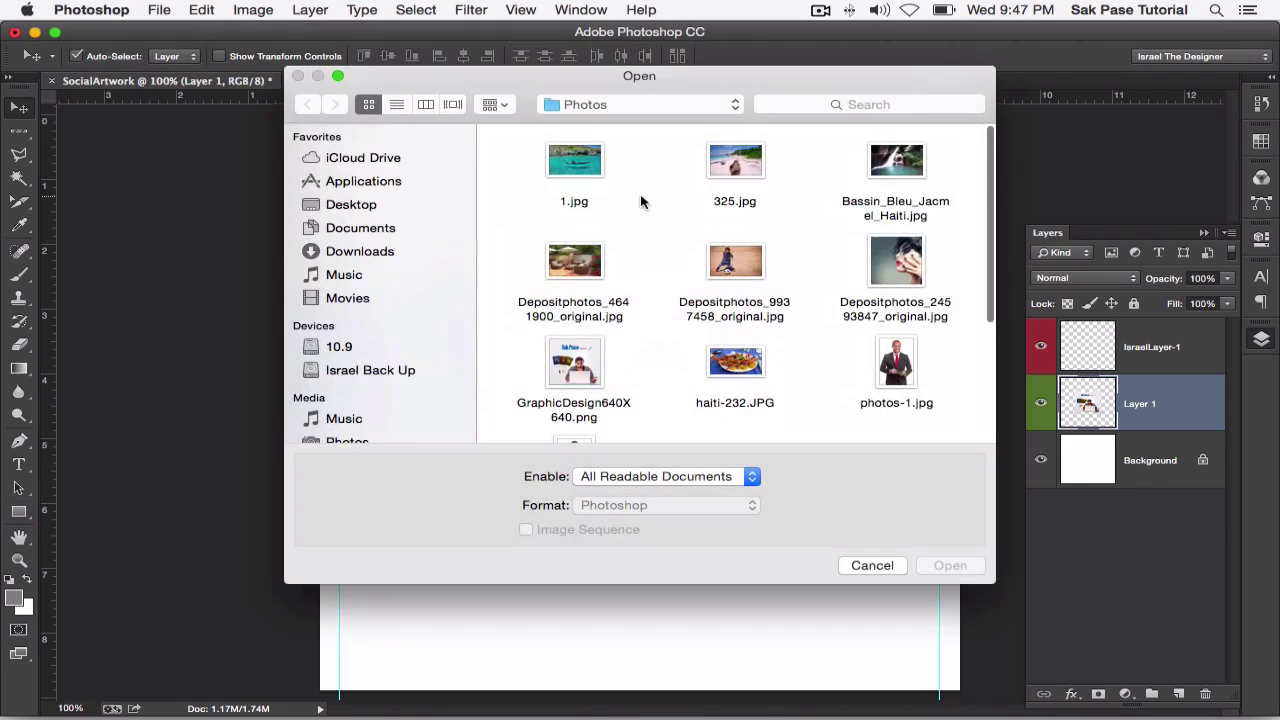
scroll(945, 325, down, 1)
scroll(945, 325, up, 1)
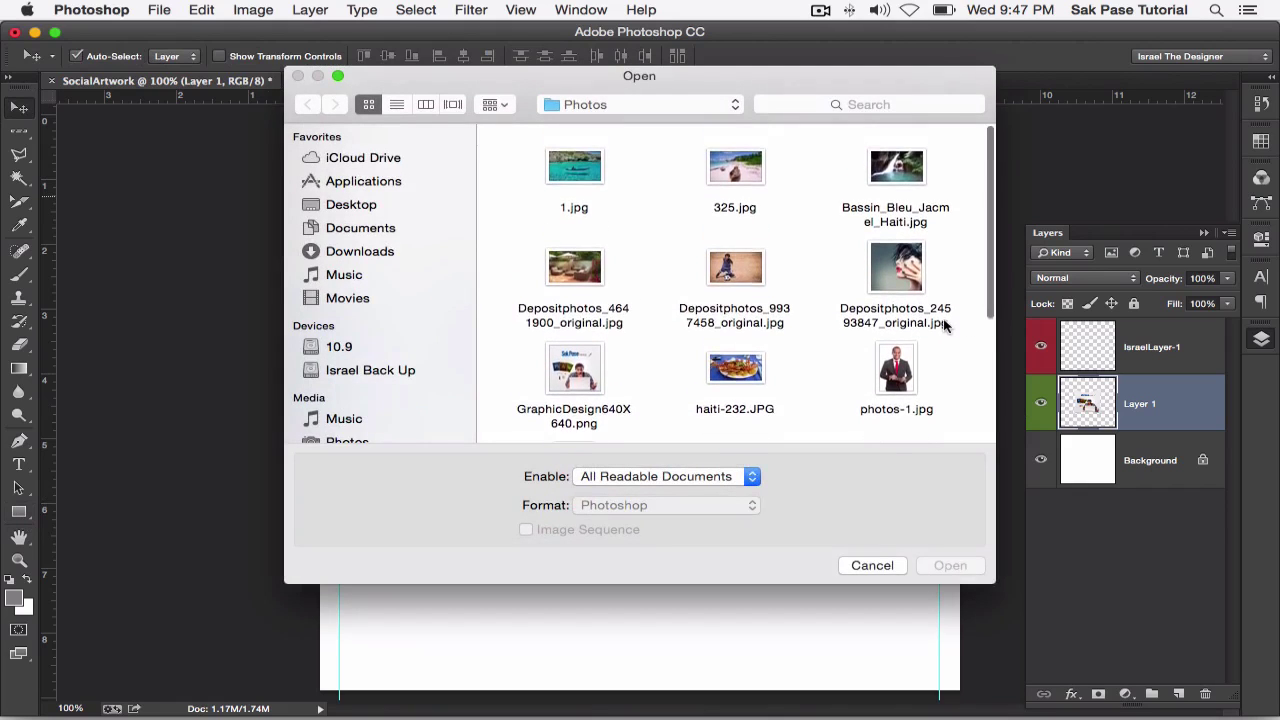
scroll(711, 275, down, 1)
click(710, 276)
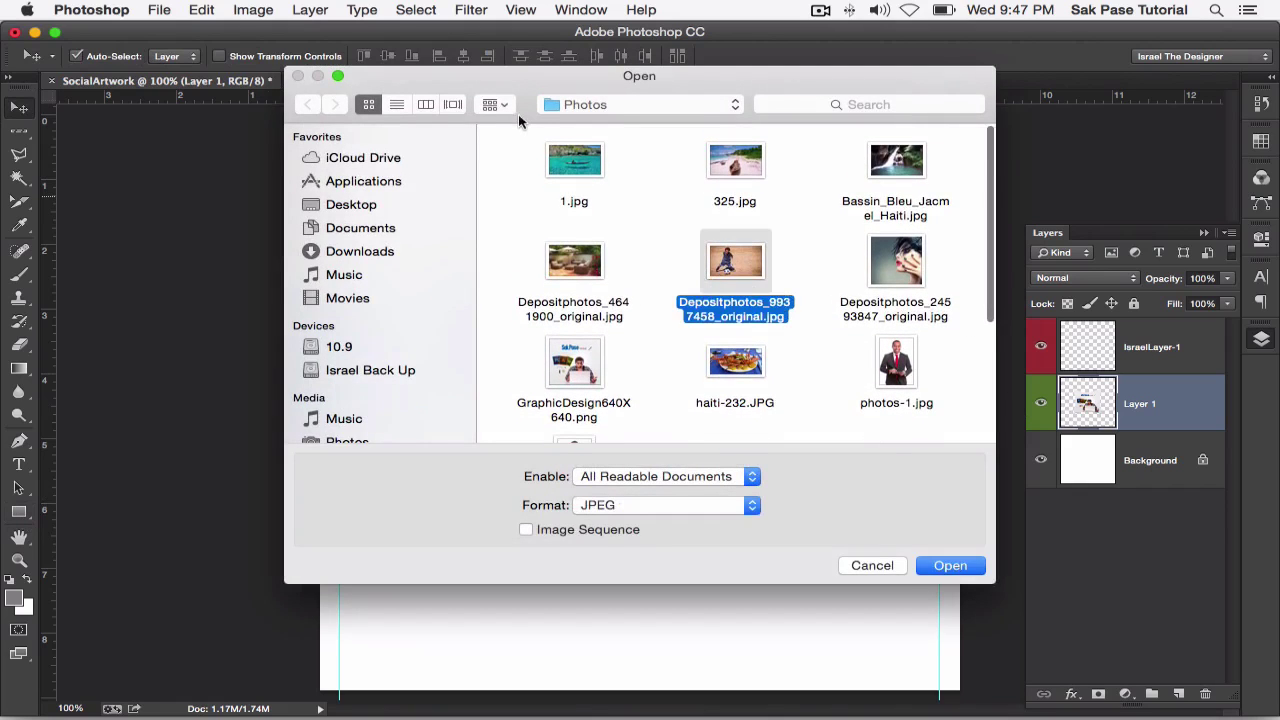
click(578, 162)
click(950, 566)
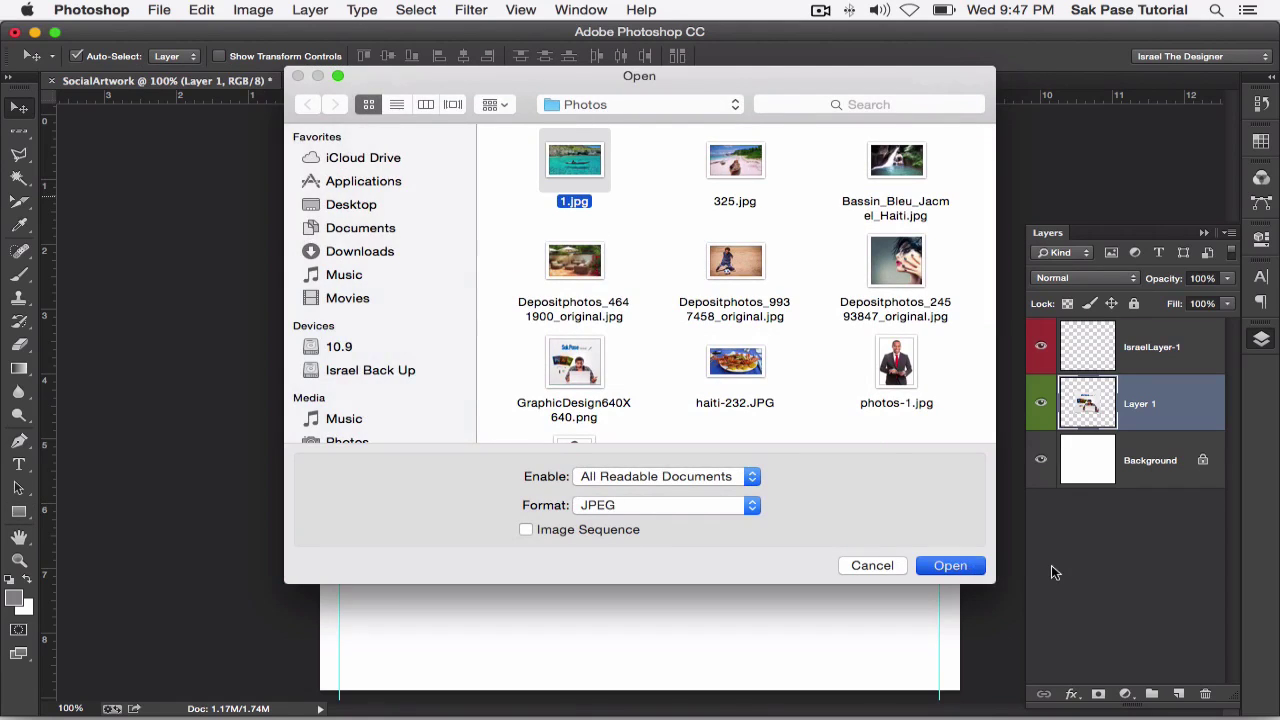
Step: Convert its Background to Layer 0 and drag it into SocialArtwork across the canvas middle
double_click(1200, 334)
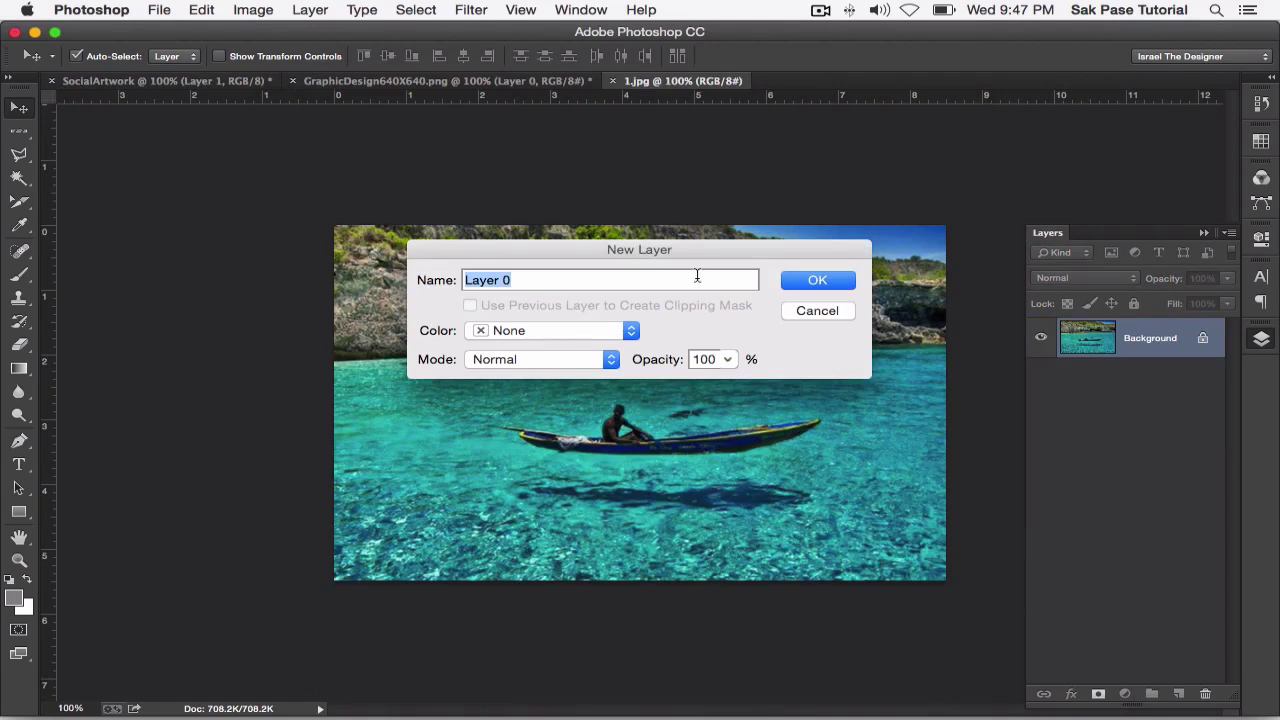
click(817, 280)
mouse_move(725, 518)
mouse_down()
mouse_move(340, 172)
mouse_move(130, 85)
mouse_up()
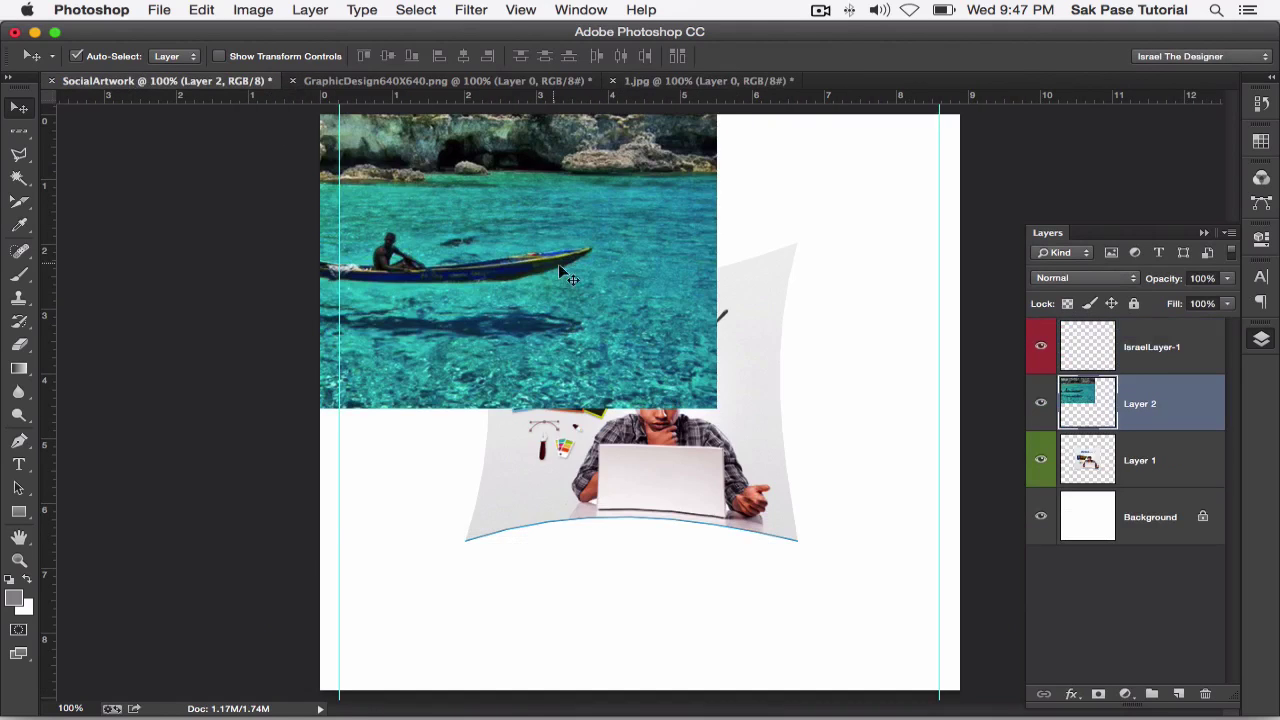
mouse_move(562, 255)
mouse_down()
mouse_move(772, 442)
mouse_move(776, 431)
mouse_up()
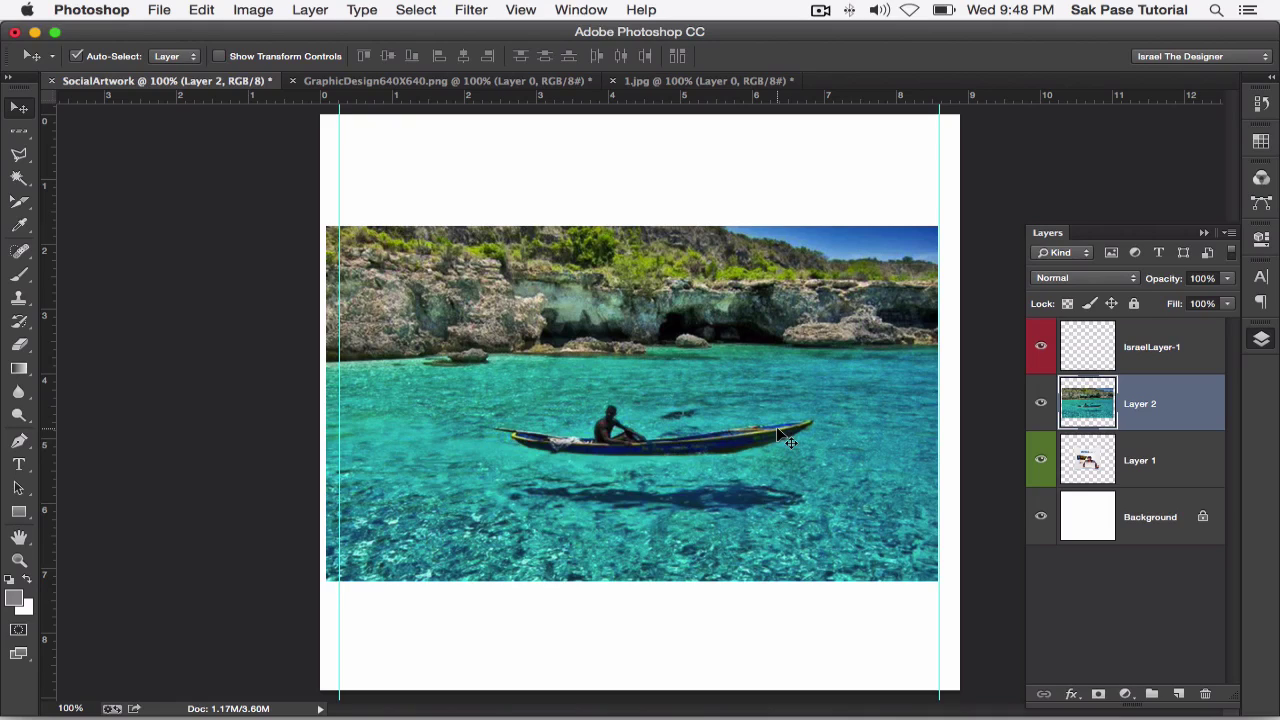
Step: Draw a gray 614 × 395 px rectangle exactly over the kayak photo, then restore the layer list
click(17, 512)
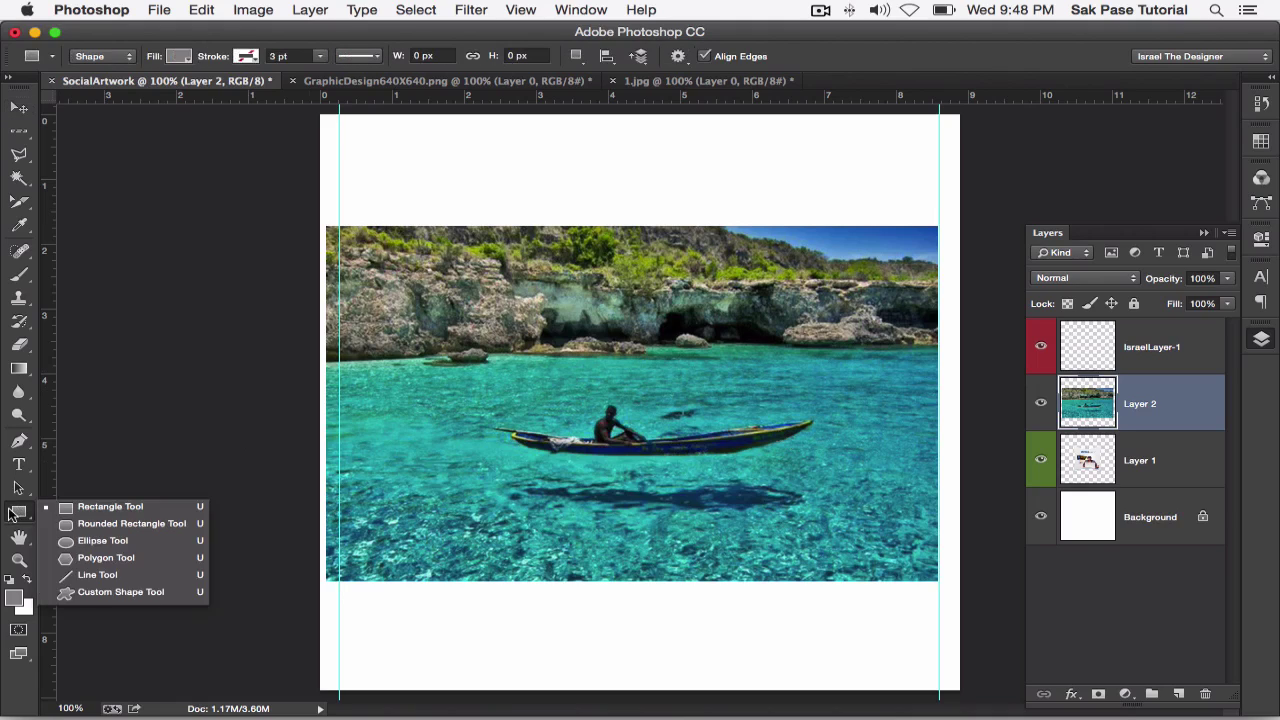
click(100, 507)
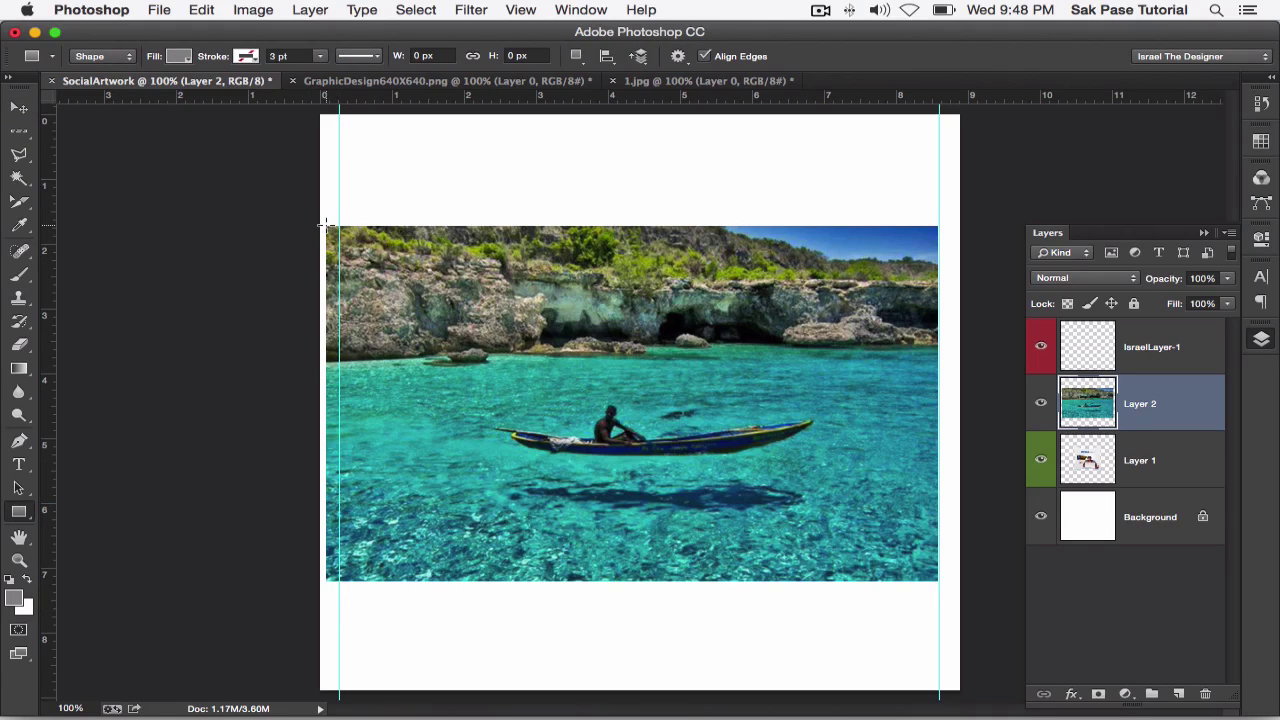
drag(326, 224, 940, 580)
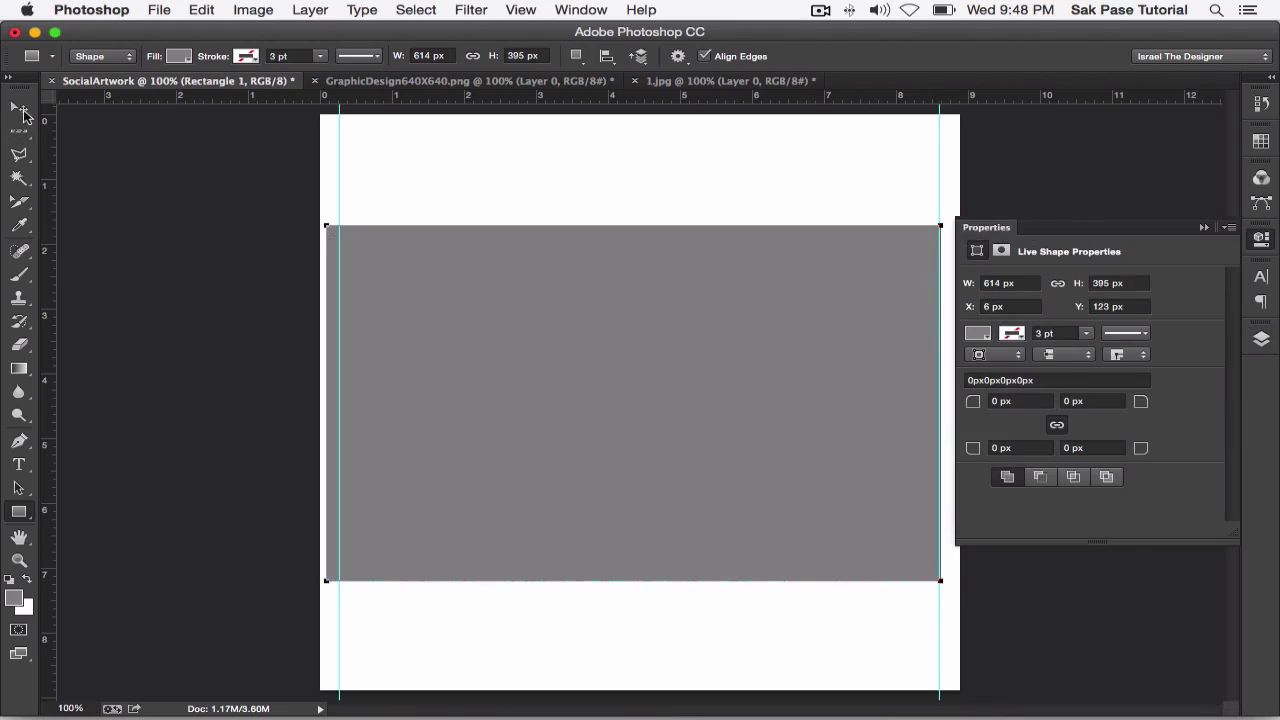
click(22, 108)
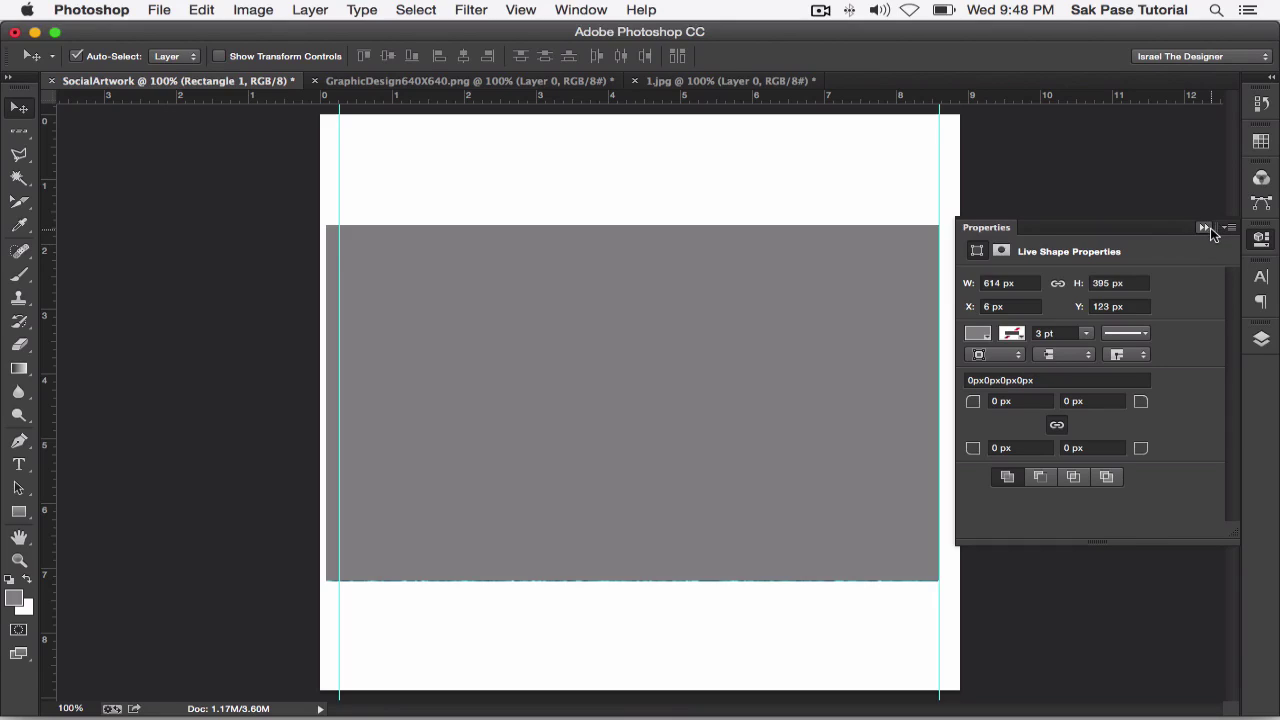
click(1205, 228)
click(1262, 339)
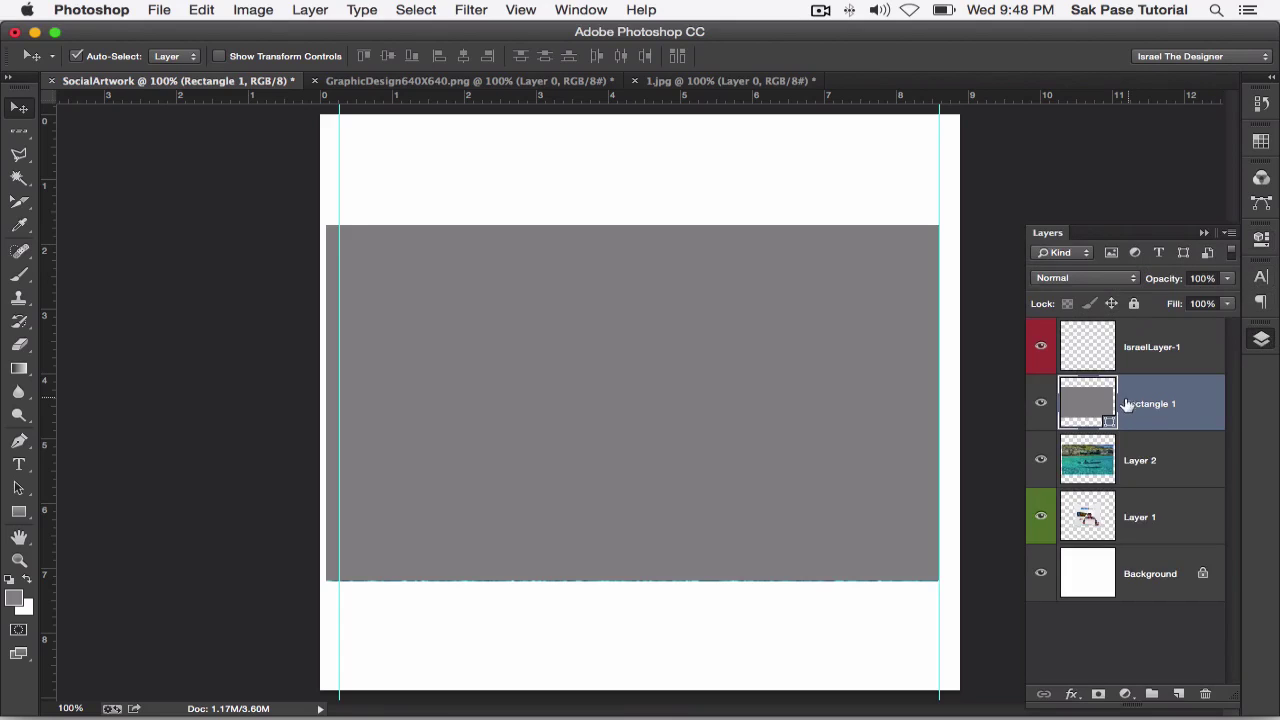
Step: Recolor Rectangle 1 near-black and start lowering its opacity to reveal the photo
double_click(1107, 420)
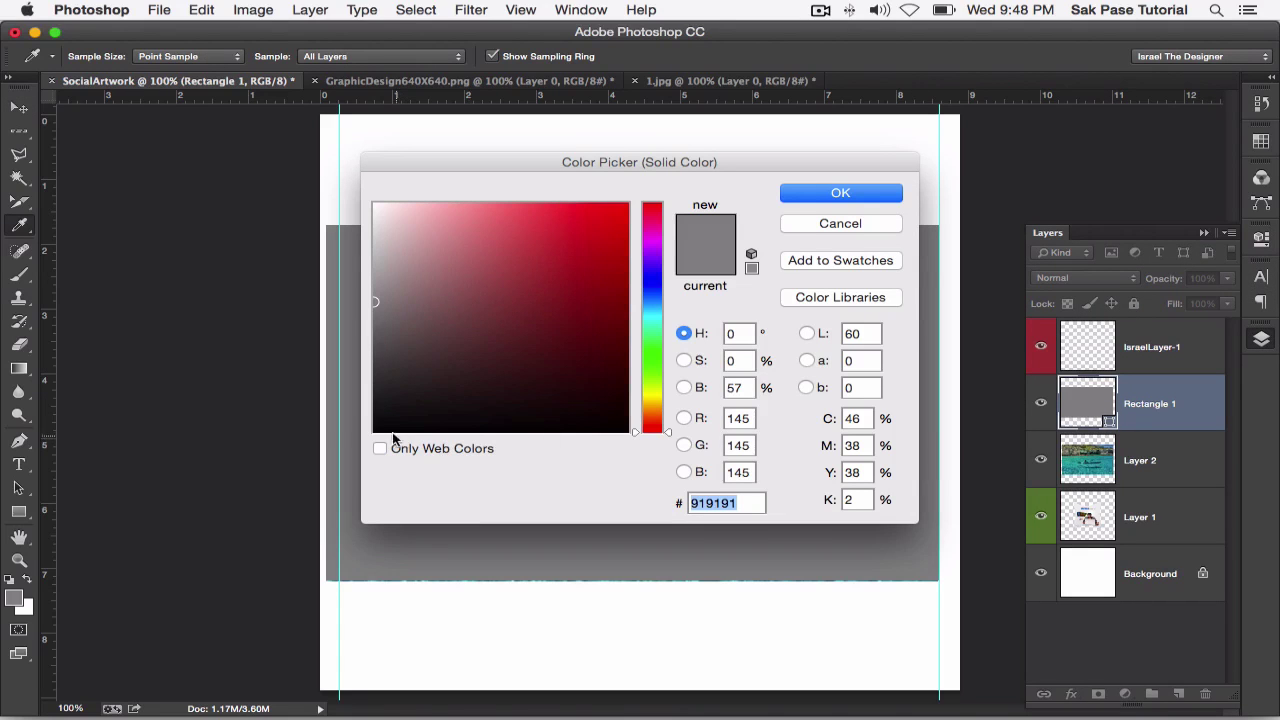
click(380, 430)
click(822, 194)
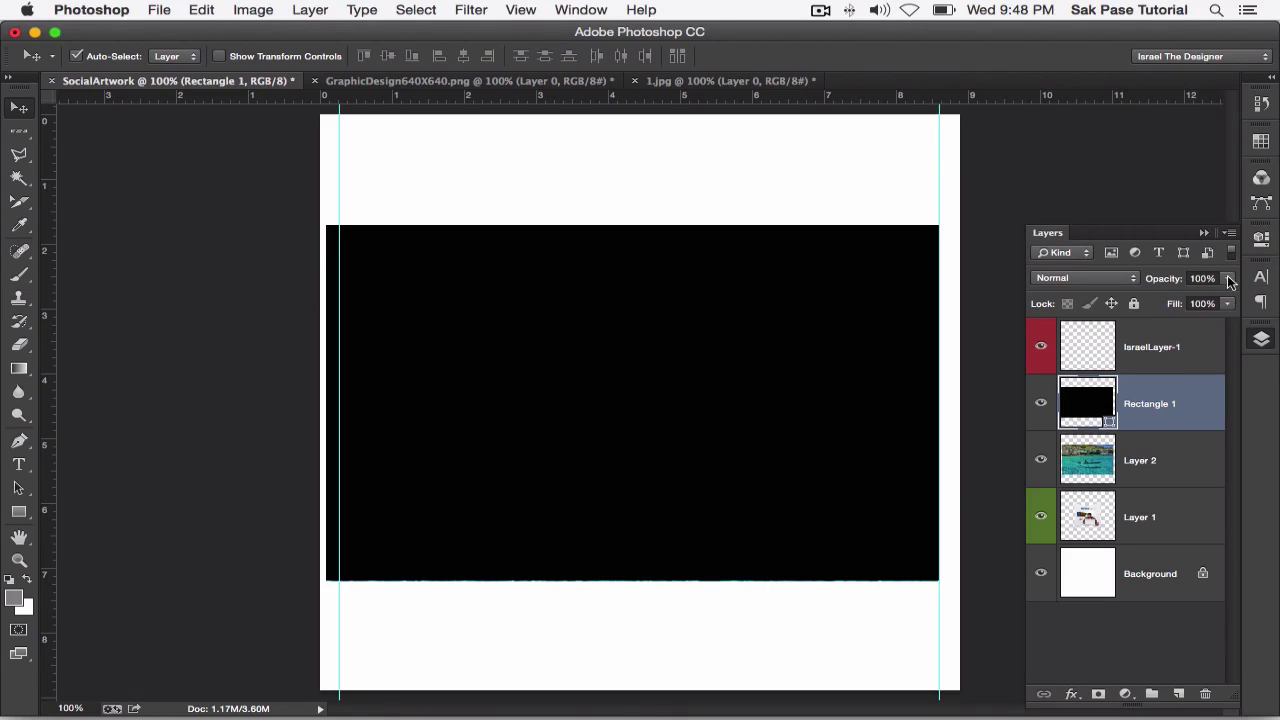
click(1229, 280)
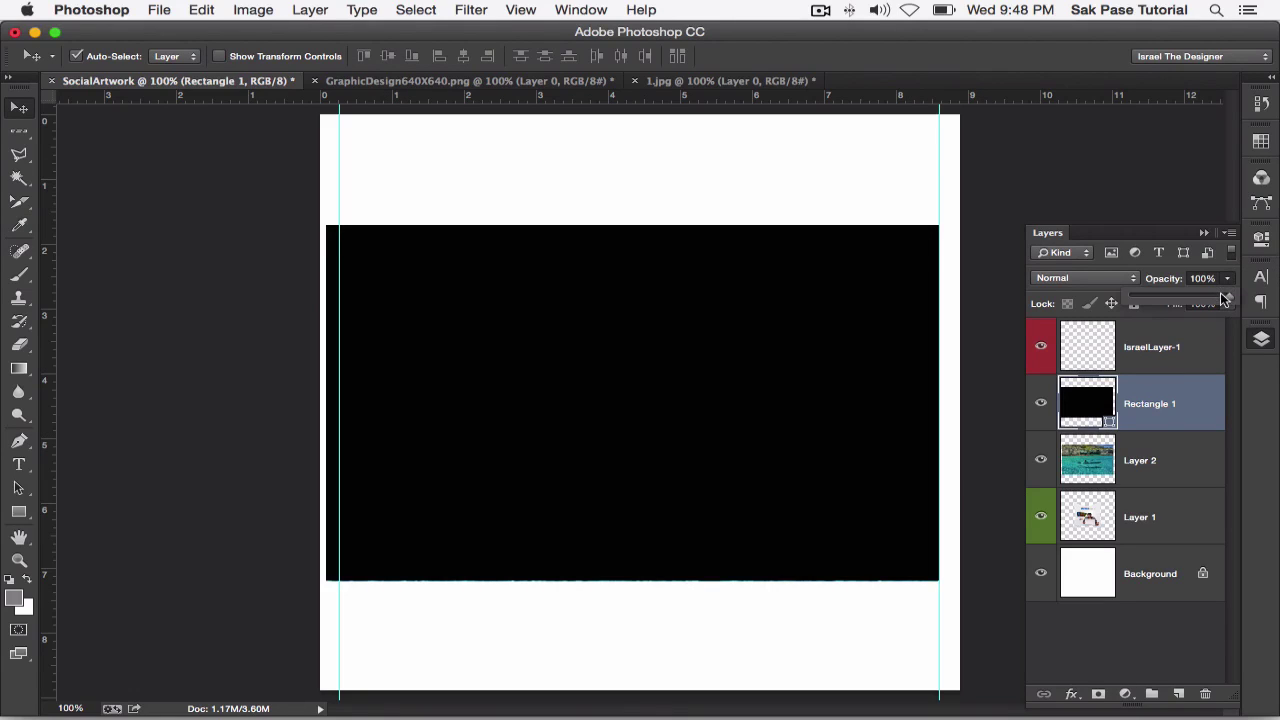
mouse_move(1191, 293)
mouse_down()
mouse_move(1148, 303)
mouse_move(1252, 303)
mouse_move(1176, 326)
mouse_up()
click(1190, 349)
Step: Fade the black Rectangle 1 overlay to about 26% opacity
click(1226, 312)
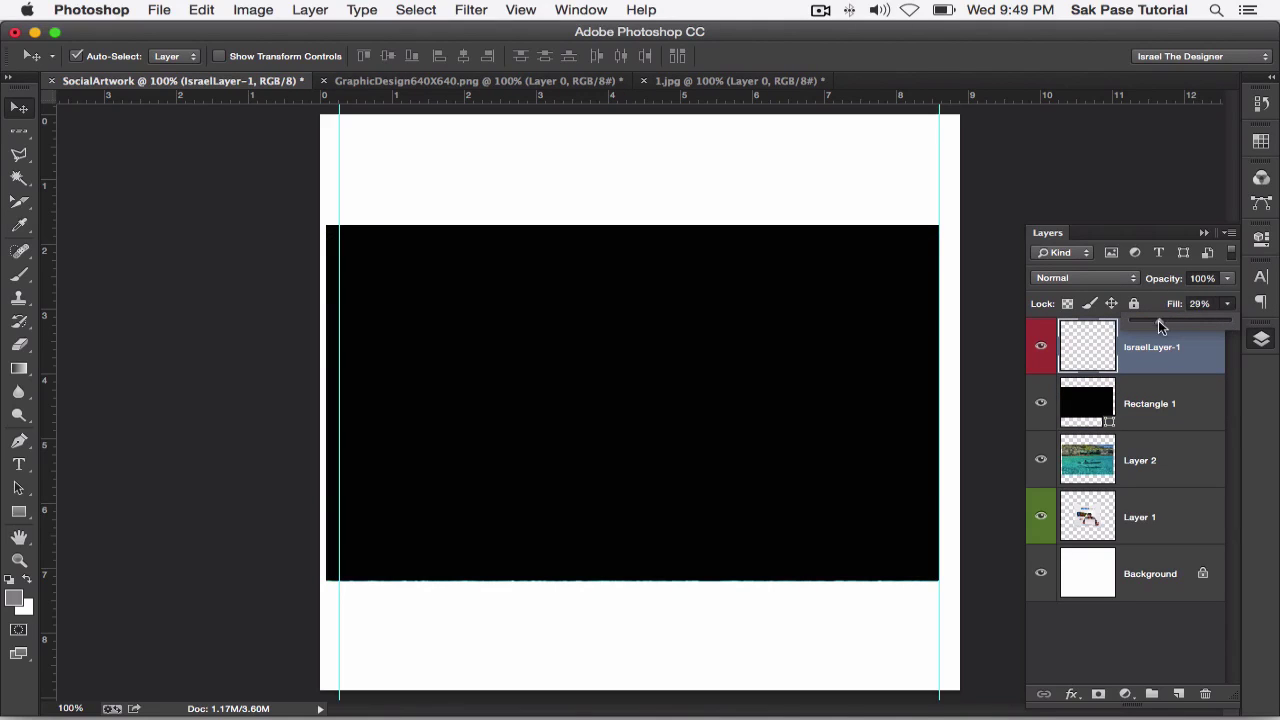
click(1132, 460)
click(815, 382)
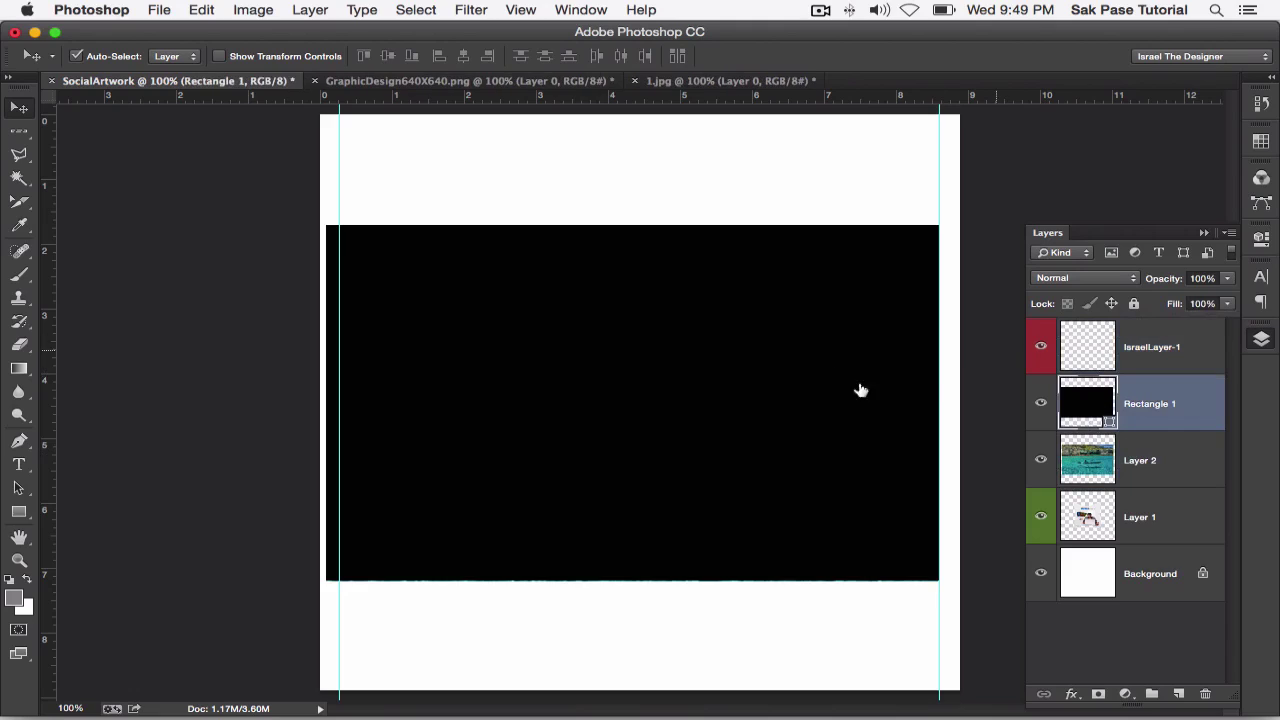
click(1227, 278)
drag(1190, 295, 1164, 297)
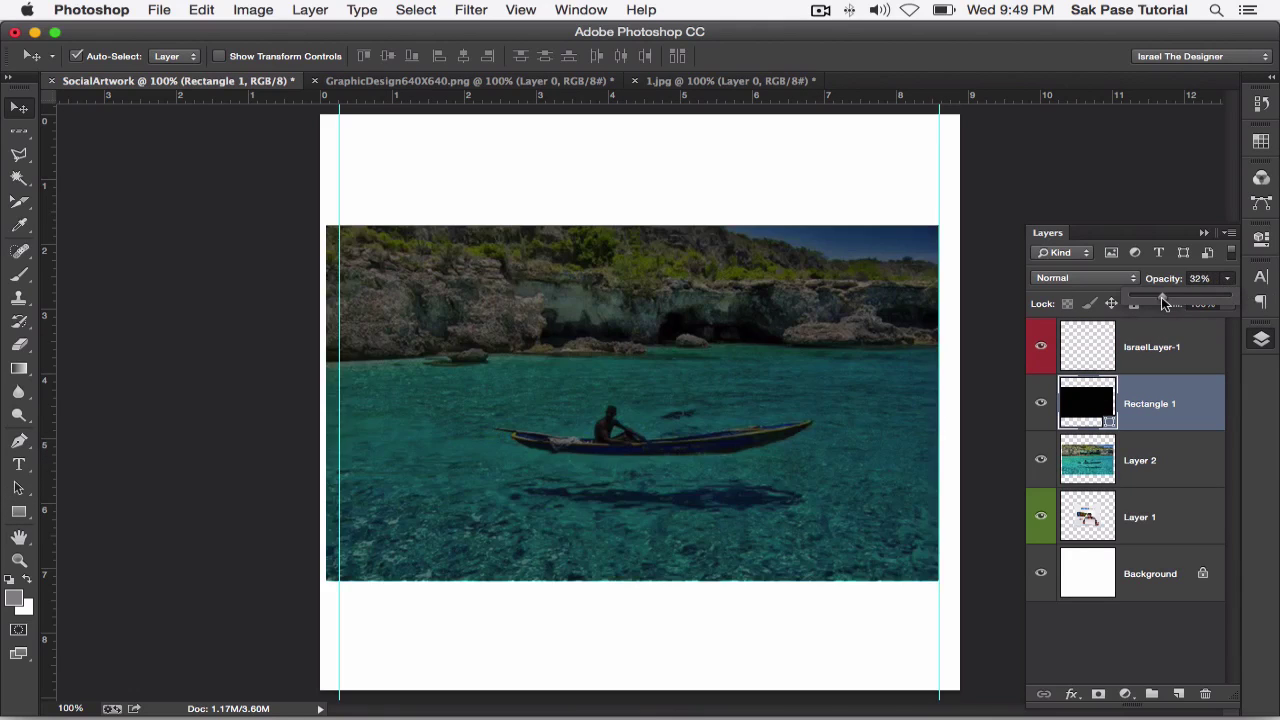
Step: Lower the layer fill amount to 29%, then reselect IsraelLayer-1 and Layer 2
click(1185, 464)
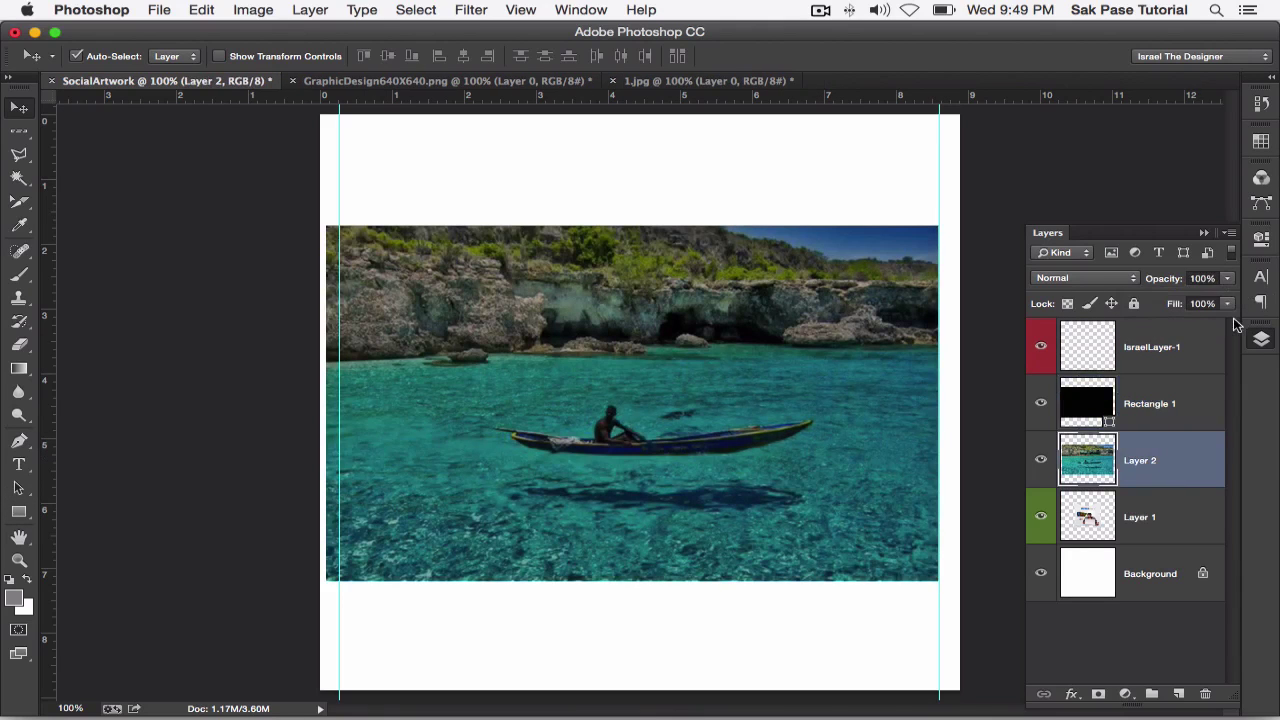
click(1227, 303)
mouse_move(1227, 321)
mouse_down()
mouse_move(1168, 321)
mouse_move(1194, 333)
mouse_move(1277, 322)
mouse_up()
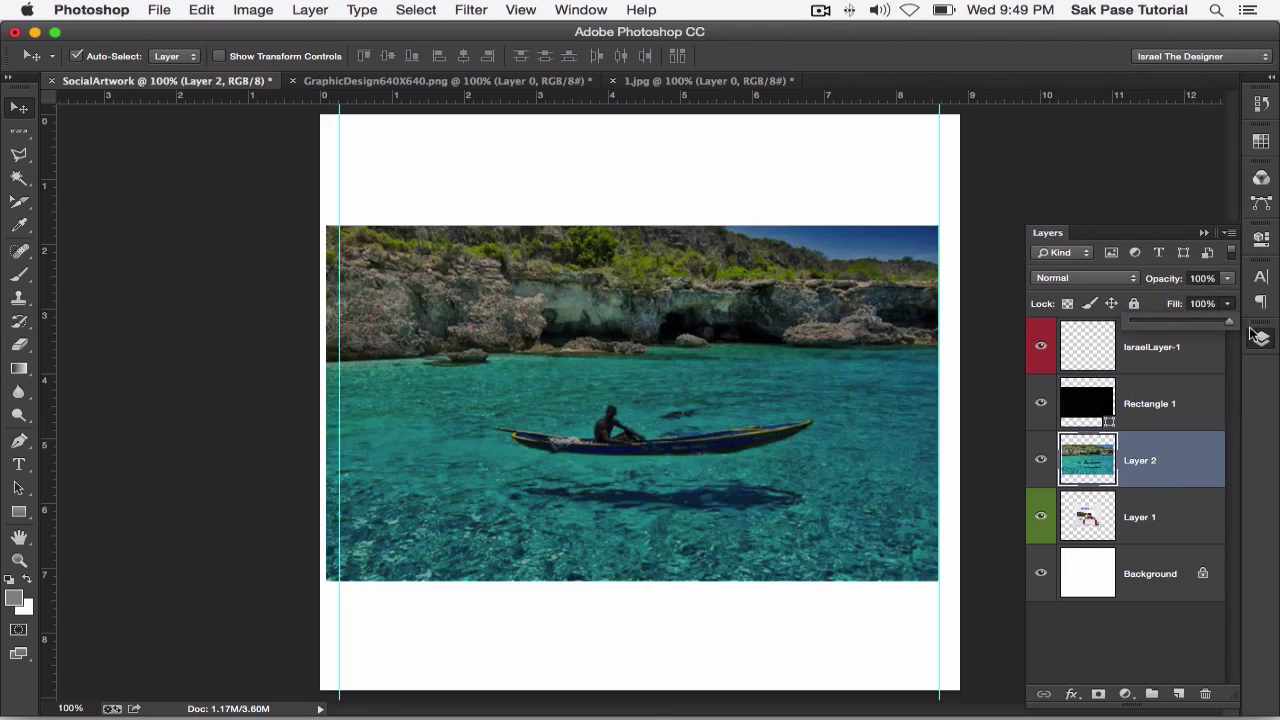
click(1220, 356)
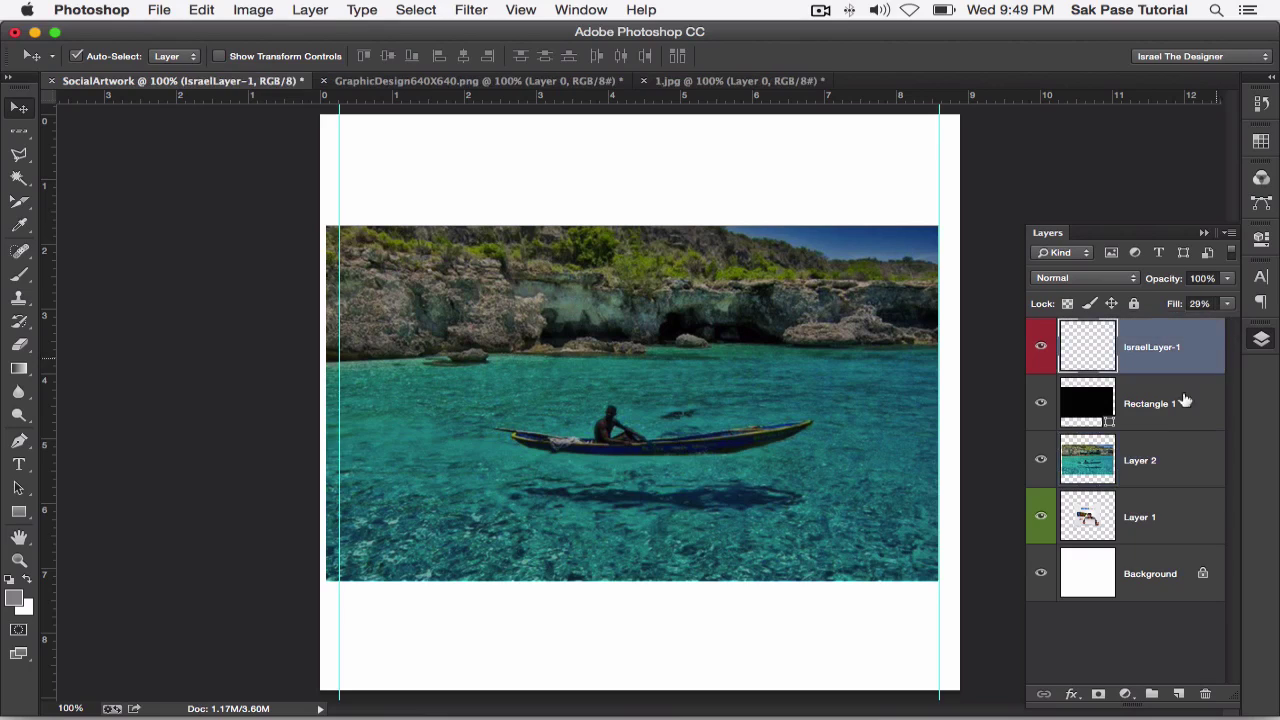
click(1172, 426)
click(1146, 458)
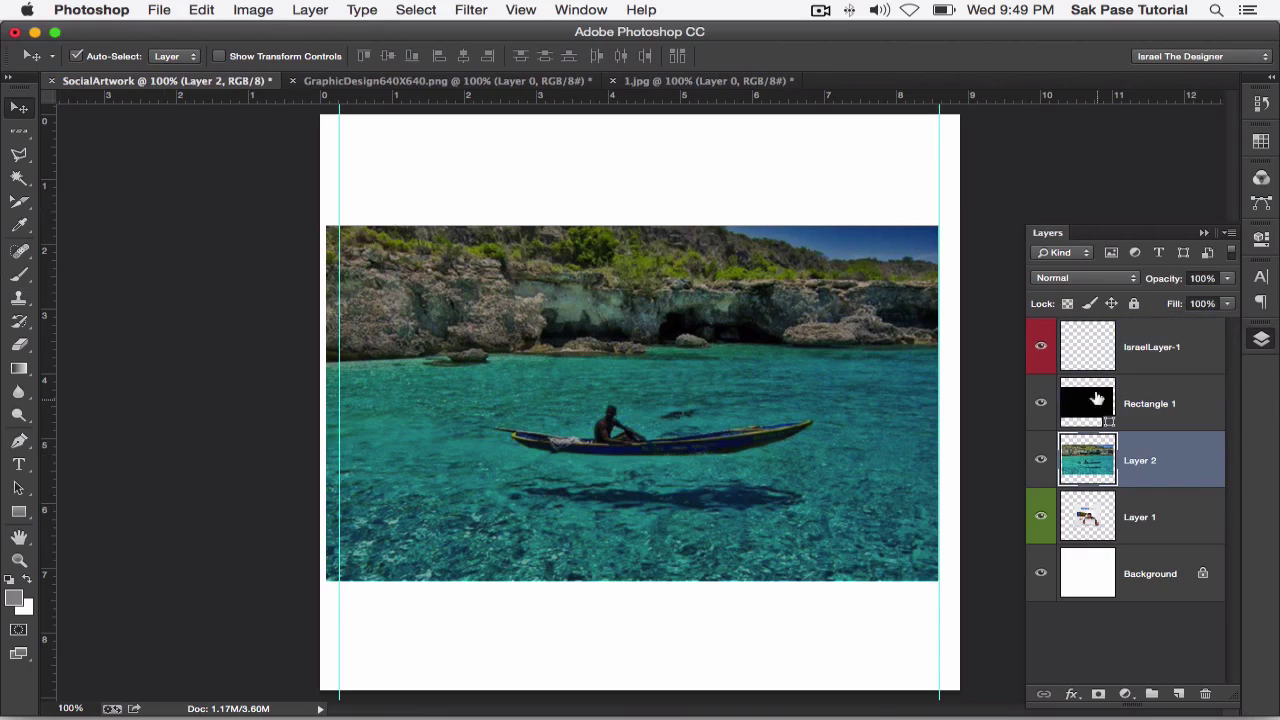
Step: Switch the Layers panel to the smallest thumbnail size via Panel Options, then select Layer 2
click(1219, 644)
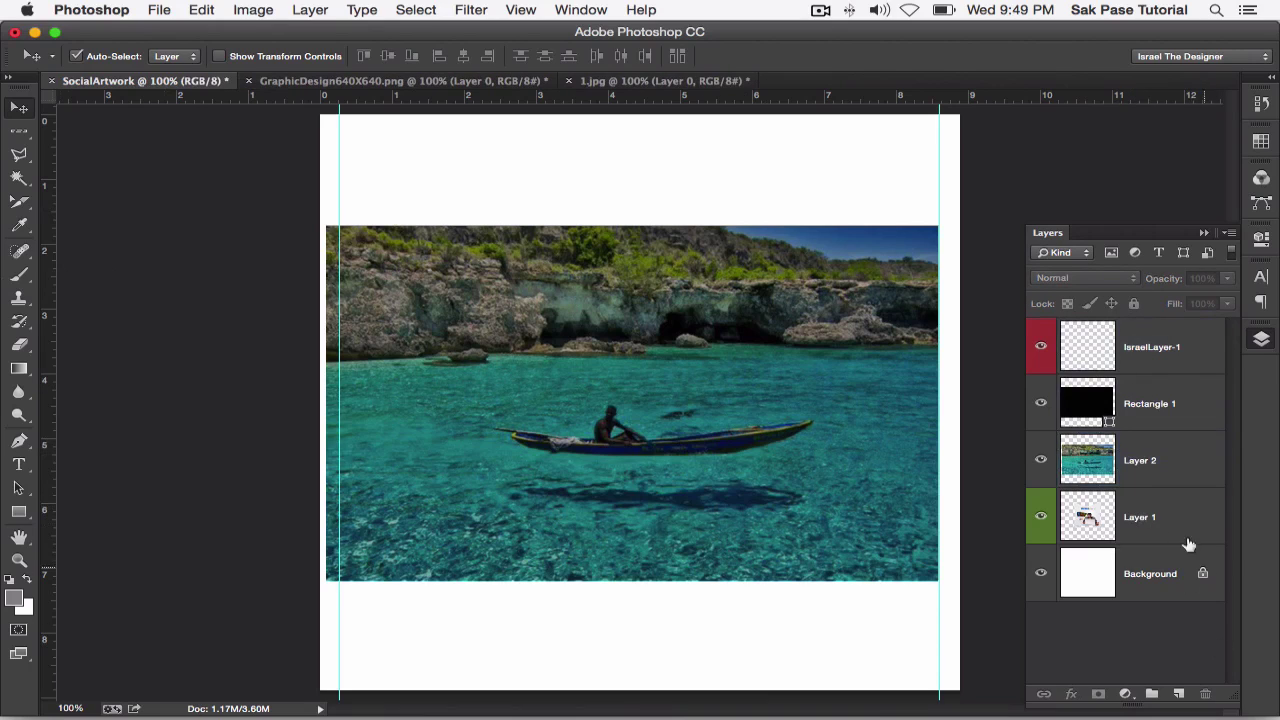
click(1230, 232)
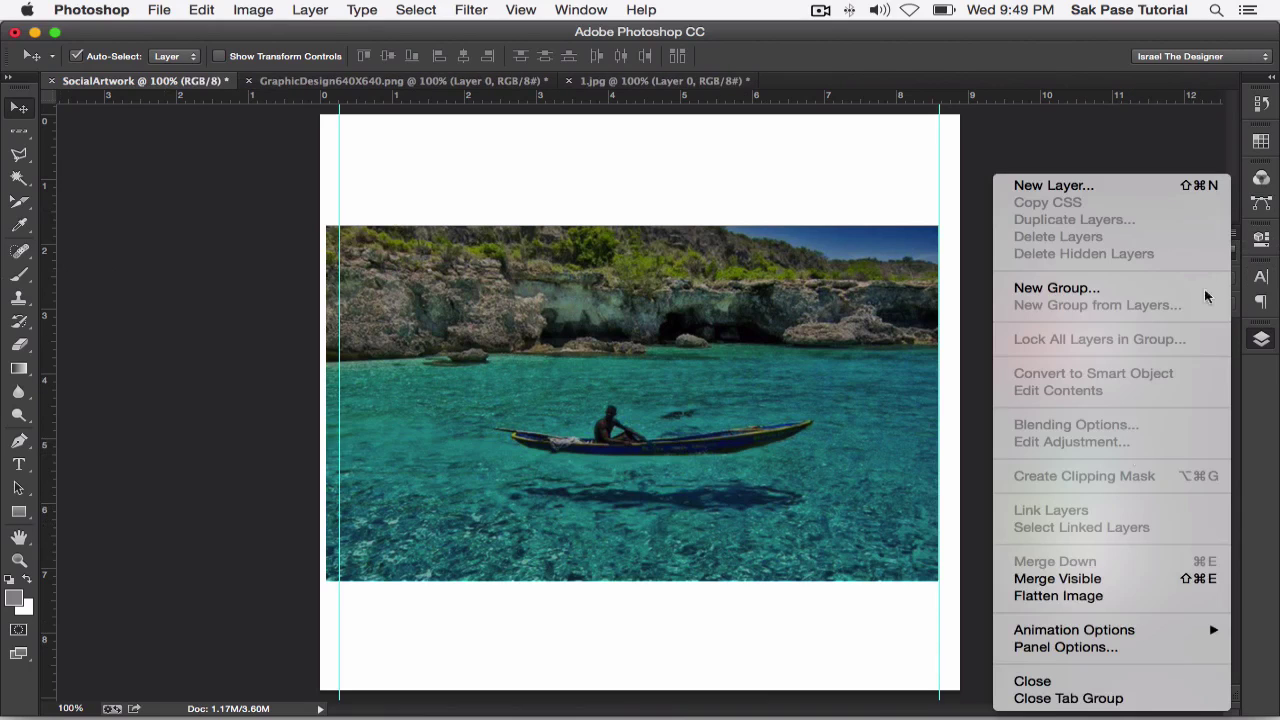
click(1072, 647)
click(475, 217)
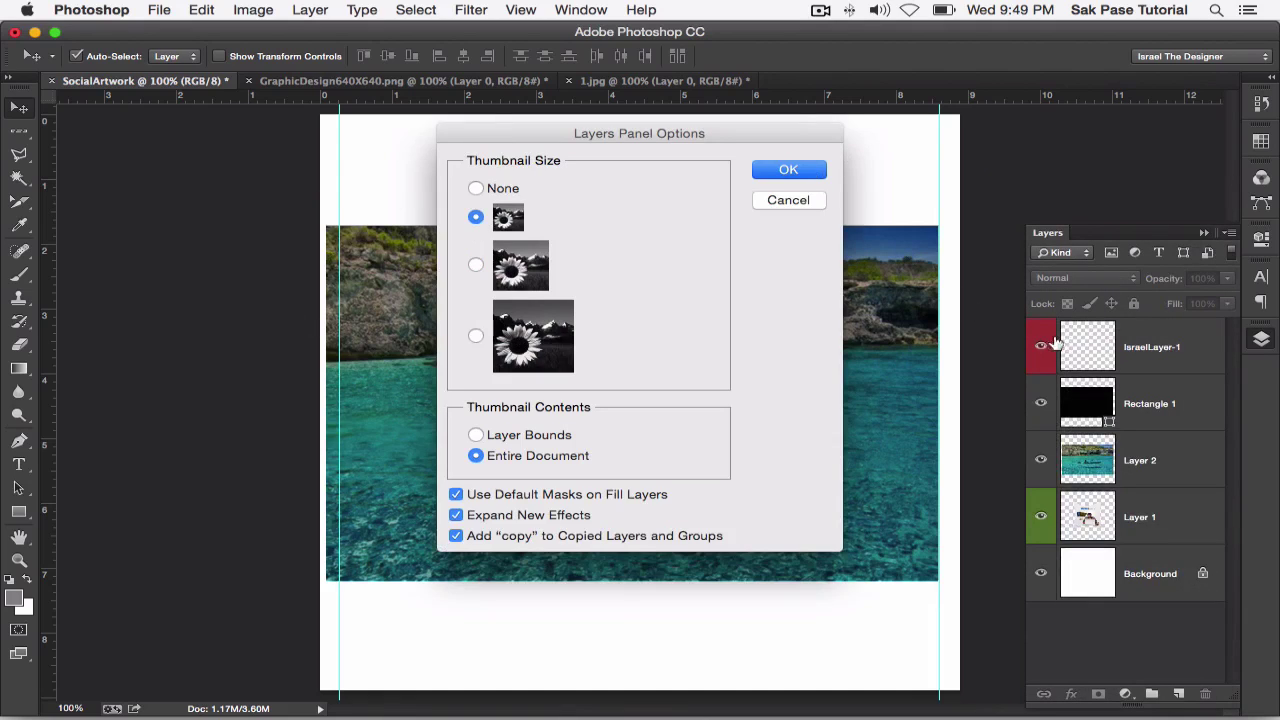
click(756, 170)
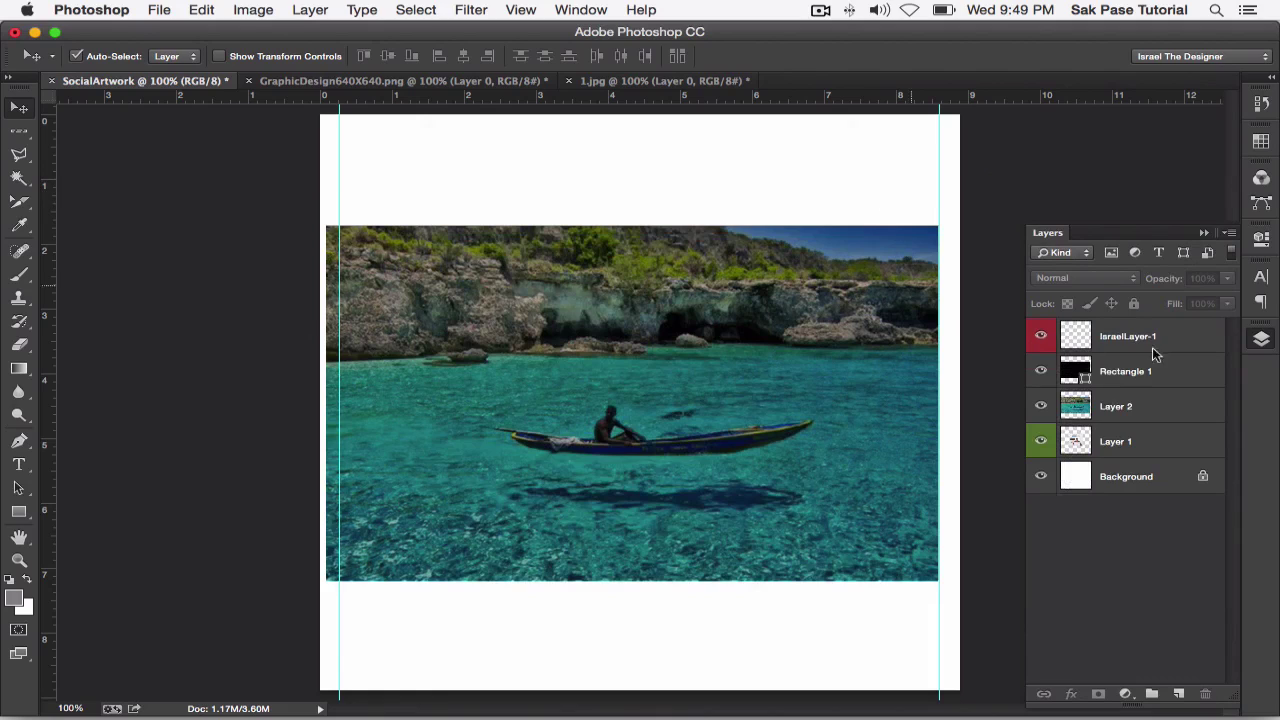
click(1158, 414)
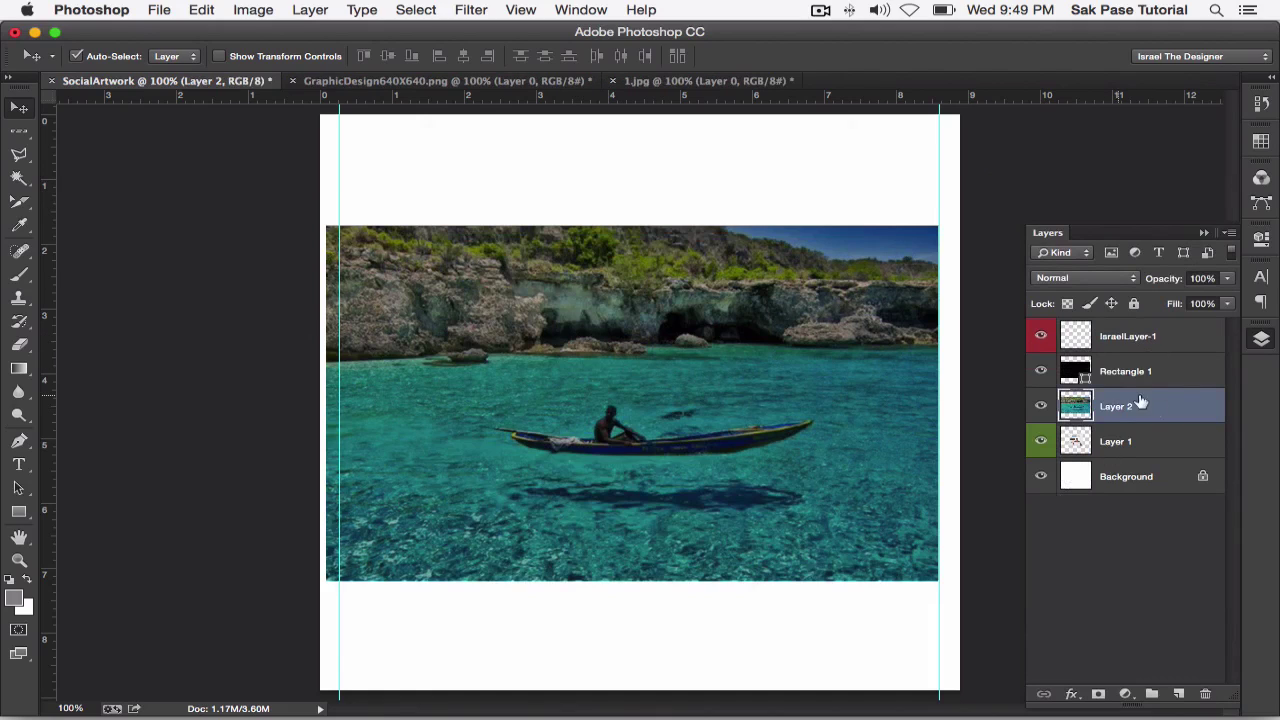
Step: Draw an 85x85 px grey square over the kayak and nudge it into position
click(19, 512)
drag(545, 355, 630, 434)
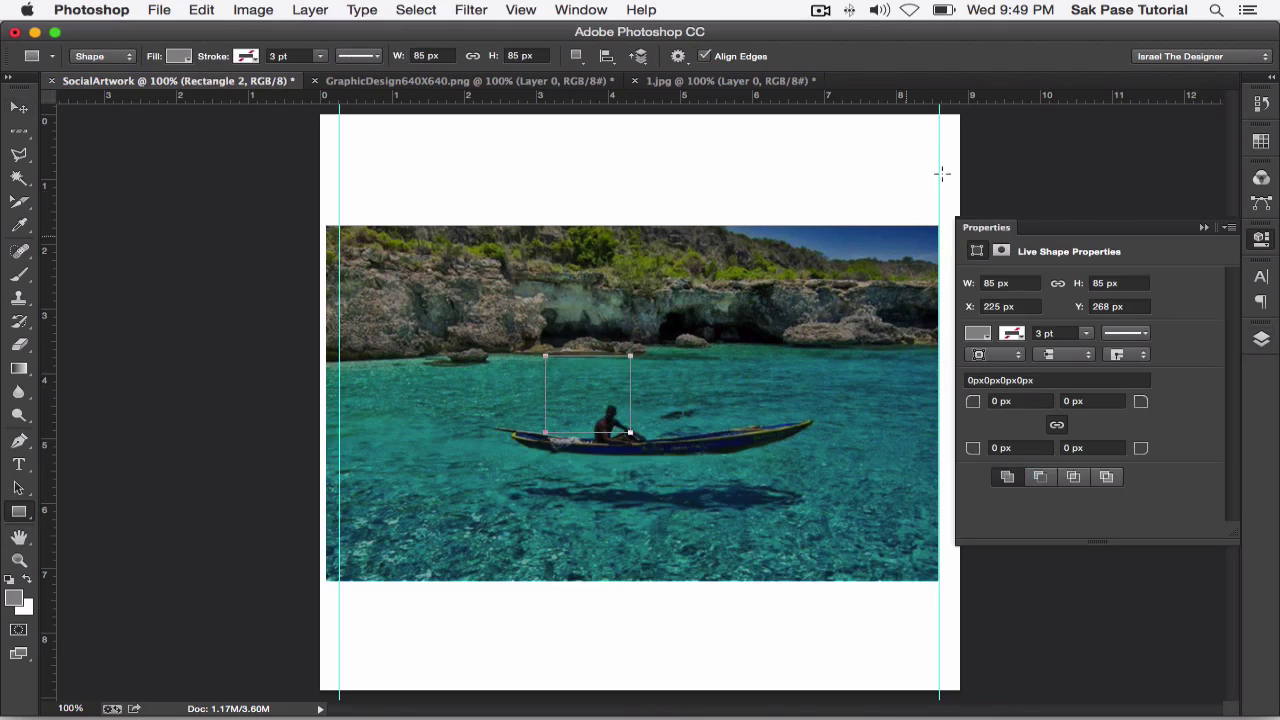
click(19, 107)
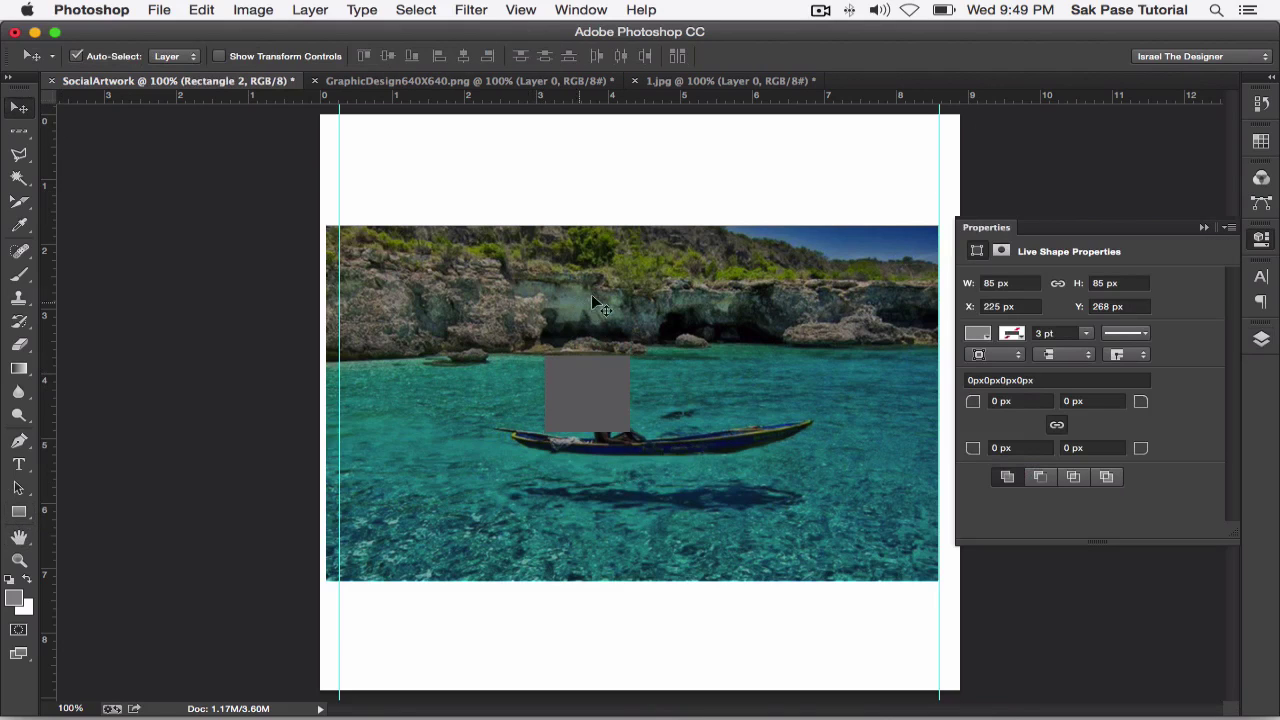
drag(597, 304, 630, 389)
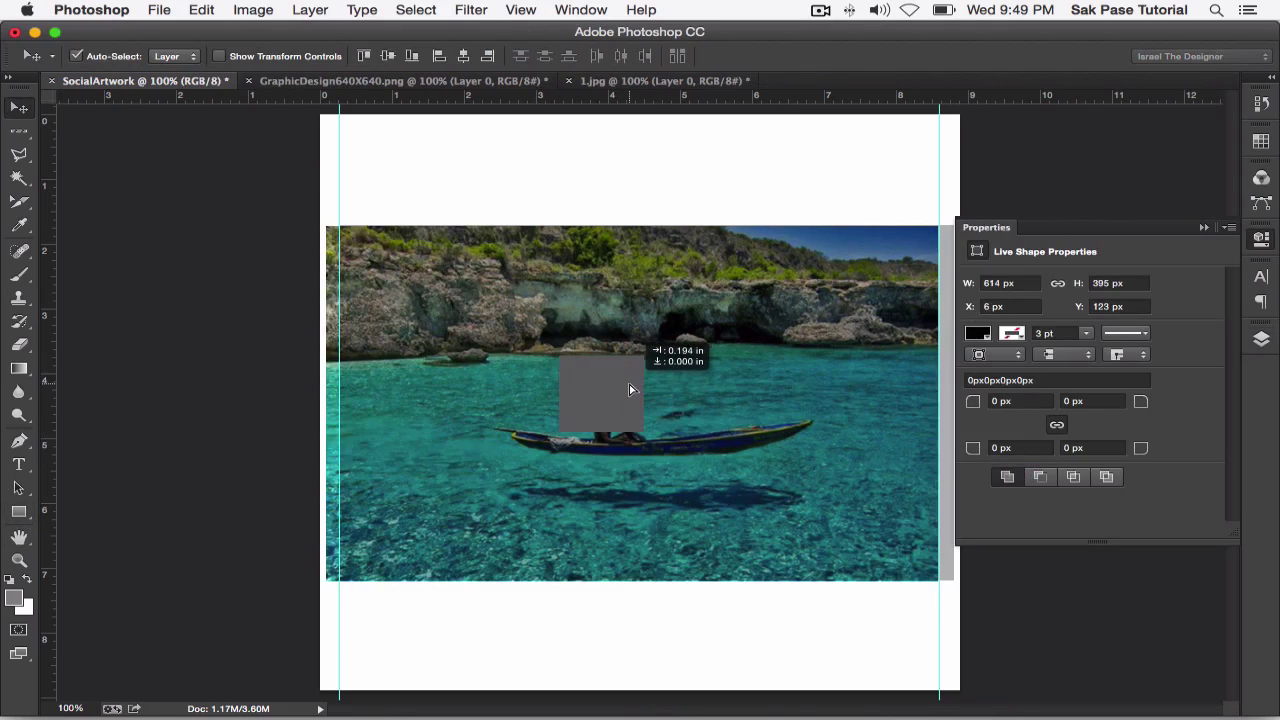
drag(629, 388, 615, 386)
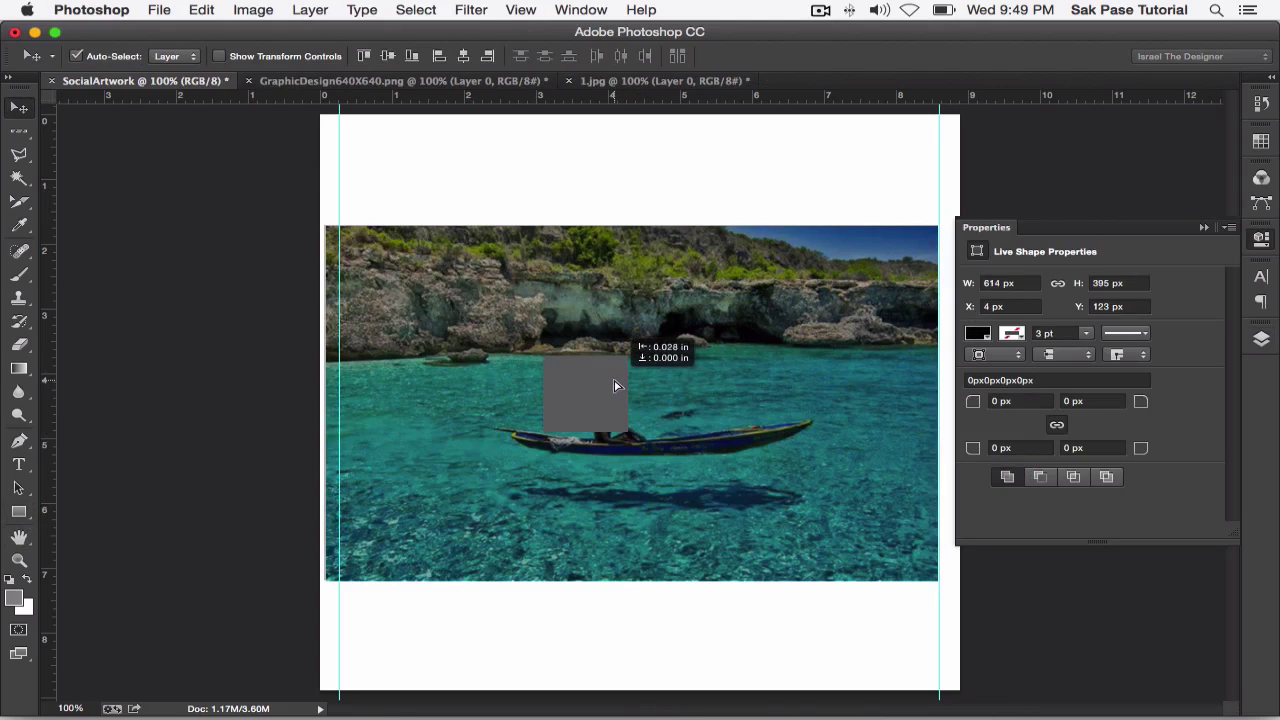
click(1261, 338)
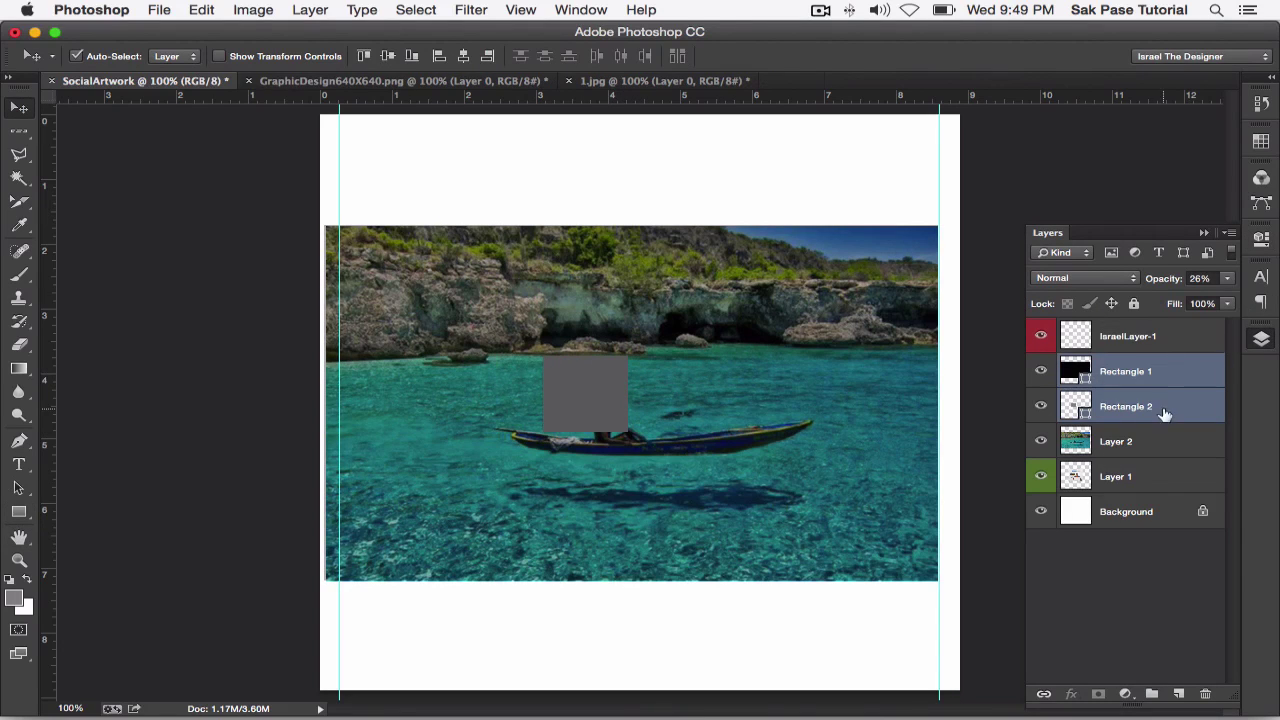
drag(598, 399, 615, 389)
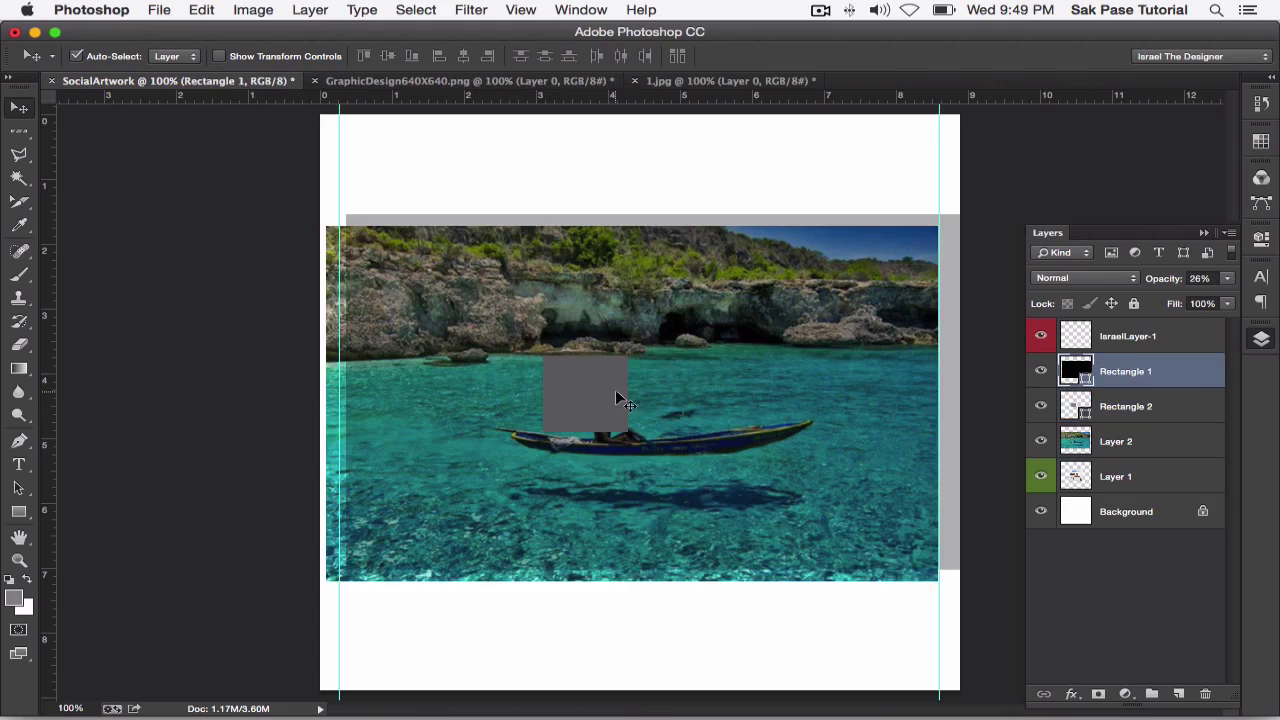
key(super+z)
Step: Move Rectangle 2 above Rectangle 1 and Alt-drag three copies of the square around the kayak
click(1165, 408)
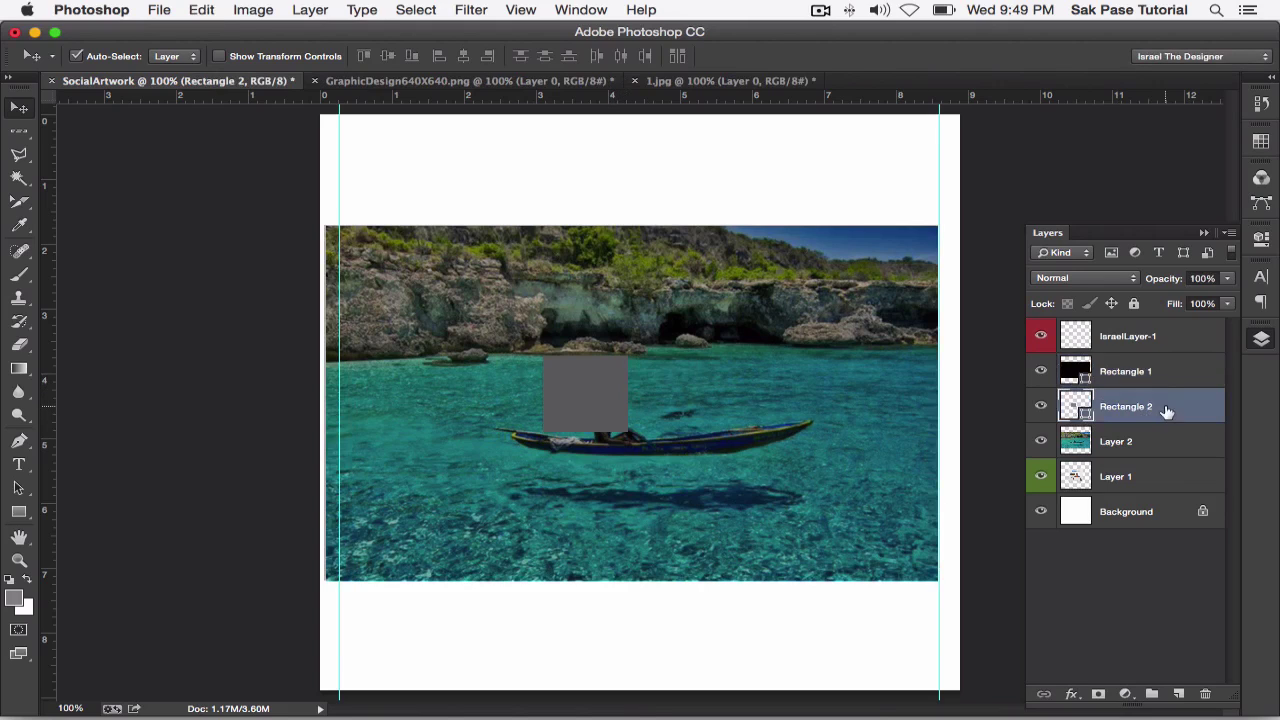
drag(1165, 408, 1157, 355)
mouse_move(569, 395)
mouse_down()
mouse_move(572, 362)
mouse_move(700, 434)
mouse_move(550, 490)
mouse_move(427, 388)
mouse_up()
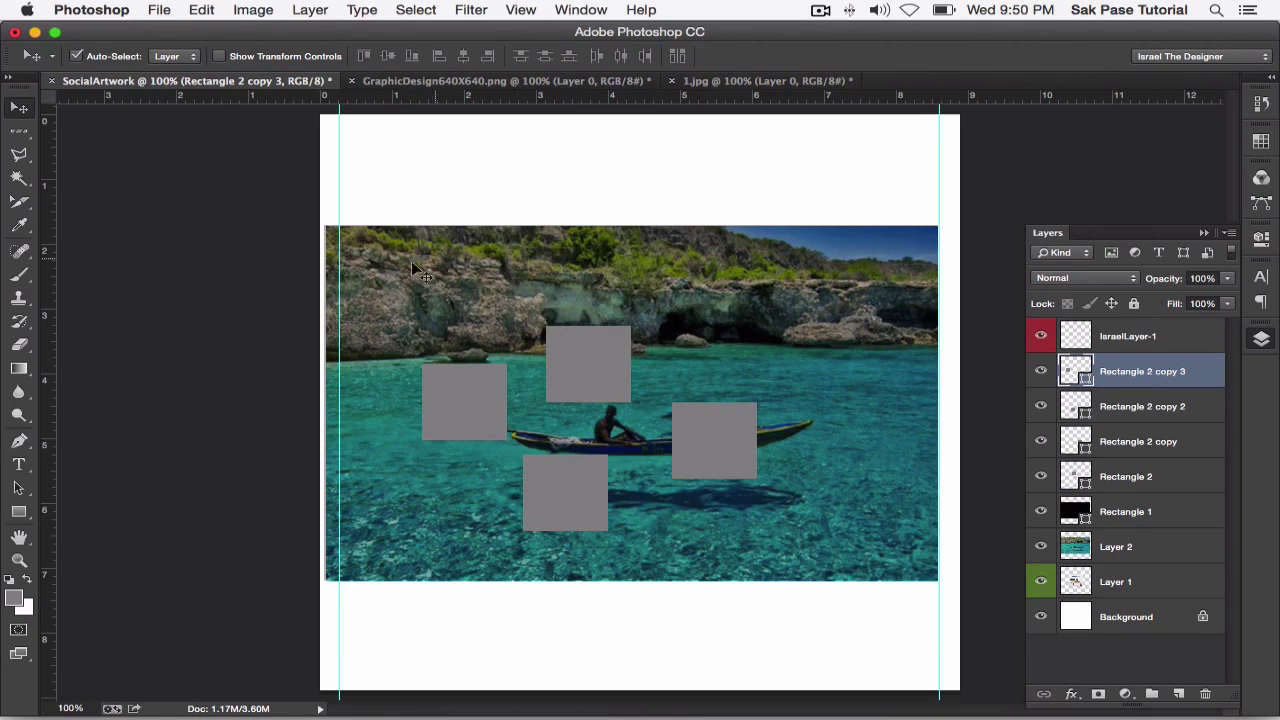
drag(368, 285, 490, 364)
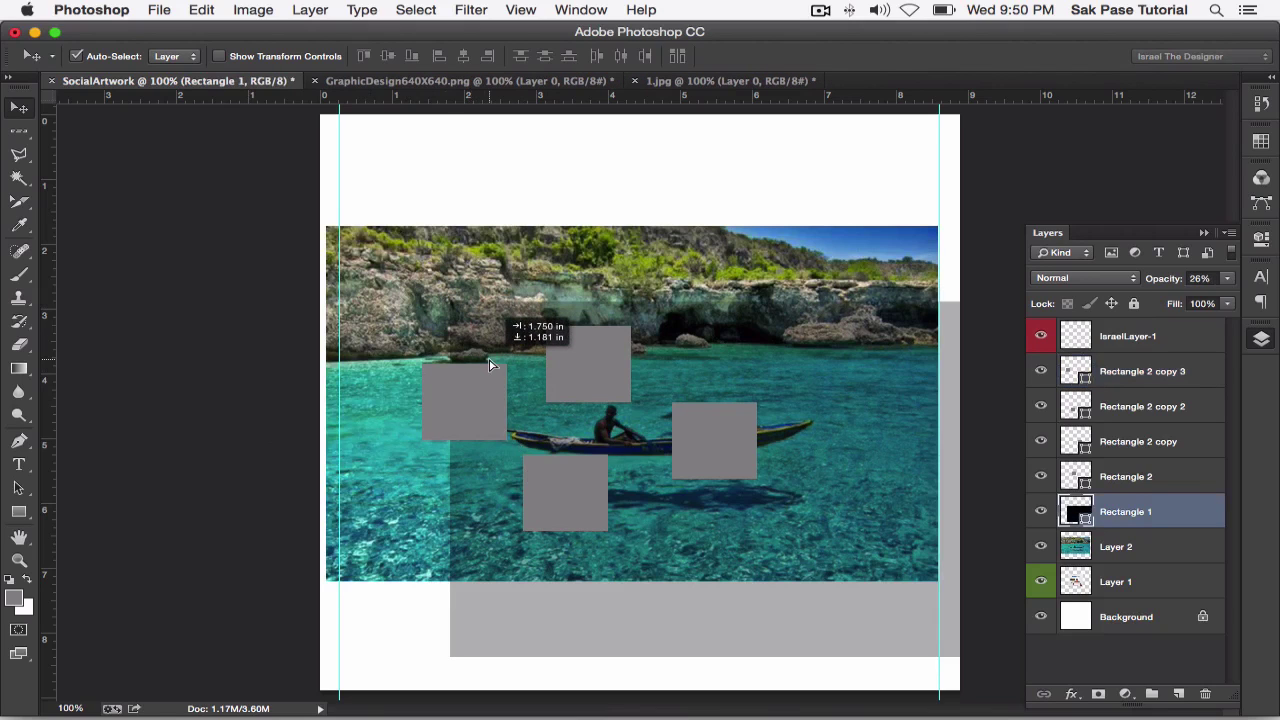
drag(490, 364, 373, 289)
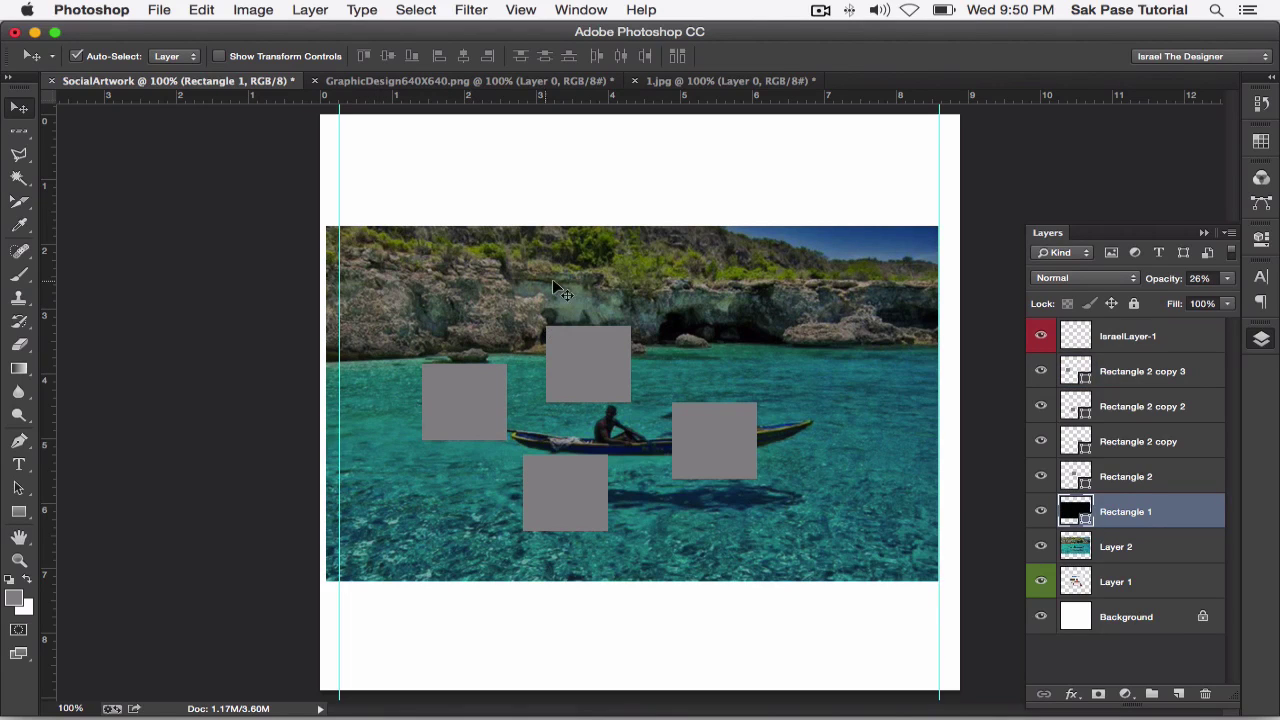
Step: Delete the Rectangle 1 overlay and fully lock Layer 2 and Layer 1
key(Delete)
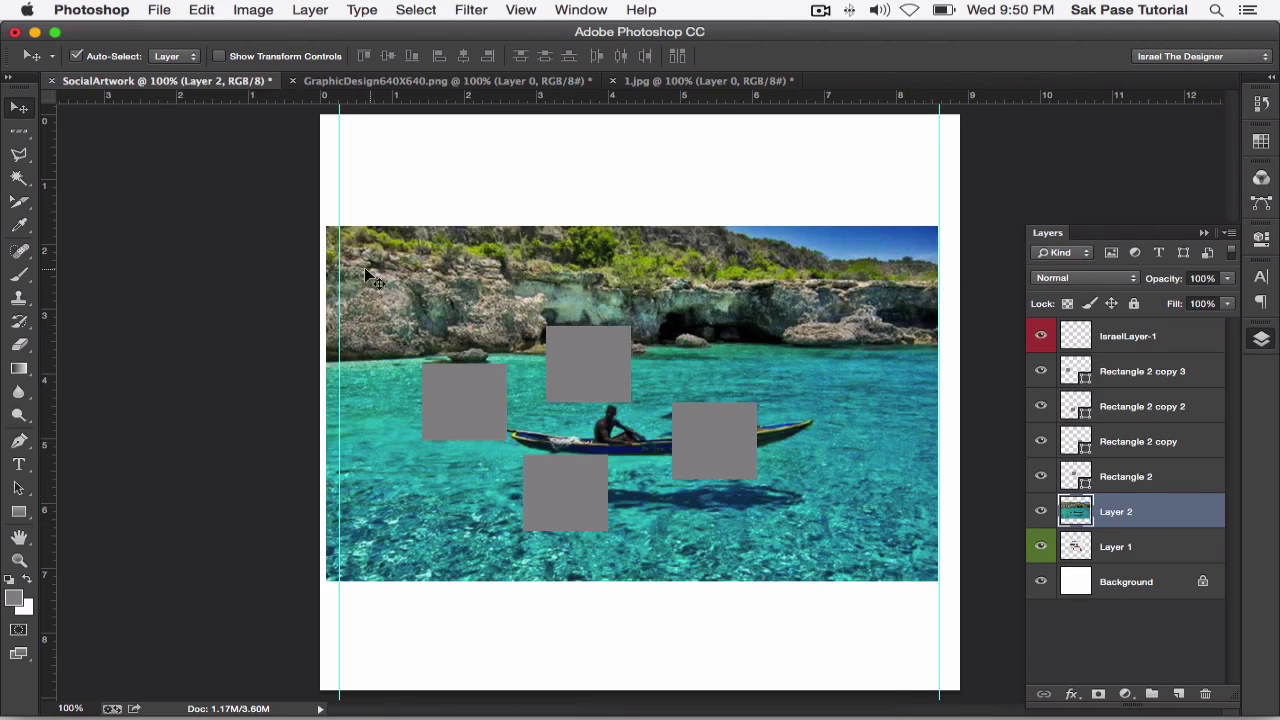
drag(370, 277, 735, 565)
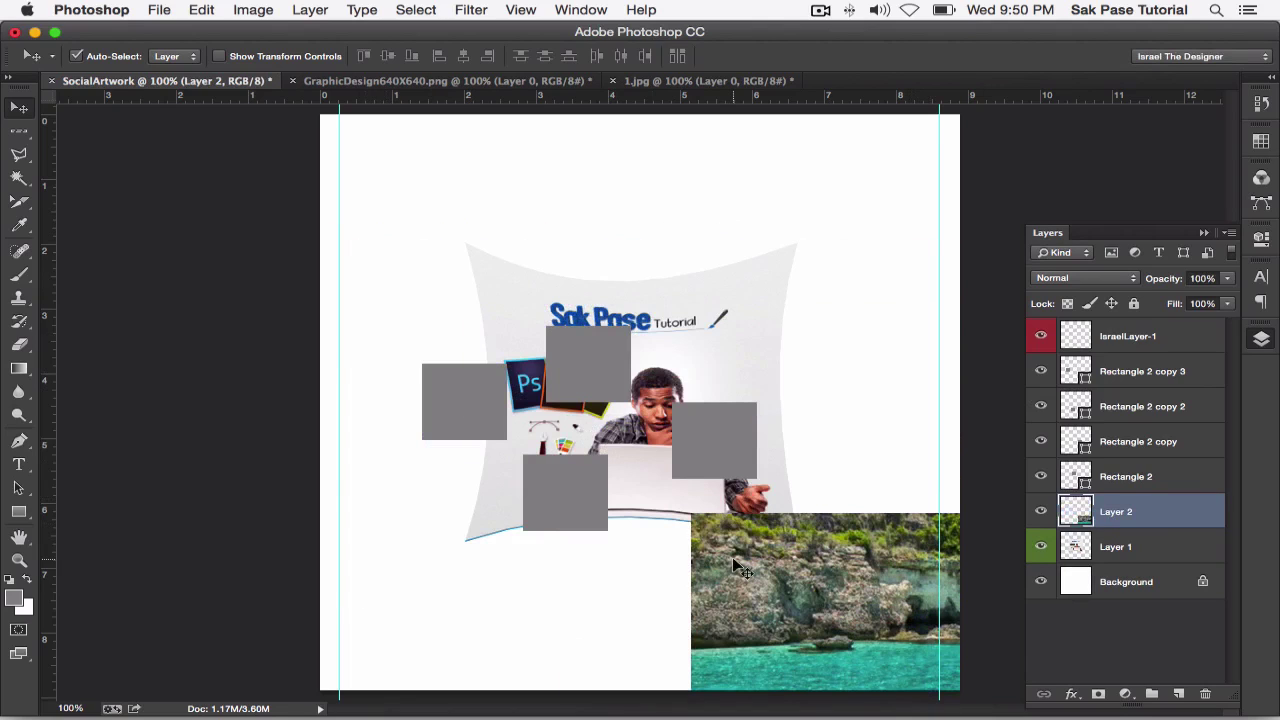
key(ctrl+z)
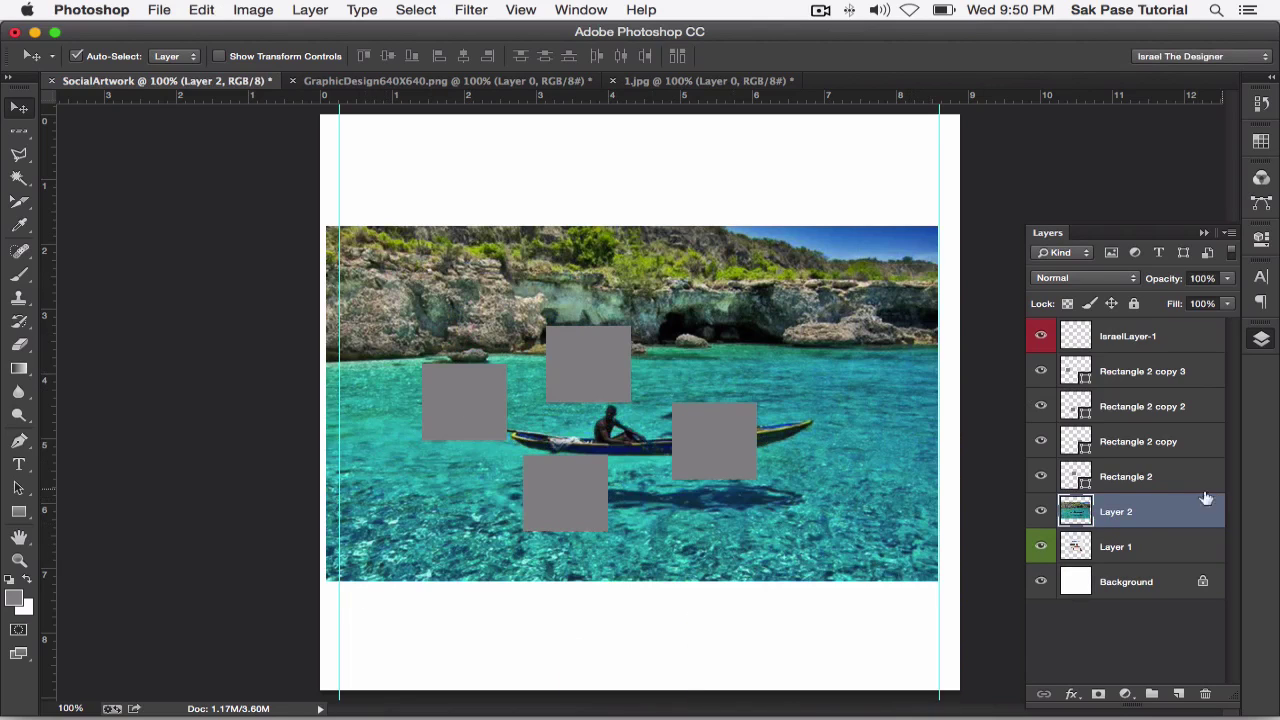
click(1133, 303)
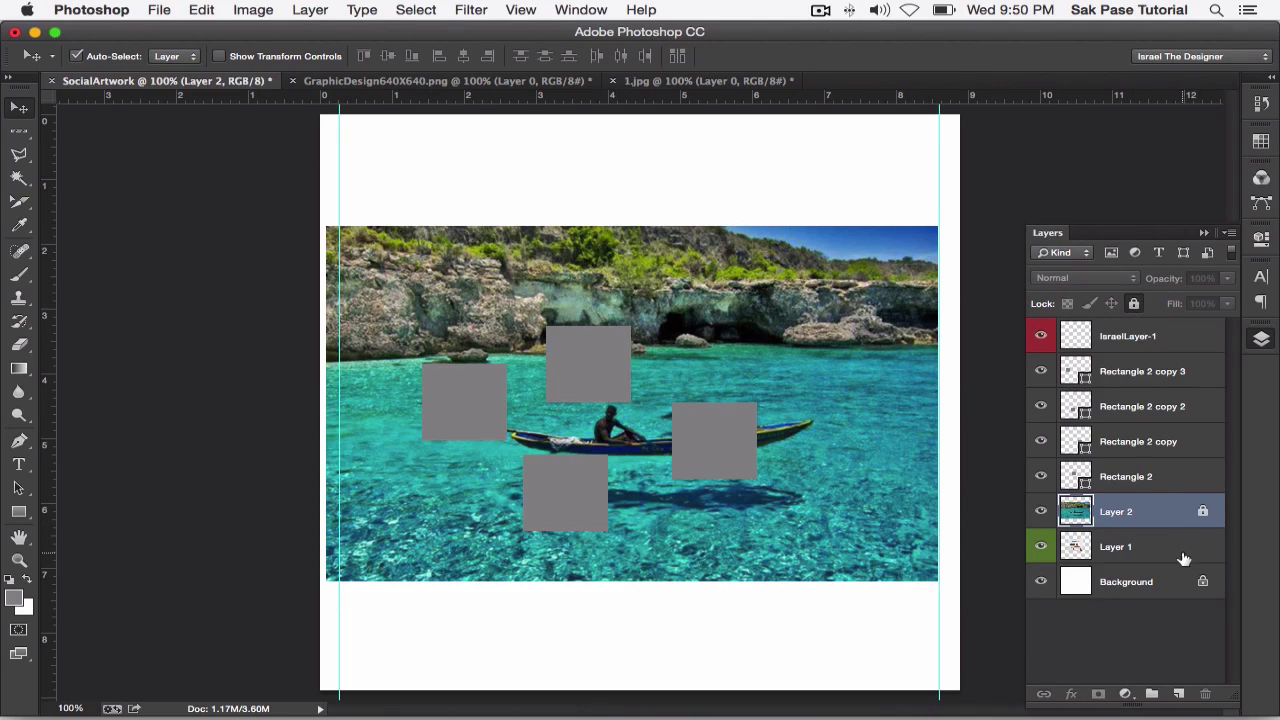
click(1183, 558)
click(1135, 304)
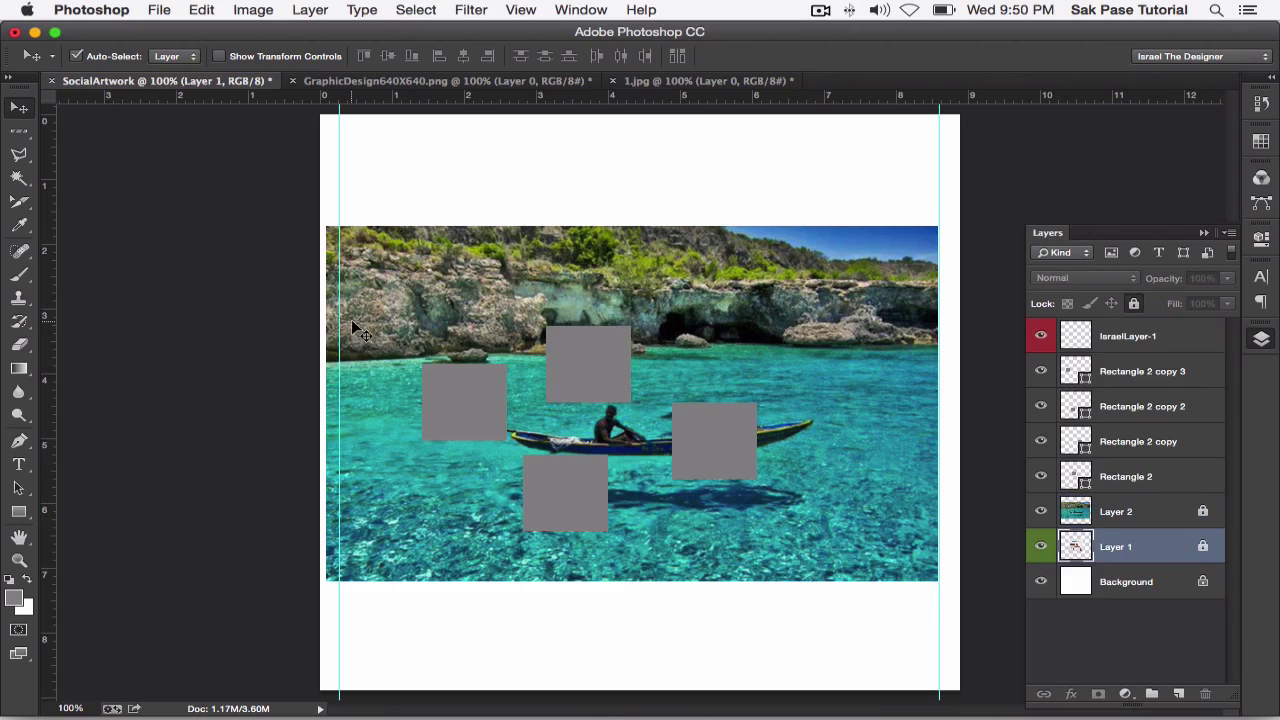
Step: Select all four grey squares and move them up over the cliffs
drag(351, 319, 914, 612)
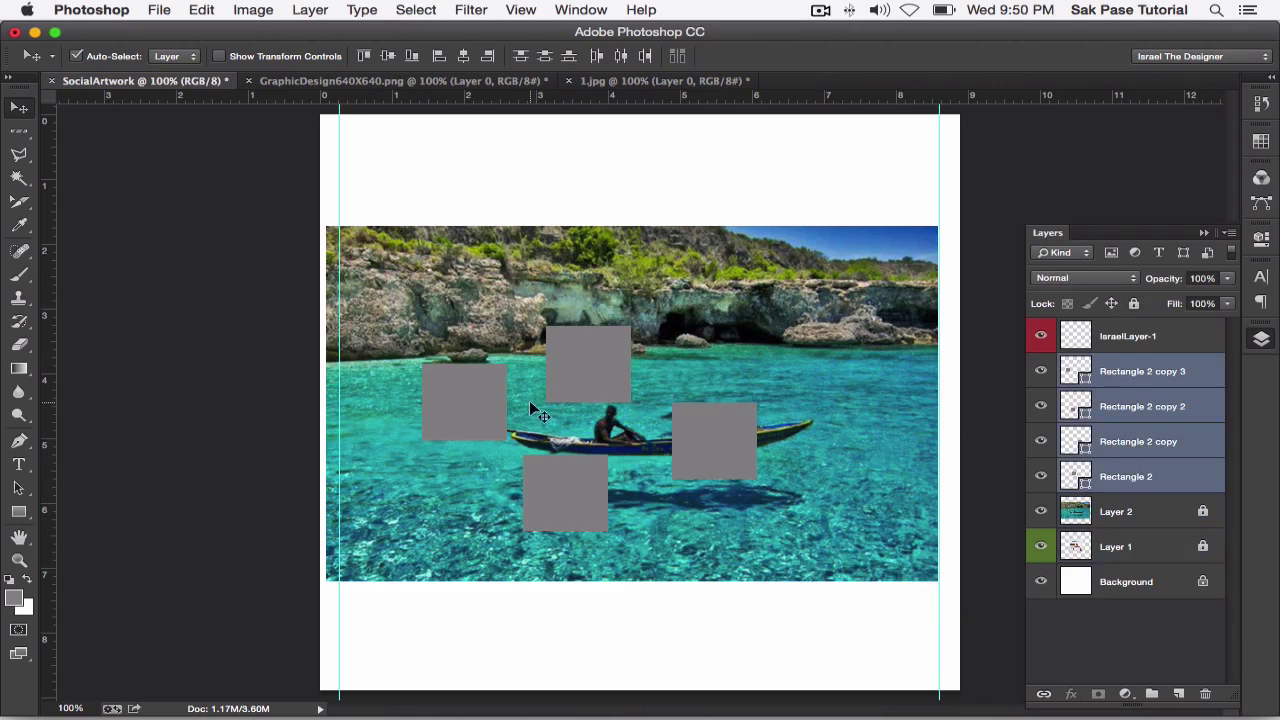
mouse_move(530, 403)
mouse_down()
mouse_move(479, 167)
mouse_move(604, 440)
mouse_up()
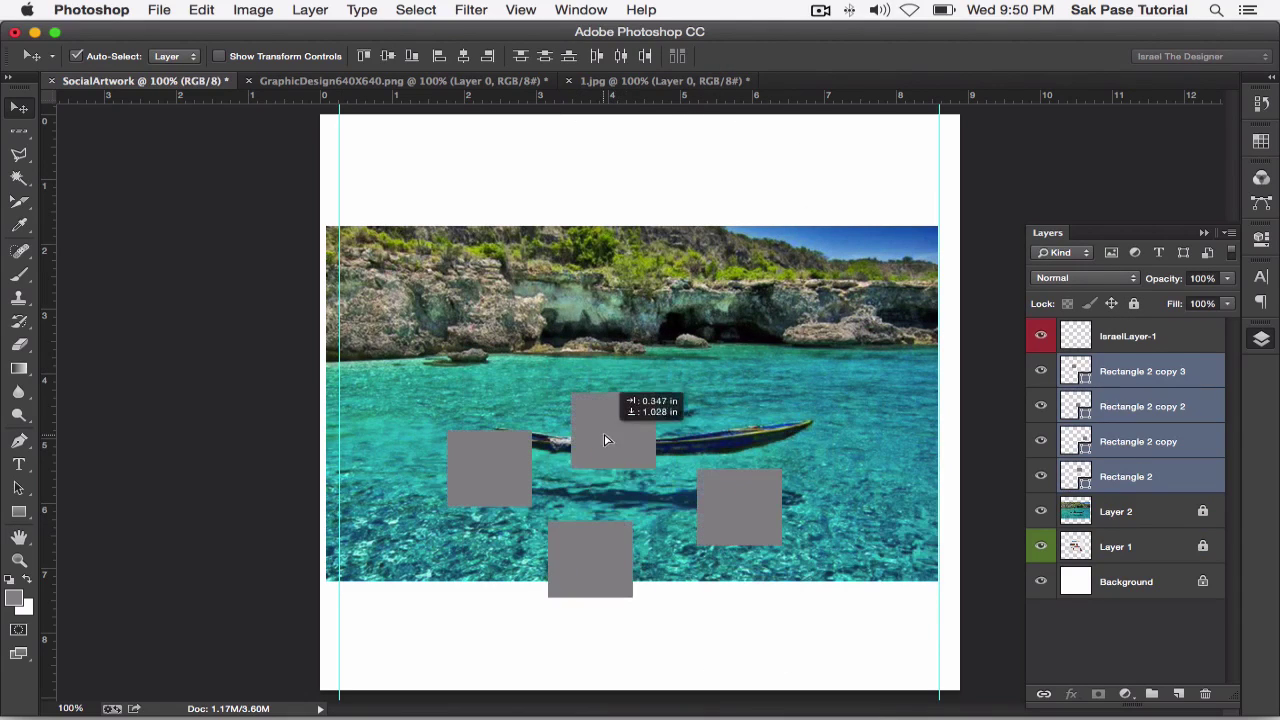
drag(604, 440, 656, 333)
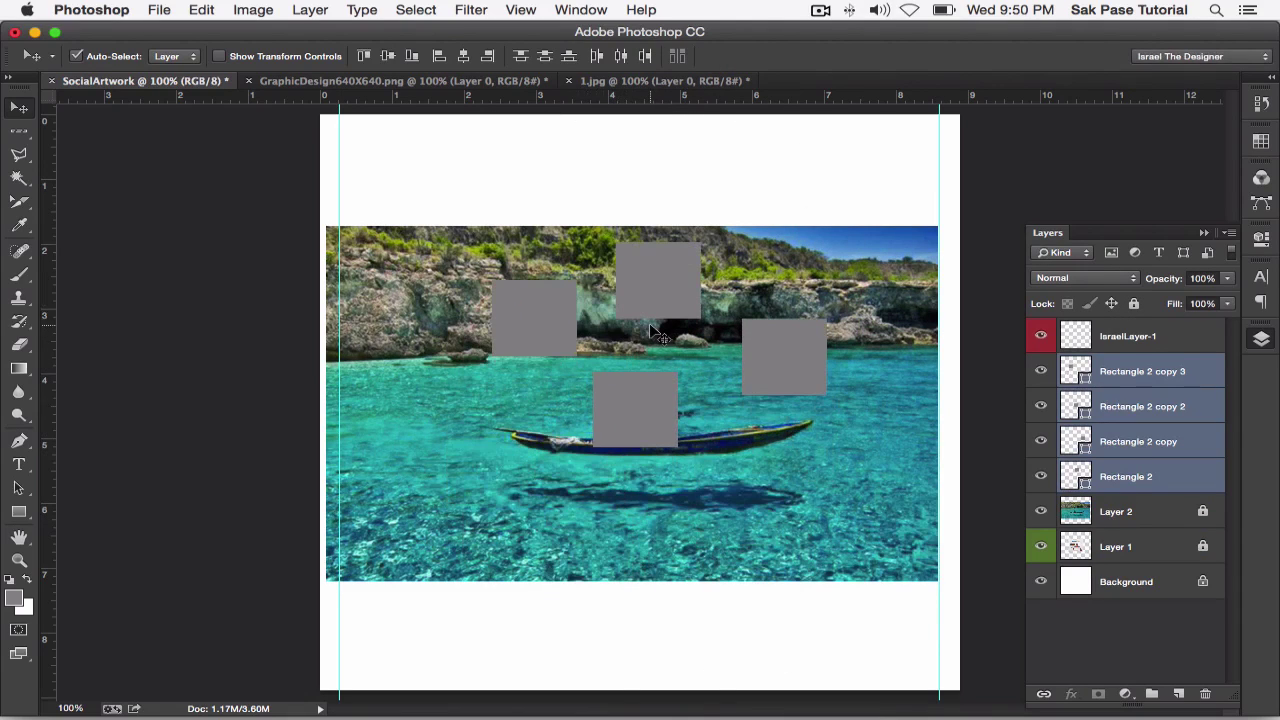